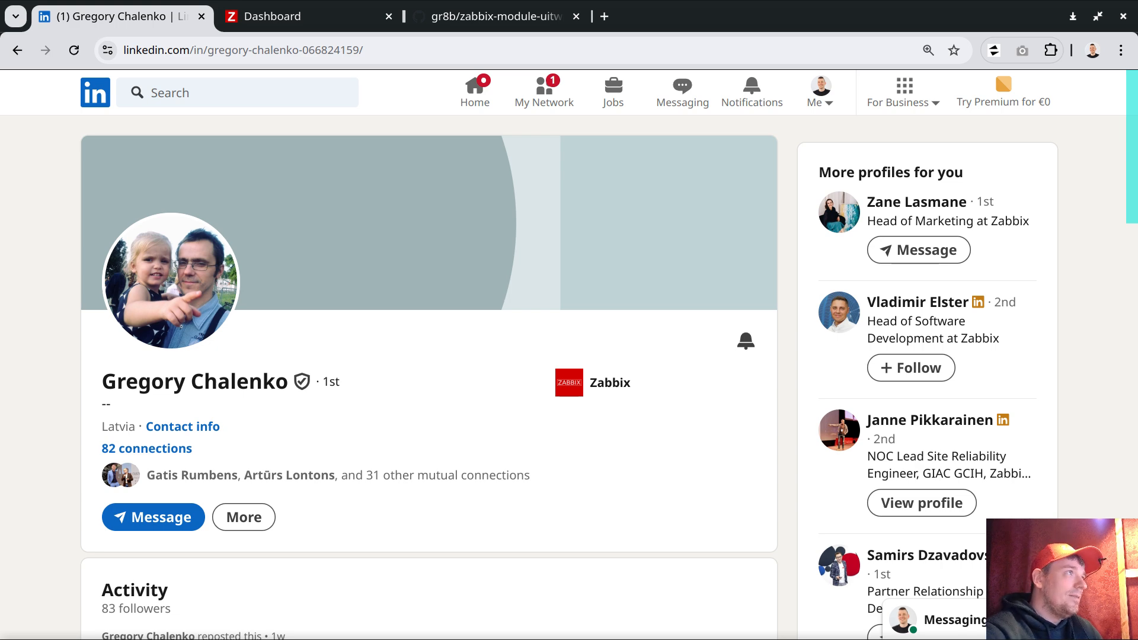
# - Switch from the LinkedIn profile to the gr8b/zabbix-module-uitwix GitHub repository tab
pyautogui.moveTo(294, 22)
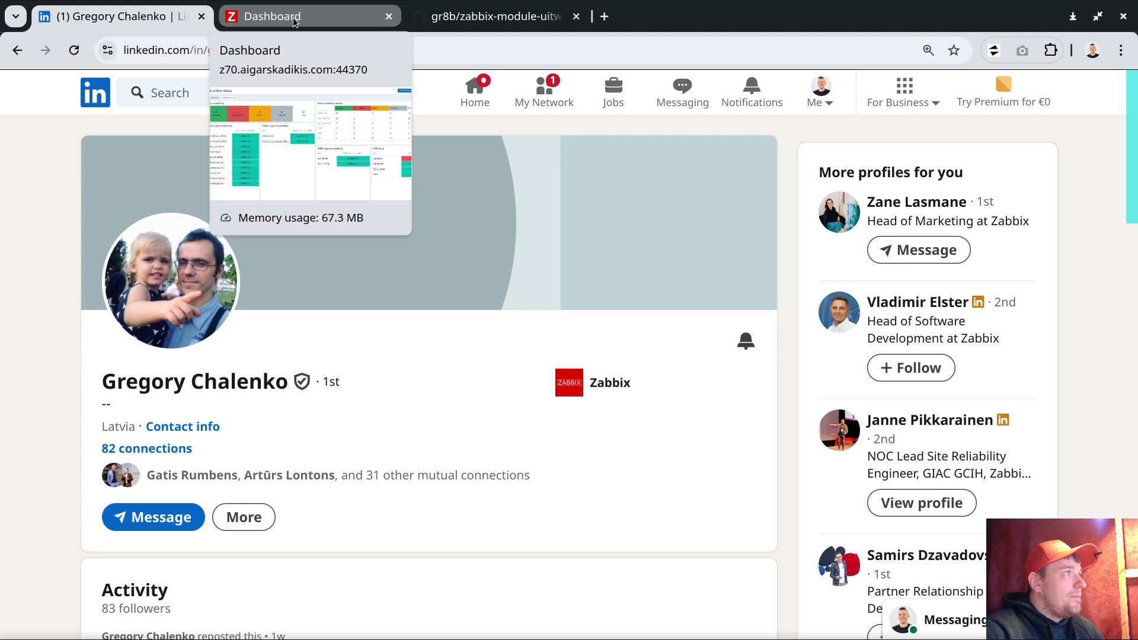
pyautogui.moveTo(488, 18)
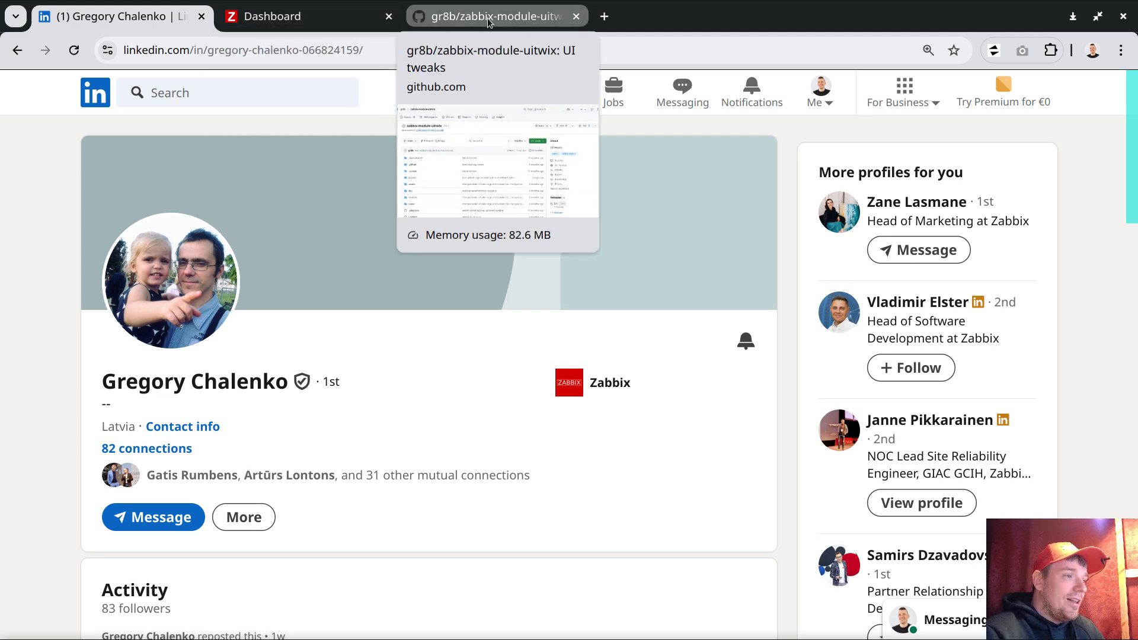
pyautogui.click(487, 18)
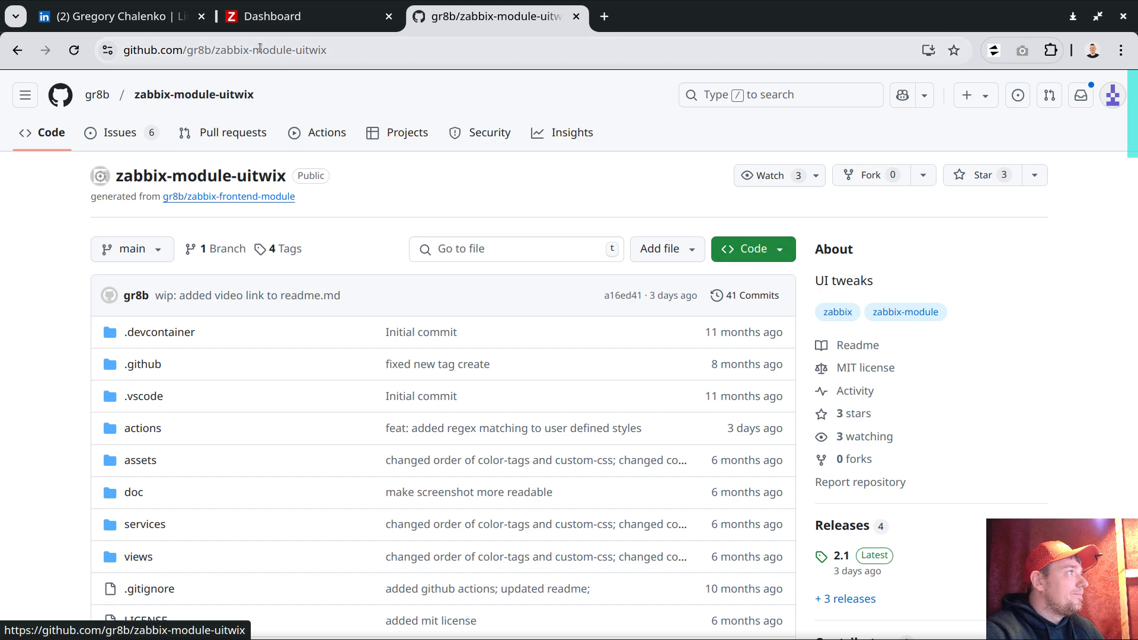
# - Copy the Download ZIP link from the repository's Code menu and go back to the terminal
pyautogui.click(505, 55)
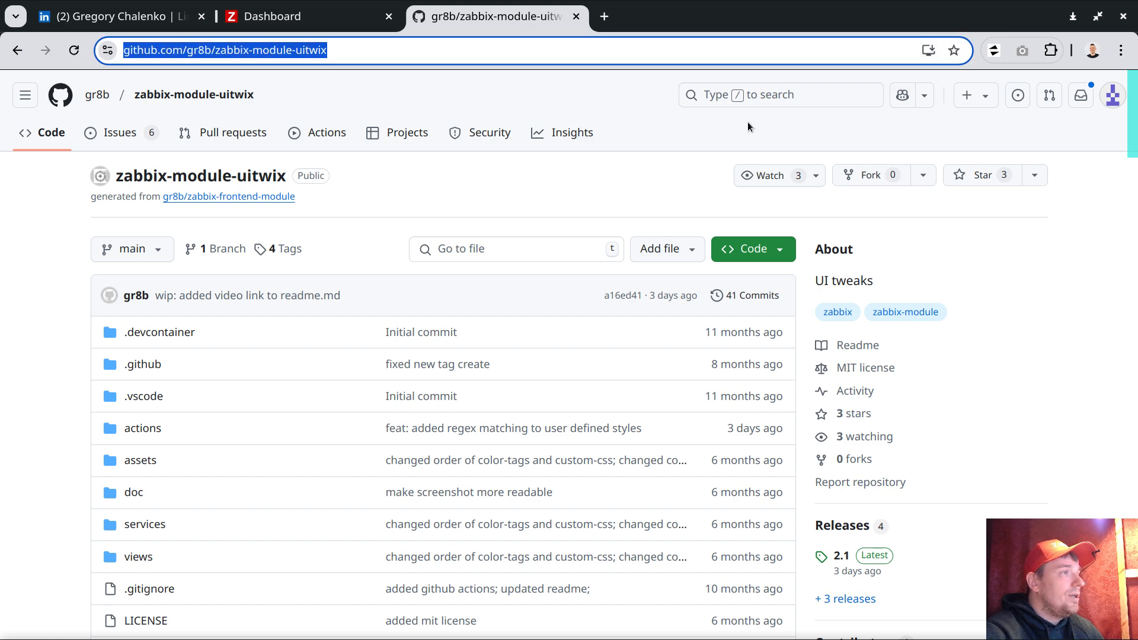
pyautogui.click(769, 251)
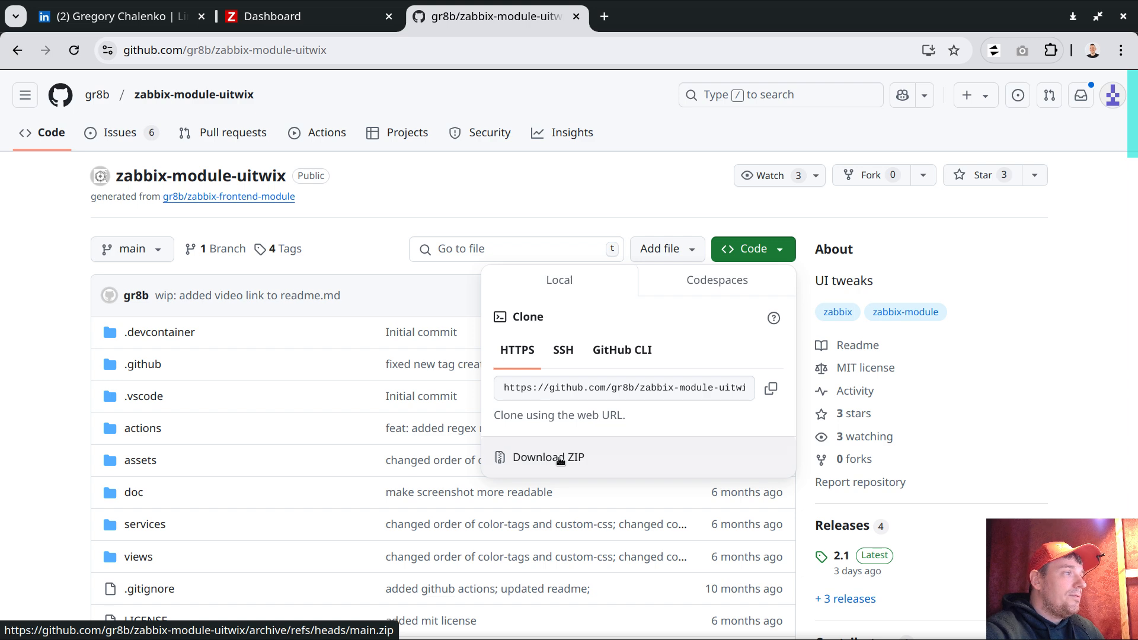
pyautogui.rightClick(560, 460)
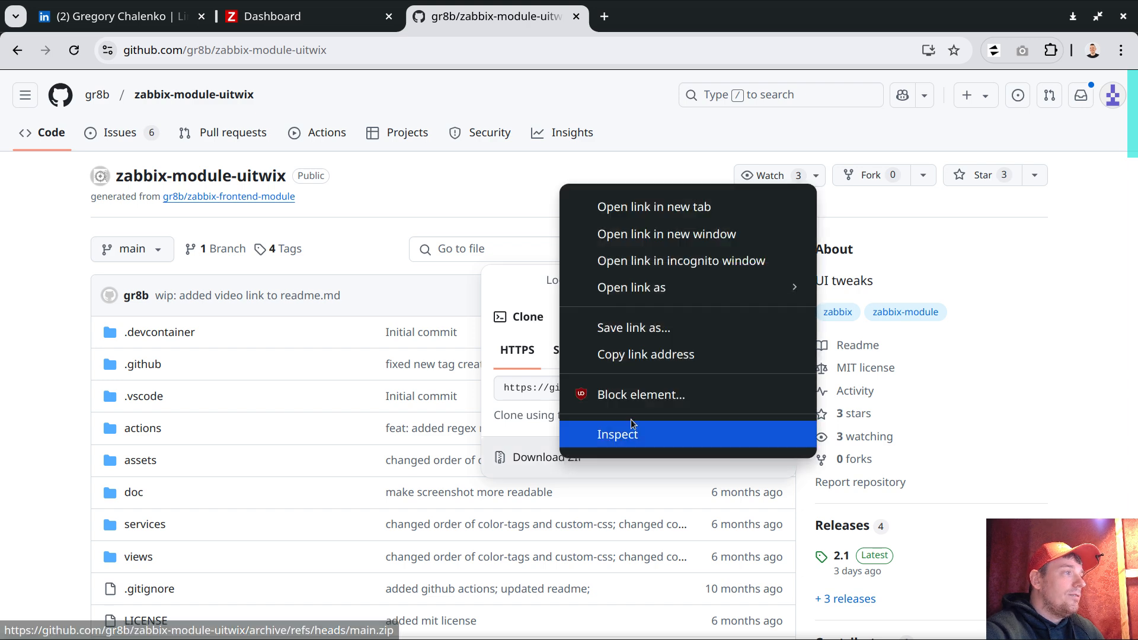
pyautogui.click(654, 356)
pyautogui.hotkey('alt', 'Tab')
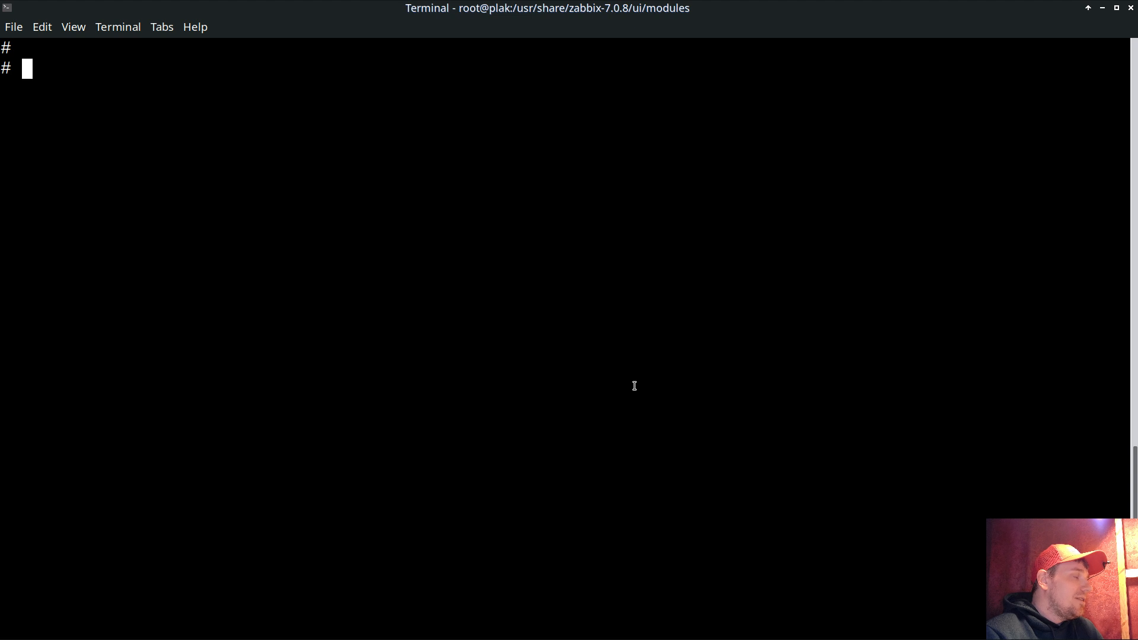
# - Find the modules folders, cd into /usr/share/zabbix-7.0.8/ui/modules, and list its contents, which are empty
pyautogui.press('Up')
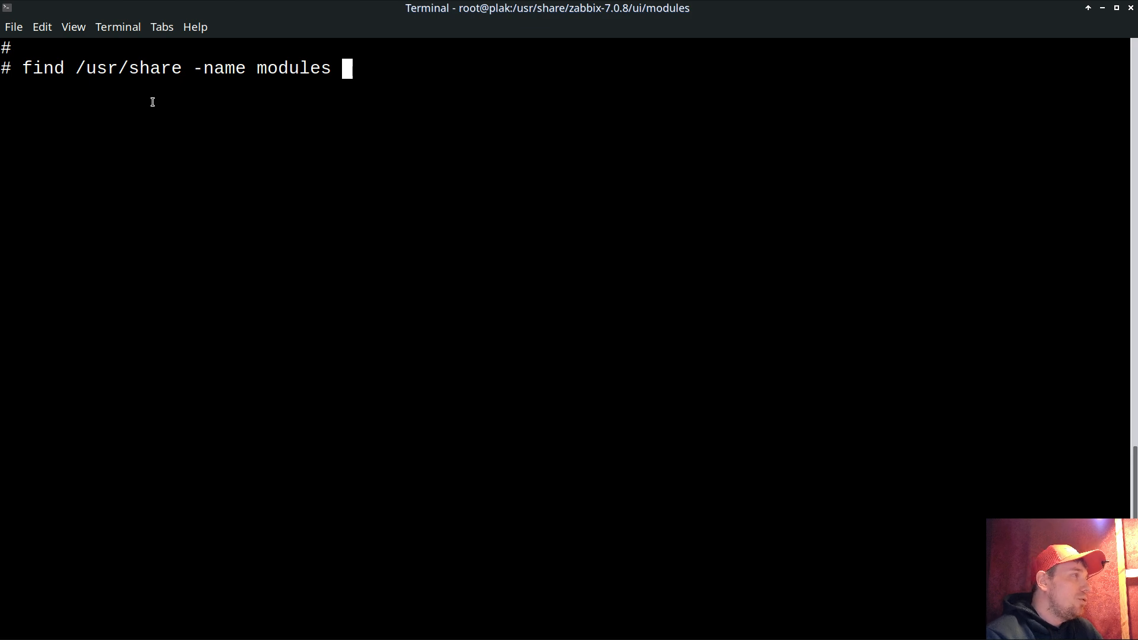
pyautogui.press('Return')
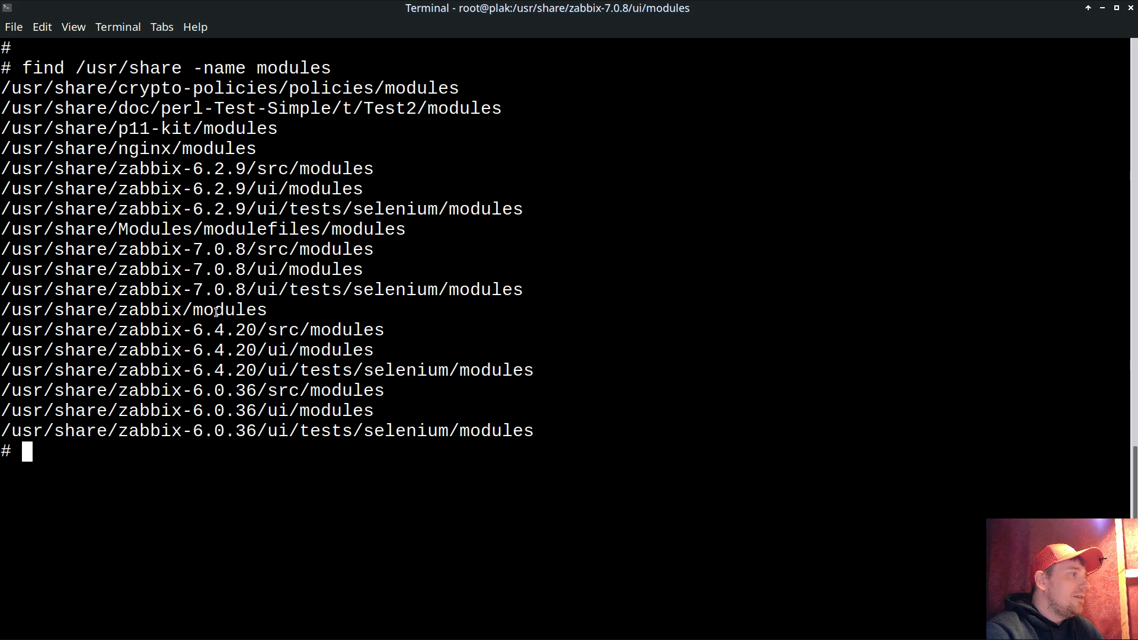
pyautogui.doubleClick(187, 309)
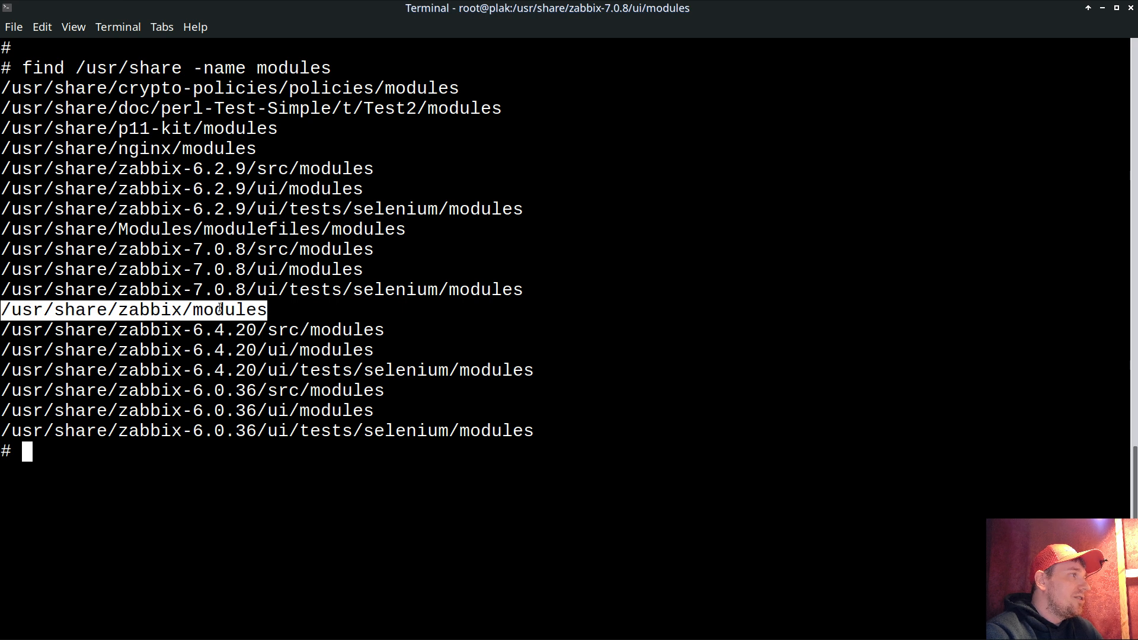
pyautogui.doubleClick(249, 269)
pyautogui.write('cd')
pyautogui.middleClick(552, 301)
pyautogui.press('Return')
pyautogui.write('ls -lh')
pyautogui.press('Return')
# - Re-copy the GitHub ZIP link and wget it, saving main.zip (92950 bytes)
pyautogui.hotkey('alt', 'Tab')
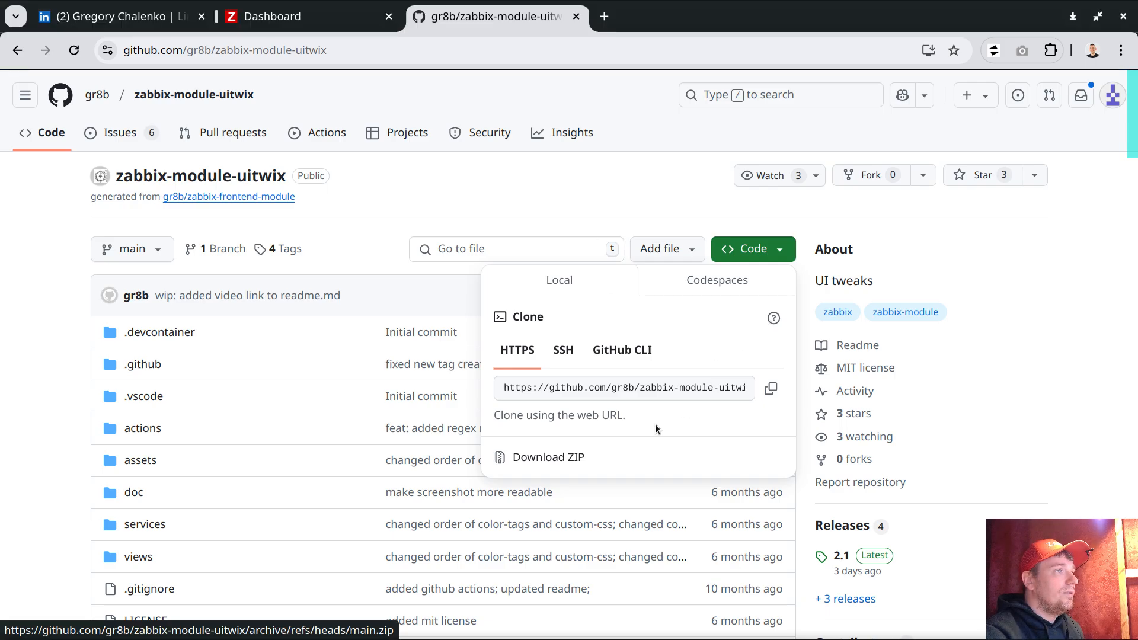
pyautogui.rightClick(578, 457)
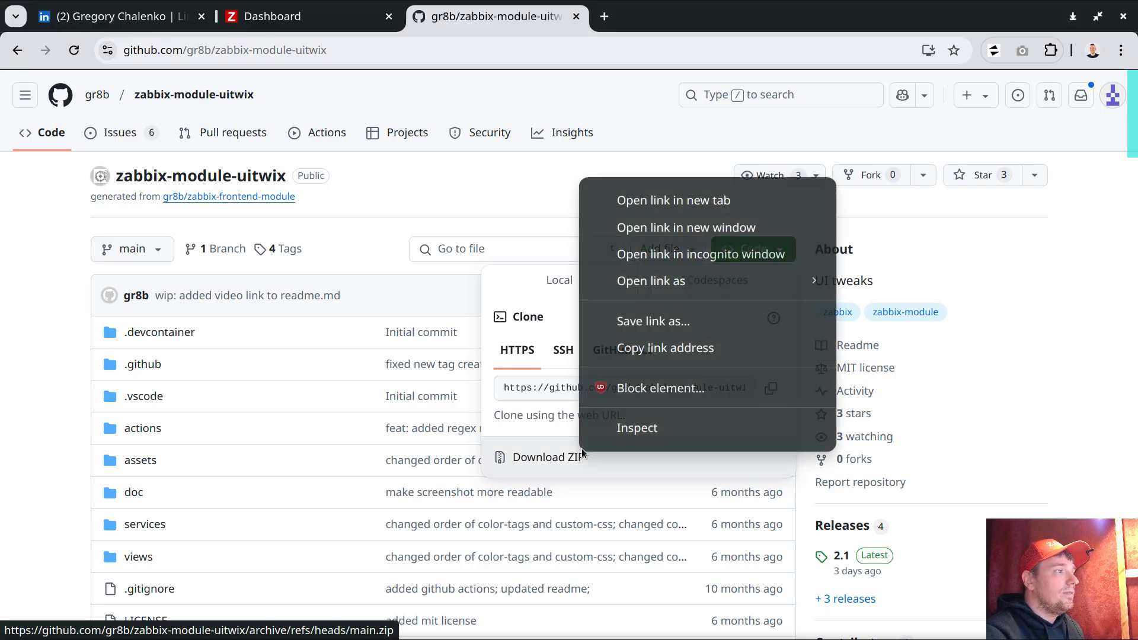
pyautogui.click(662, 335)
pyautogui.hotkey('alt', 'Tab')
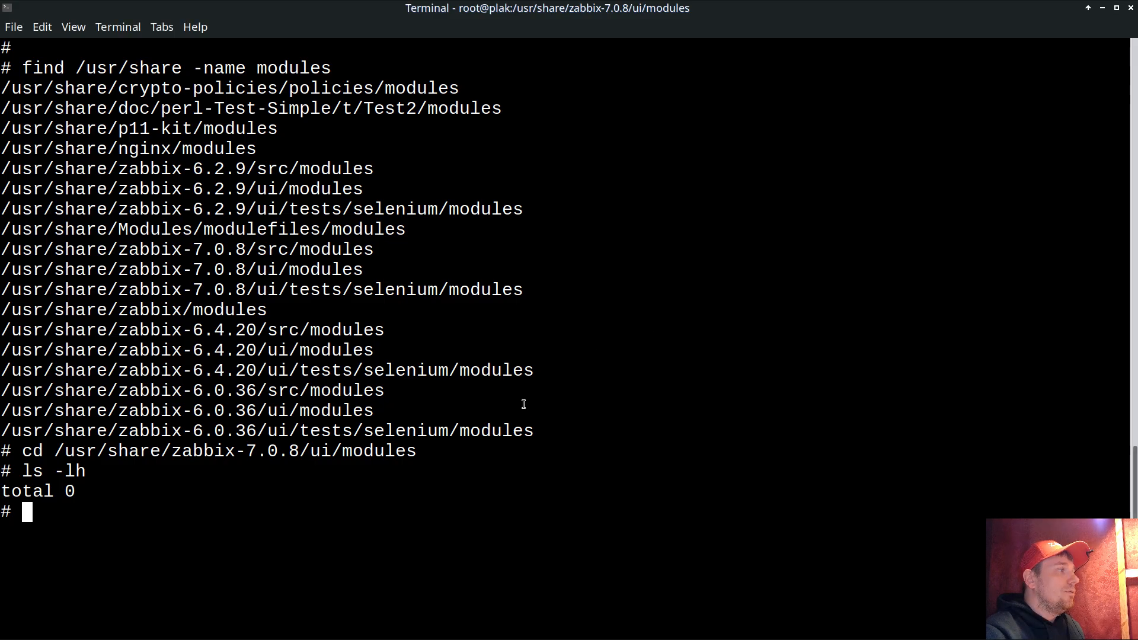
pyautogui.write('wget')
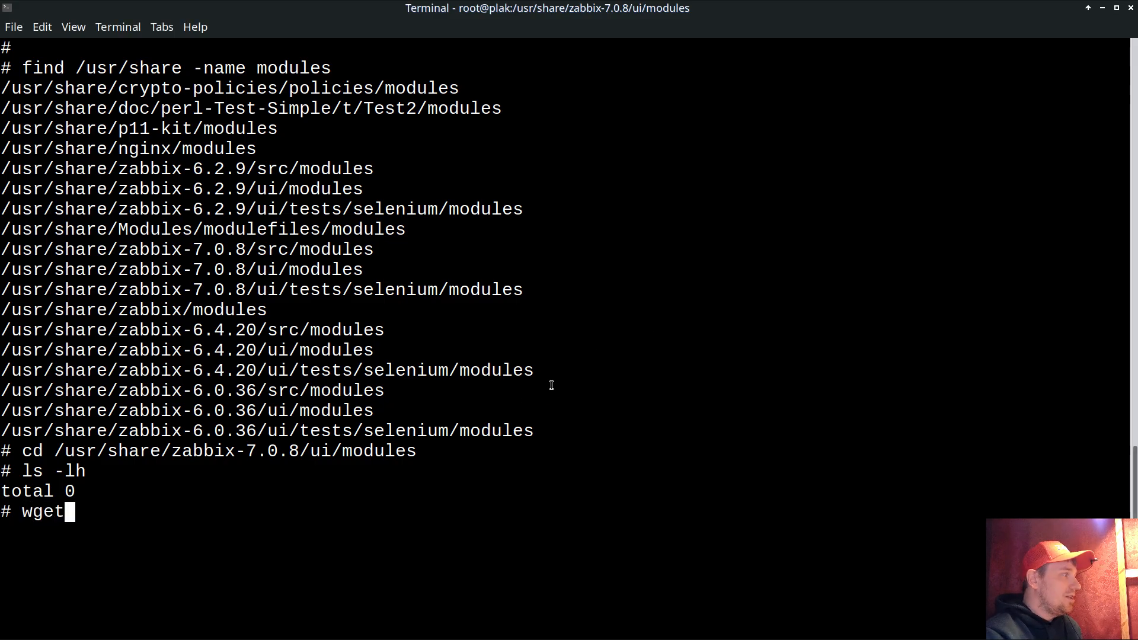
pyautogui.rightClick(470, 405)
pyautogui.click(510, 211)
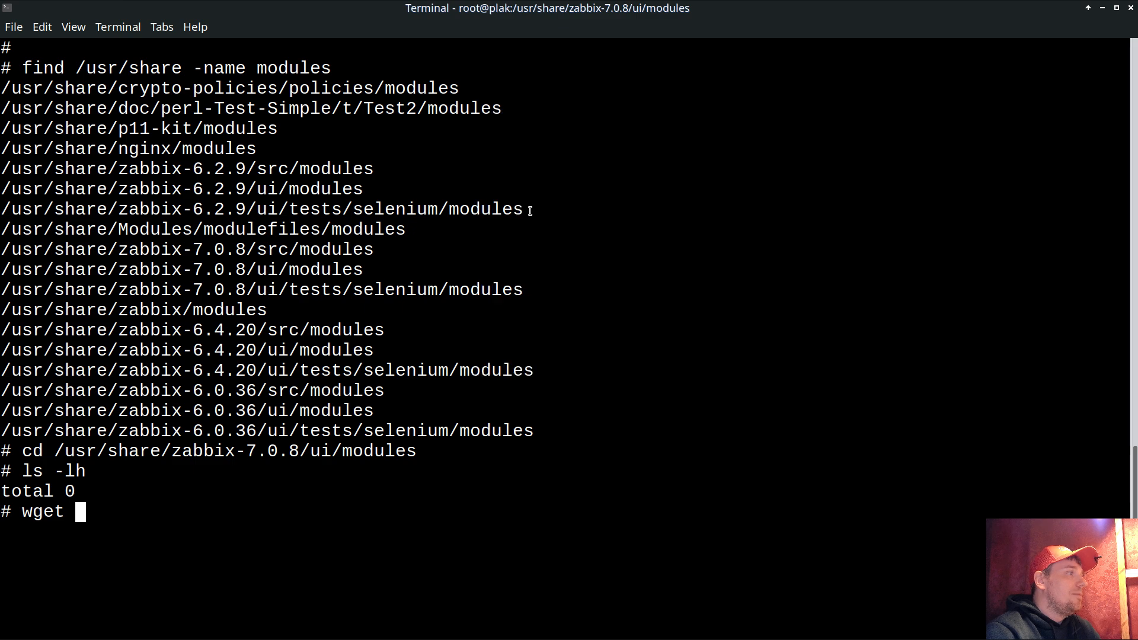
pyautogui.press('Return')
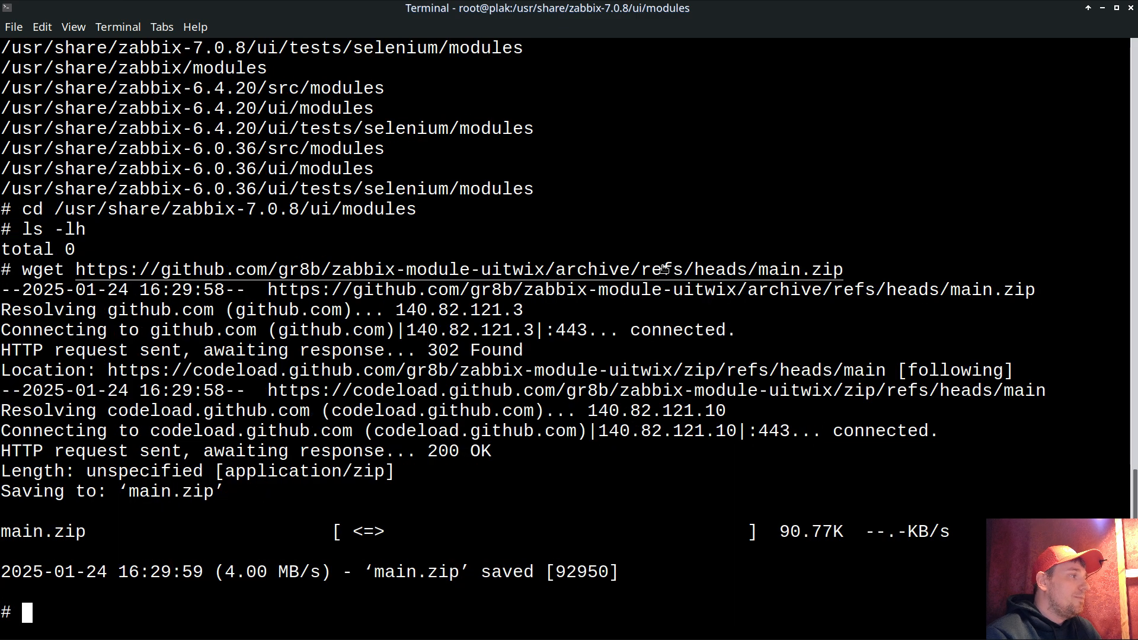
# - List the 91K main.zip archive and unzip it into the modules folder
pyautogui.hotkey('ctrl', 'l')
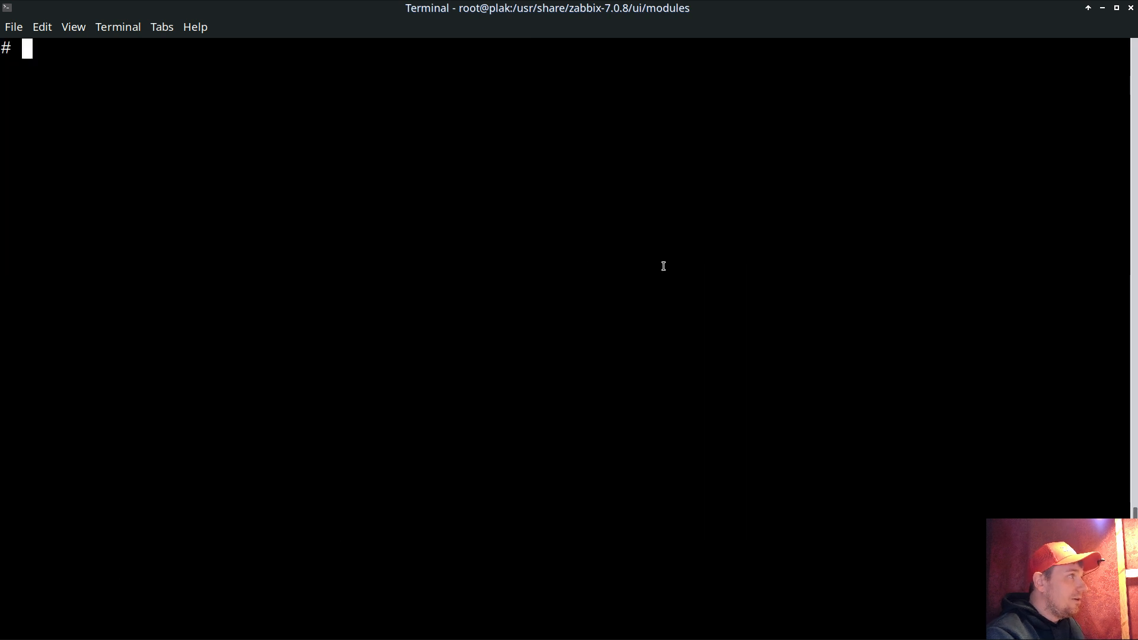
pyautogui.write('ls -lh')
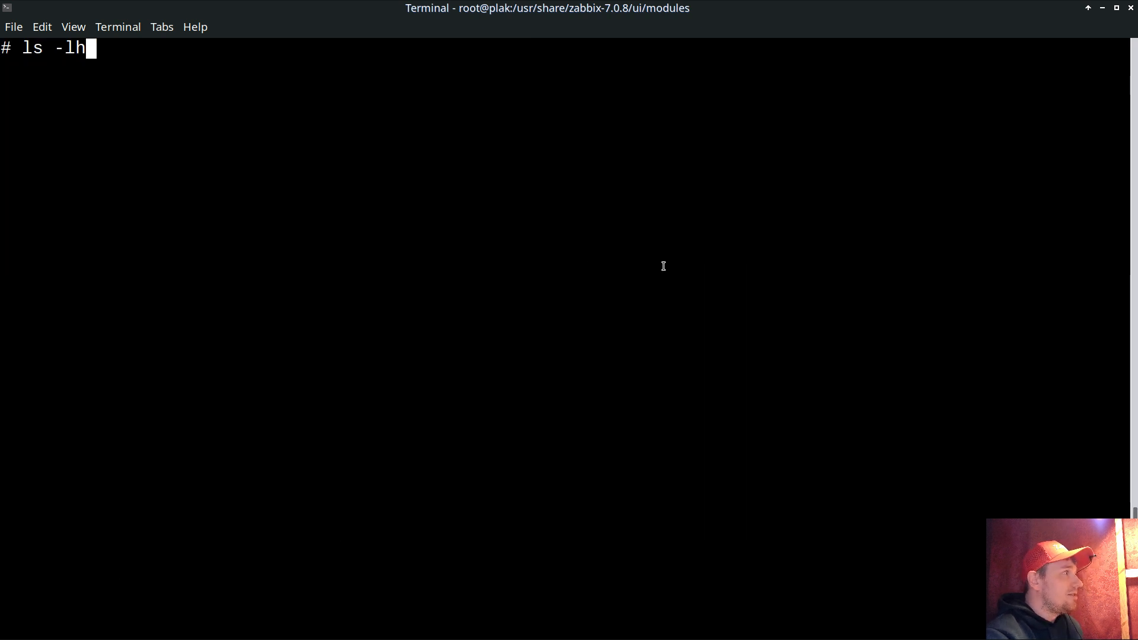
pyautogui.press('Return')
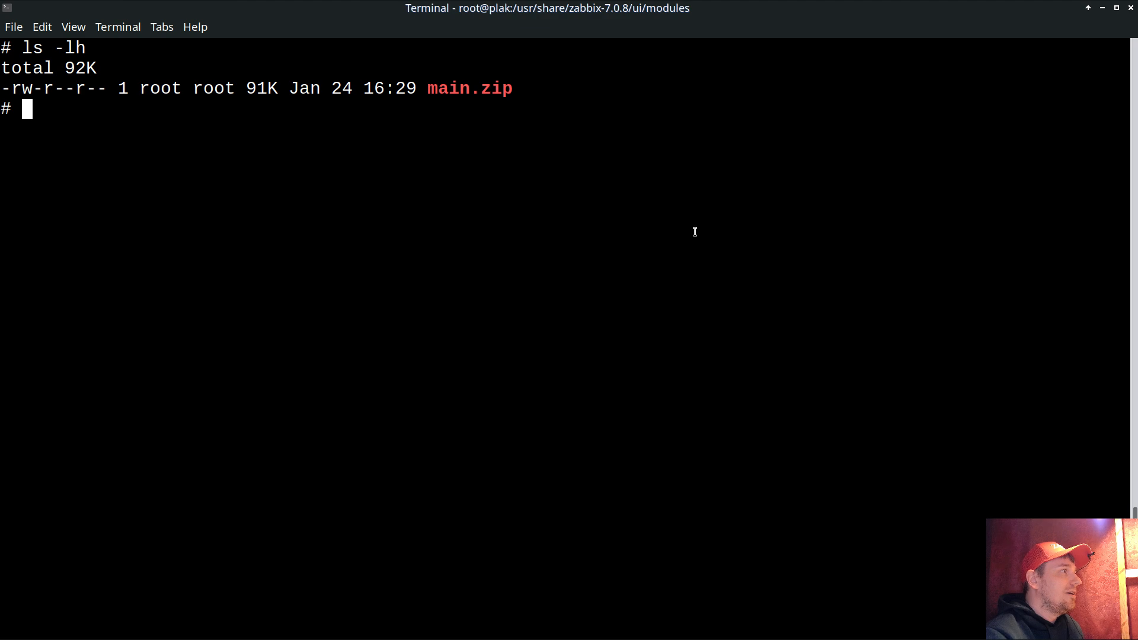
pyautogui.doubleClick(465, 87)
pyautogui.doubleClick(249, 87)
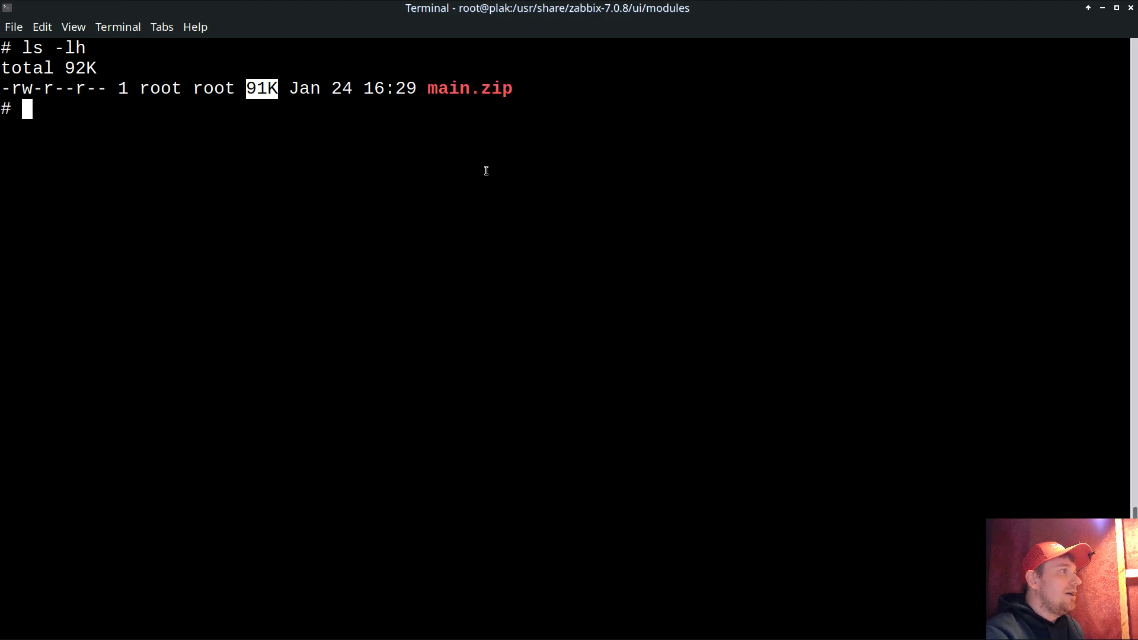
pyautogui.write('unzip m')
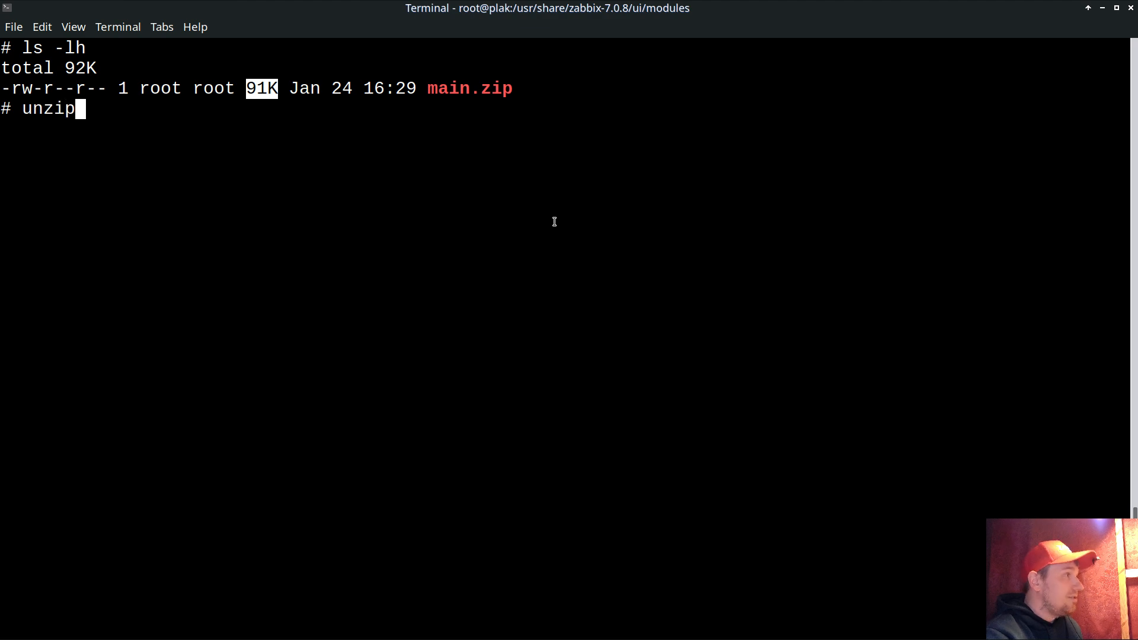
pyautogui.press('Tab')
pyautogui.press('Return')
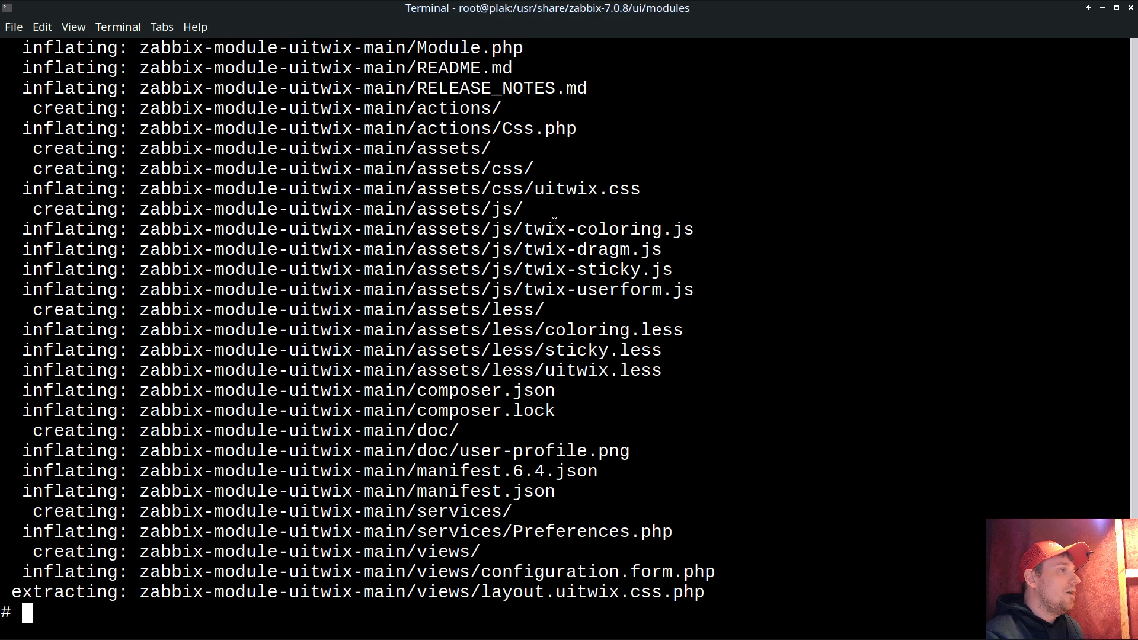
pyautogui.press('Return')
# - Delete main.zip, then check the extracted zabbix-module-uitwix-main folder with ls and tree -a
pyautogui.write('rm m')
pyautogui.press('Tab')
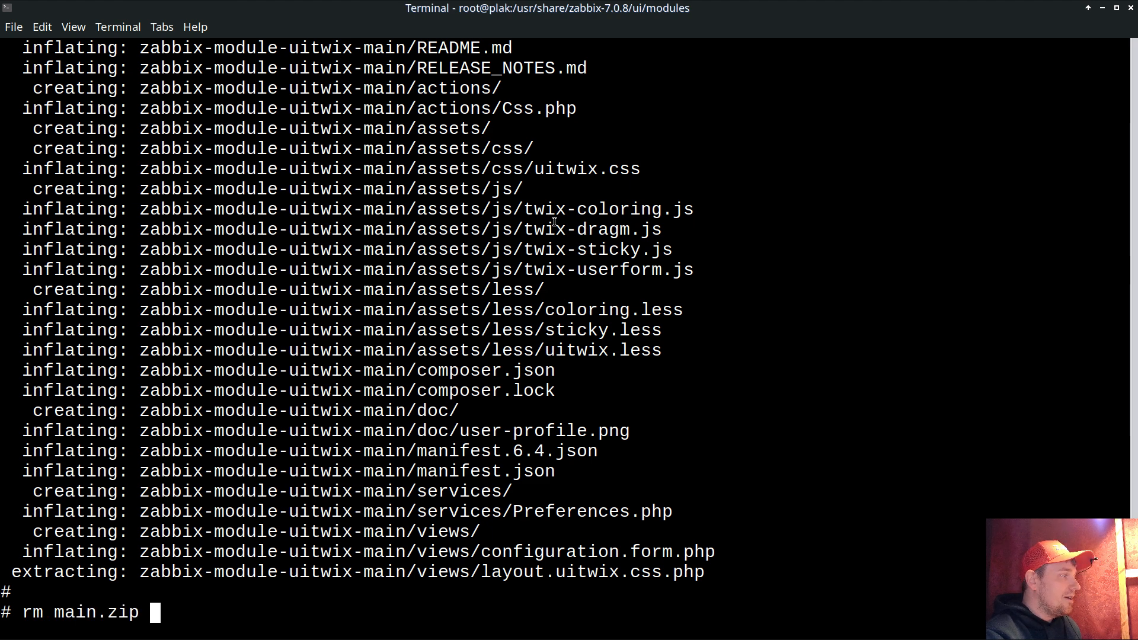
pyautogui.press('Return')
pyautogui.write('y')
pyautogui.press('Return')
pyautogui.write('ls')
pyautogui.press('Return')
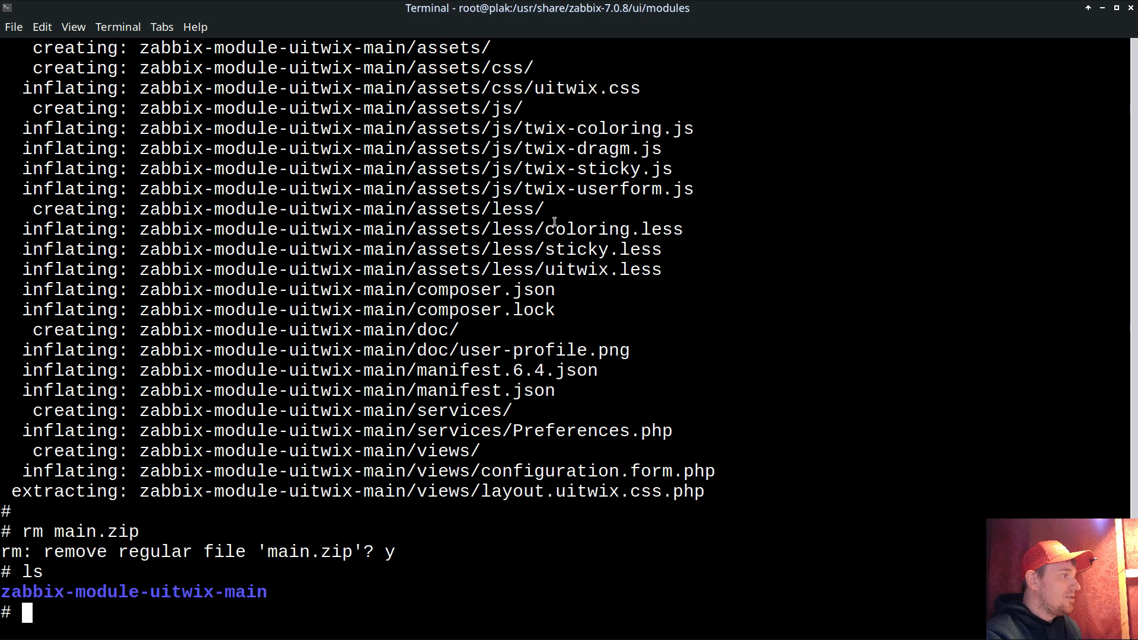
pyautogui.write('tree -a')
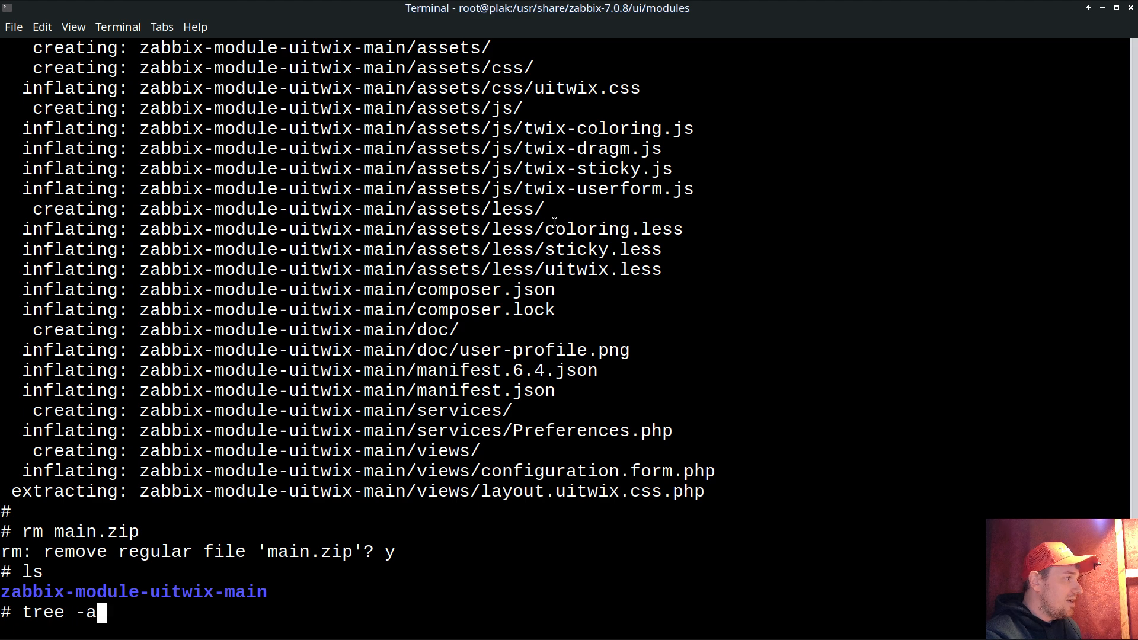
pyautogui.press('Return')
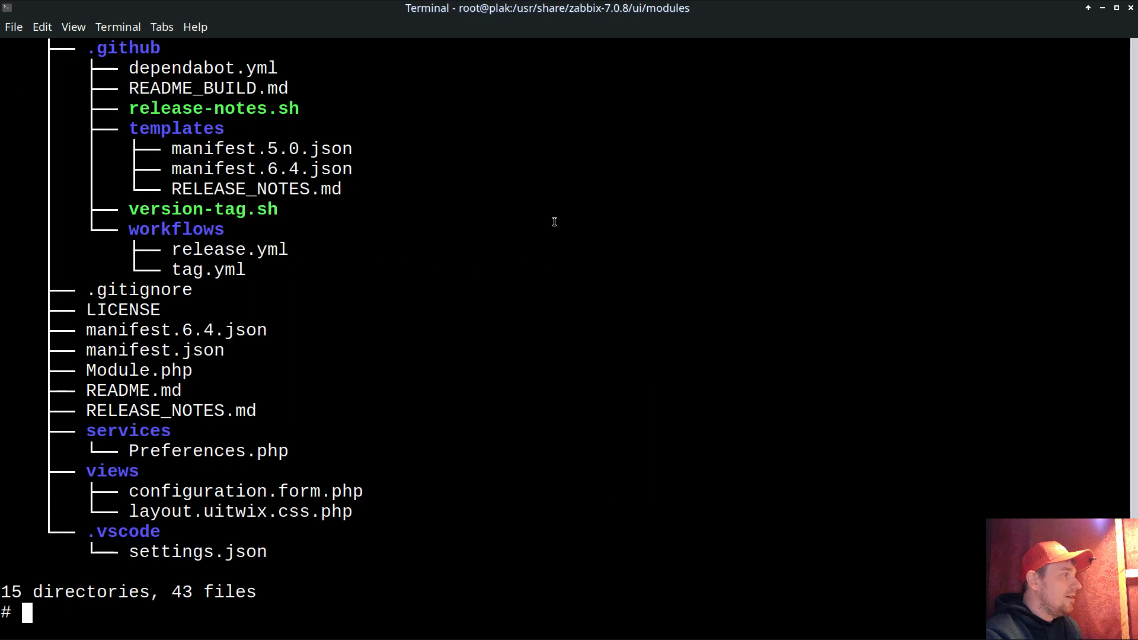
pyautogui.scroll(16, 282, 324)
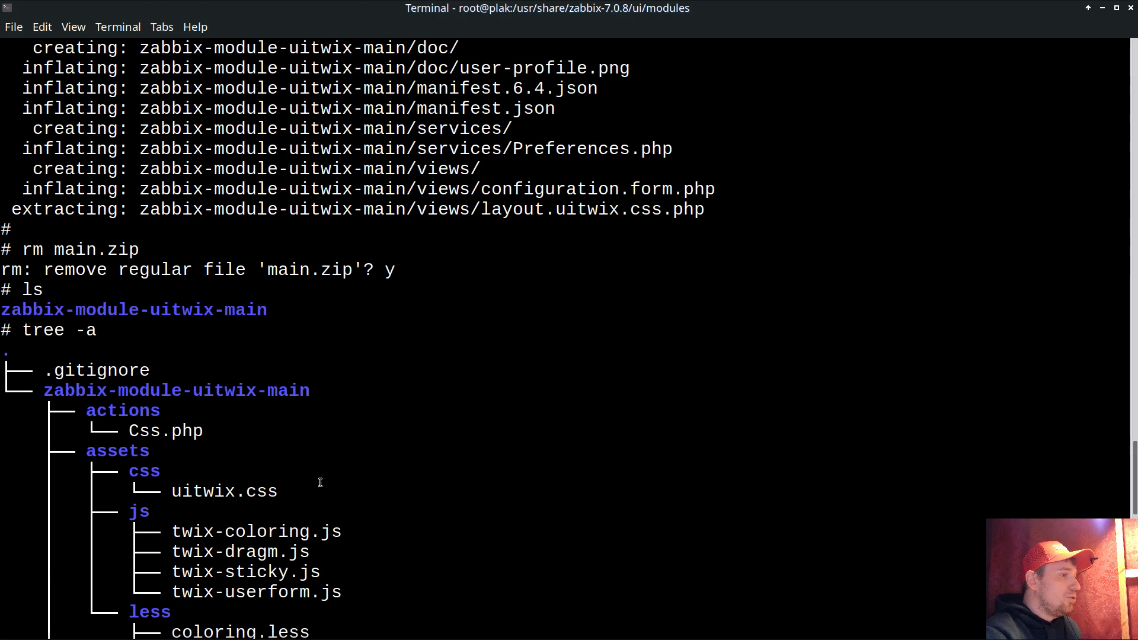
pyautogui.scroll(-6, 307, 455)
pyautogui.scroll(-10, 307, 455)
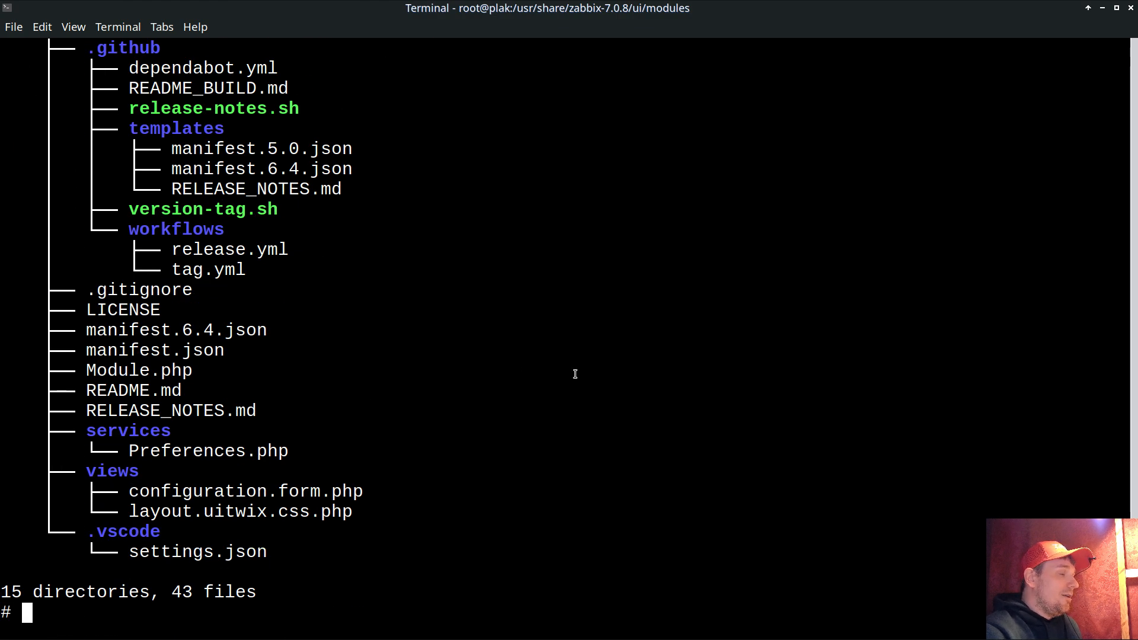
pyautogui.click(763, 639)
# - Open Administration > General > Modules and scan the directory for new modules
pyautogui.click(317, 18)
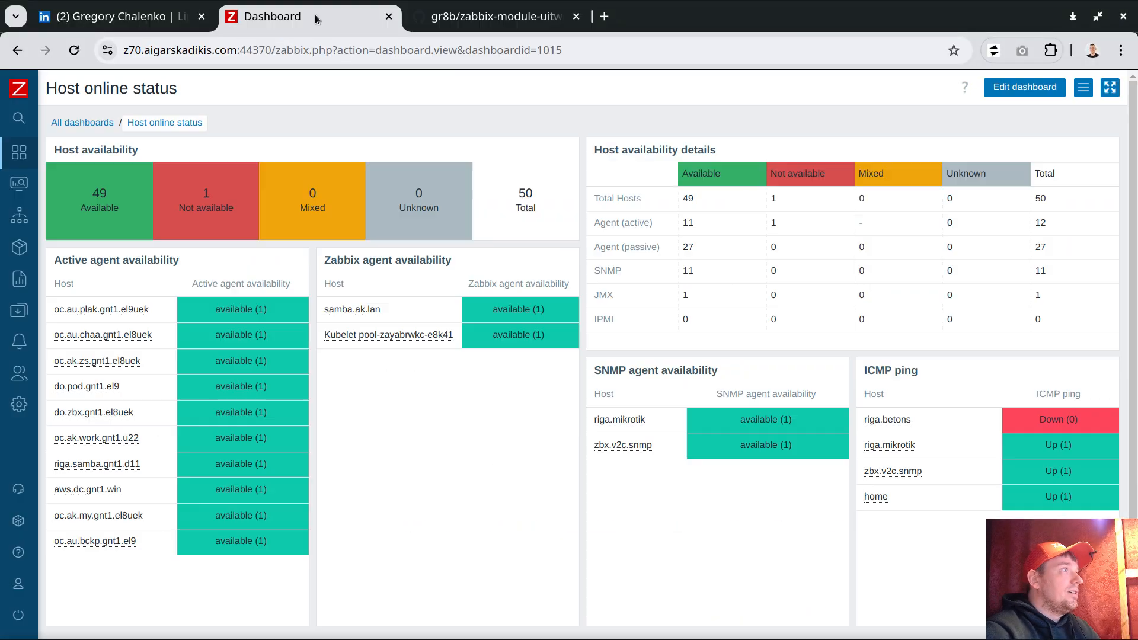
pyautogui.moveTo(58, 429)
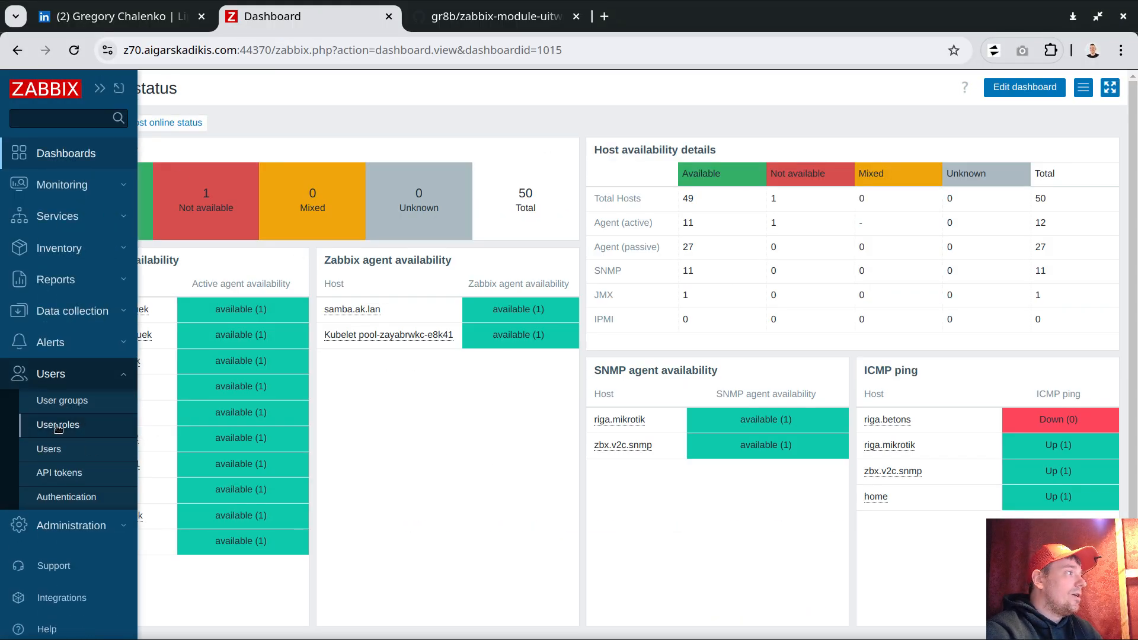
pyautogui.click(65, 525)
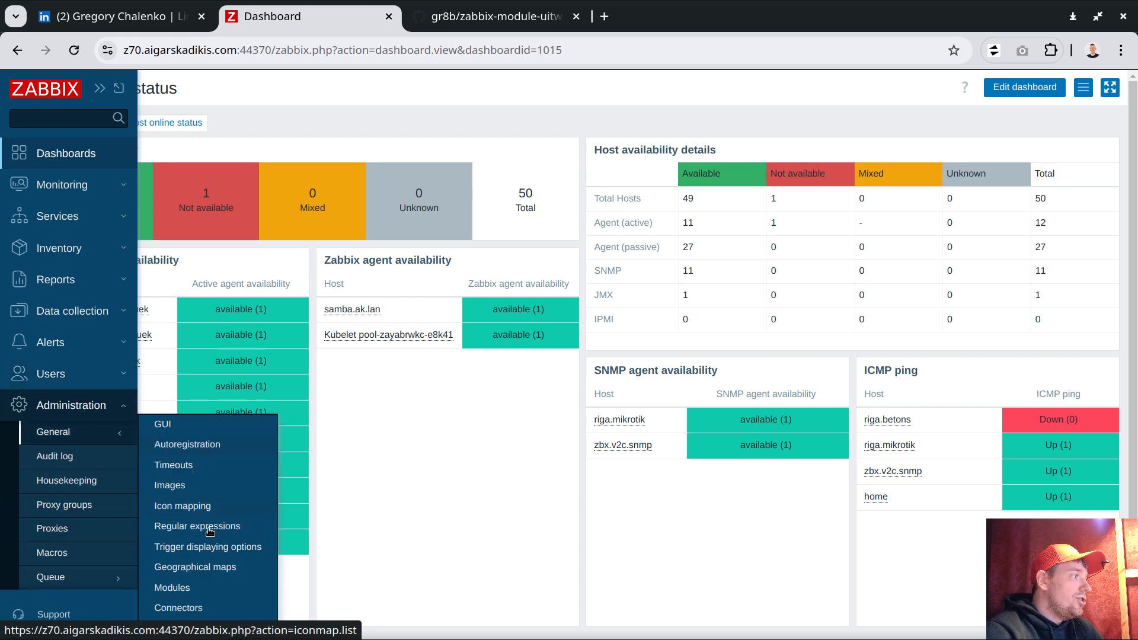
pyautogui.click(171, 588)
pyautogui.scroll(-2, 415, 235)
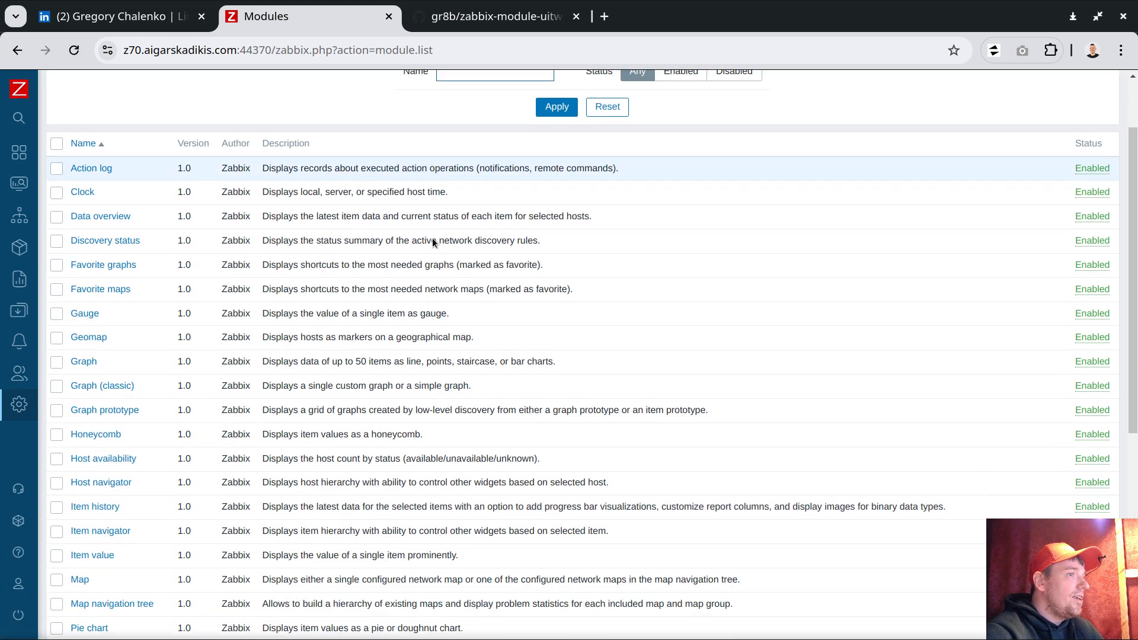
pyautogui.moveTo(222, 135); pyautogui.dragTo(243, 135)
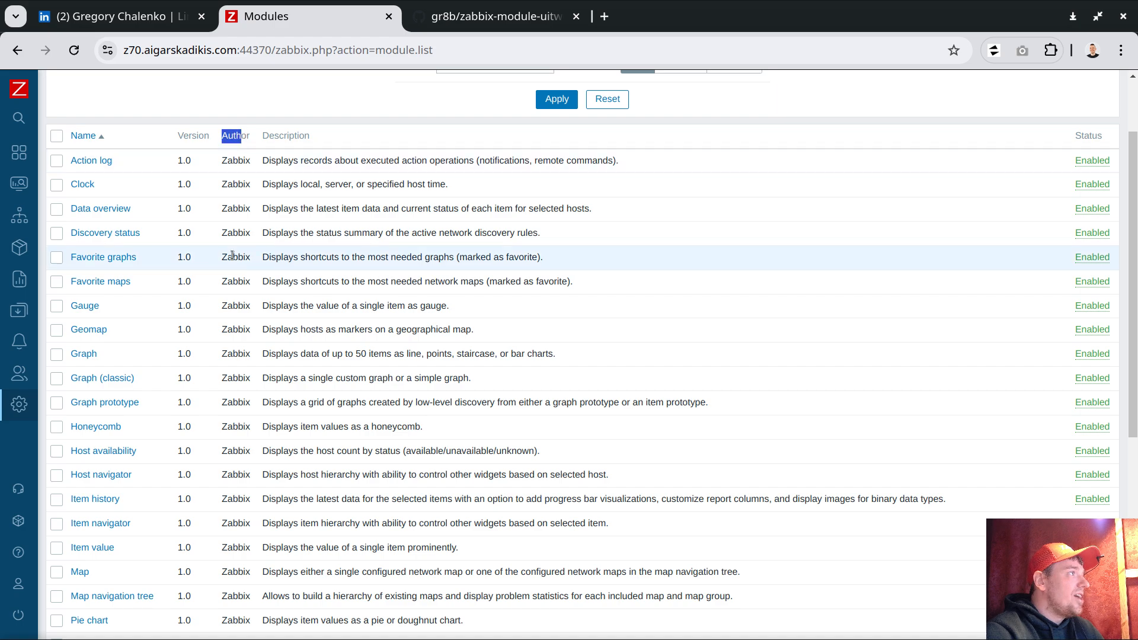
pyautogui.scroll(-6, 233, 229)
pyautogui.scroll(8, 251, 198)
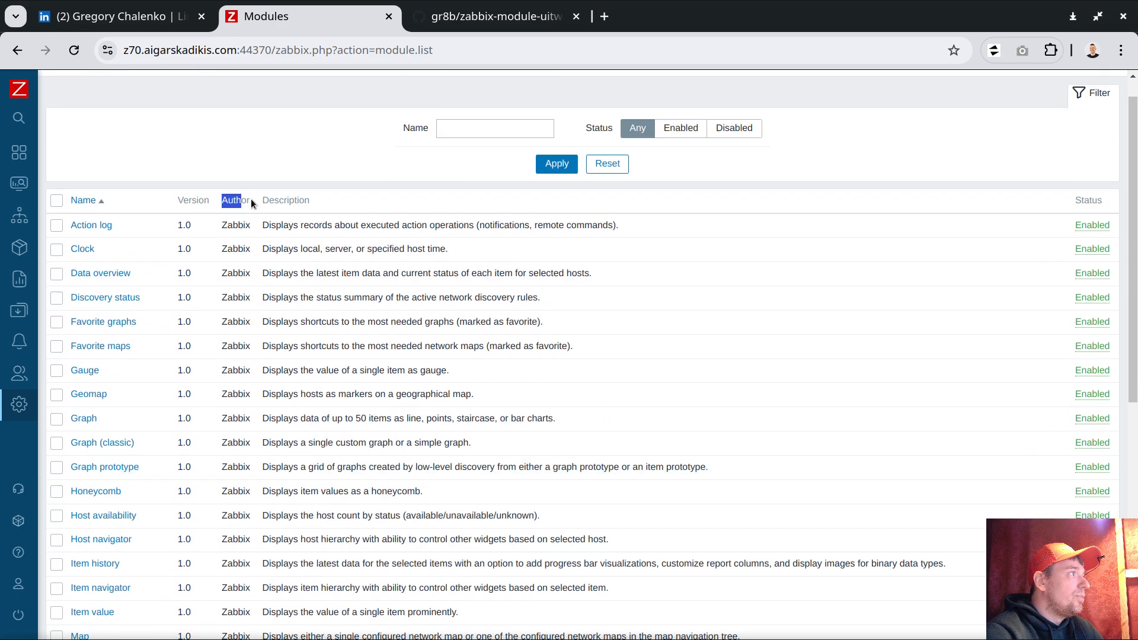
pyautogui.click(1075, 87)
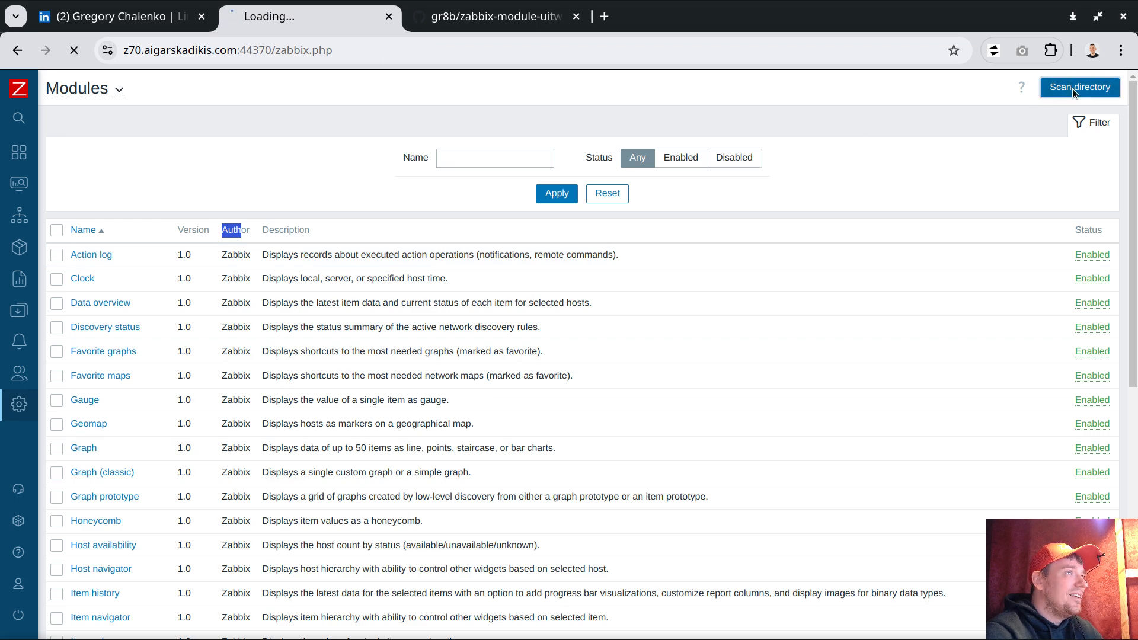
# - Switch the UITwix 1.0 module by gr8b from Disabled to Enabled
pyautogui.scroll(-10, 343, 280)
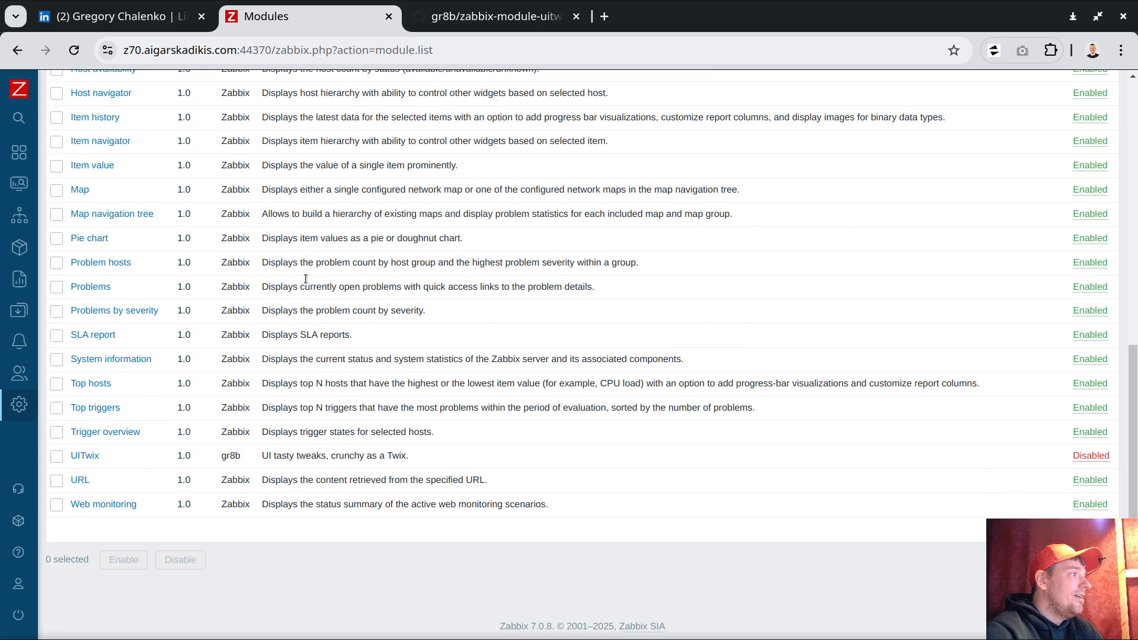
pyautogui.moveTo(221, 456); pyautogui.dragTo(242, 462)
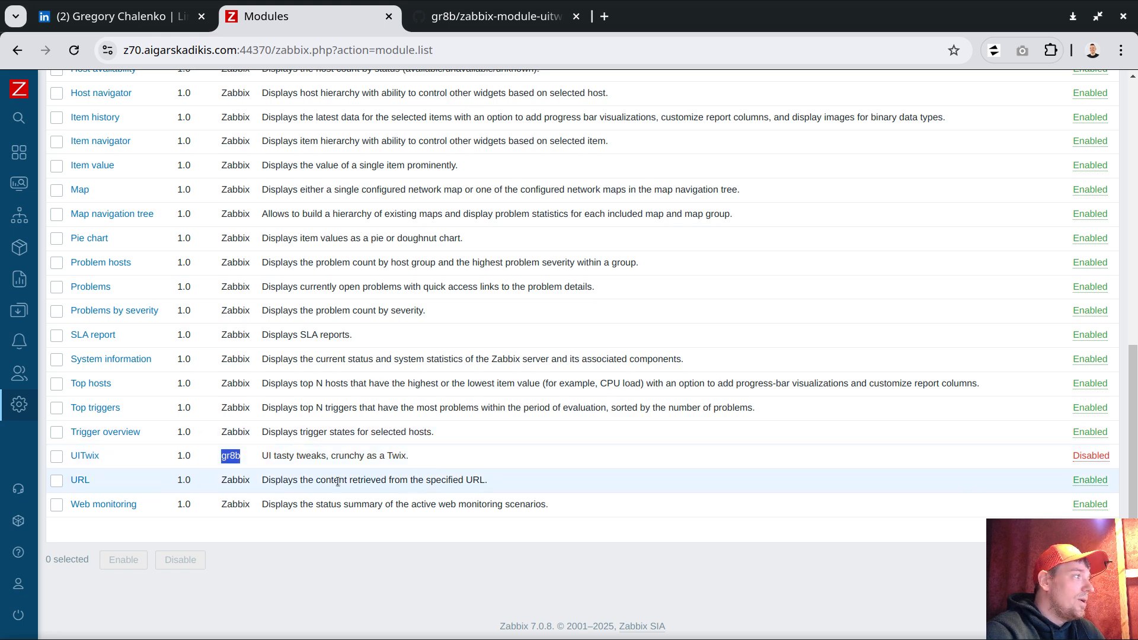
pyautogui.moveTo(262, 456); pyautogui.dragTo(332, 457)
pyautogui.click(388, 456)
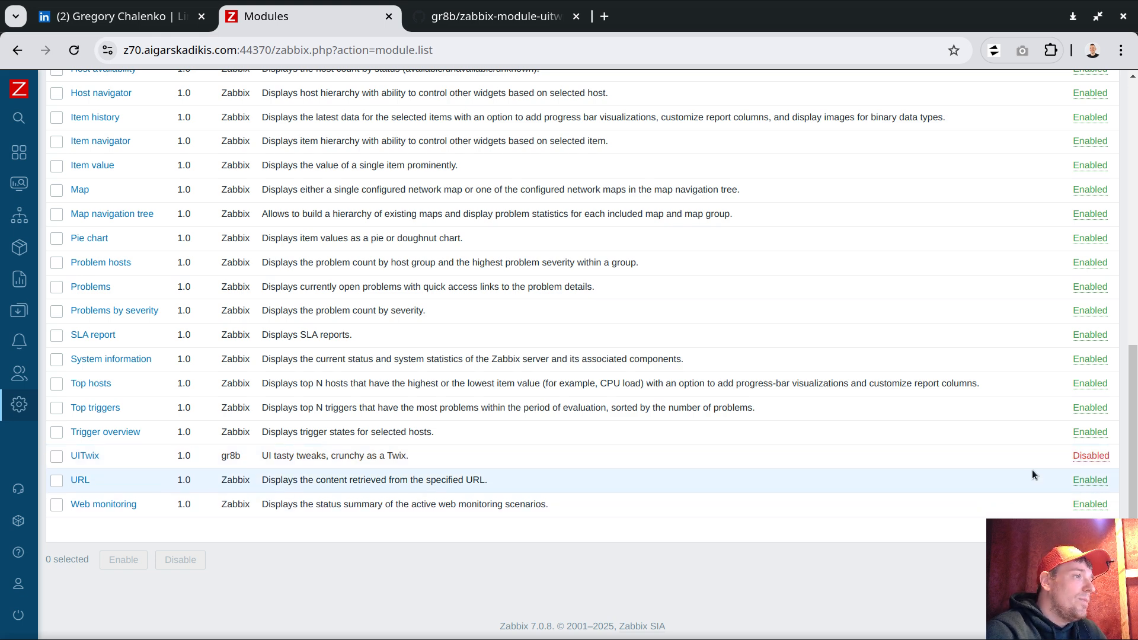
pyautogui.click(1090, 456)
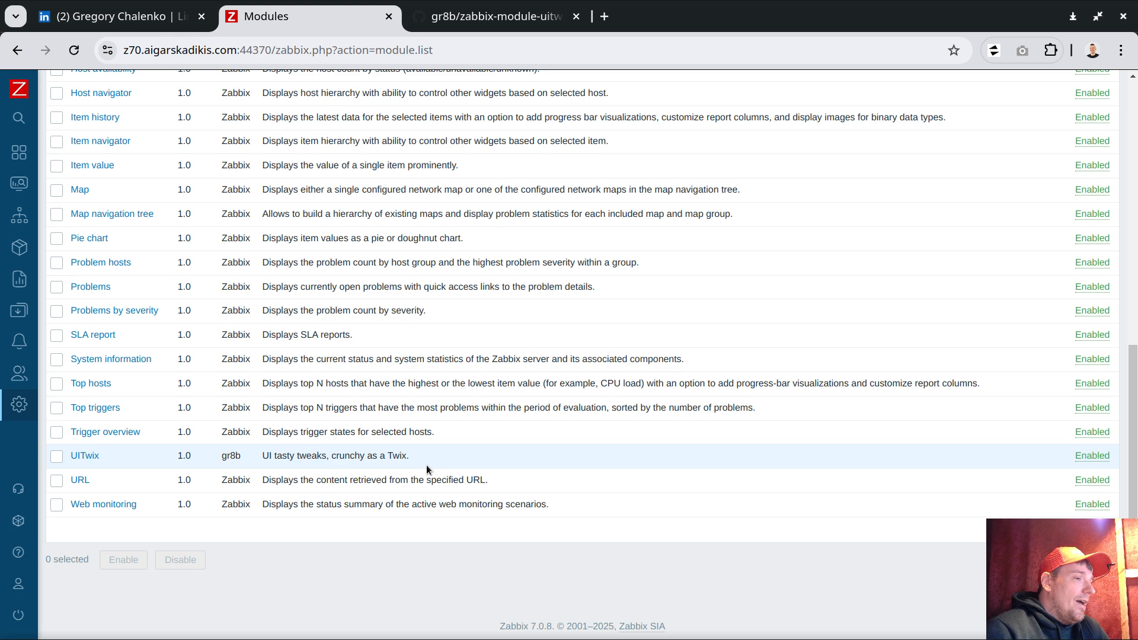
# - Go to User settings > Profile and show the UI Twix tab with its four custom style rules
pyautogui.moveTo(23, 522)
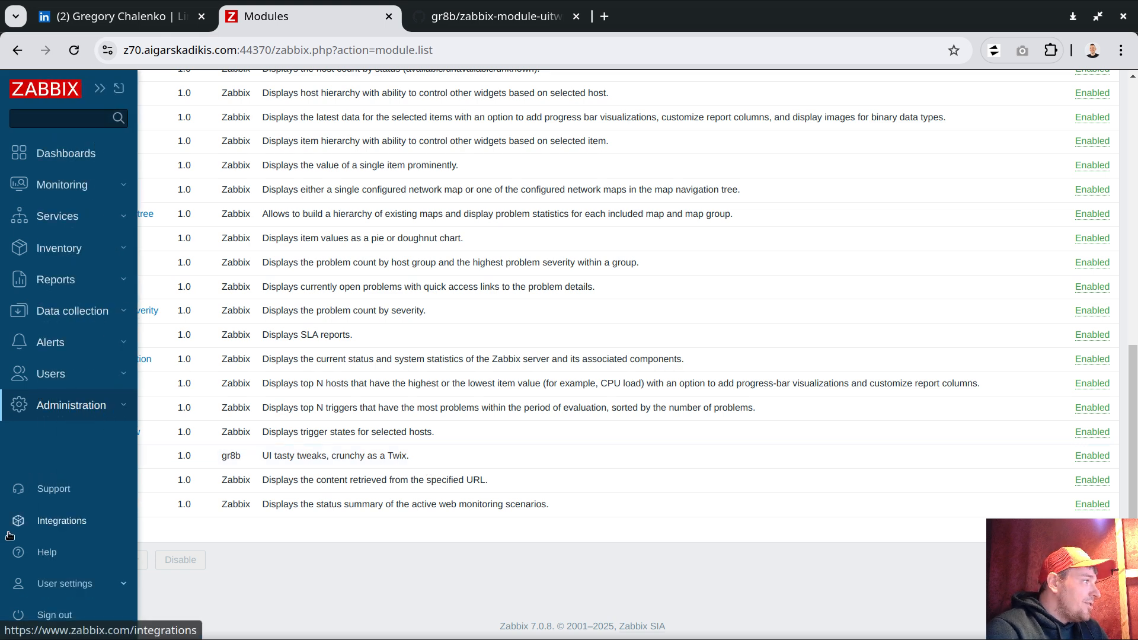
pyautogui.click(55, 585)
pyautogui.click(55, 573)
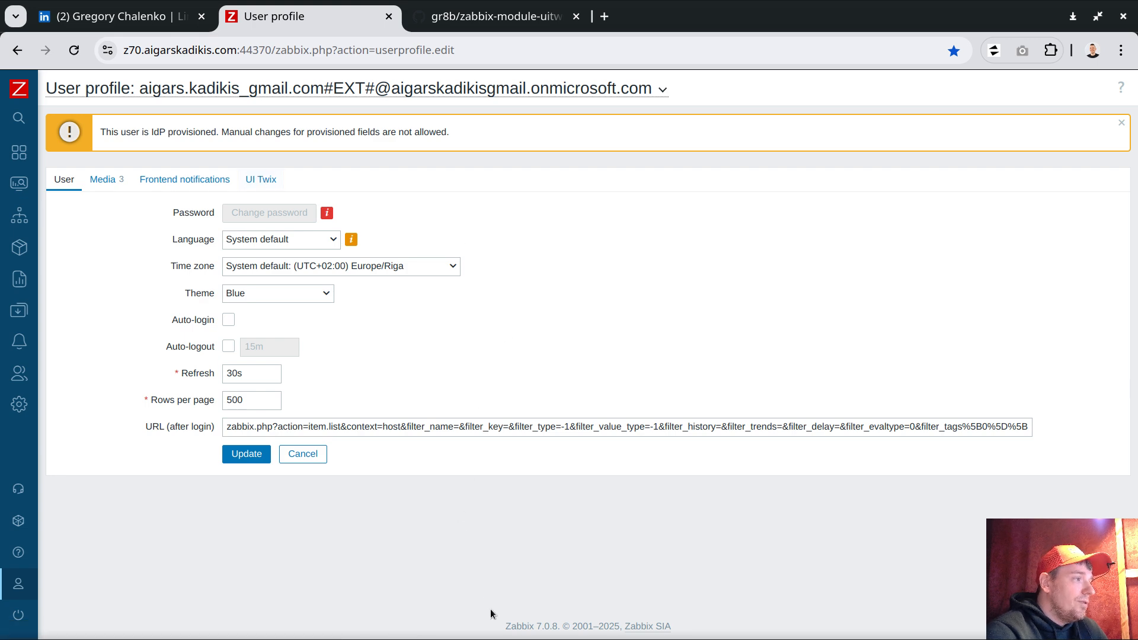
pyautogui.moveTo(507, 625); pyautogui.dragTo(549, 583)
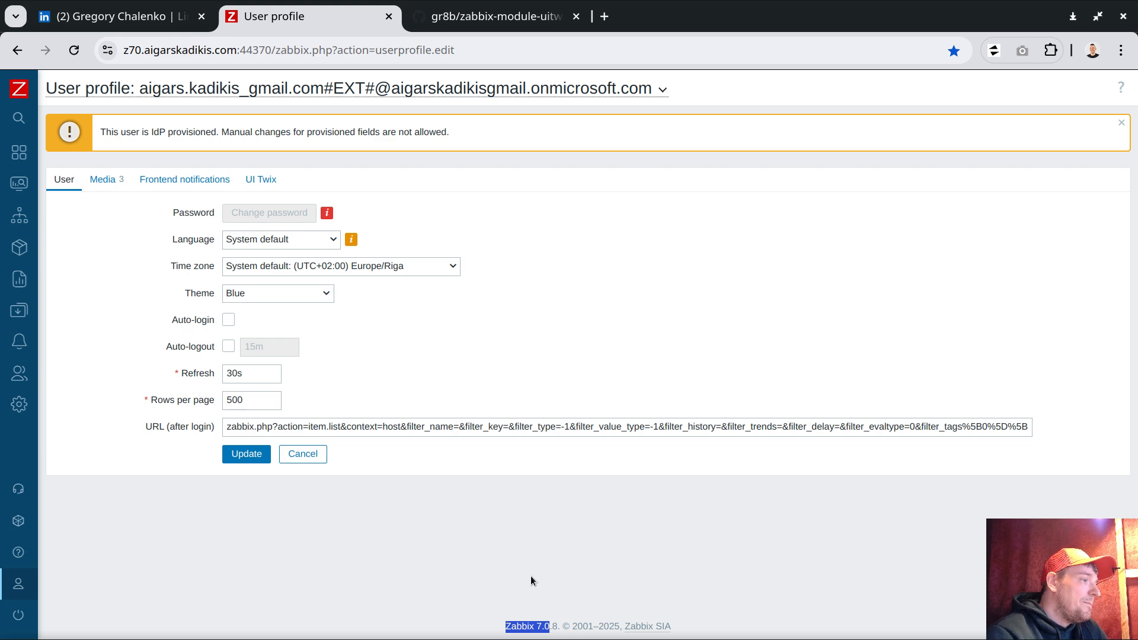
pyautogui.click(261, 179)
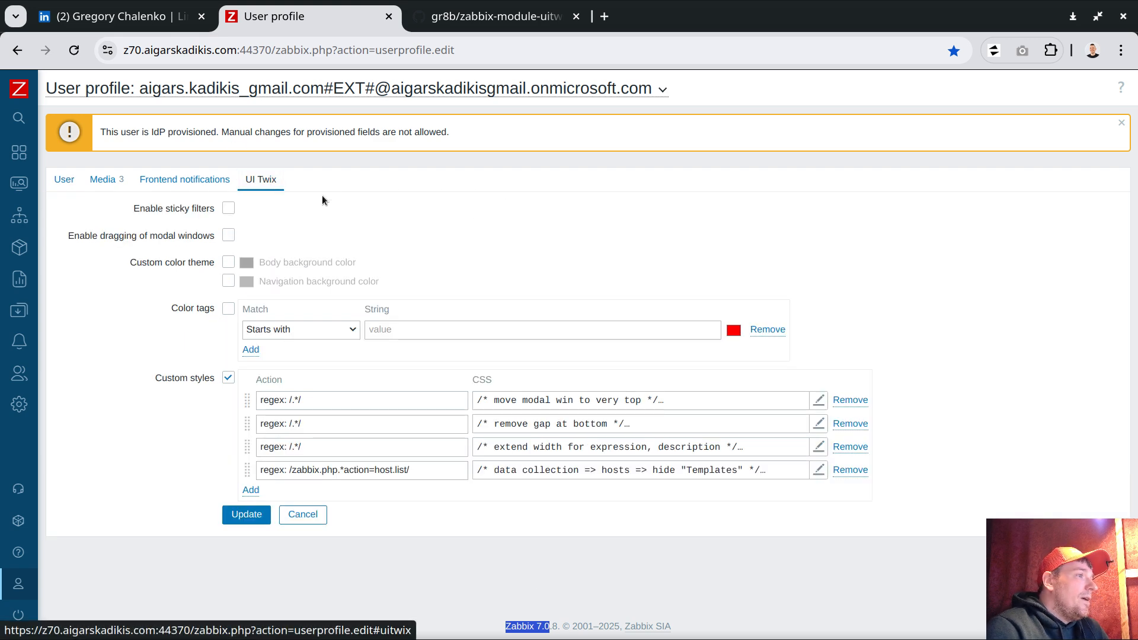
# - Remove the custom style rules and update the profile
pyautogui.click(850, 400)
pyautogui.click(851, 400)
pyautogui.click(850, 400)
pyautogui.click(850, 400)
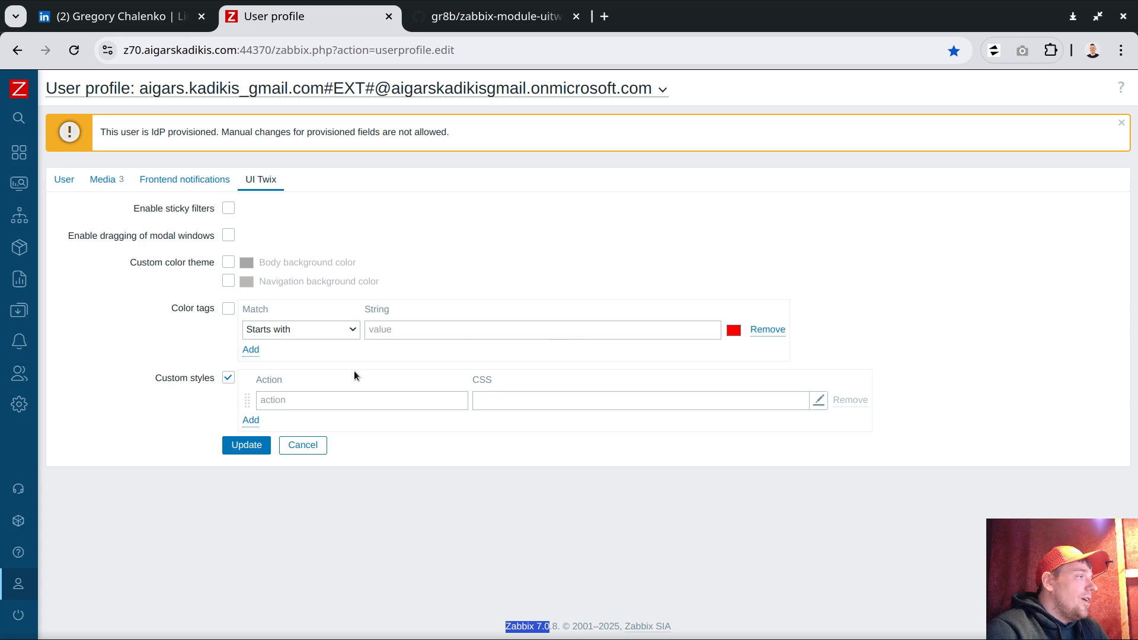
pyautogui.click(247, 445)
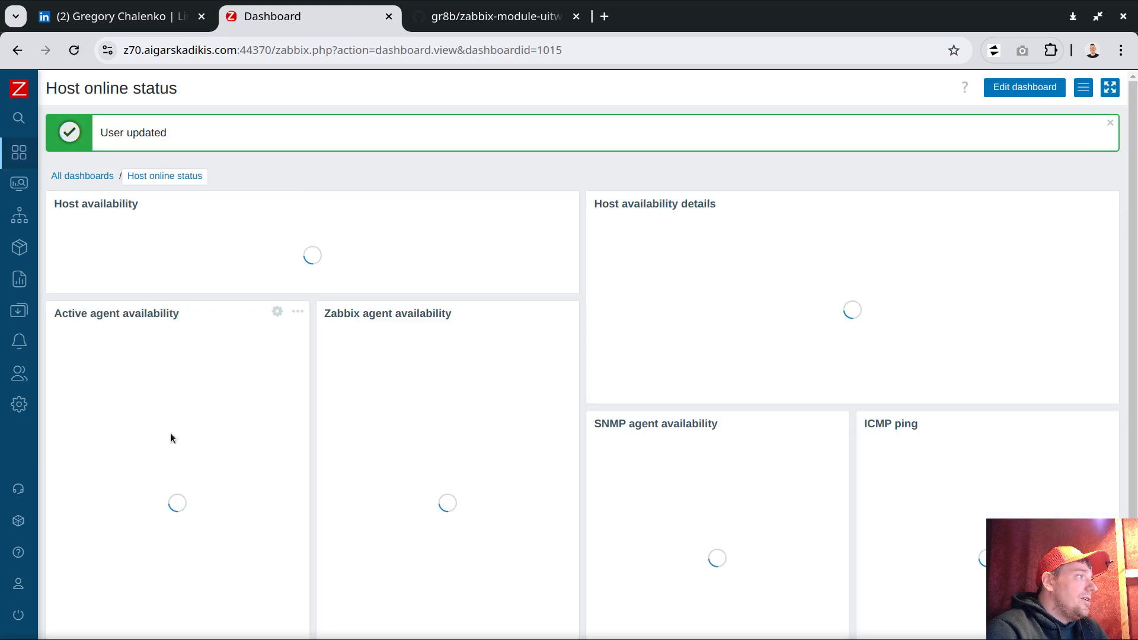
# - Reopen Profile > UI Twix to confirm Custom styles holds only one empty rule
pyautogui.click(60, 541)
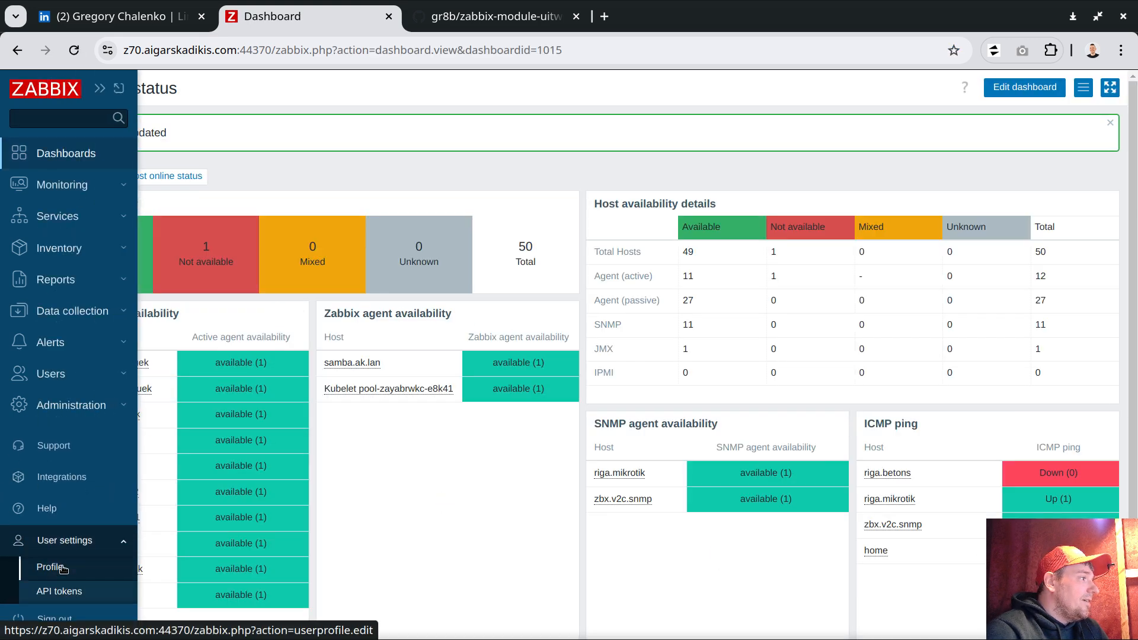
pyautogui.click(51, 567)
pyautogui.click(261, 179)
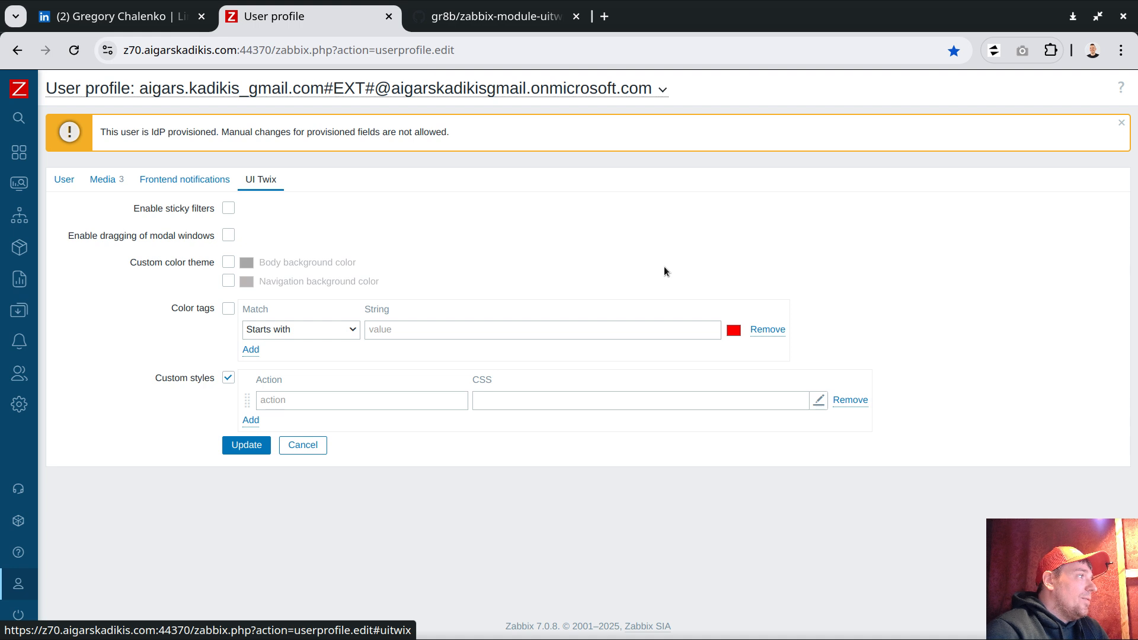
pyautogui.moveTo(153, 378); pyautogui.dragTo(201, 379)
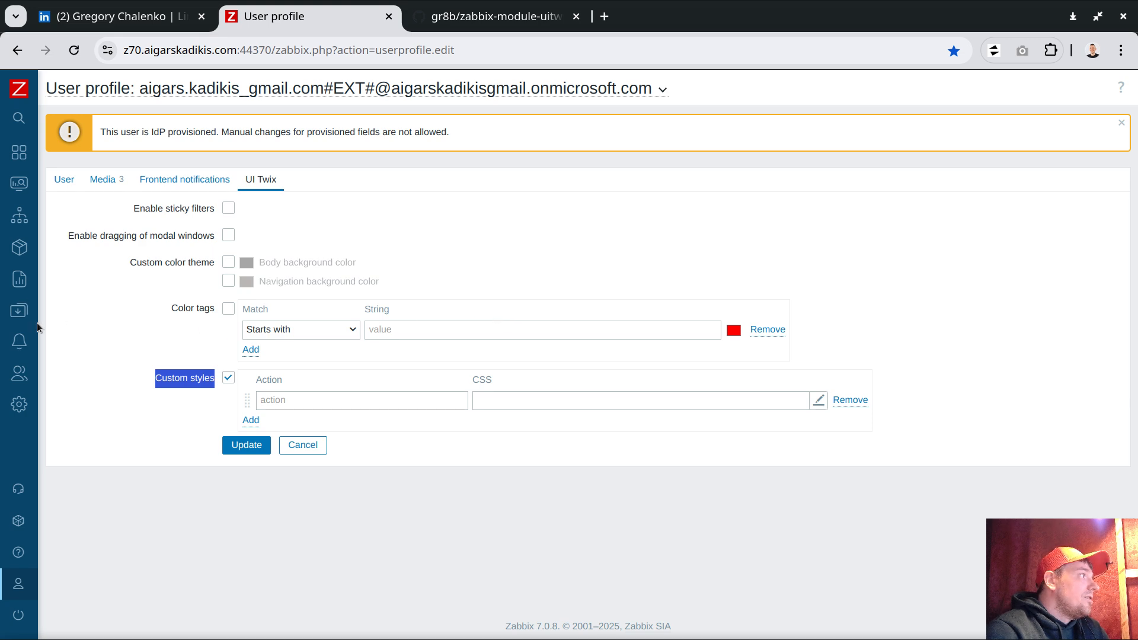
pyautogui.moveTo(35, 321)
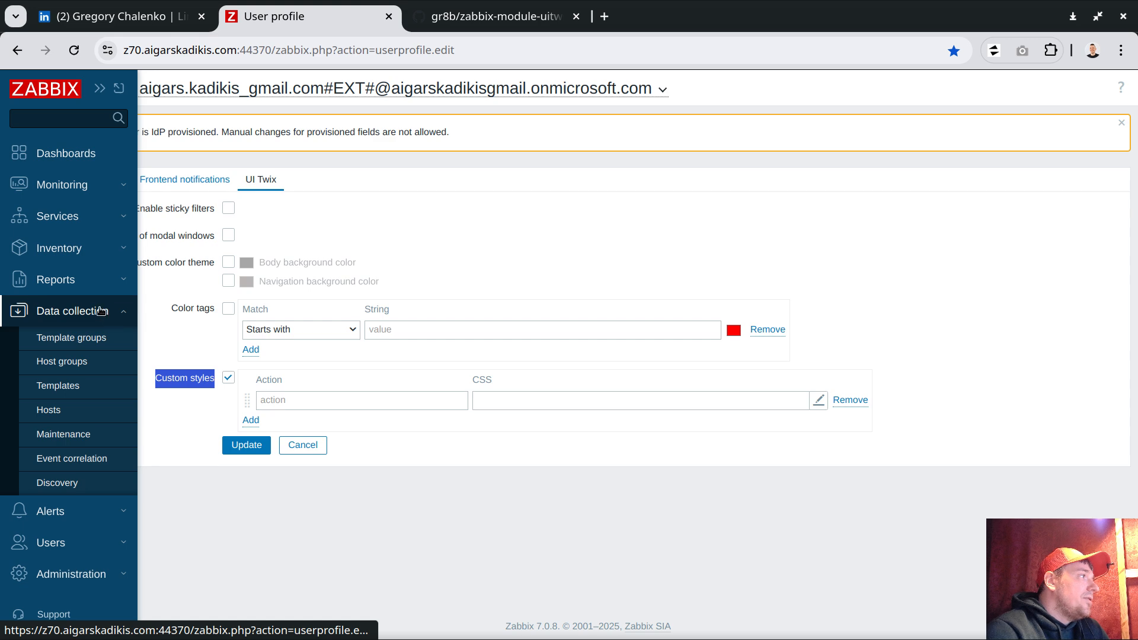
# - Open Data collection > Hosts in a new tab, showing the 'zbx' filtered hosts including zbx.v2c.snmp
pyautogui.middleClick(47, 409)
pyautogui.click(465, 20)
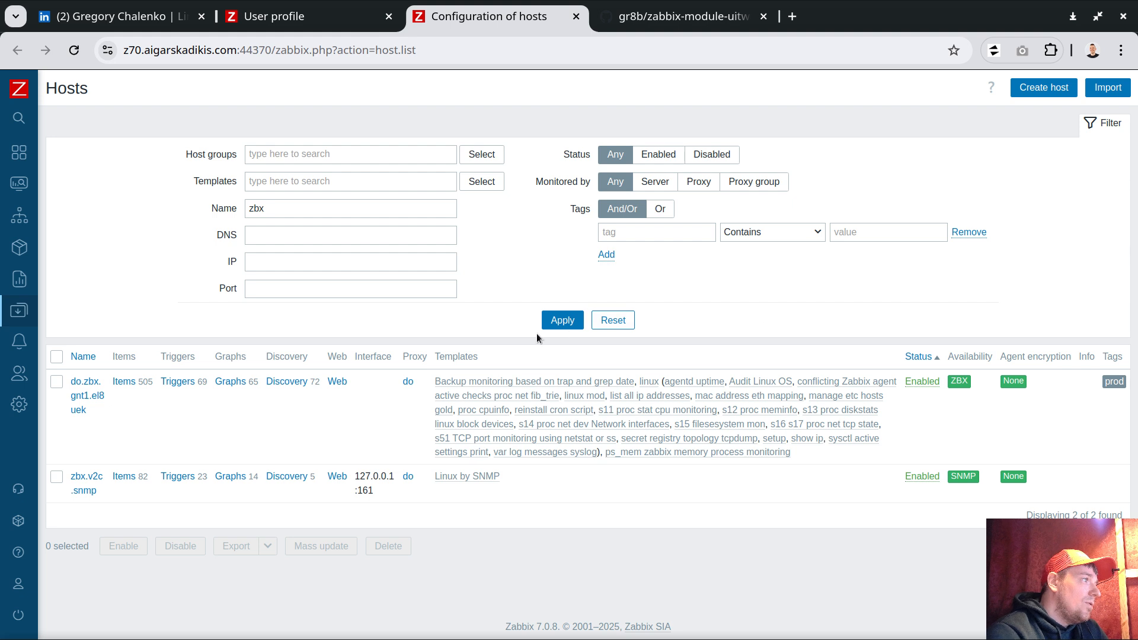
pyautogui.doubleClick(453, 356)
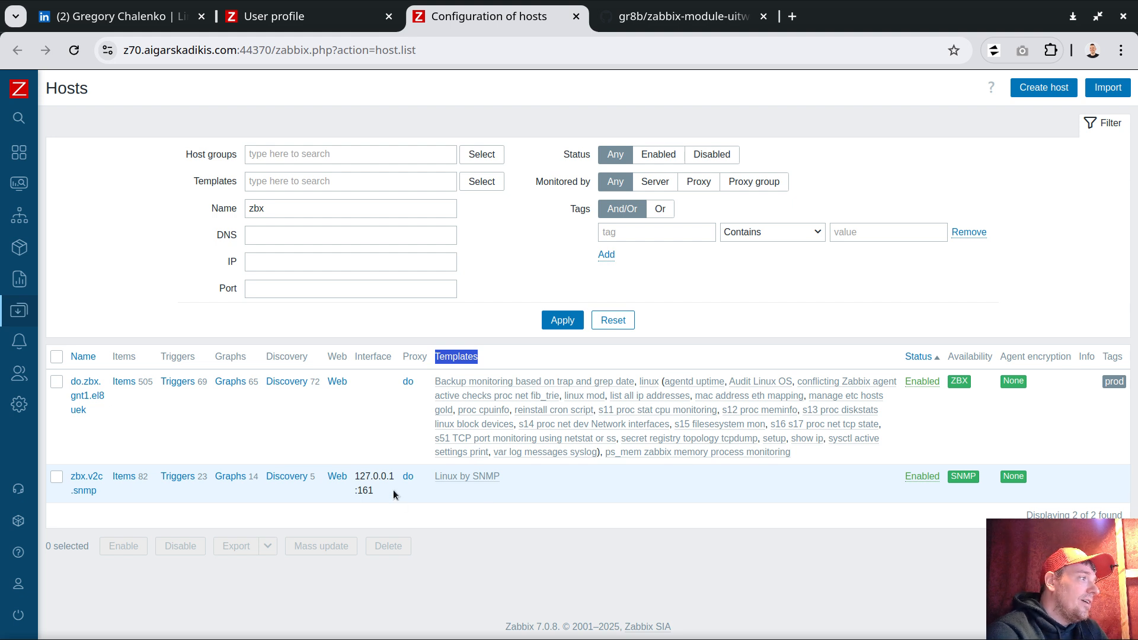
pyautogui.moveTo(356, 475); pyautogui.dragTo(374, 496)
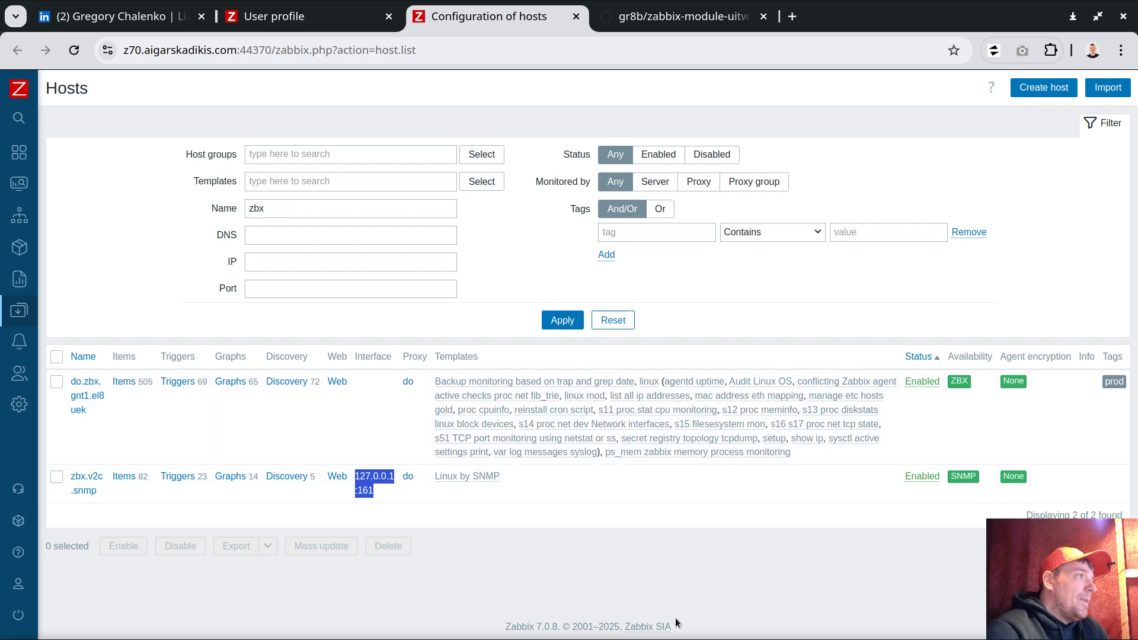
# - Inspect the Templates column heading and browse the table's thead th elements in DevTools
pyautogui.rightClick(458, 357)
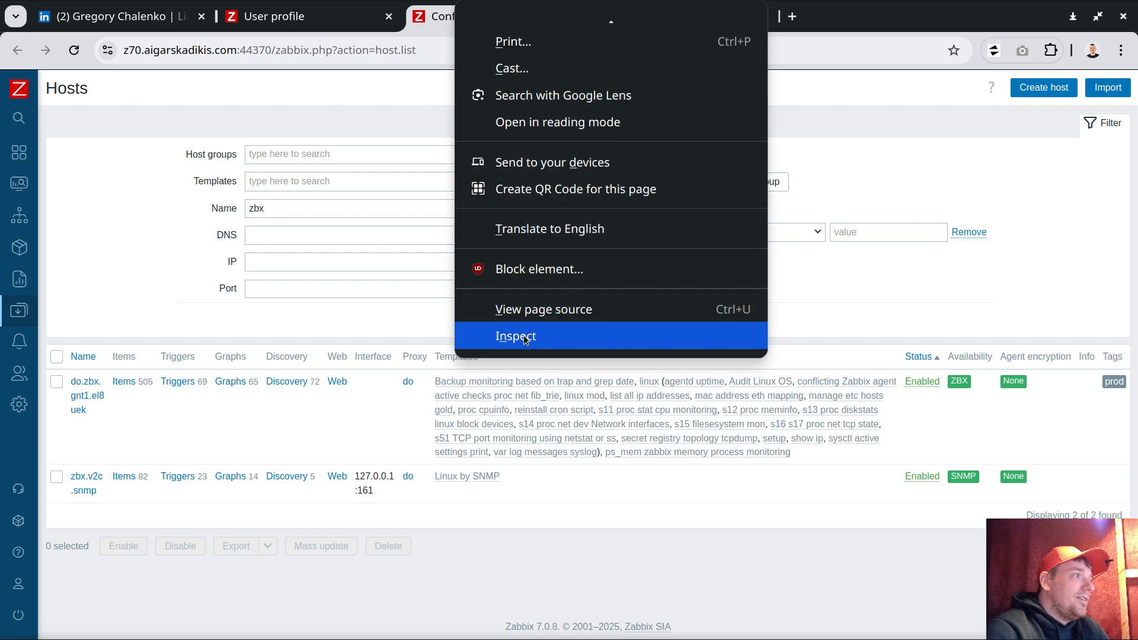
pyautogui.click(536, 337)
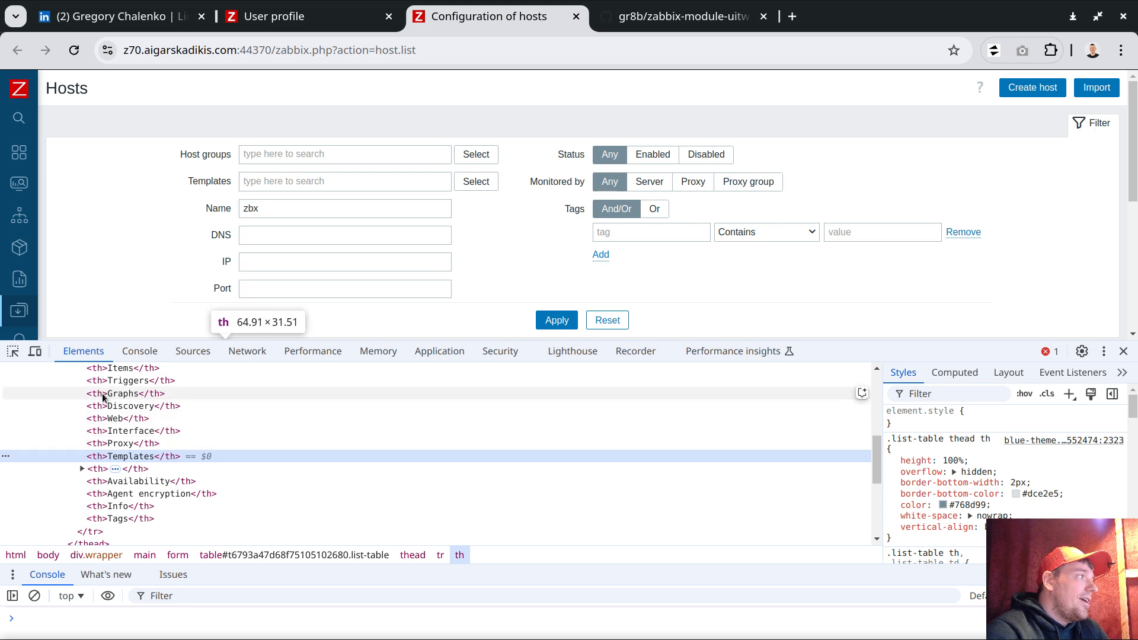
pyautogui.scroll(3, 119, 469)
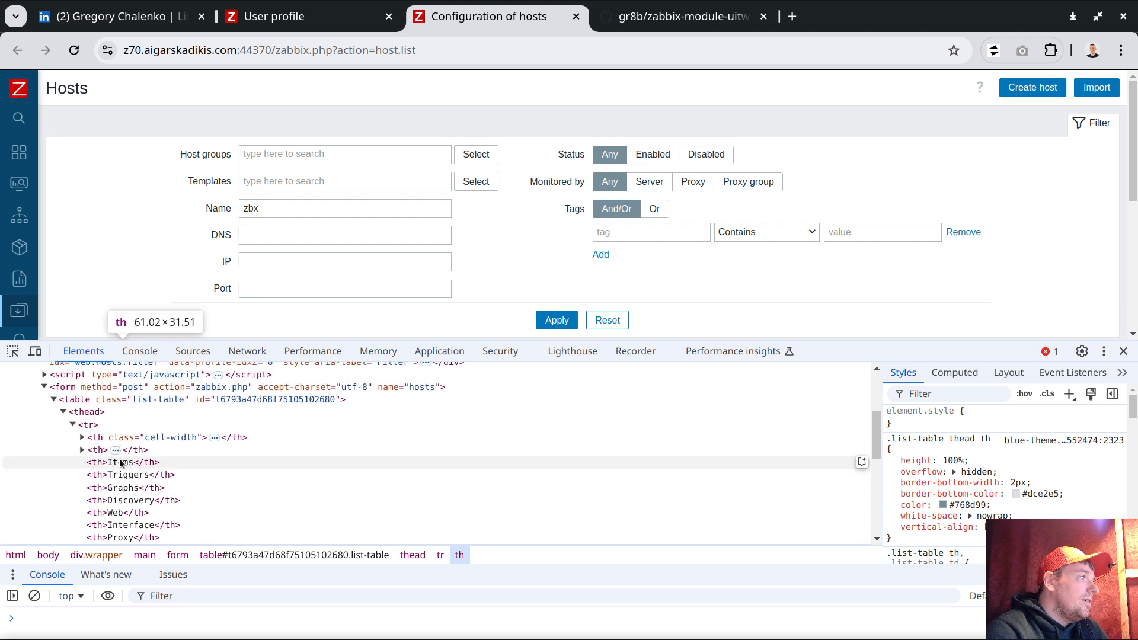
pyautogui.scroll(-3, 125, 474)
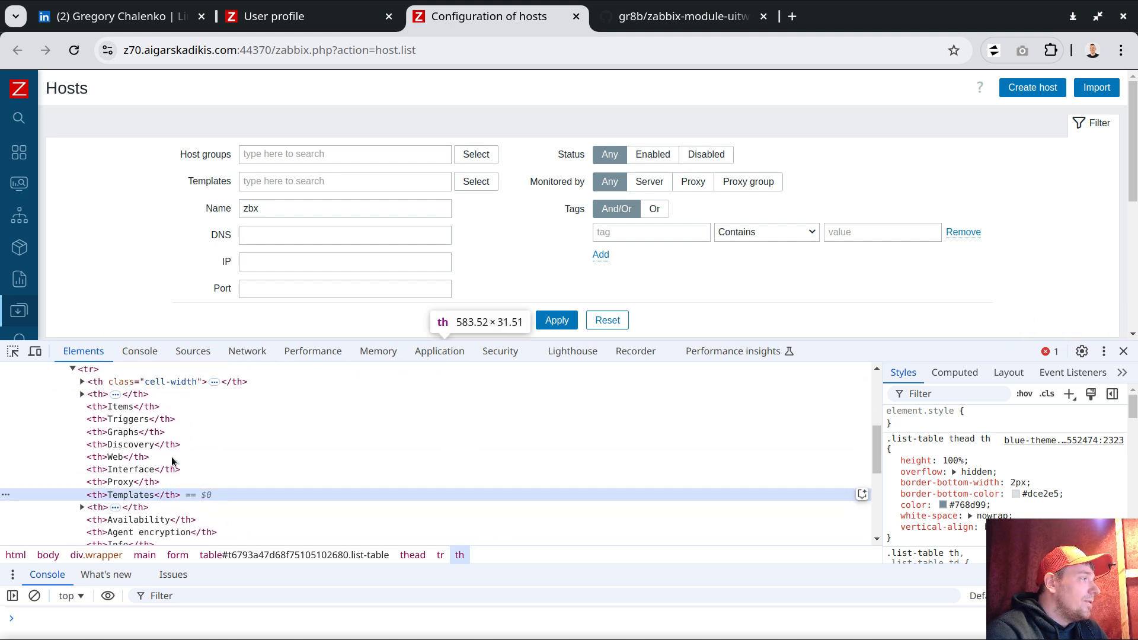
pyautogui.scroll(3, 173, 465)
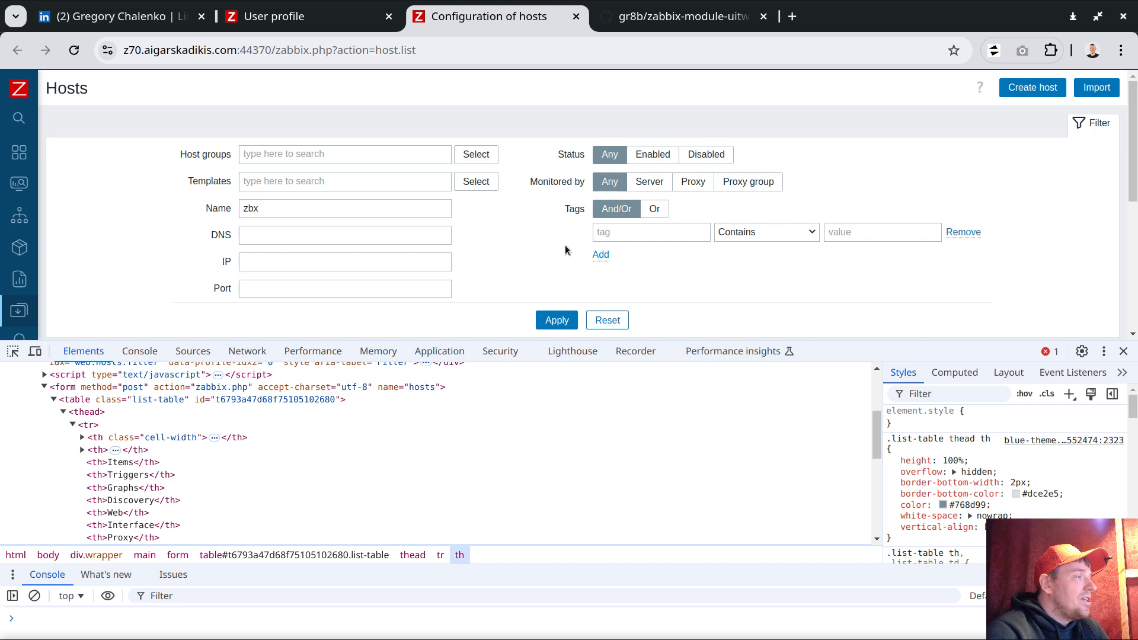
pyautogui.scroll(-3, 564, 247)
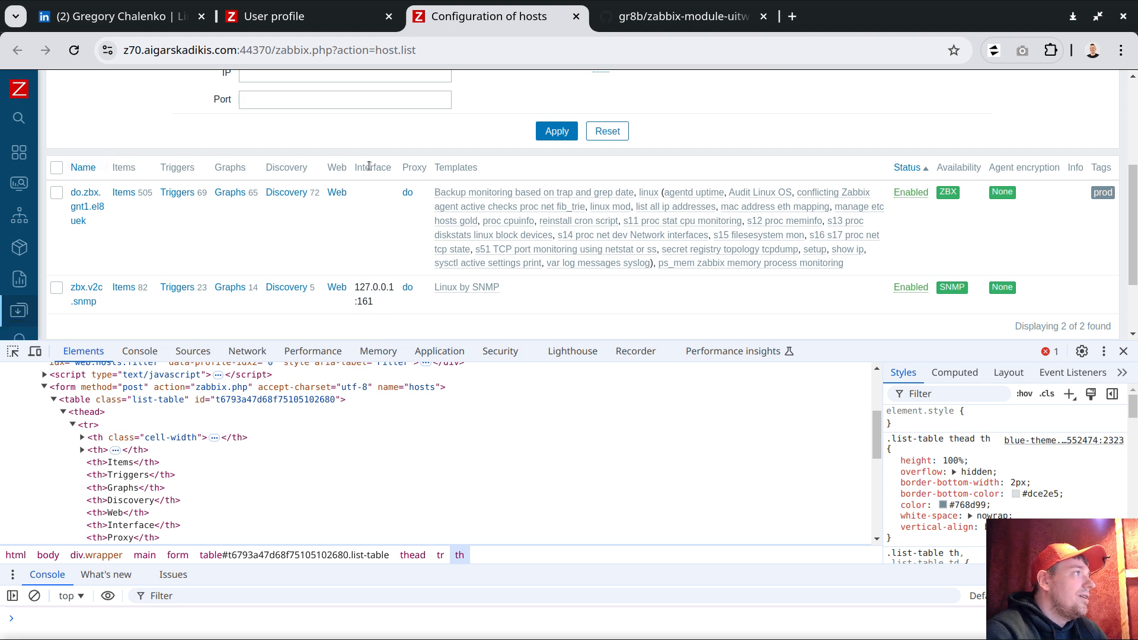
# - Highlight the Templates heading and select the first header cell in the Elements panel
pyautogui.moveTo(435, 168); pyautogui.dragTo(478, 169)
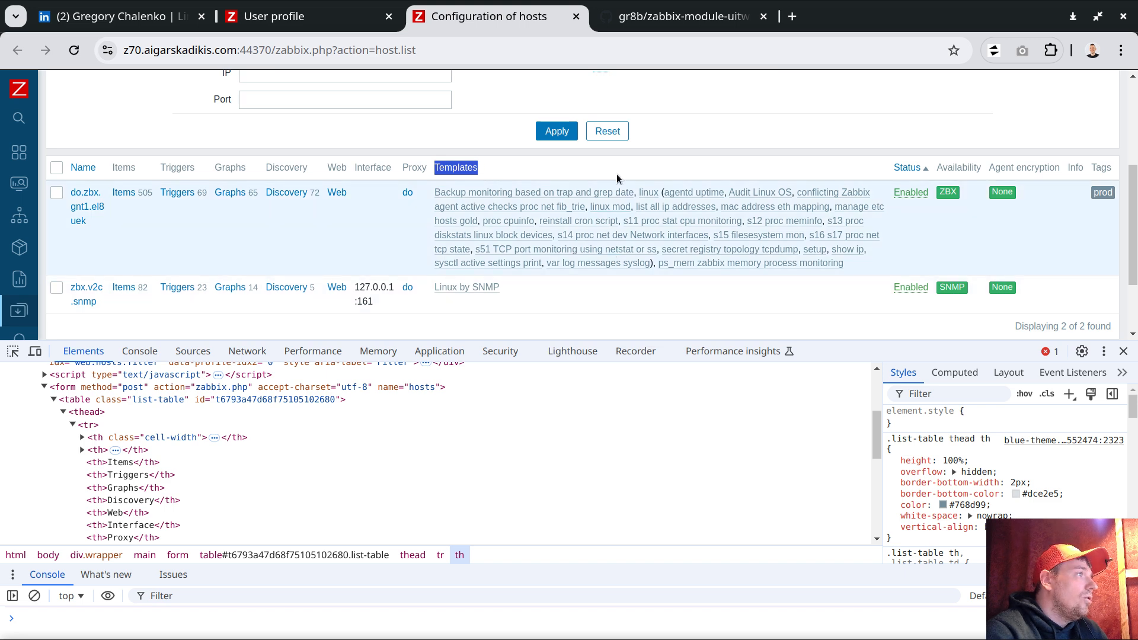
pyautogui.scroll(-2, 157, 442)
pyautogui.scroll(2, 237, 439)
pyautogui.moveTo(877, 421); pyautogui.dragTo(877, 433)
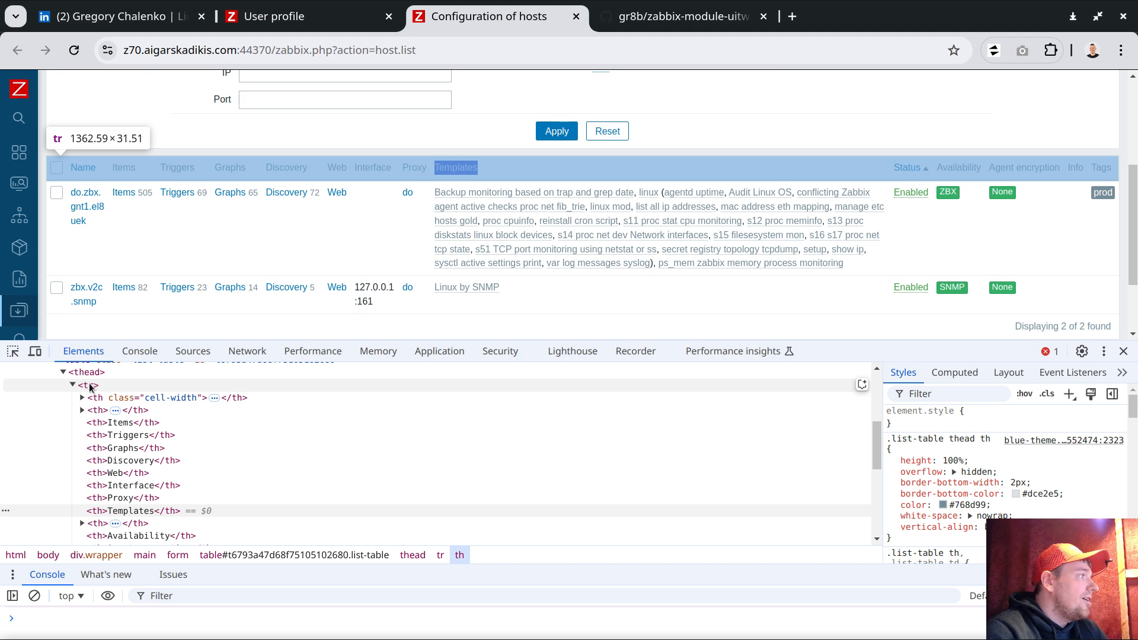
pyautogui.click(124, 400)
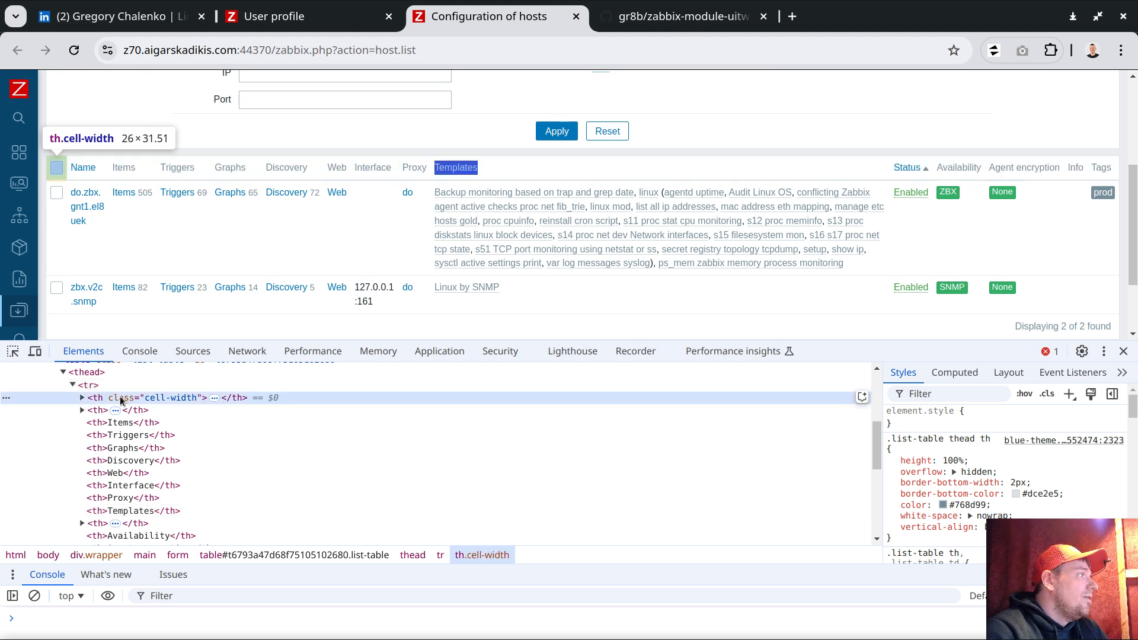
# - Step through the header th elements down to the Templates cell, then close DevTools
pyautogui.click(131, 410)
pyautogui.click(143, 424)
pyautogui.click(140, 449)
pyautogui.click(138, 462)
pyautogui.click(137, 474)
pyautogui.click(136, 487)
pyautogui.click(133, 499)
pyautogui.click(136, 512)
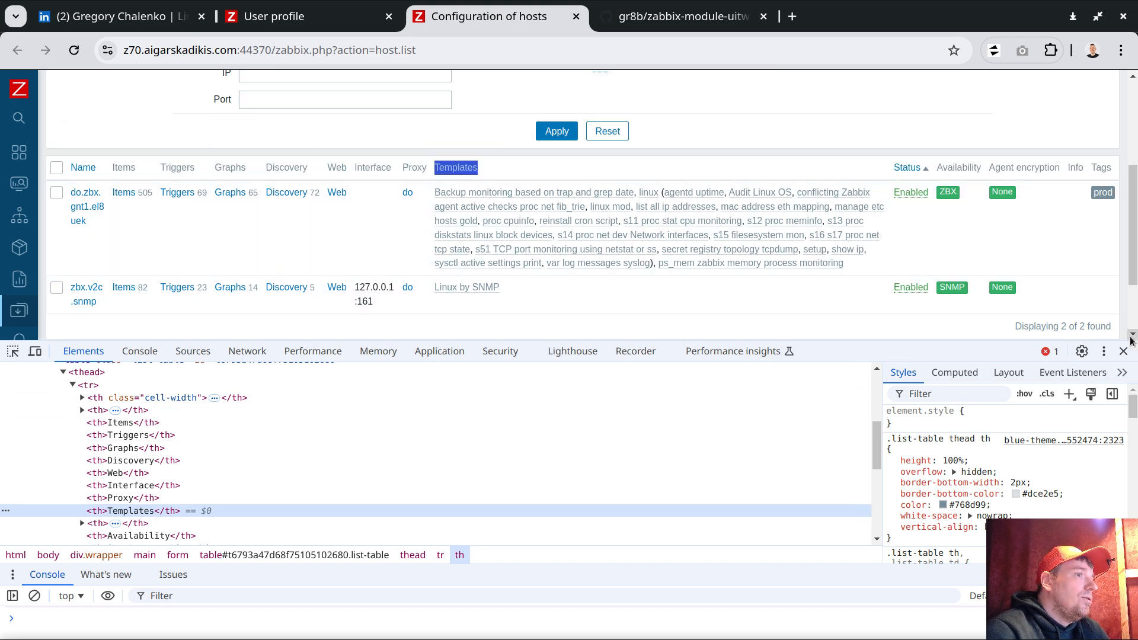
pyautogui.click(1123, 351)
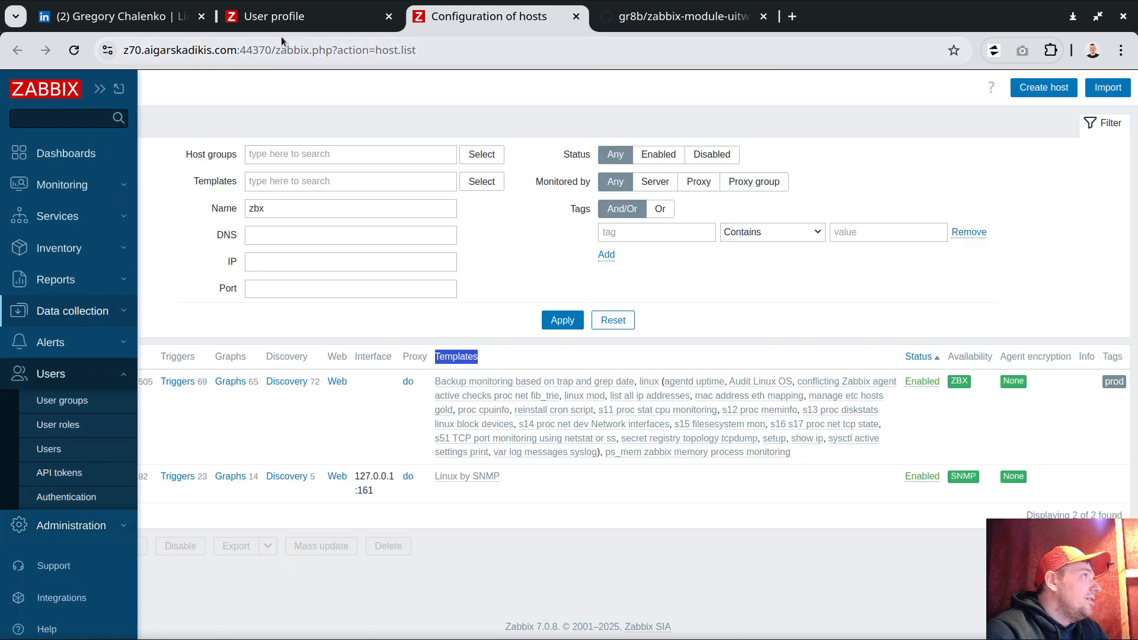
# - Open the custom style's CSS editor on the user profile and begin a '/* Data cp' comment
pyautogui.click(278, 17)
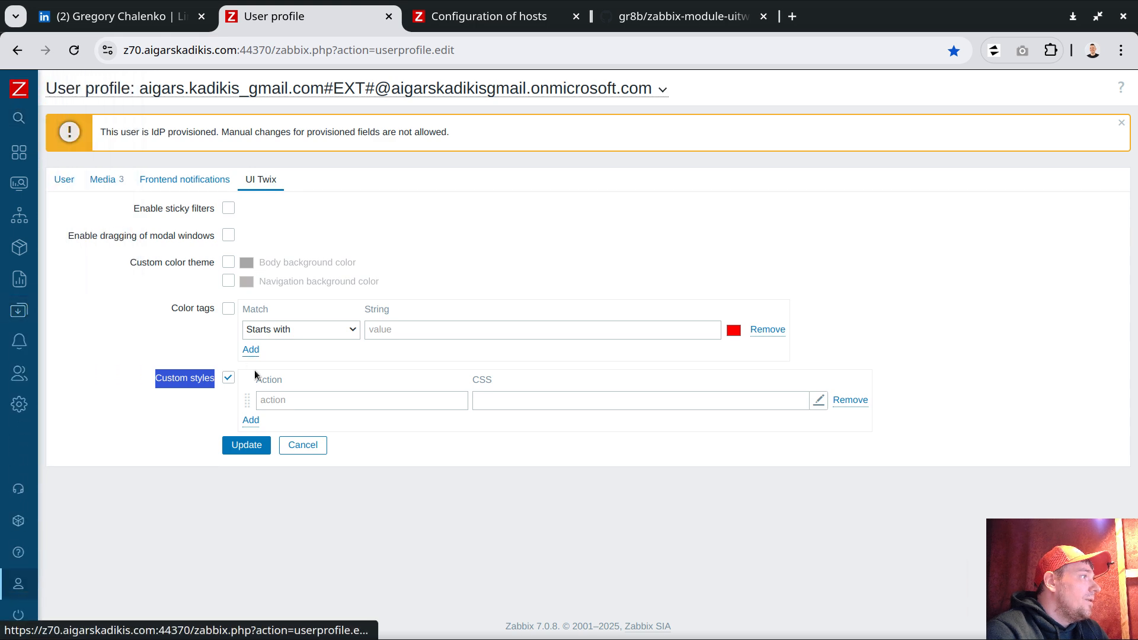
pyautogui.click(500, 407)
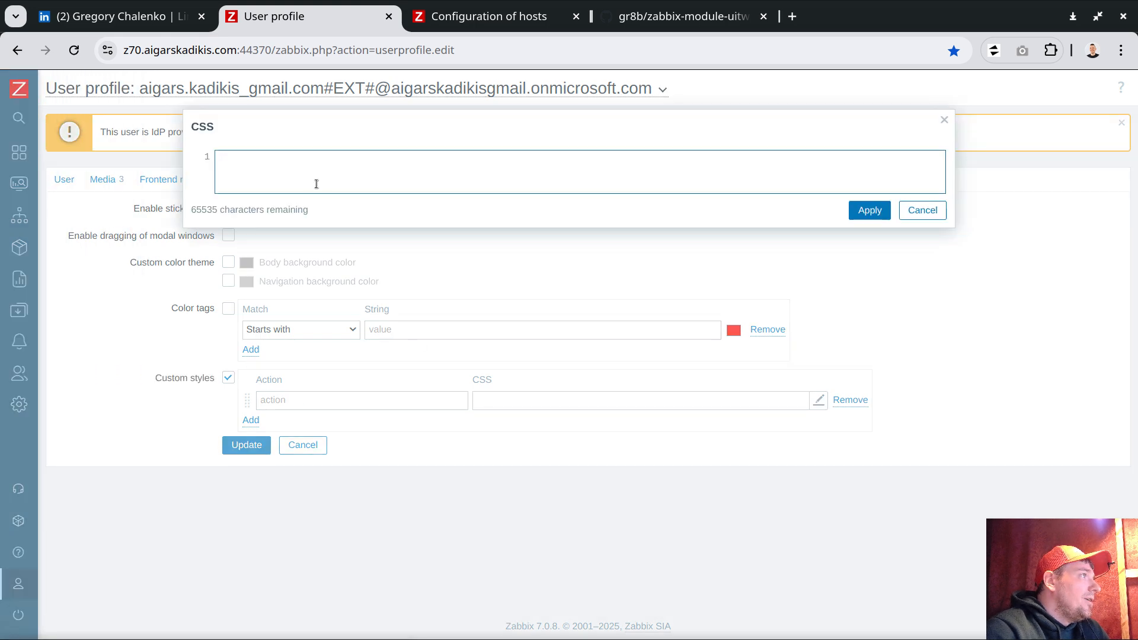
pyautogui.write('/')
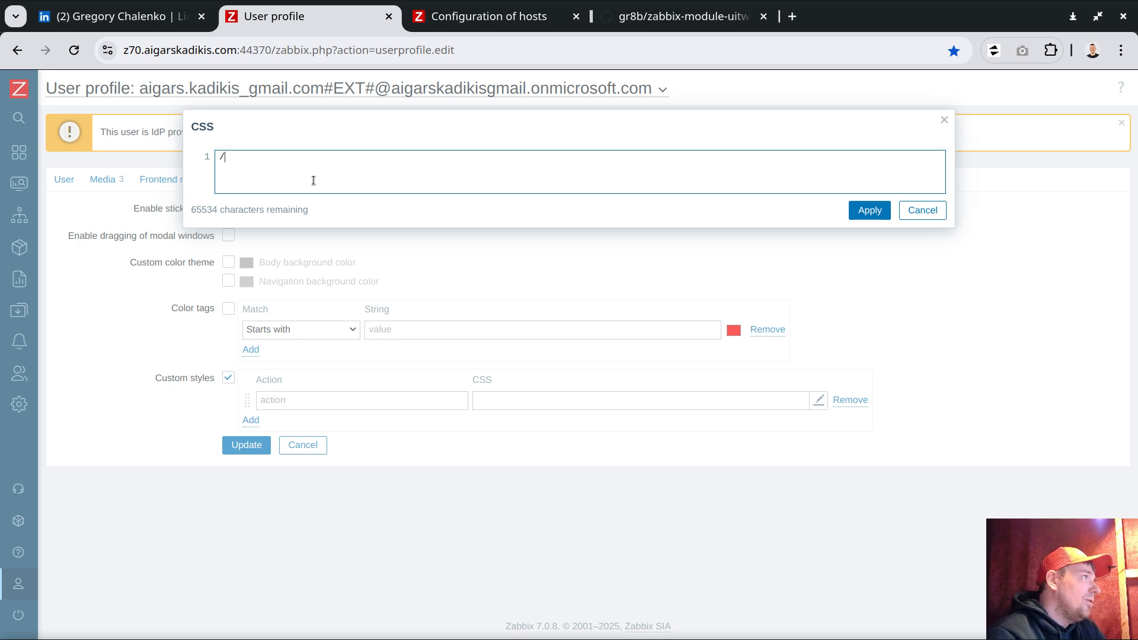
pyautogui.write('*')
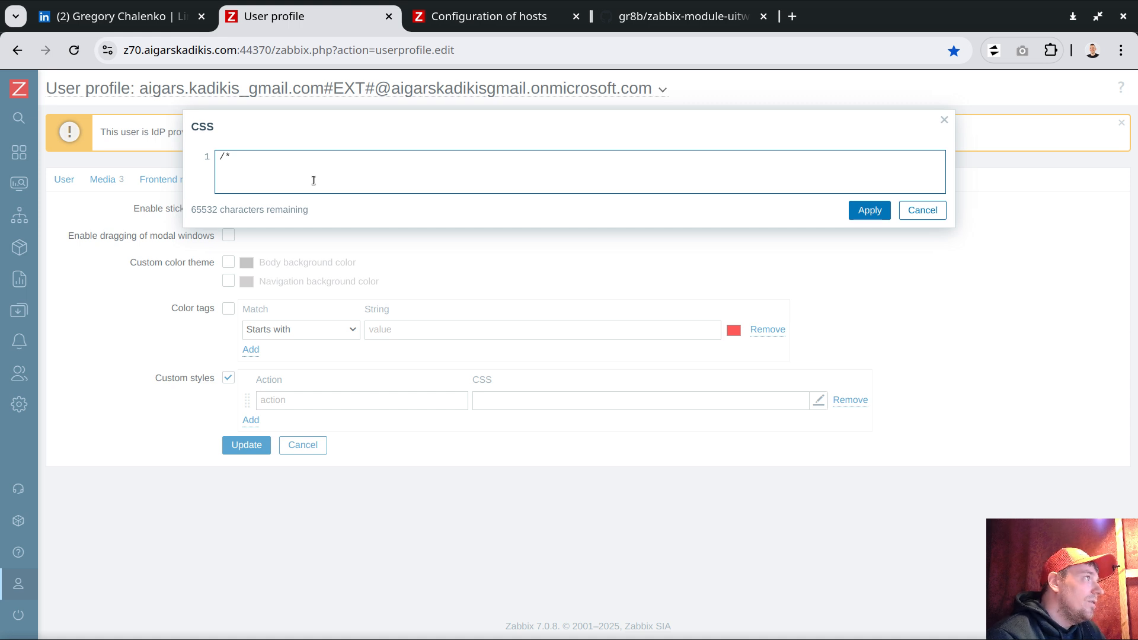
pyautogui.write('Date')
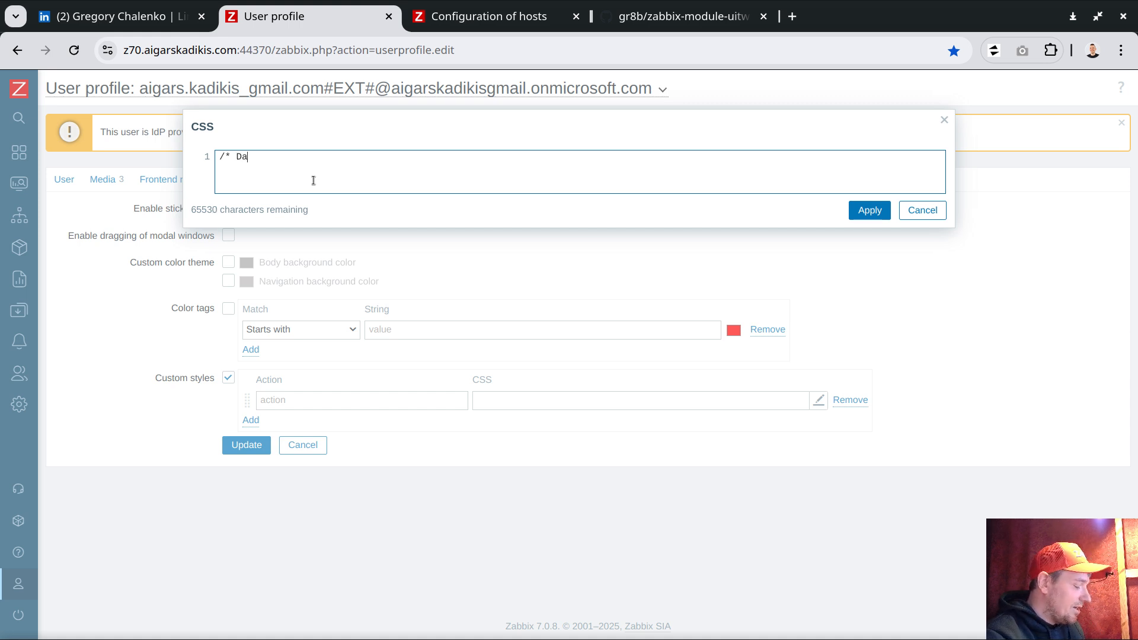
pyautogui.press('BackSpace')
pyautogui.press('BackSpace')
pyautogui.write('ta cp;')
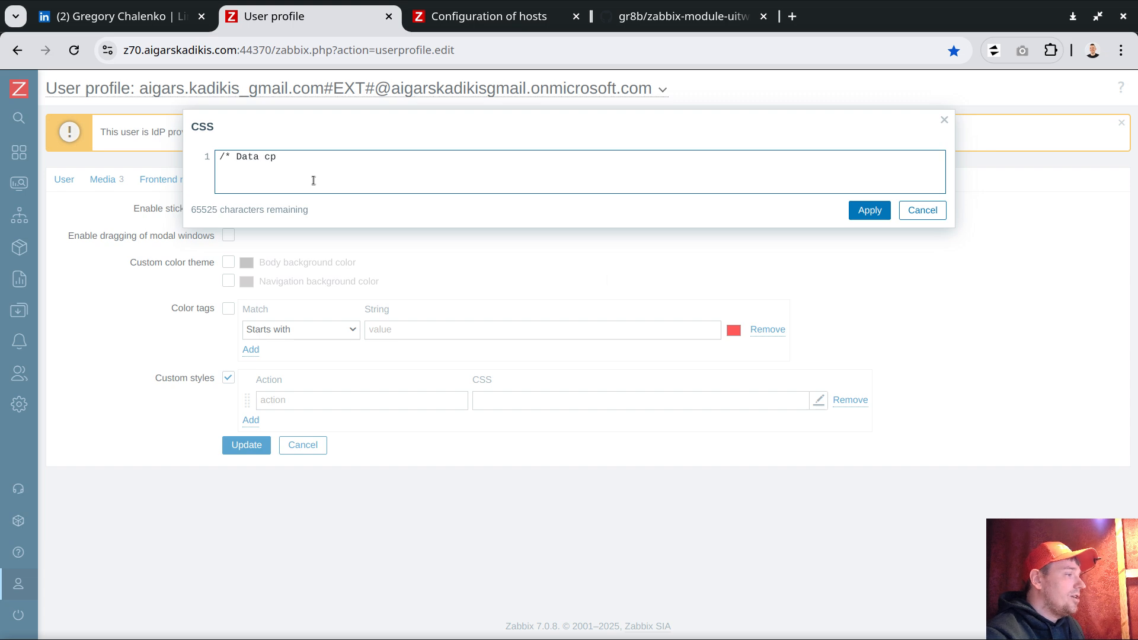
# - Select and copy the hide-Templates rule on lines 10-11 of install.css in Geany
pyautogui.click(309, 639)
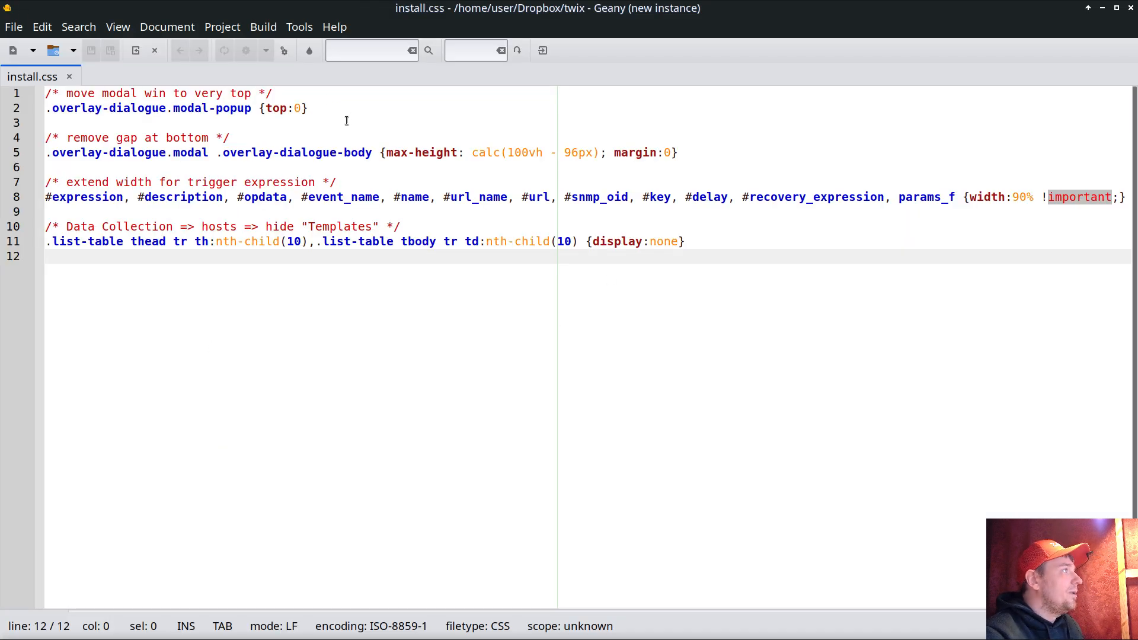
pyautogui.moveTo(348, 118); pyautogui.dragTo(45, 94)
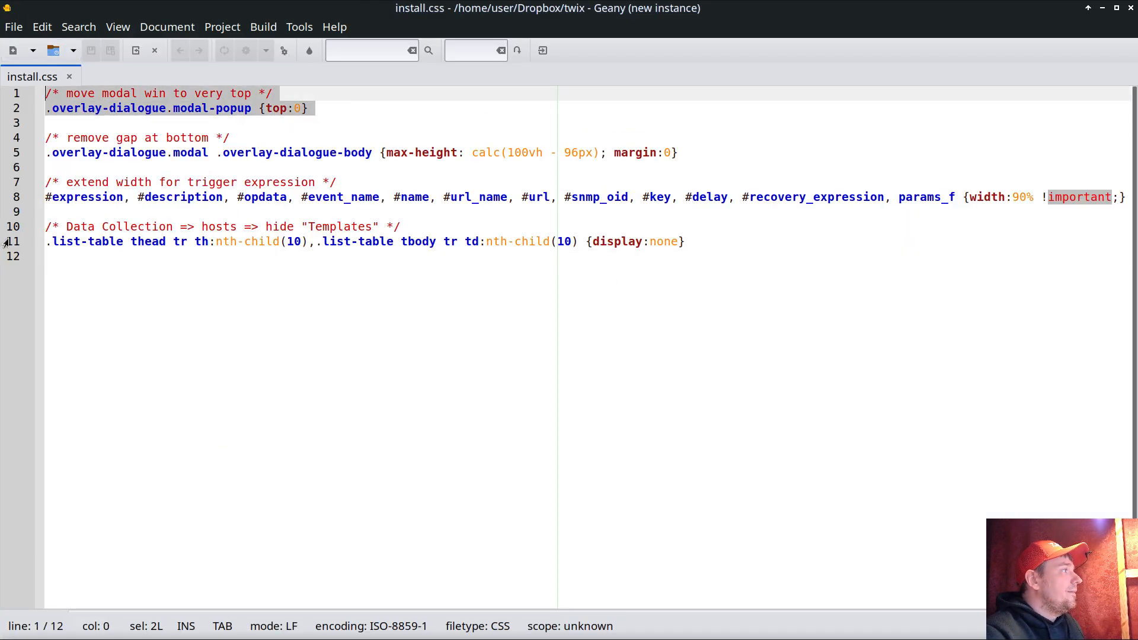
pyautogui.moveTo(9, 227); pyautogui.dragTo(17, 257)
pyautogui.hotkey('ctrl', 'c')
pyautogui.hotkey('alt', 'Tab')
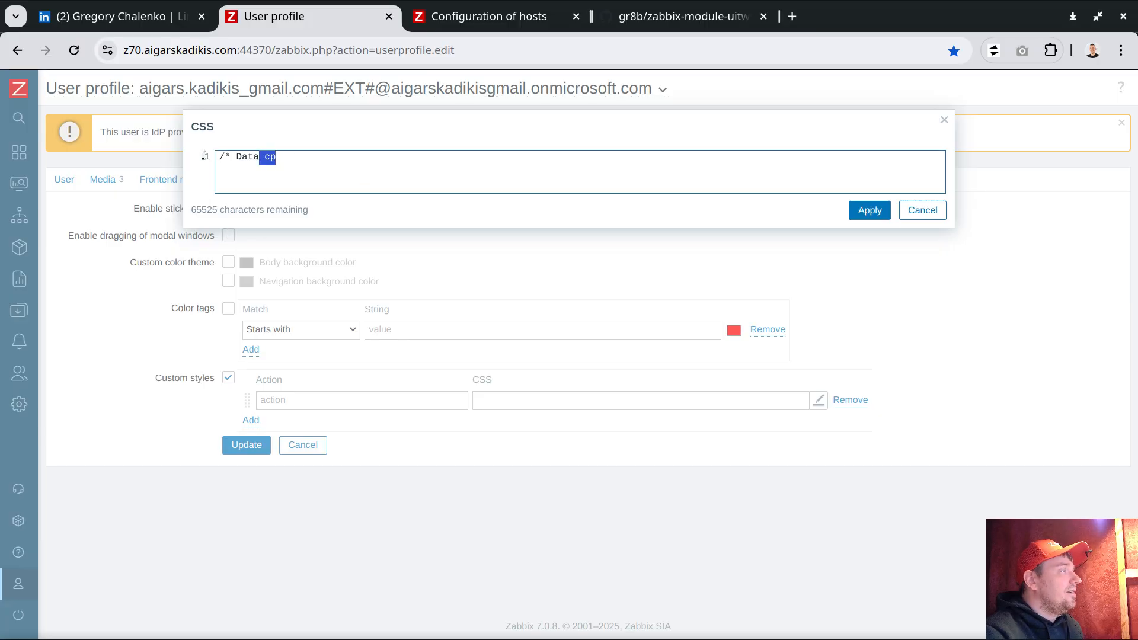
# - Replace the draft comment with the copied hide-Templates rule in the CSS editor
pyautogui.hotkey('ctrl', 'a')
pyautogui.hotkey('ctrl', 'v')
pyautogui.moveTo(237, 157)
pyautogui.mouseDown()
pyautogui.moveTo(326, 156)
pyautogui.moveTo(236, 156)
pyautogui.mouseUp()
pyautogui.click(445, 22)
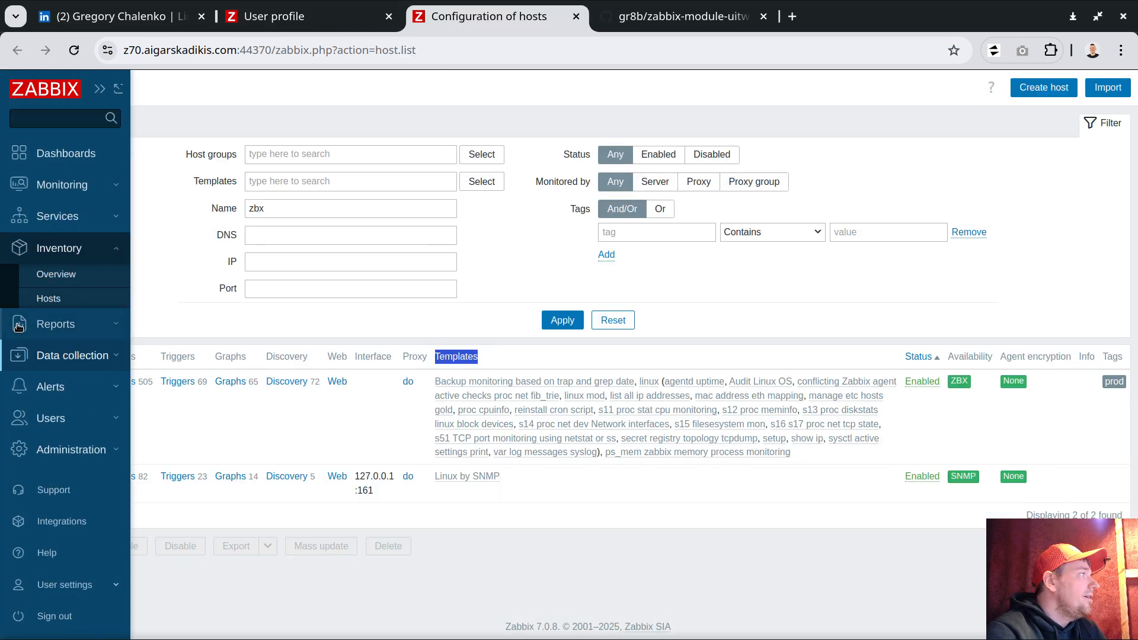
pyautogui.moveTo(53, 311)
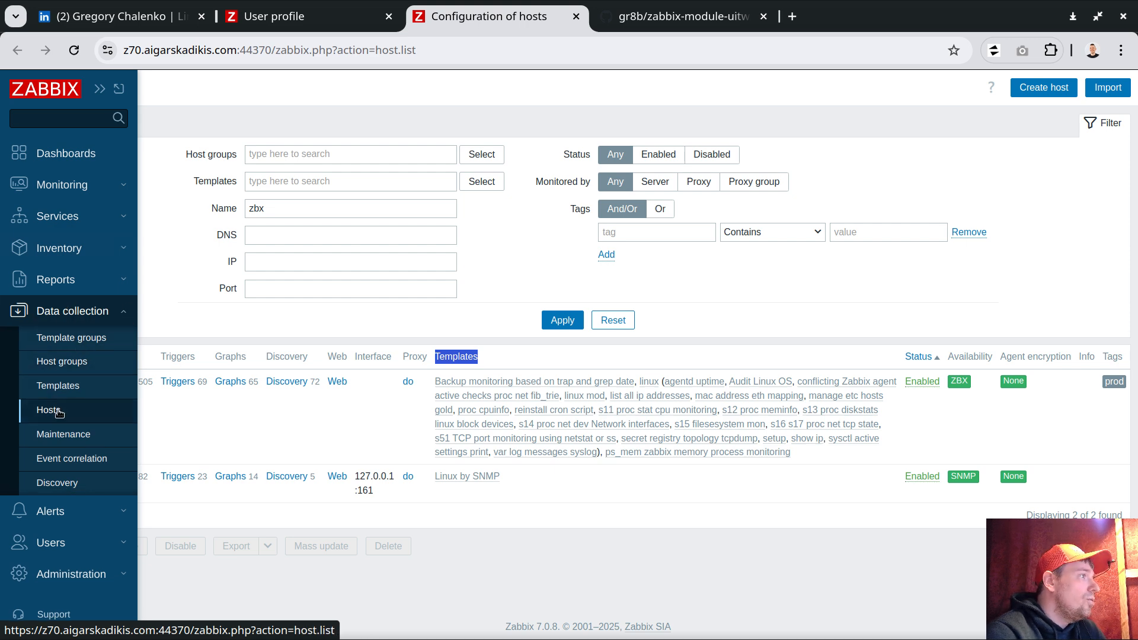
pyautogui.click(258, 19)
# - Highlight the rule's 'hide Templates' comment and the full selector rule on line 2
pyautogui.click(486, 167)
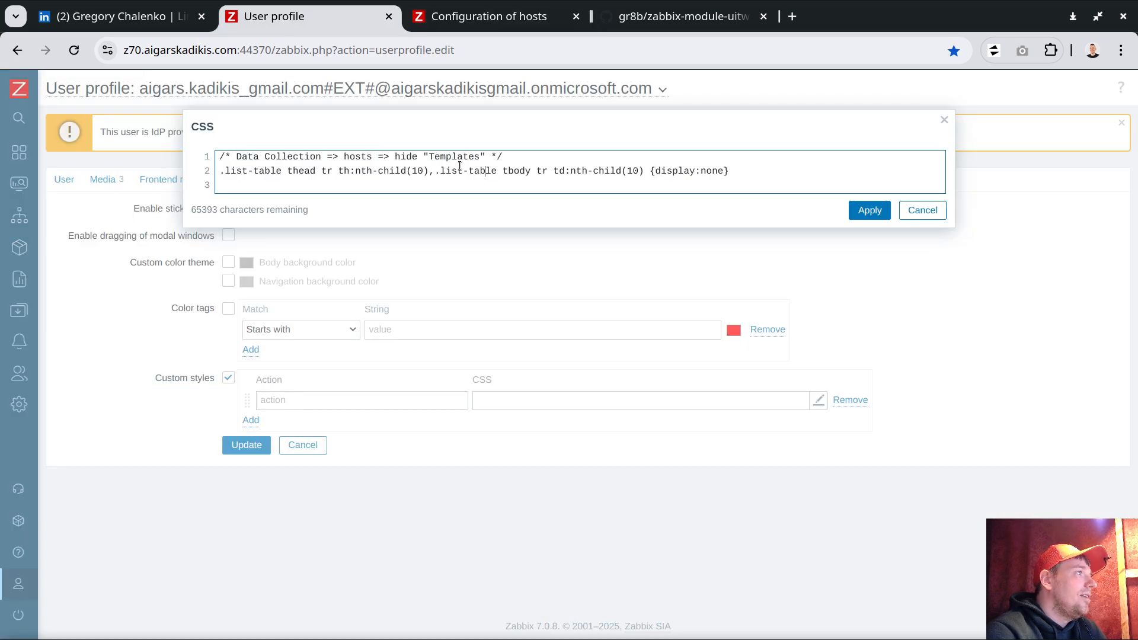
pyautogui.hotkey('ctrl', 'Left')
pyautogui.hotkey('ctrl', 'Left')
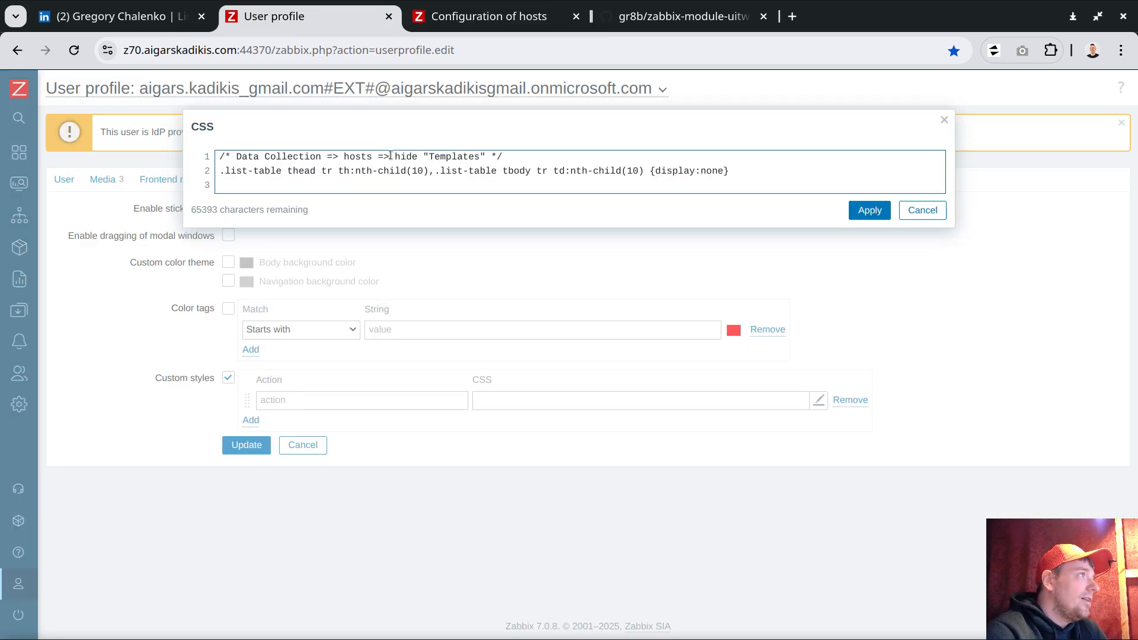
pyautogui.hotkey('shift', 'Home')
pyautogui.moveTo(460, 146); pyautogui.dragTo(487, 157)
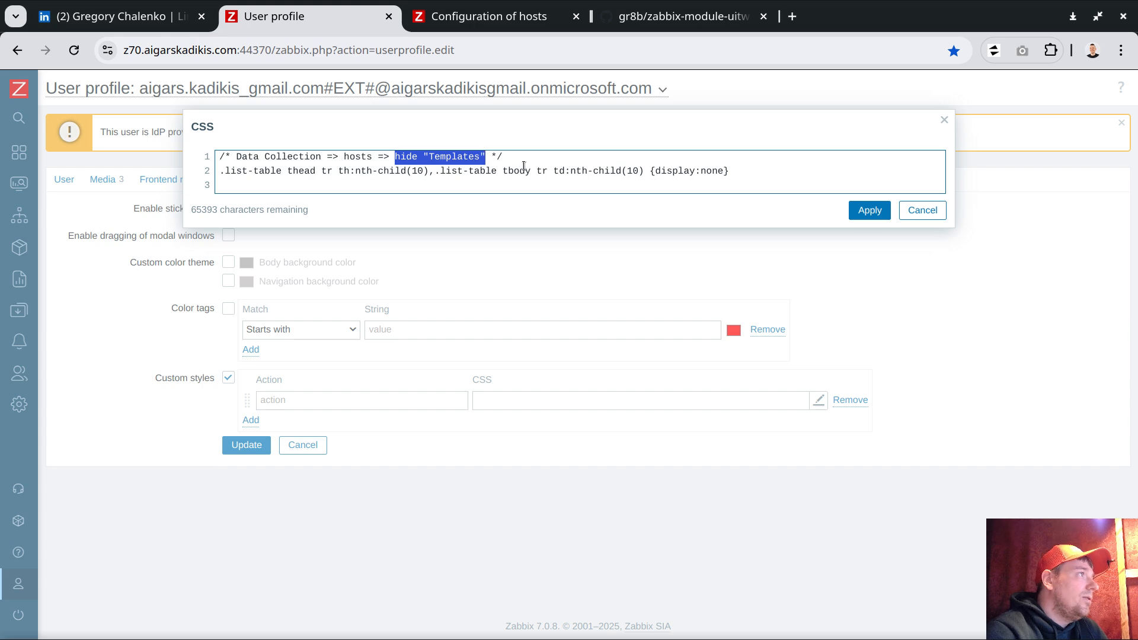
pyautogui.click(518, 162)
pyautogui.doubleClick(462, 156)
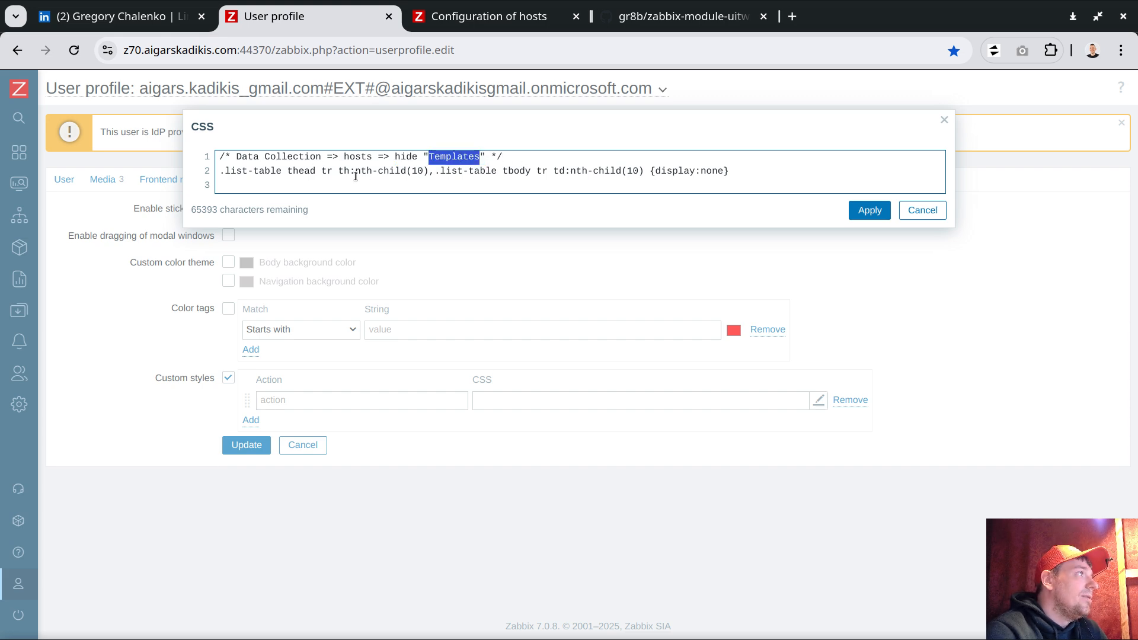
pyautogui.moveTo(735, 174); pyautogui.dragTo(208, 170)
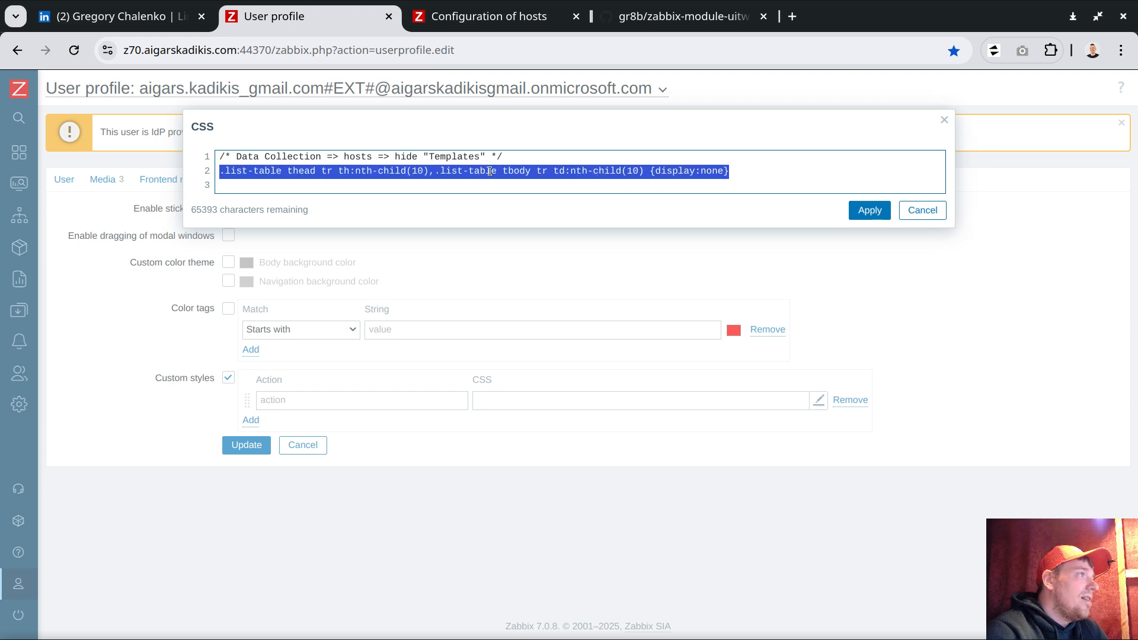
pyautogui.click(435, 176)
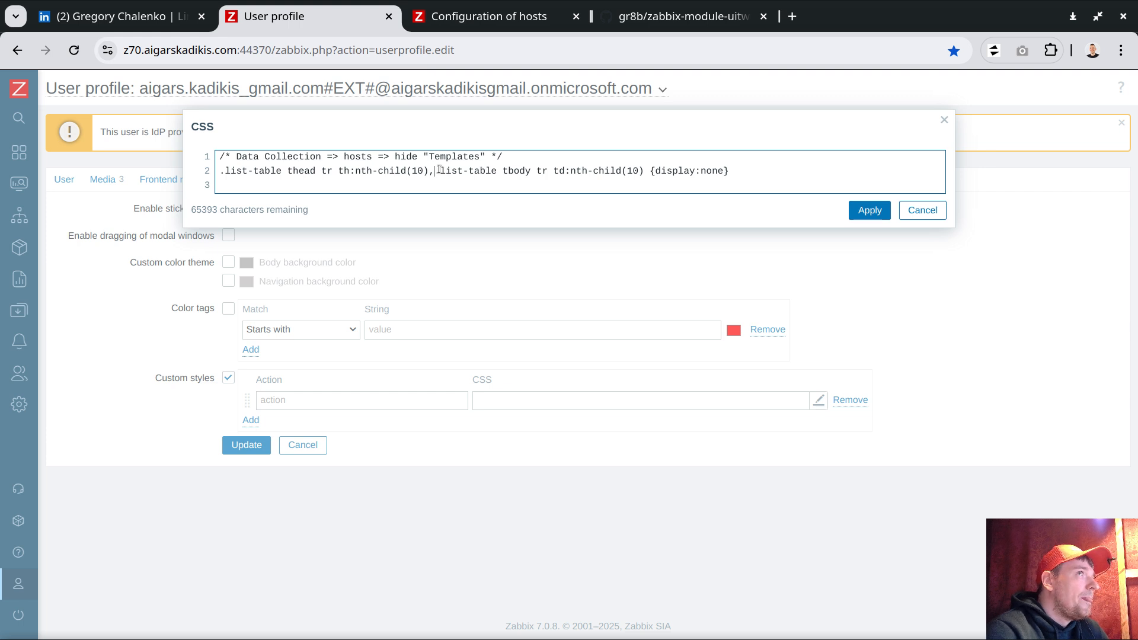
# - Point out the th and td nth-child(10) selectors, then apply the CSS to the style
pyautogui.moveTo(413, 171); pyautogui.dragTo(428, 171)
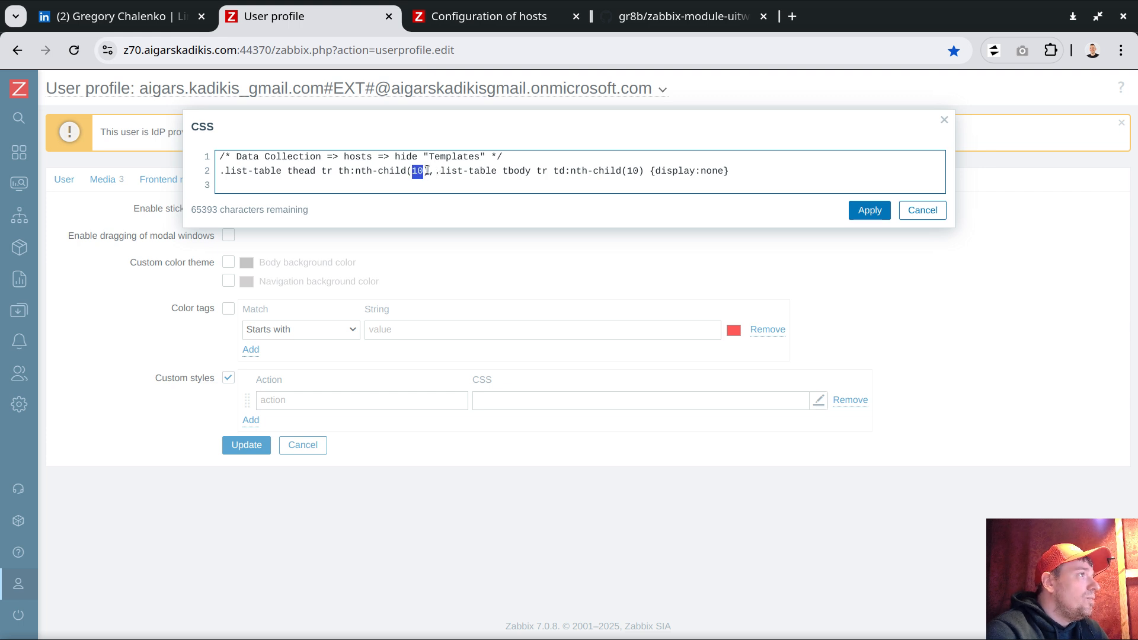
pyautogui.doubleClick(342, 171)
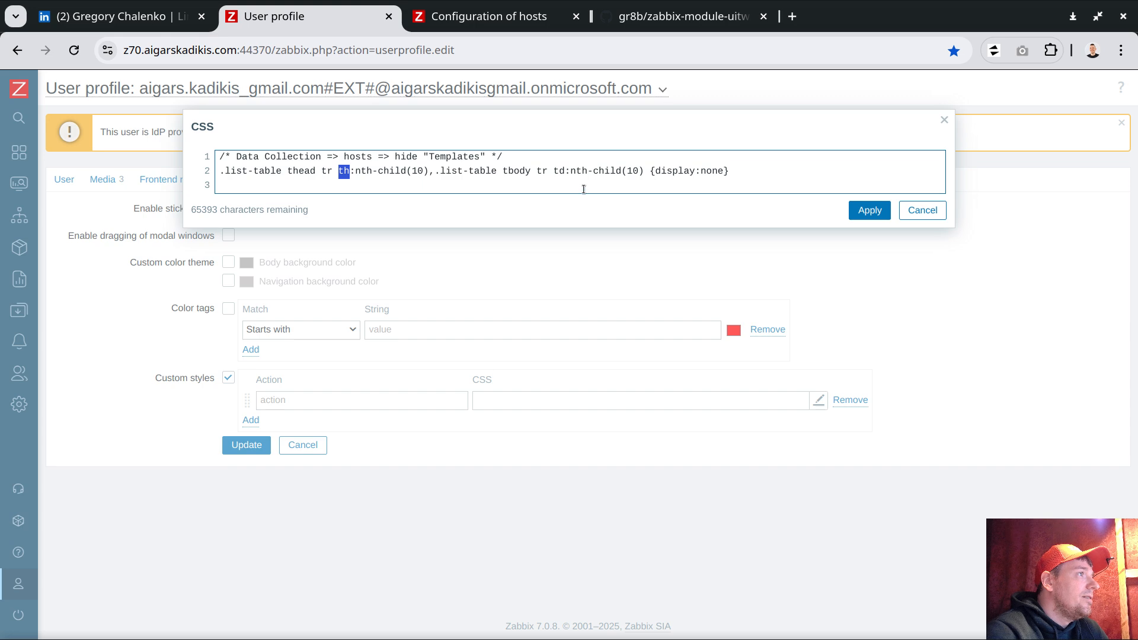
pyautogui.doubleClick(557, 171)
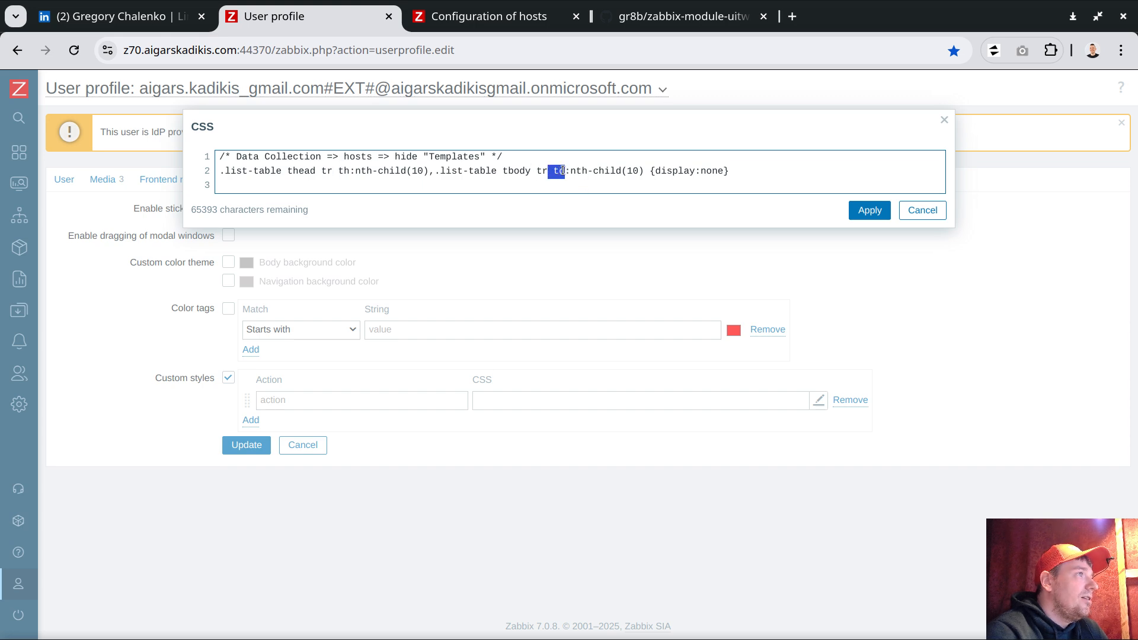
pyautogui.moveTo(627, 171); pyautogui.dragTo(643, 171)
pyautogui.moveTo(413, 171); pyautogui.dragTo(428, 171)
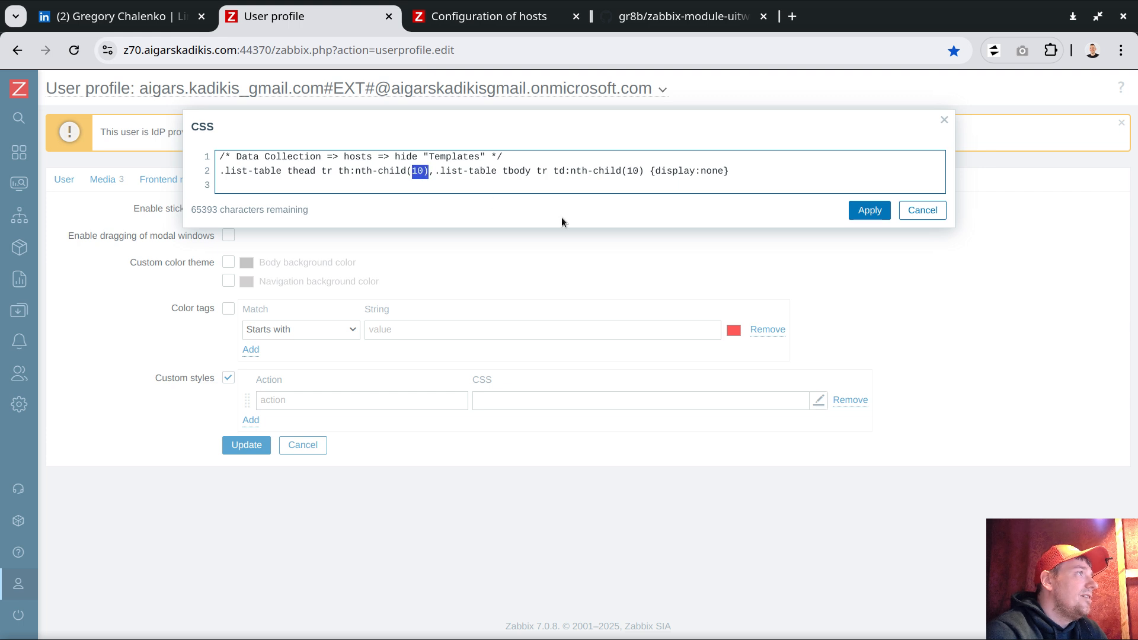
pyautogui.click(869, 210)
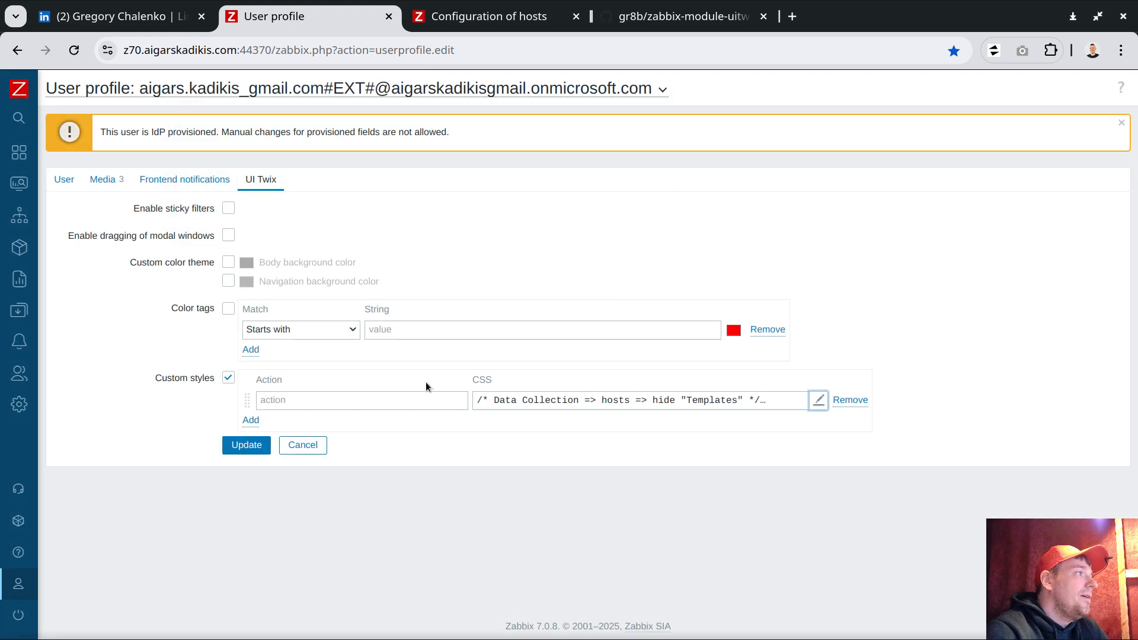
pyautogui.click(478, 16)
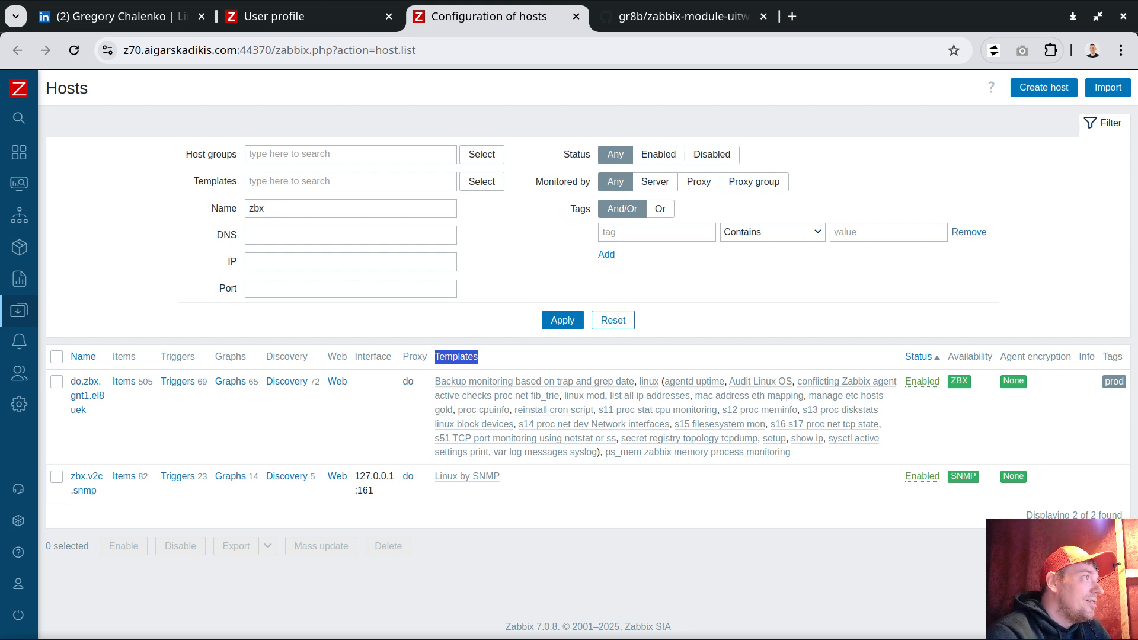
# - Copy 'zabbix.php?action=host.list' from the hosts page address bar
pyautogui.moveTo(279, 53); pyautogui.dragTo(454, 52)
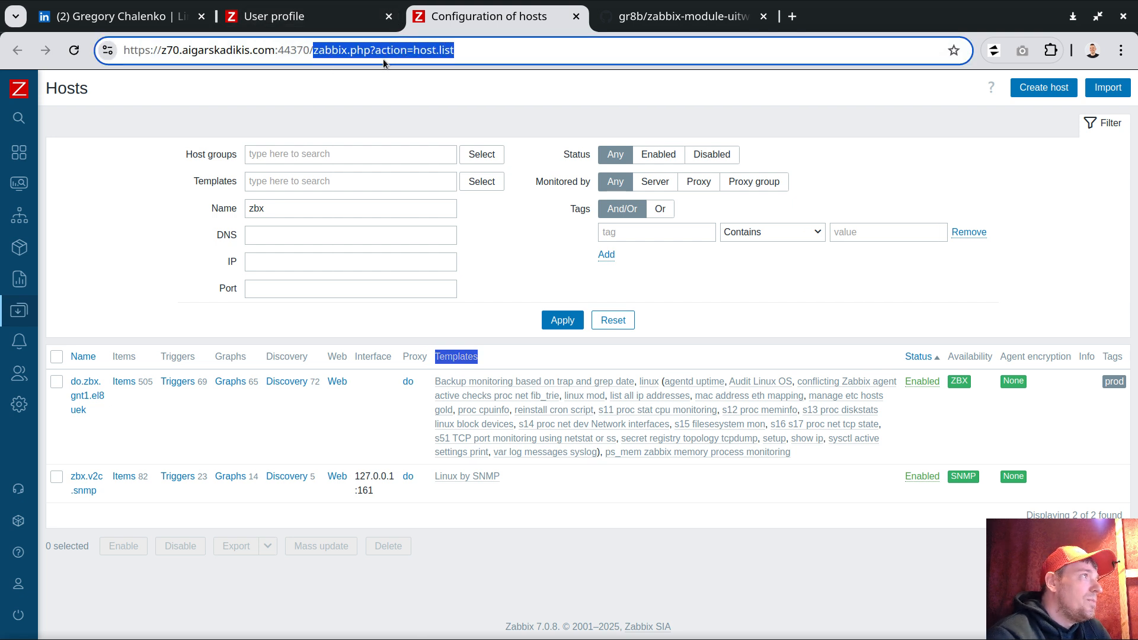
pyautogui.rightClick(369, 50)
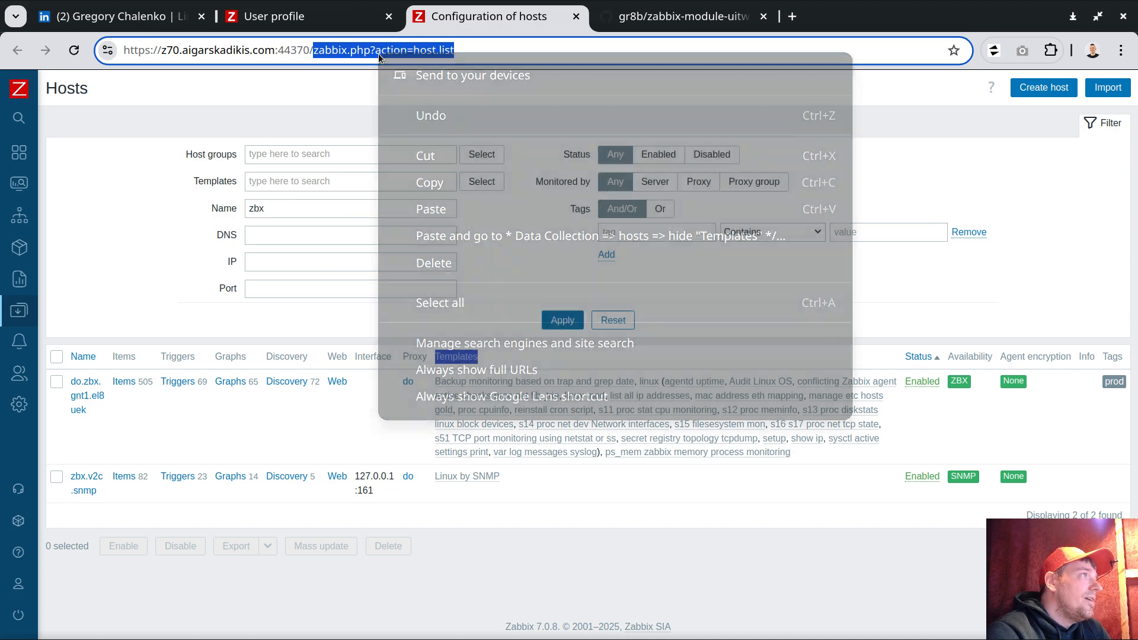
pyautogui.click(426, 181)
pyautogui.click(274, 16)
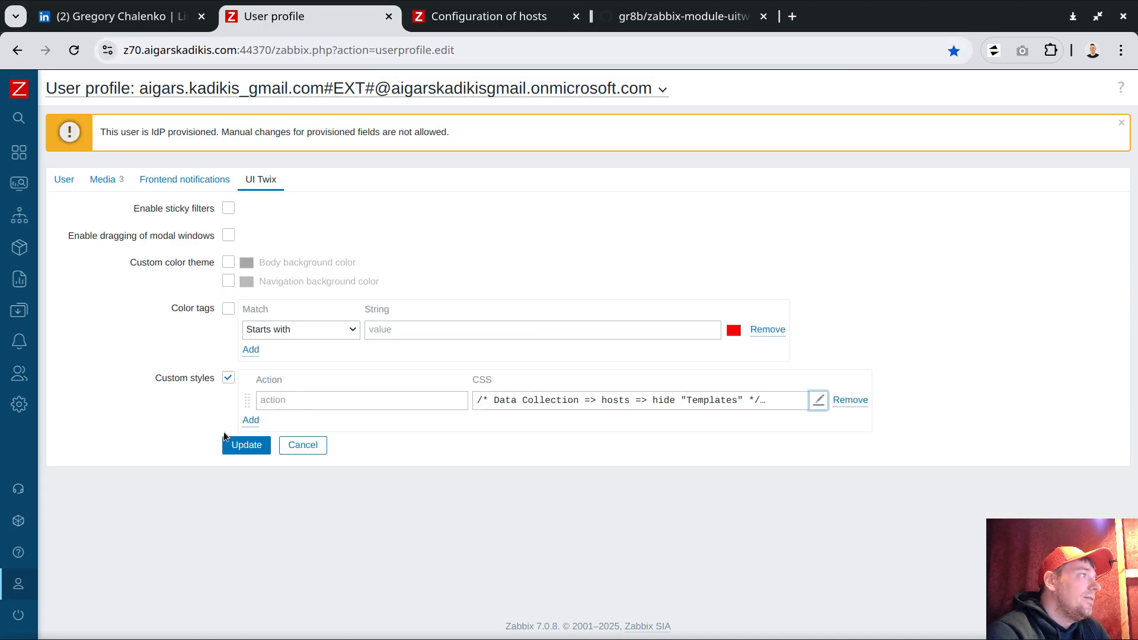
# - Enter 'regex:' plus the pasted hosts path as the action, replacing the '?' with a dot
pyautogui.click(285, 398)
pyautogui.write('regex')
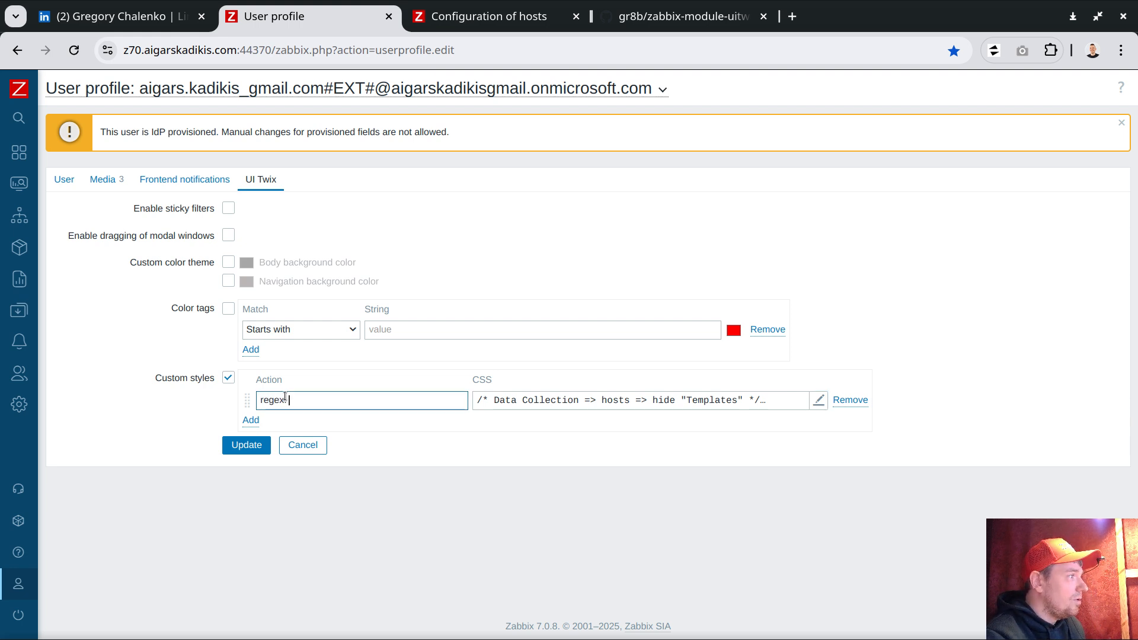
pyautogui.write(': //')
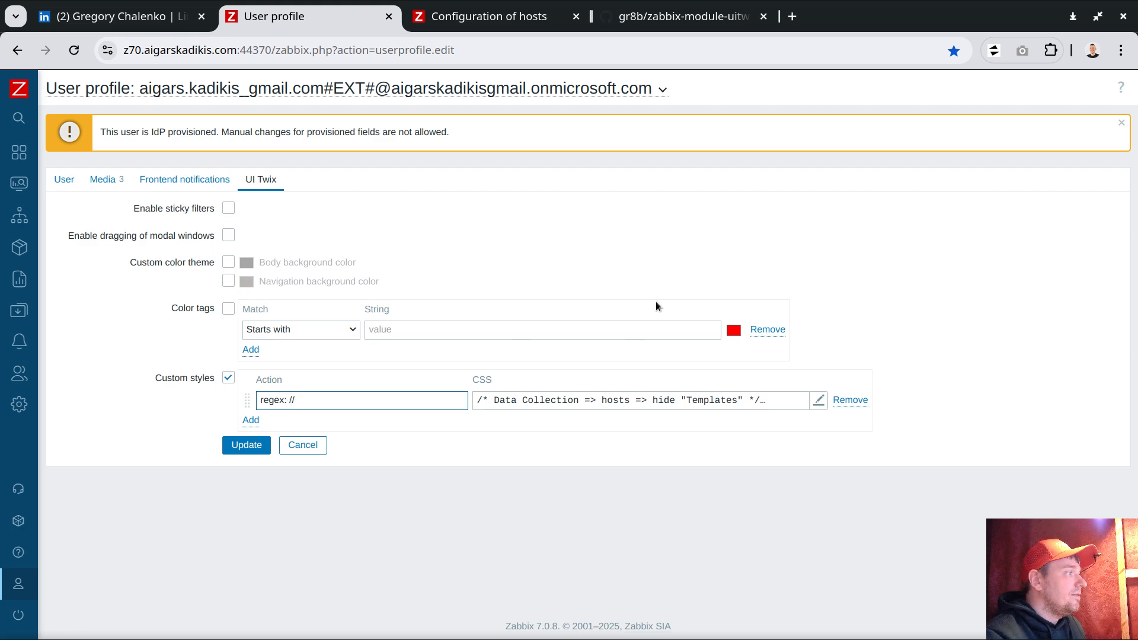
pyautogui.hotkey('ctrl', 'v')
pyautogui.write('/')
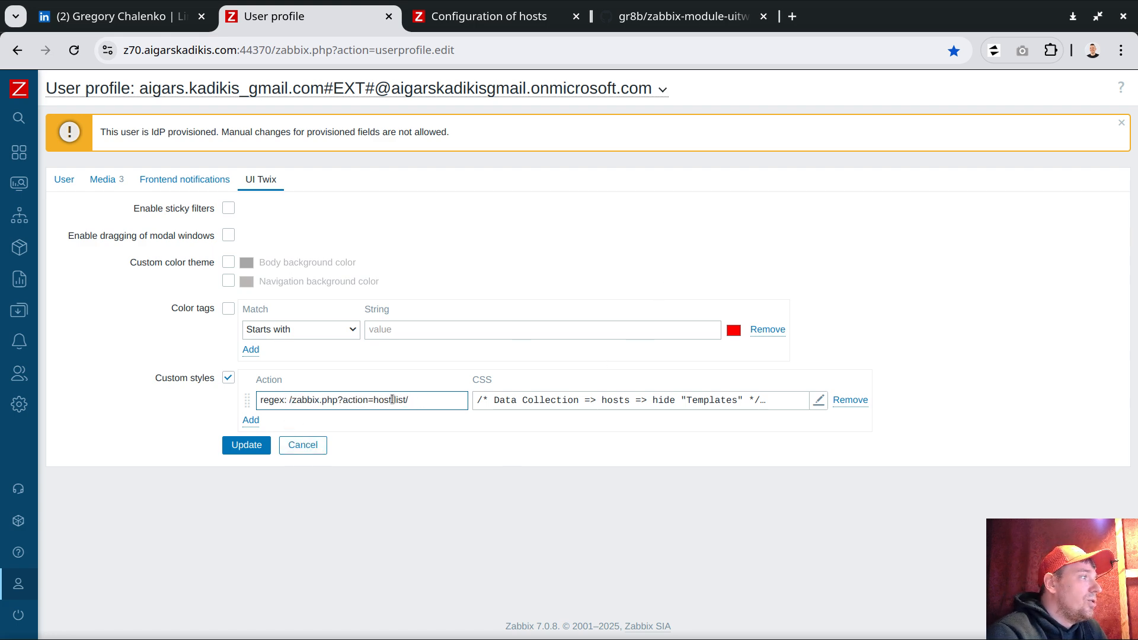
pyautogui.doubleClick(342, 401)
pyautogui.click(380, 404)
pyautogui.doubleClick(340, 401)
pyautogui.write('.')
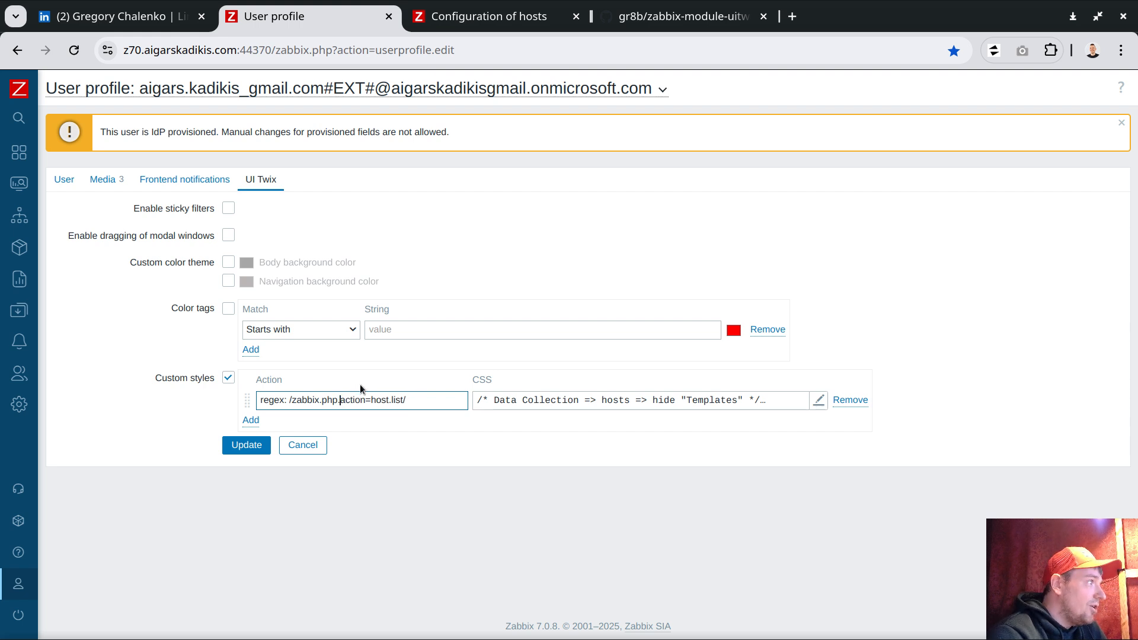
# - Drop the trial backslashes, leaving 'regex: /zabbix.php.action=host.list/', and save with Update
pyautogui.press('Left')
pyautogui.press('Left')
pyautogui.press('Left')
pyautogui.press('Left')
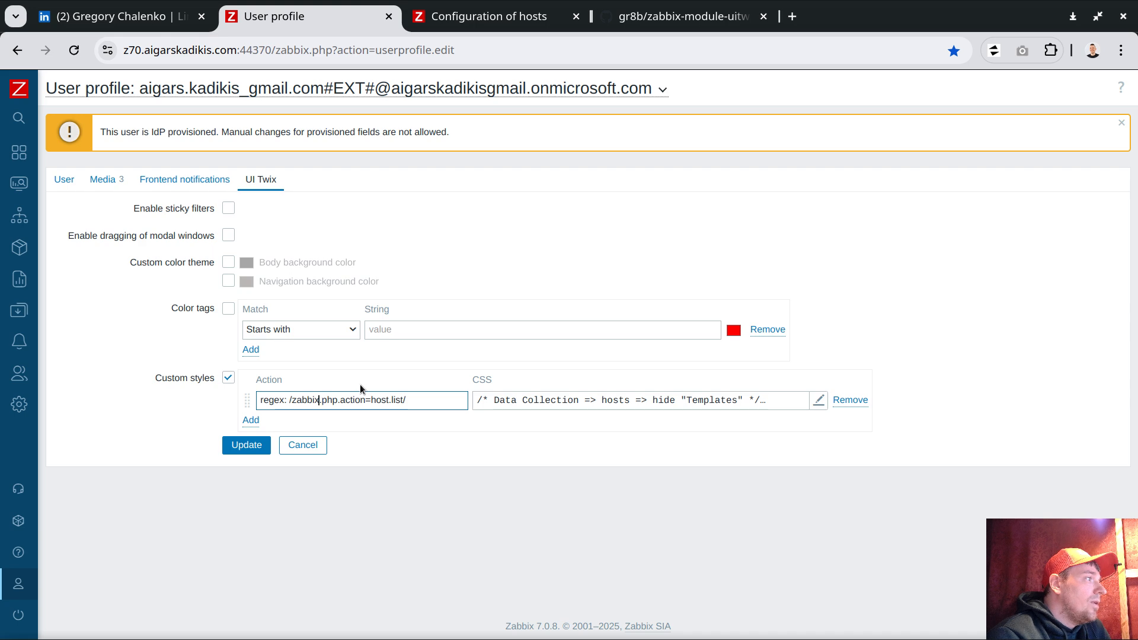
pyautogui.write('\\')
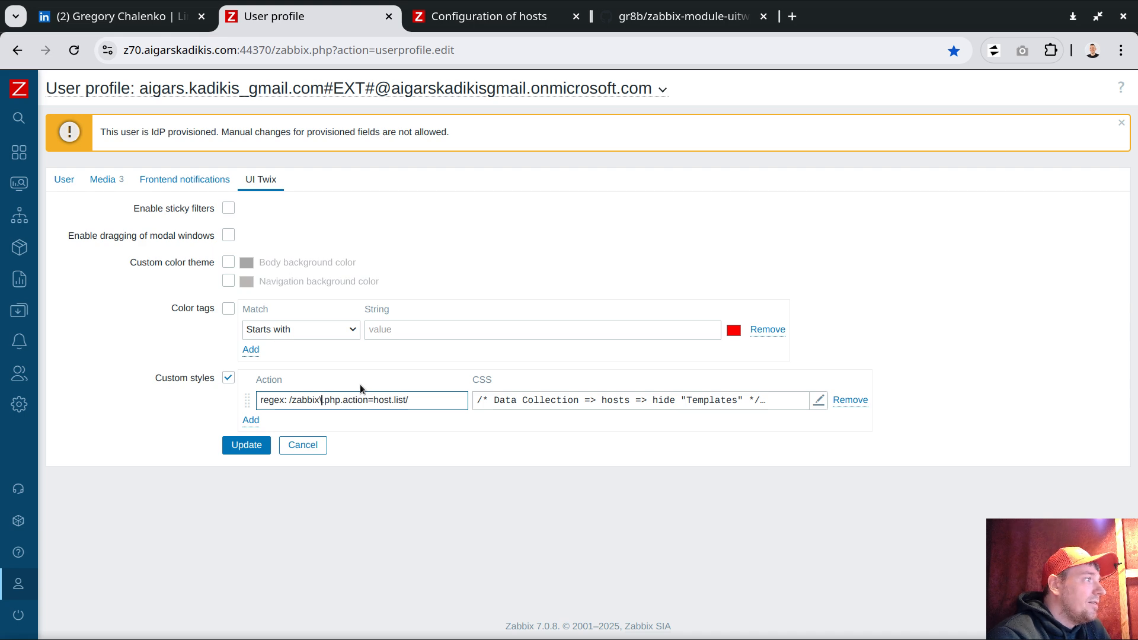
pyautogui.press('Right')
pyautogui.press('Right')
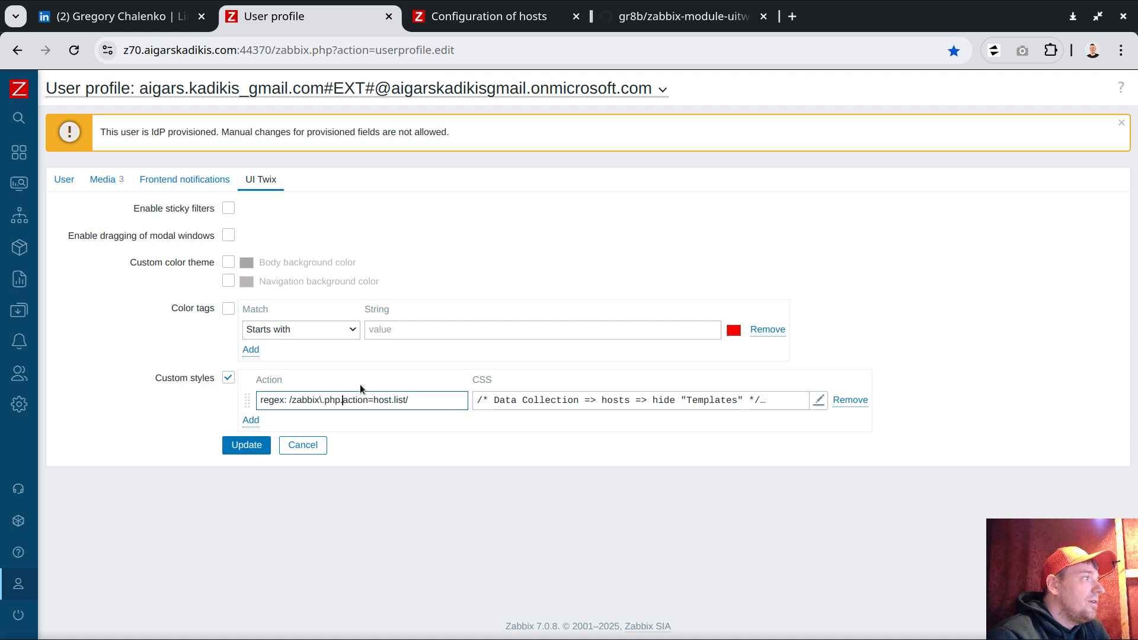
pyautogui.write('\\')
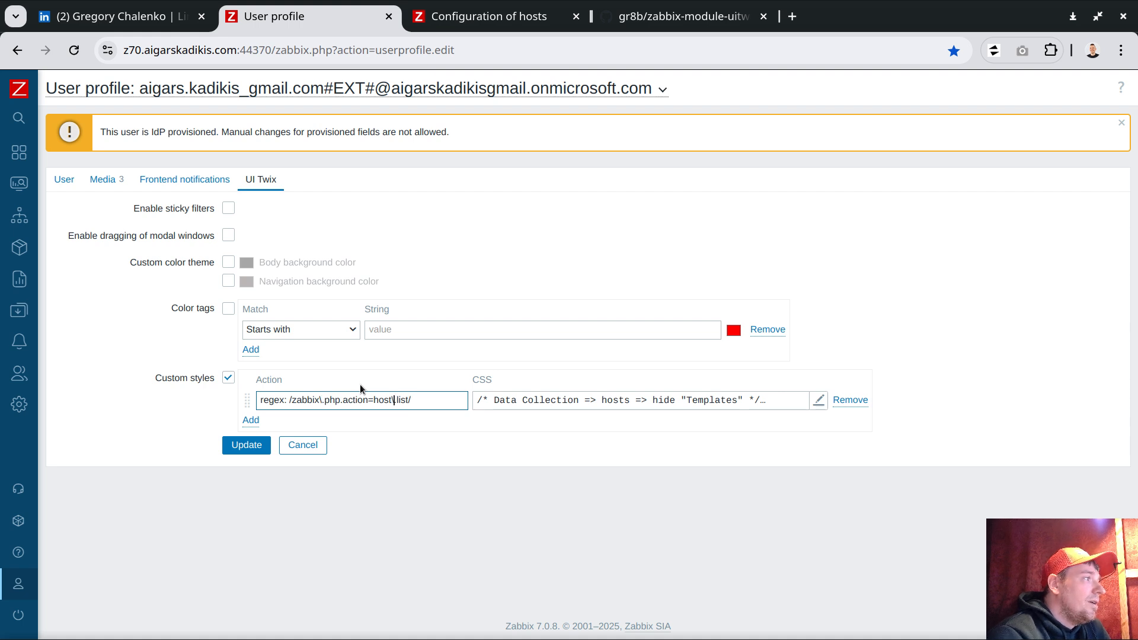
pyautogui.press('BackSpace')
pyautogui.press('Left')
pyautogui.press('Left')
pyautogui.press('Left')
pyautogui.press('Left')
pyautogui.press('Left')
pyautogui.press('Left')
pyautogui.press('Left')
pyautogui.press('Left')
pyautogui.press('Left')
pyautogui.press('Left')
pyautogui.press('Left')
pyautogui.press('BackSpace')
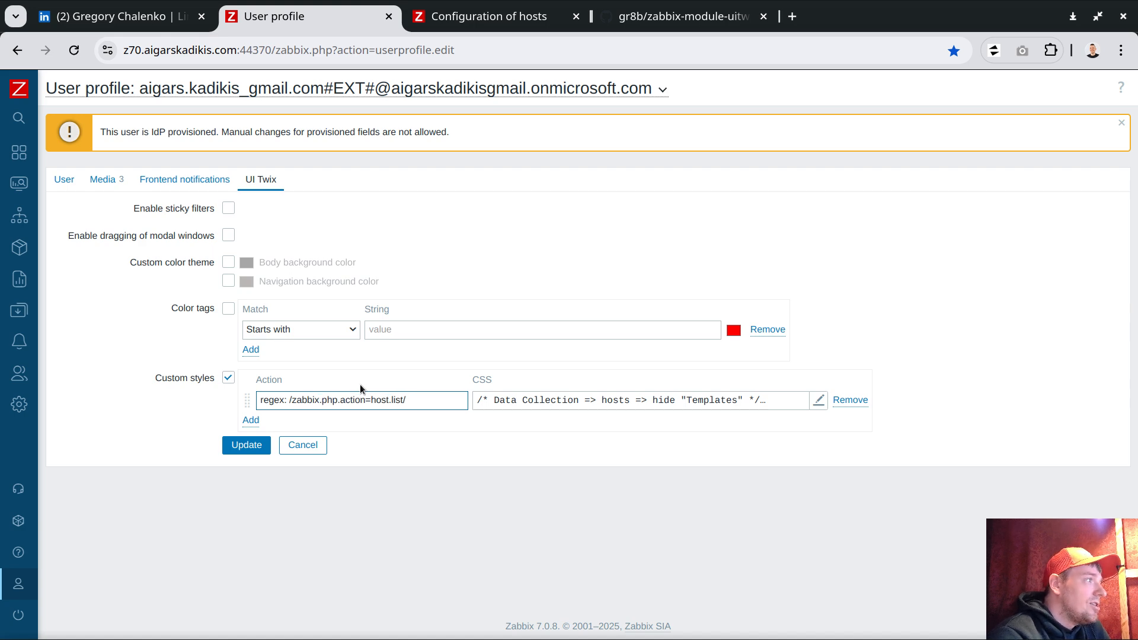
pyautogui.doubleClick(321, 402)
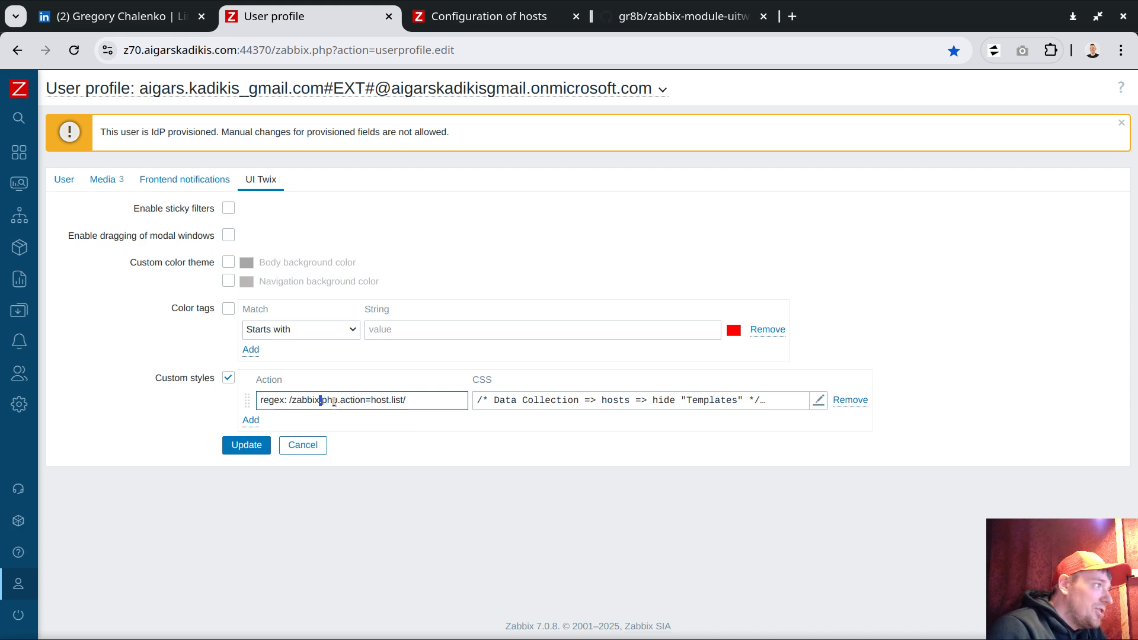
pyautogui.press('Home')
pyautogui.press('End')
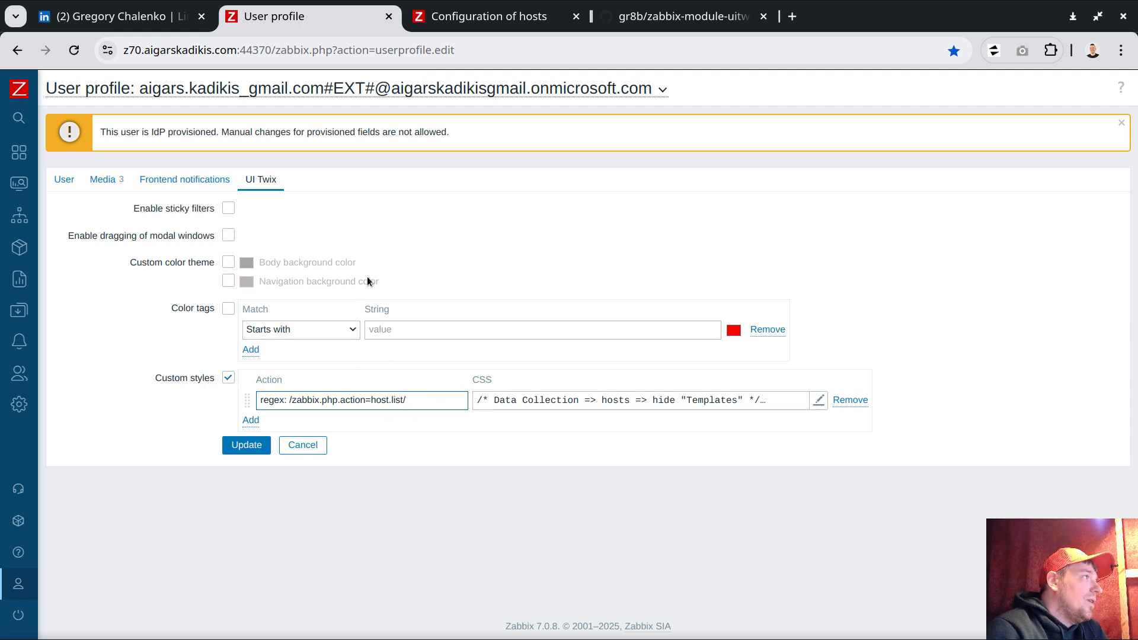
pyautogui.click(243, 446)
pyautogui.click(495, 17)
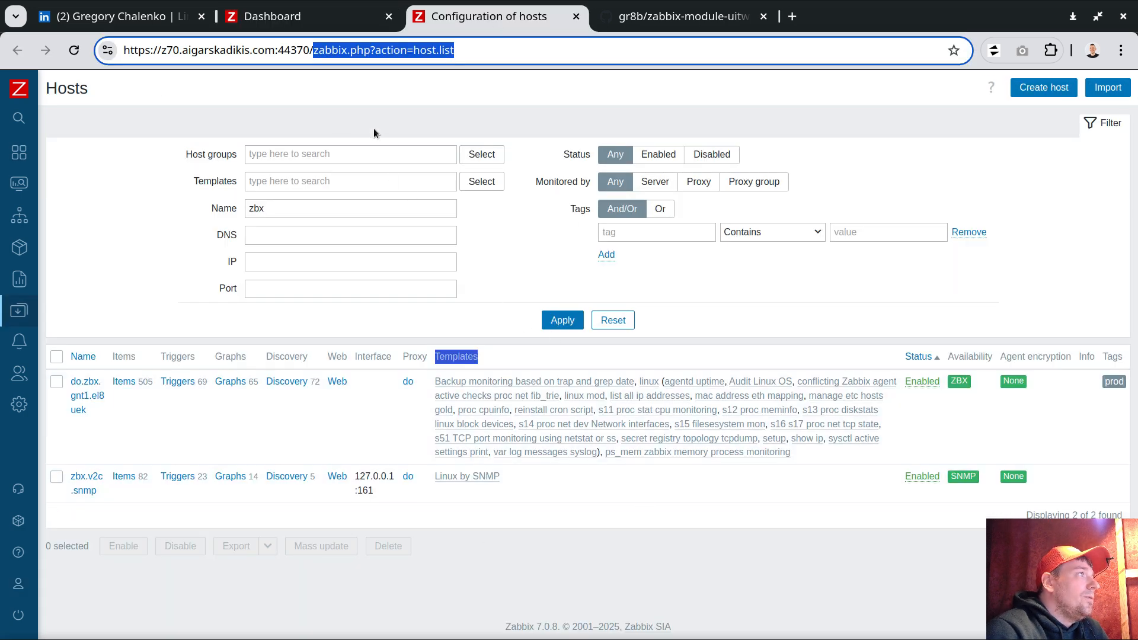
# - Reload the hosts list to hide Templates, then open 'Items 505' for do.zbx.gnt1.el8uek
pyautogui.click(79, 50)
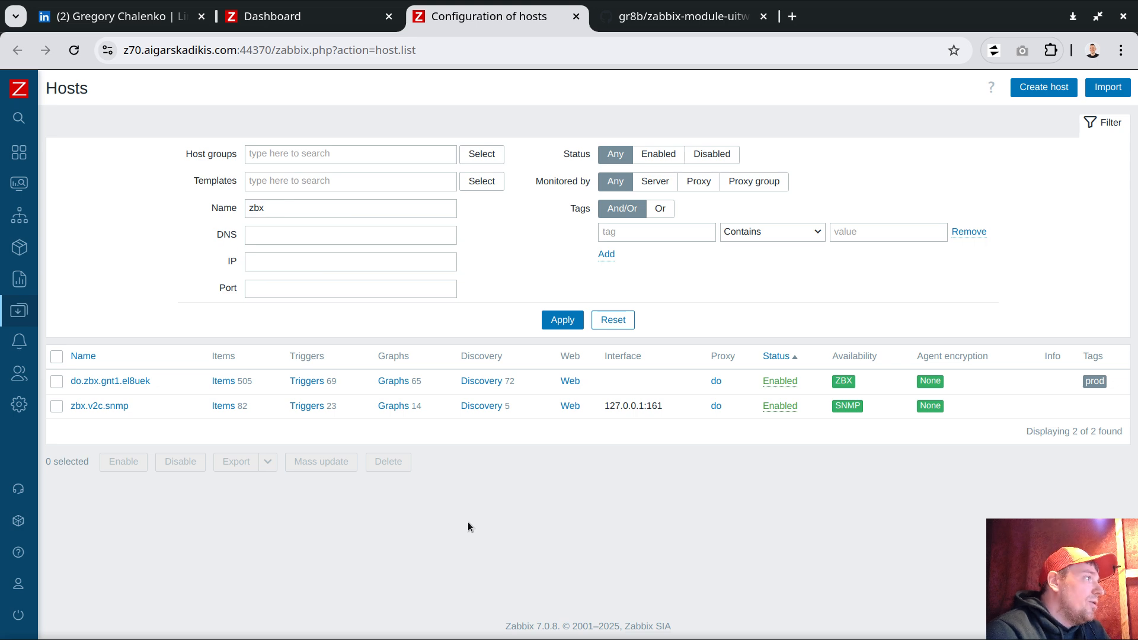
pyautogui.click(224, 381)
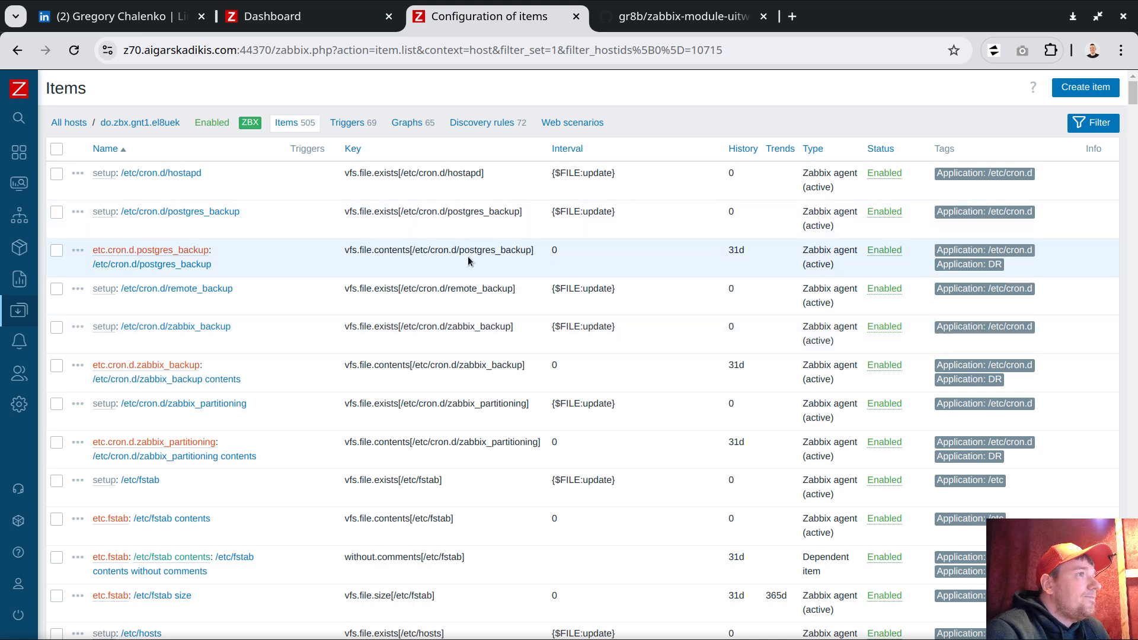
# - Select the items page path from /zabbix.php onward in the address bar and bring up Copy
pyautogui.scroll(-2, 1034, 317)
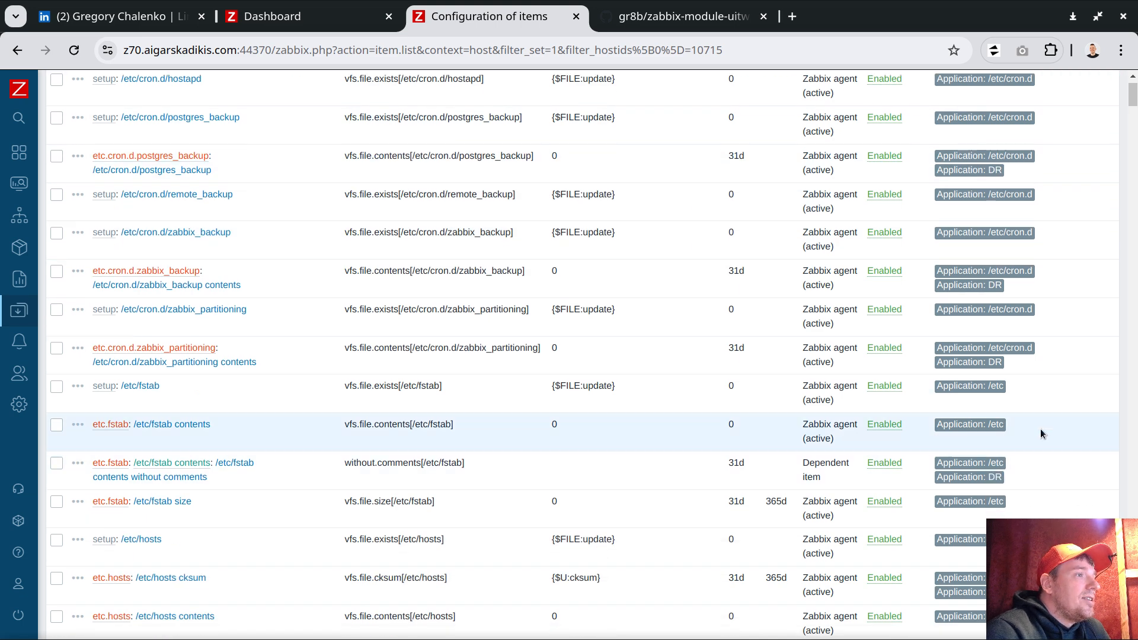
pyautogui.scroll(2, 1033, 224)
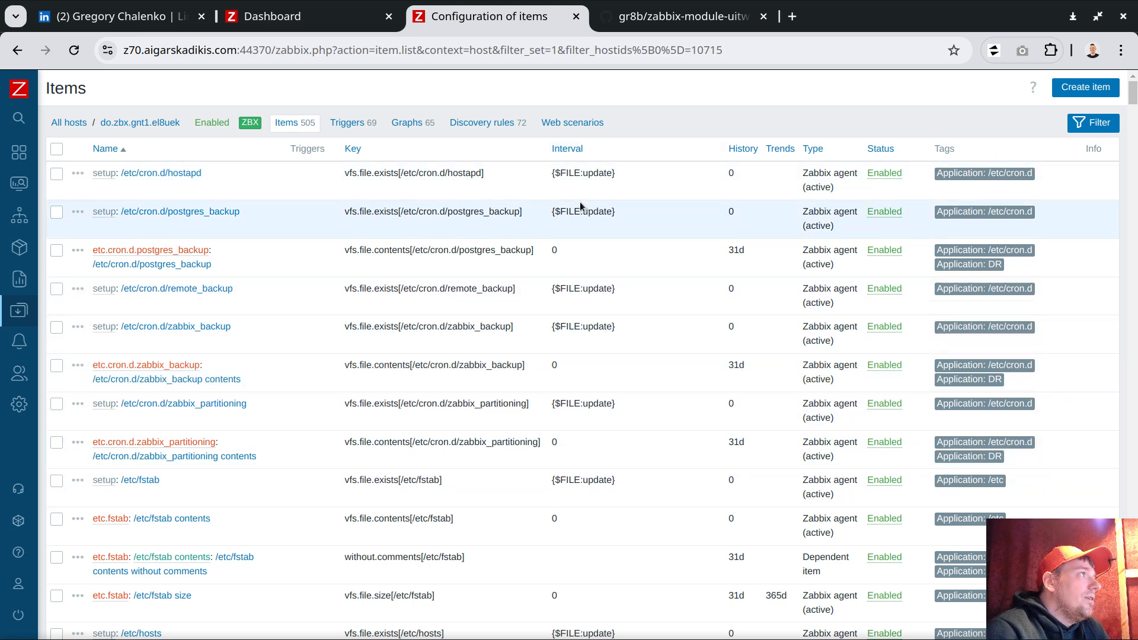
pyautogui.moveTo(313, 50); pyautogui.dragTo(700, 51)
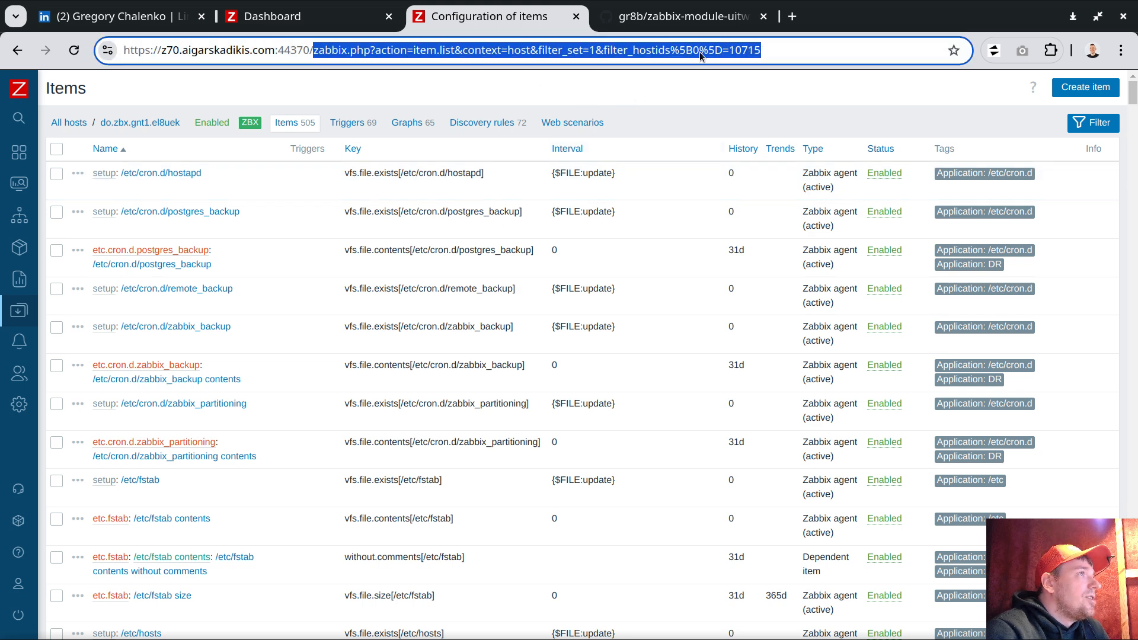
pyautogui.rightClick(610, 51)
# - Copy the items page path and navigate back to the user profile's UI Twix settings
pyautogui.click(660, 178)
pyautogui.click(272, 16)
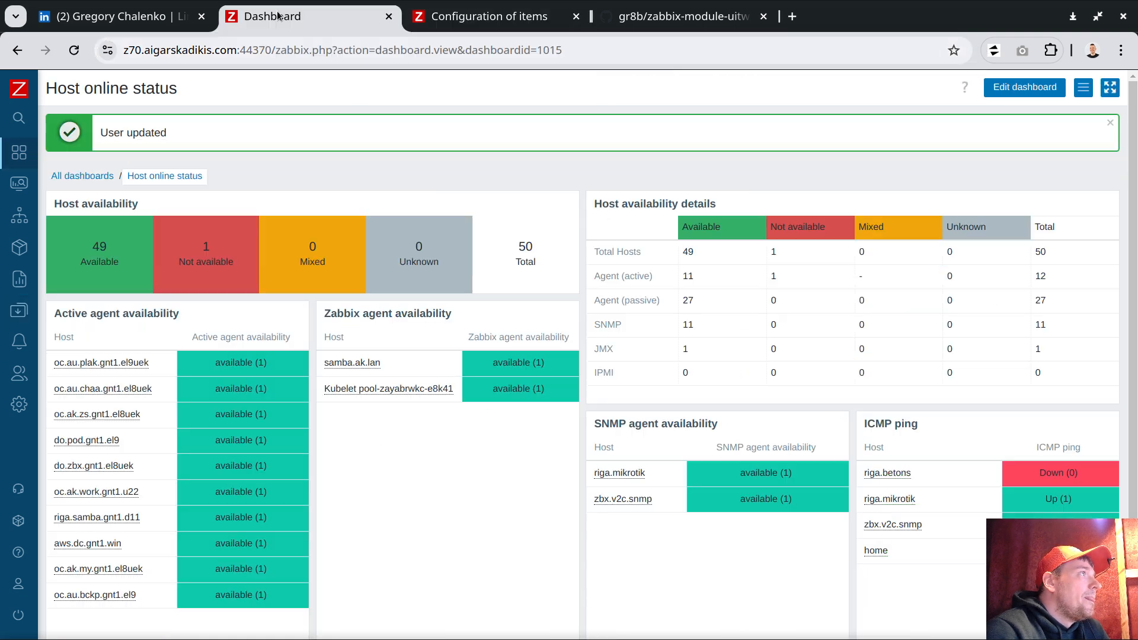
pyautogui.moveTo(23, 533)
pyautogui.click(65, 575)
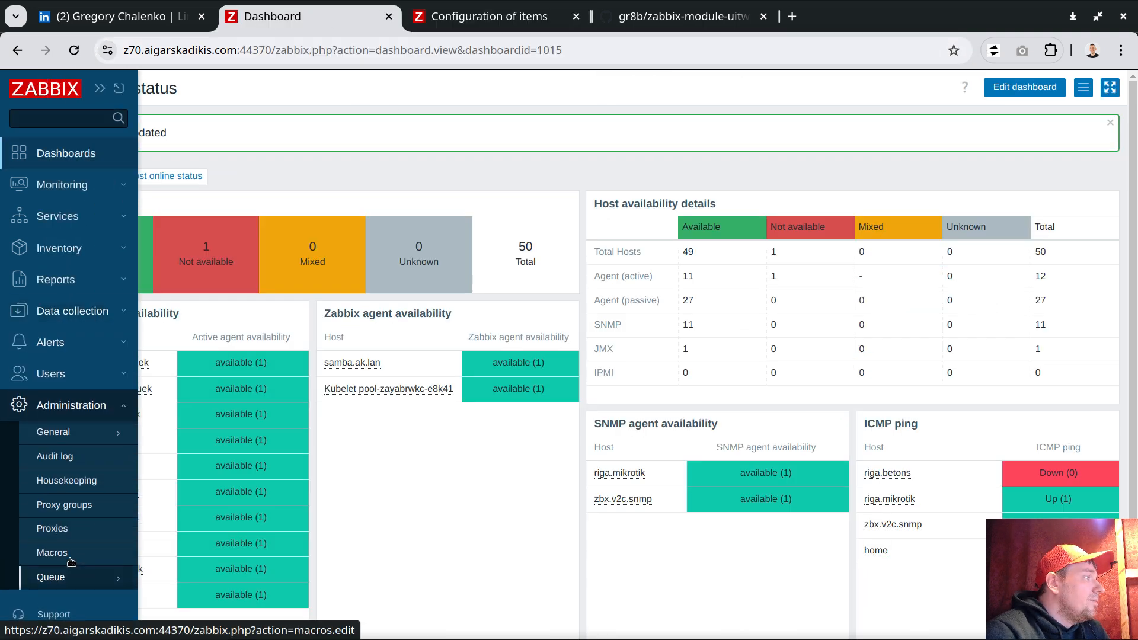
pyautogui.click(61, 374)
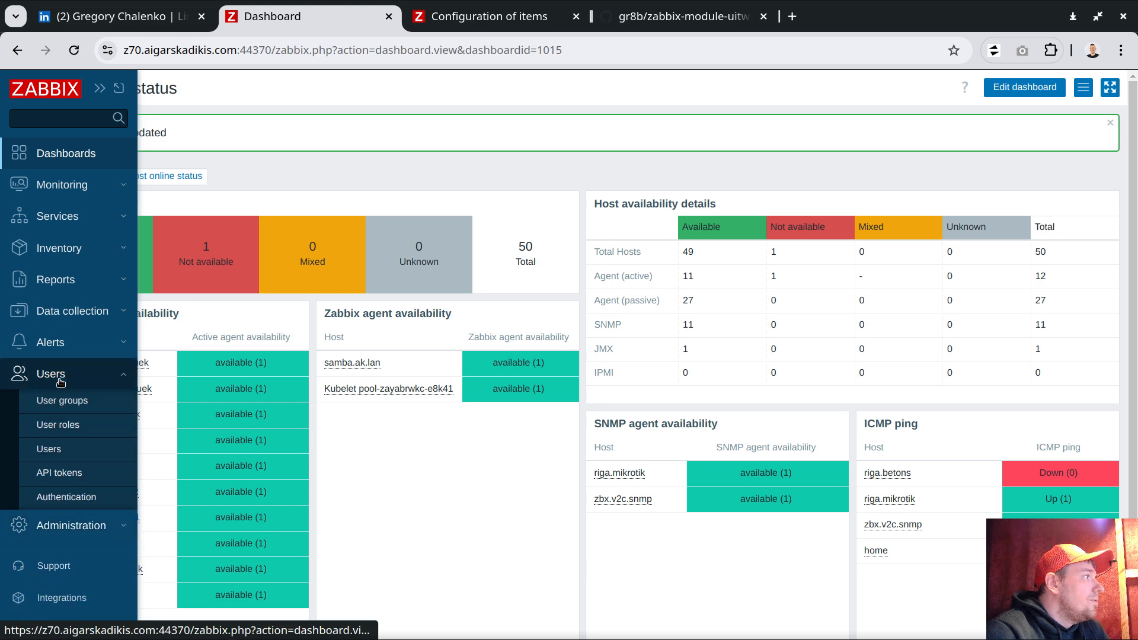
pyautogui.scroll(-1, 70, 527)
pyautogui.scroll(-1, 70, 531)
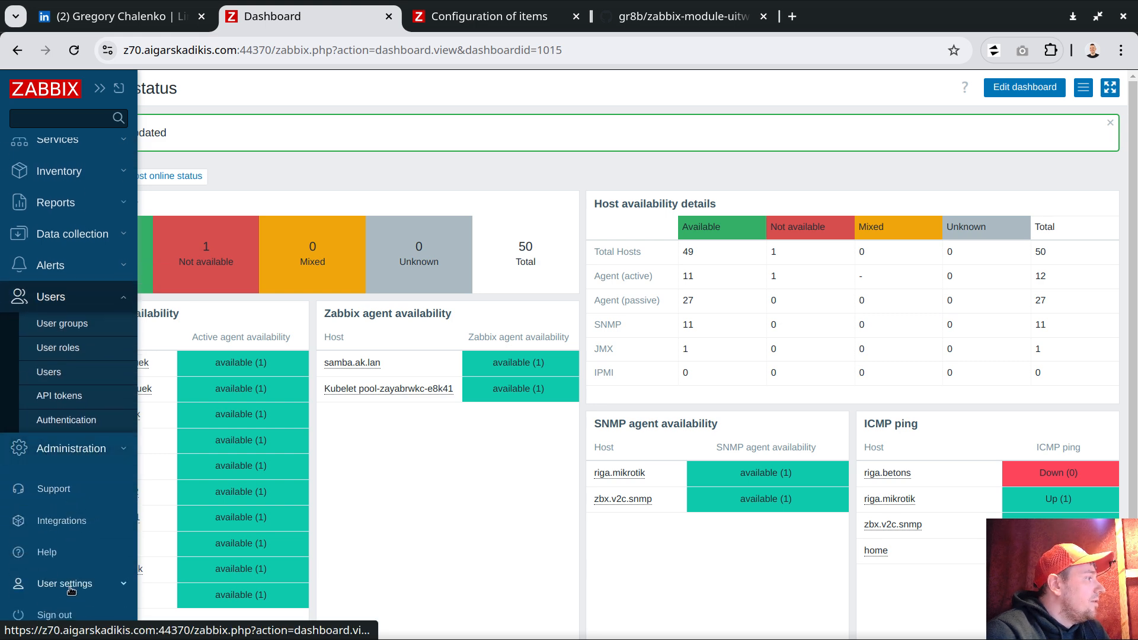
pyautogui.click(64, 584)
pyautogui.click(47, 610)
pyautogui.click(268, 179)
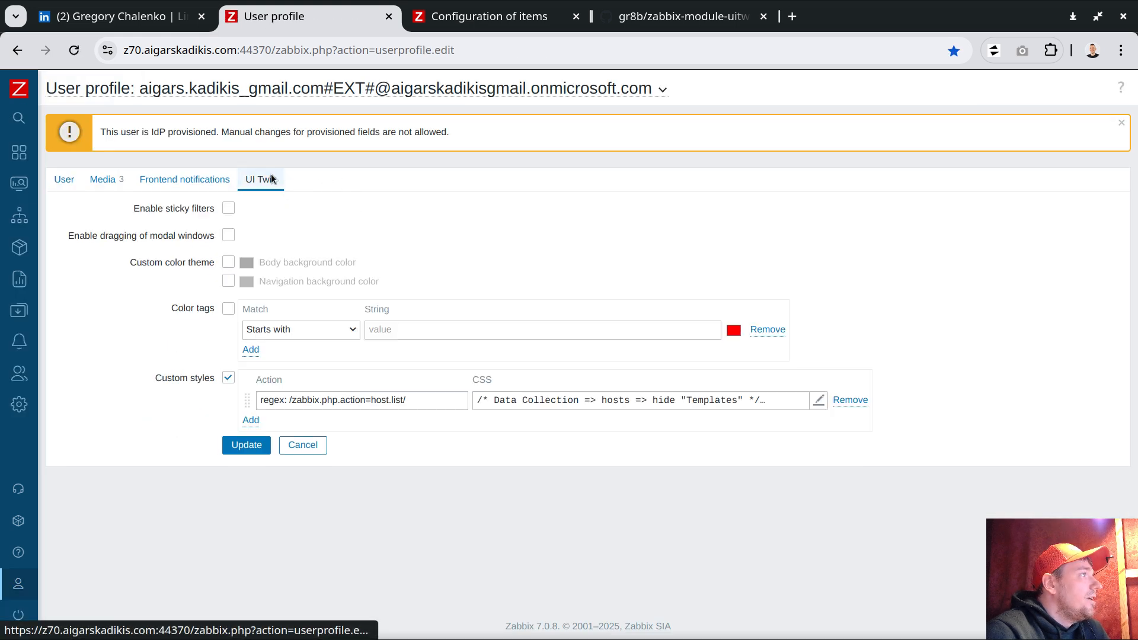
# - Add a second custom style, paste the items path, and replace '?', '&' and '&filter_set=1&' with '.*'
pyautogui.click(251, 421)
pyautogui.click(351, 423)
pyautogui.hotkey('ctrl', 'v')
pyautogui.tripleClick(322, 416)
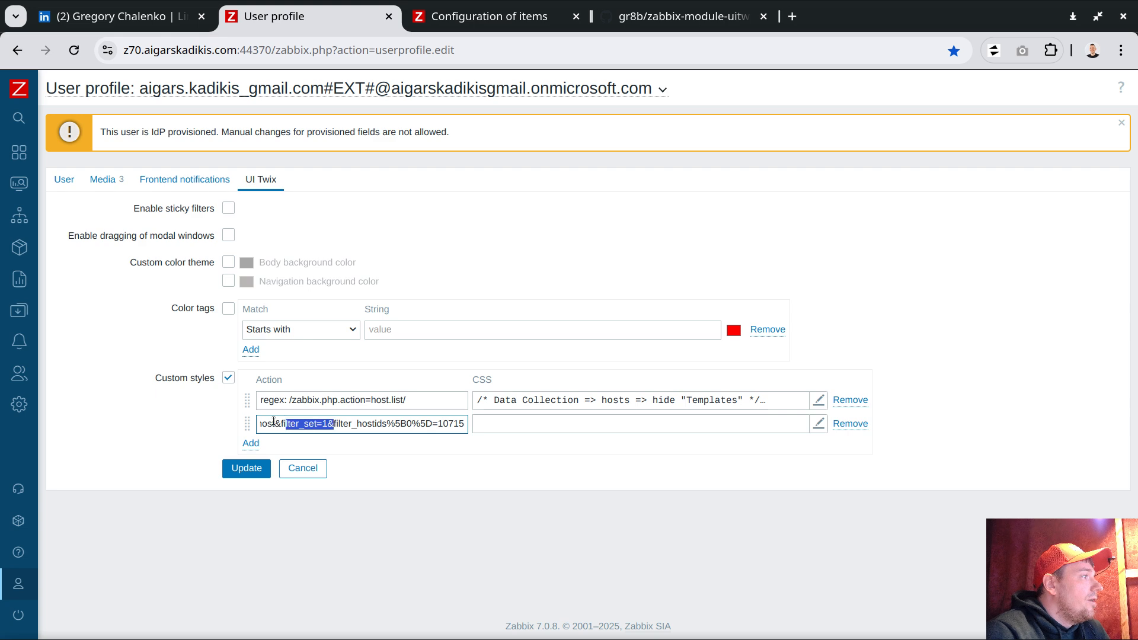
pyautogui.click(312, 426)
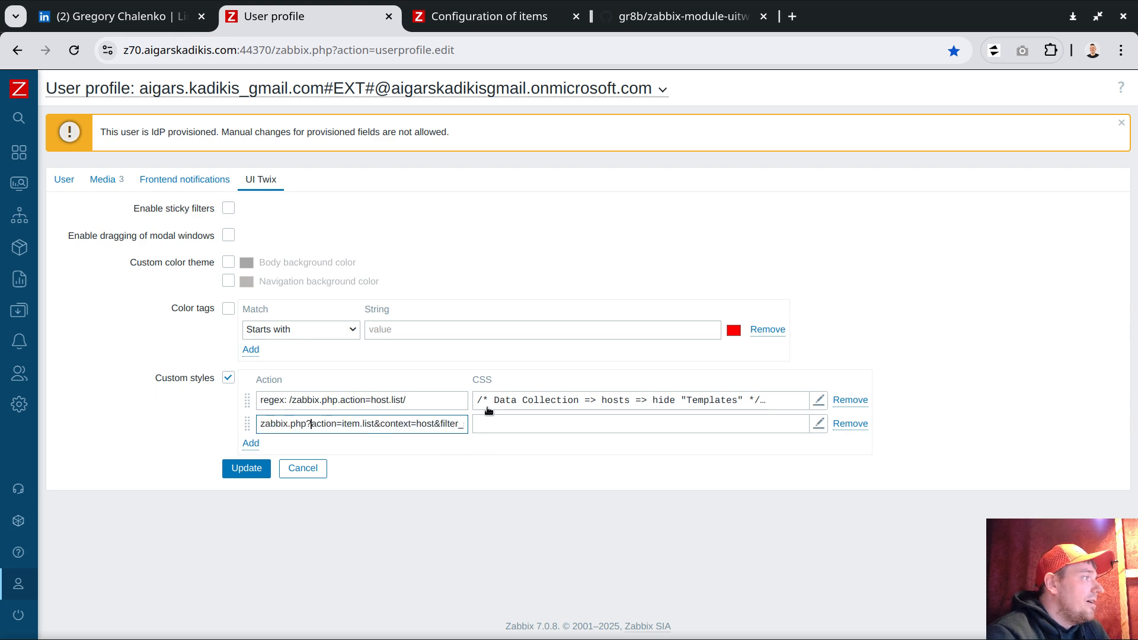
pyautogui.press('BackSpace')
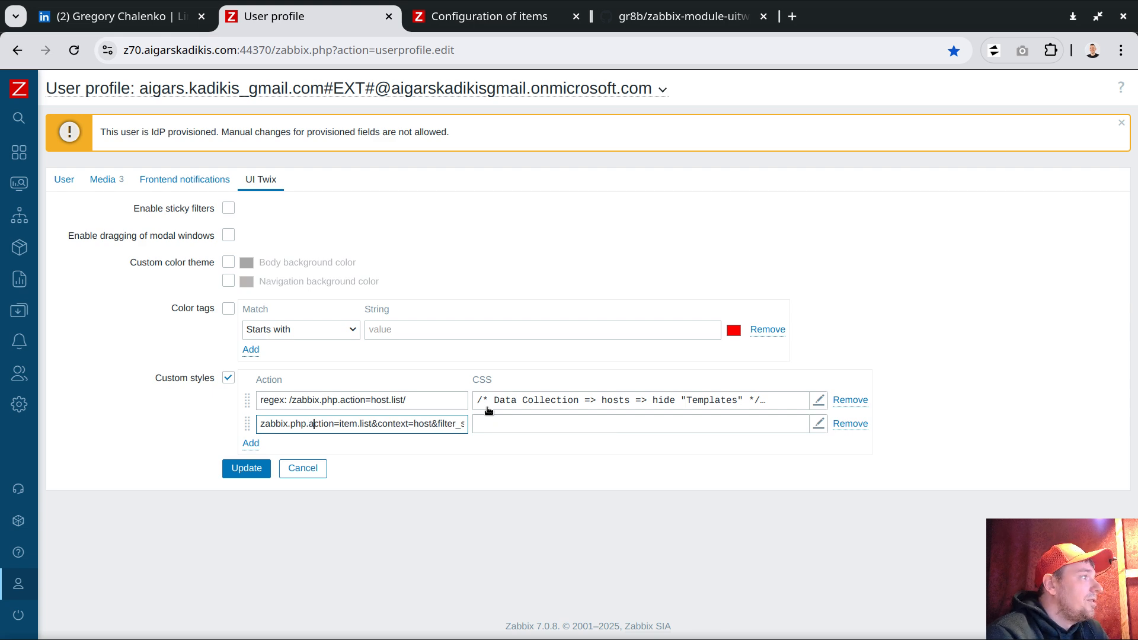
pyautogui.press('BackSpace')
pyautogui.write('.')
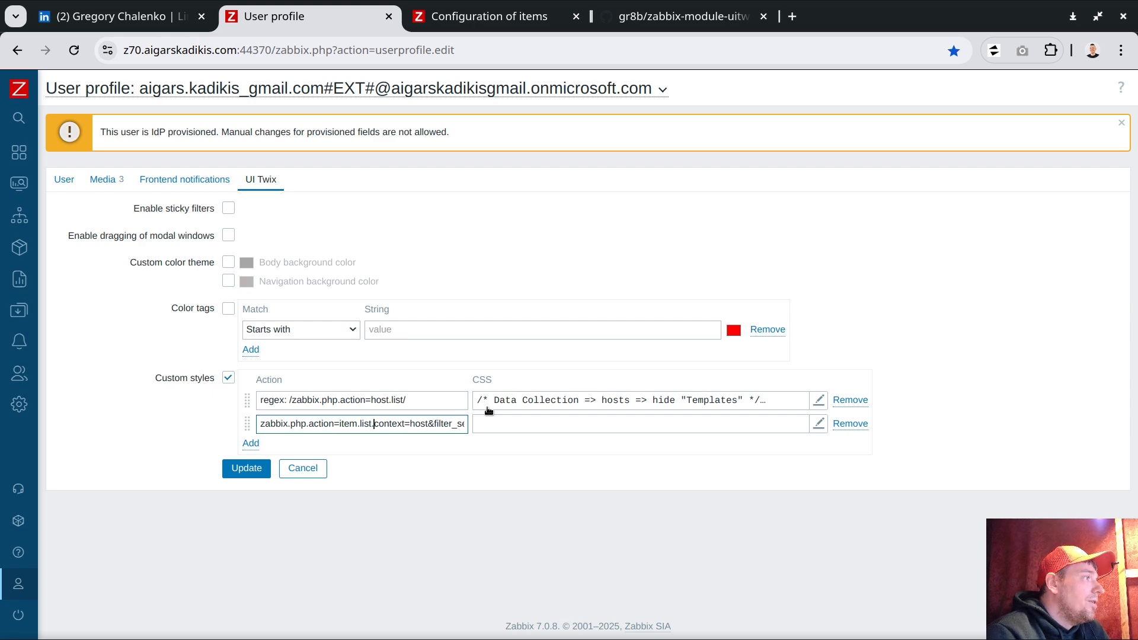
pyautogui.write('*')
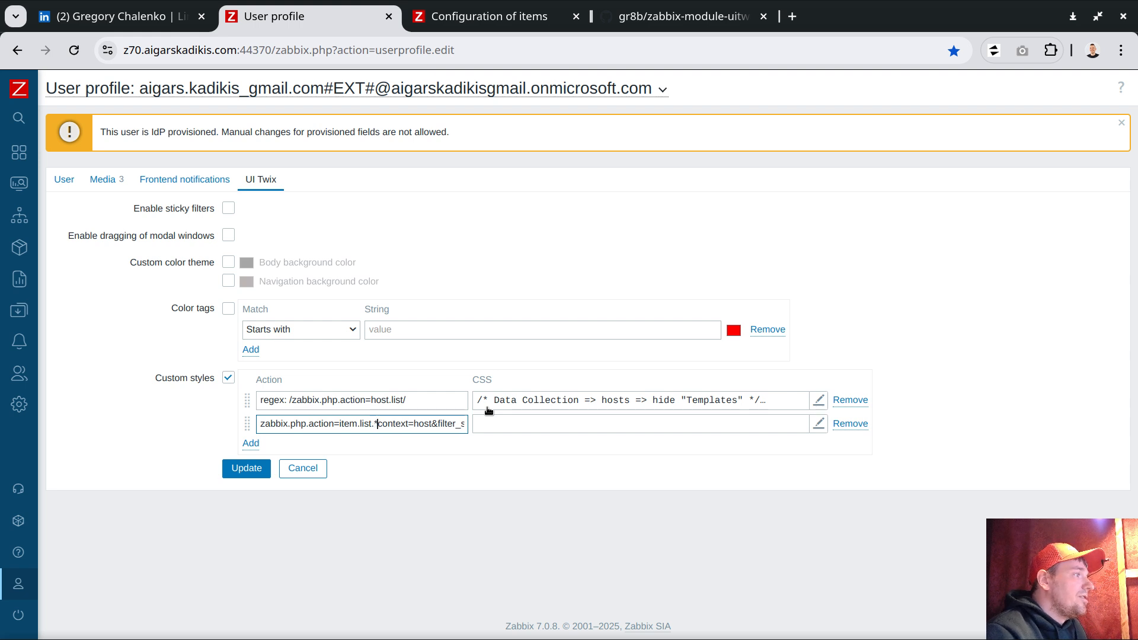
pyautogui.moveTo(431, 423); pyautogui.dragTo(469, 429)
pyautogui.click(394, 426)
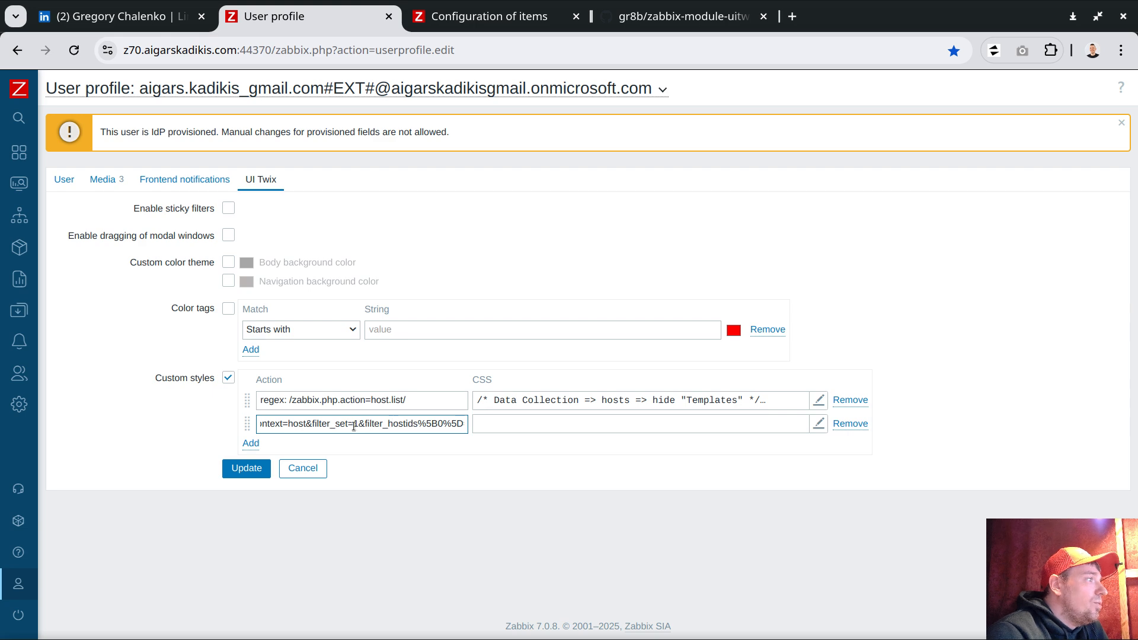
pyautogui.moveTo(306, 424); pyautogui.dragTo(376, 425)
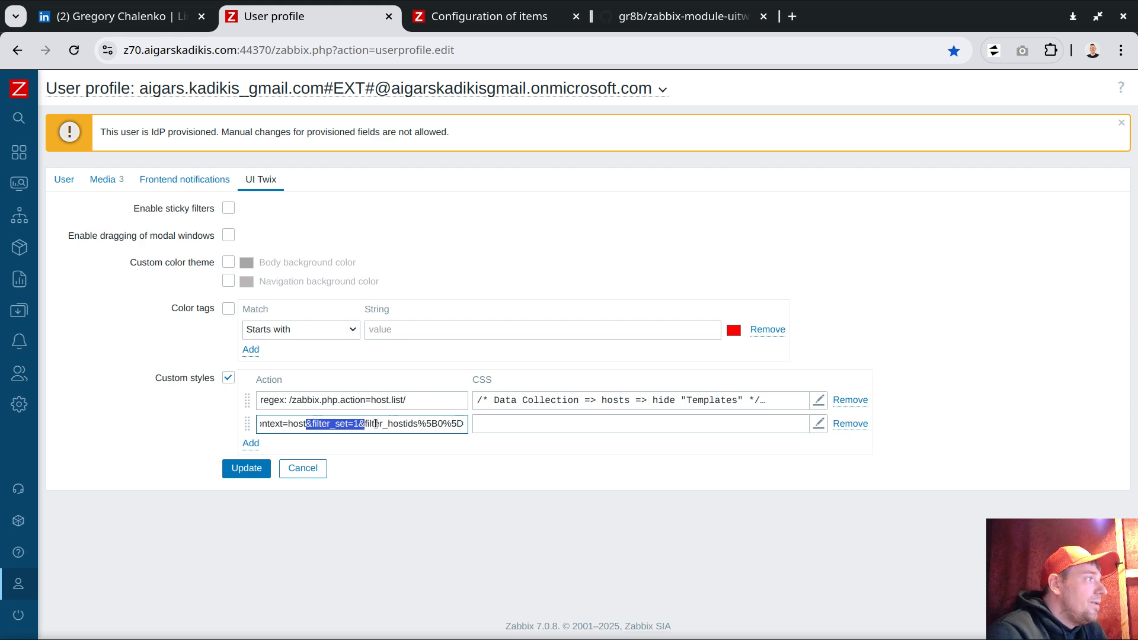
pyautogui.press('BackSpace')
pyautogui.write('.*co')
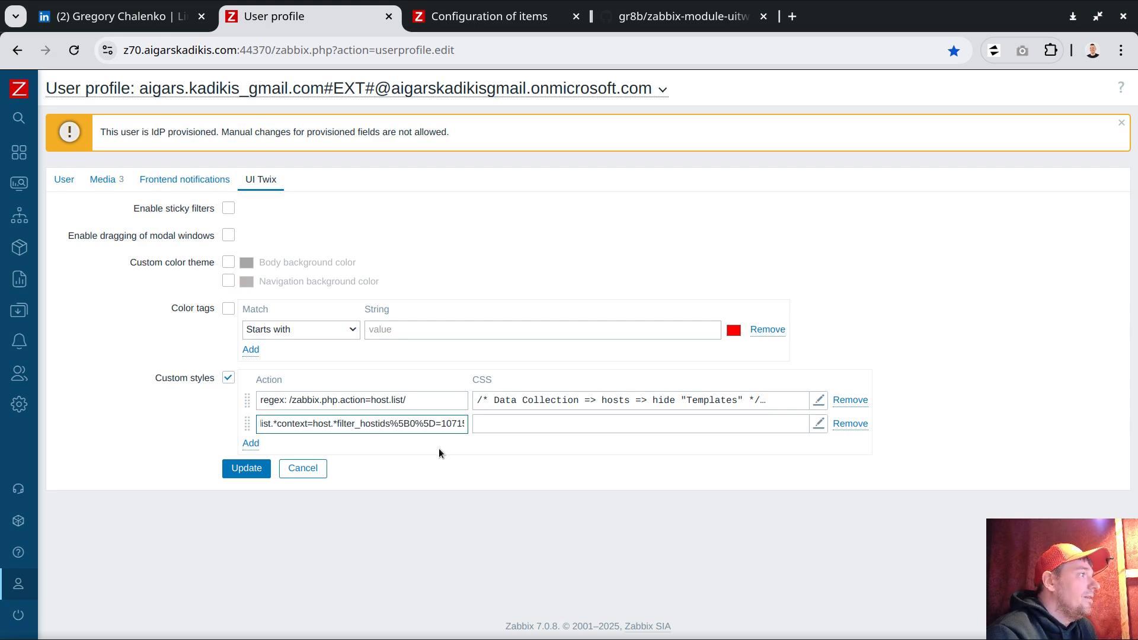
pyautogui.doubleClick(361, 425)
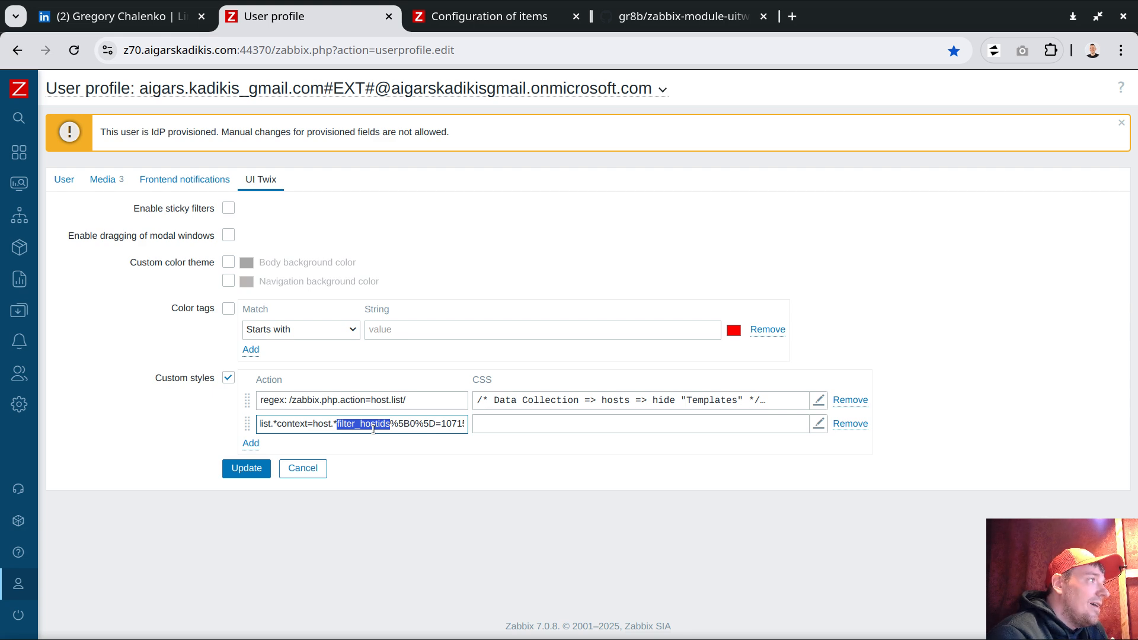
# - Delete the trailing '%5B0%5D=10715' host id, add the 'regex:' prefix, and open the first style's CSS
pyautogui.click(429, 424)
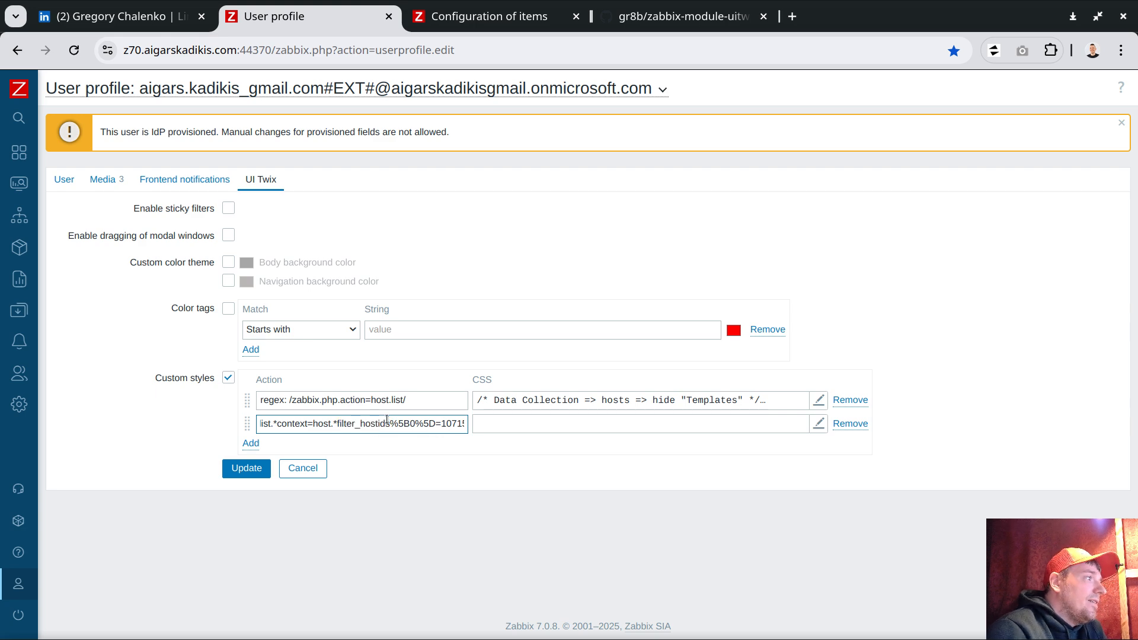
pyautogui.doubleClick(359, 424)
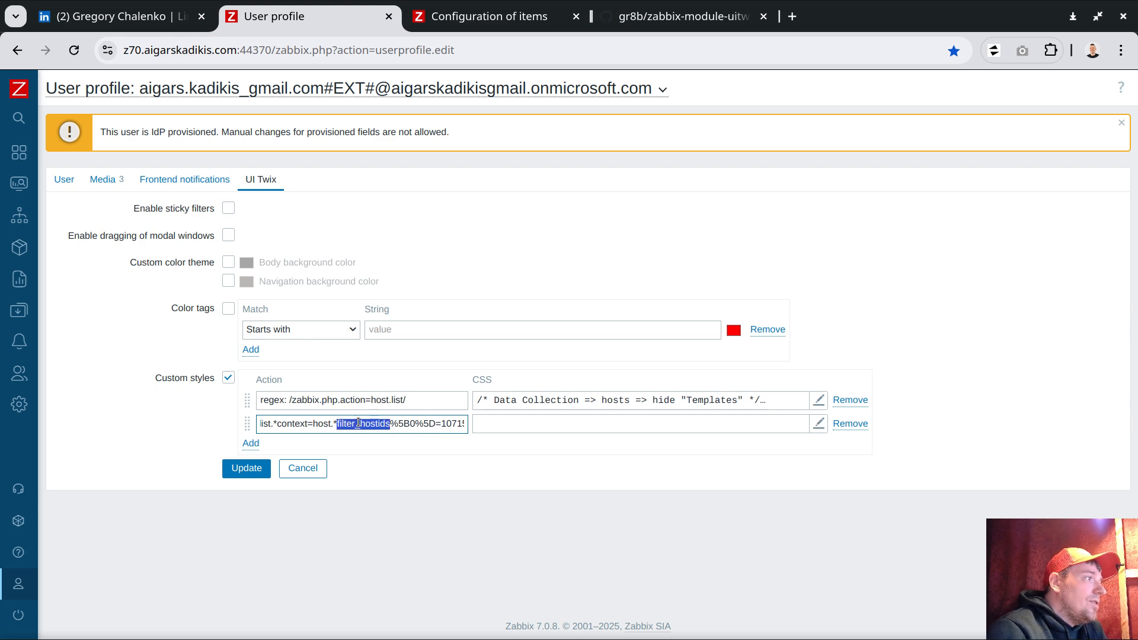
pyautogui.click(416, 424)
pyautogui.moveTo(393, 424); pyautogui.dragTo(480, 425)
pyautogui.click(410, 425)
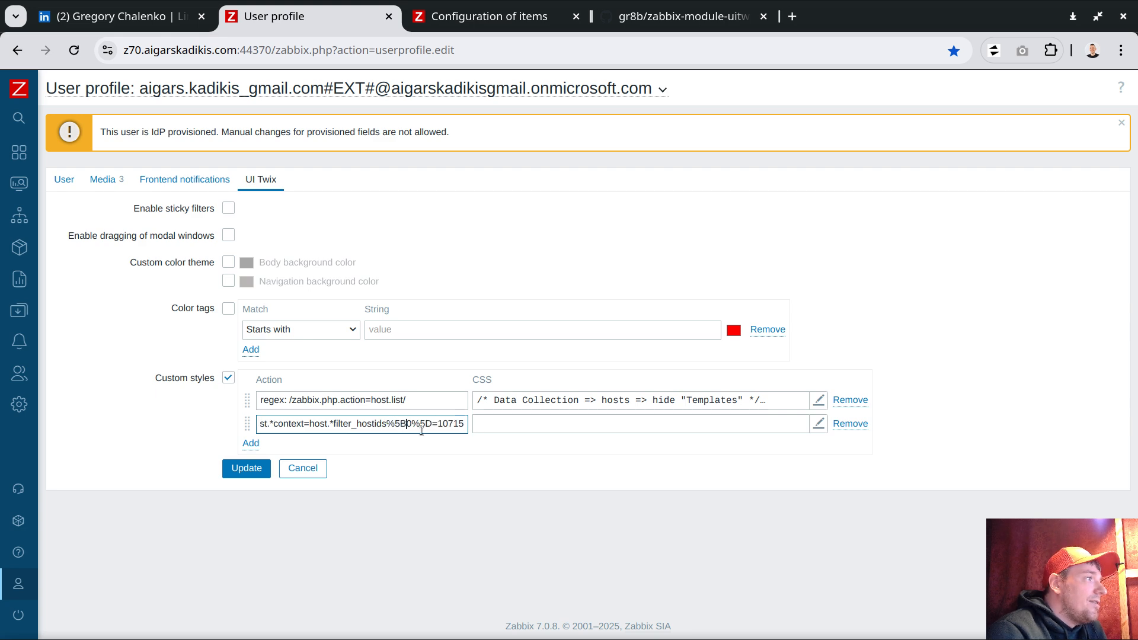
pyautogui.moveTo(393, 425); pyautogui.dragTo(466, 425)
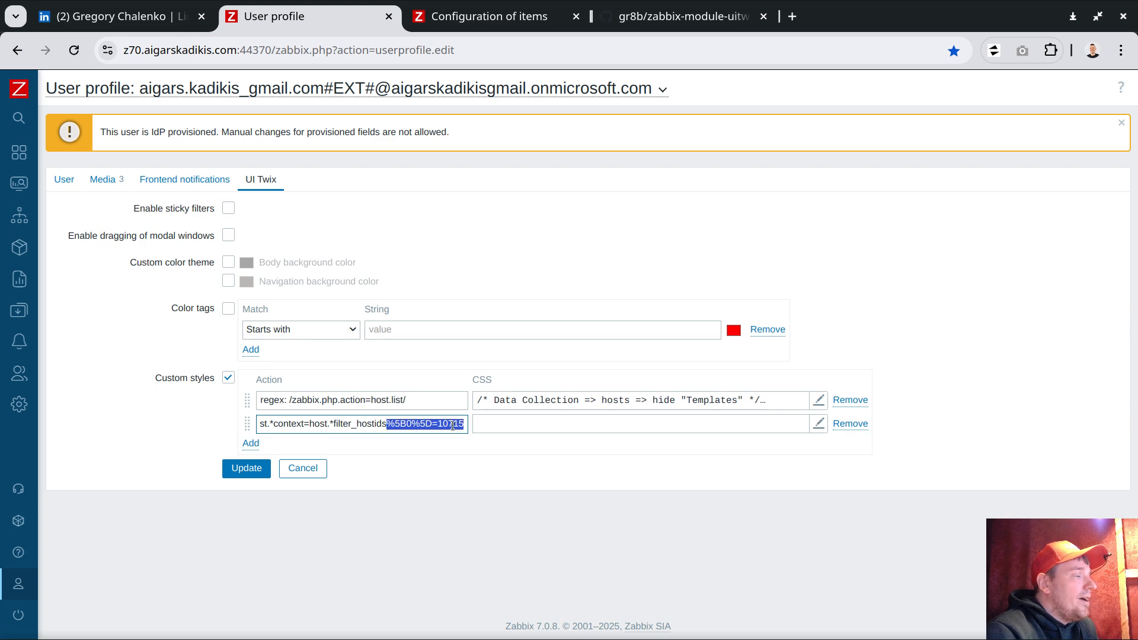
pyautogui.press('BackSpace')
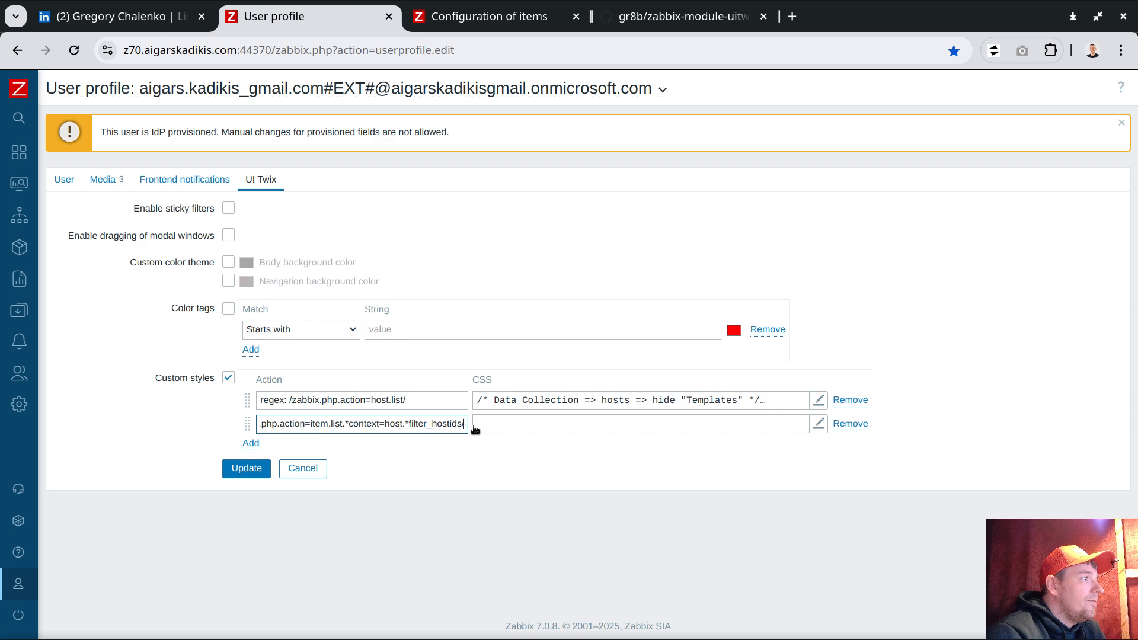
pyautogui.press('Home')
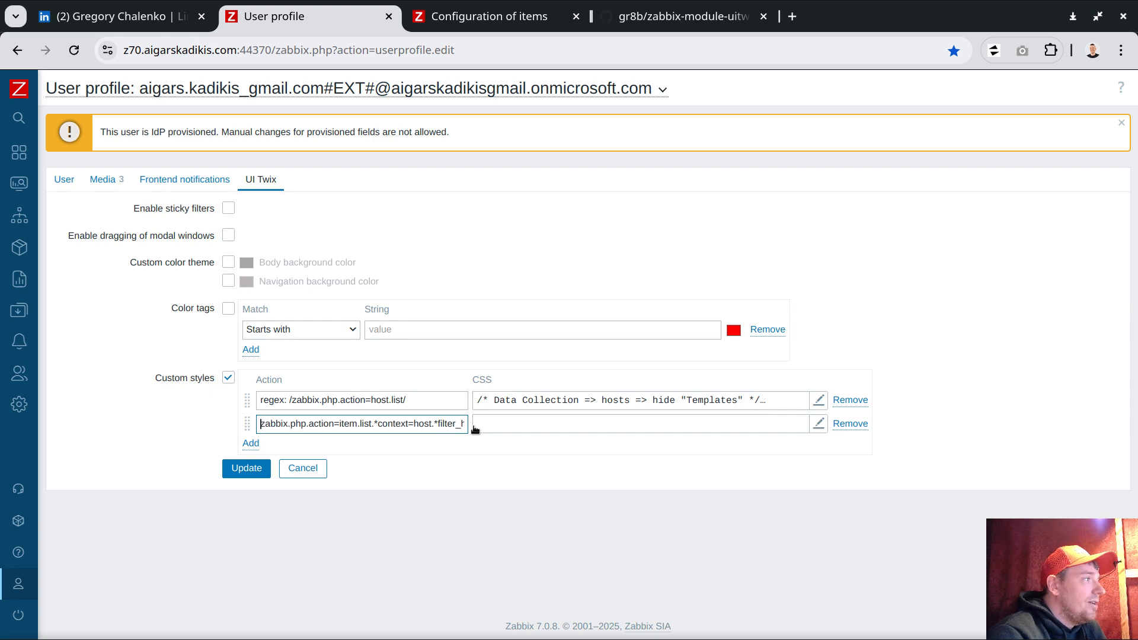
pyautogui.write('/')
pyautogui.write('regex')
pyautogui.write(':')
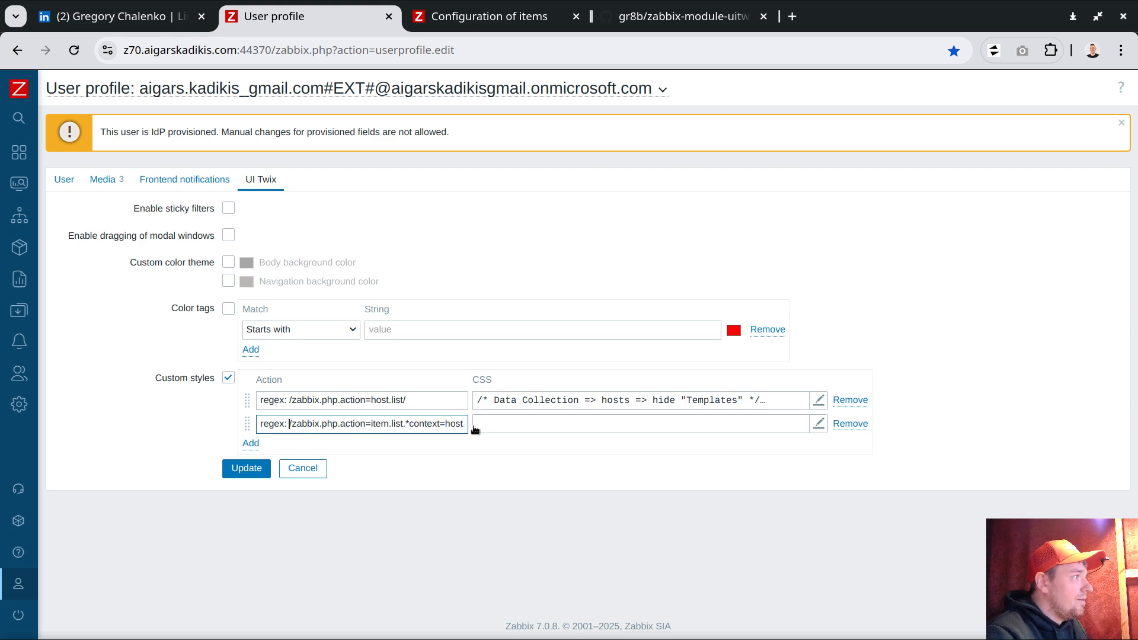
pyautogui.click(542, 400)
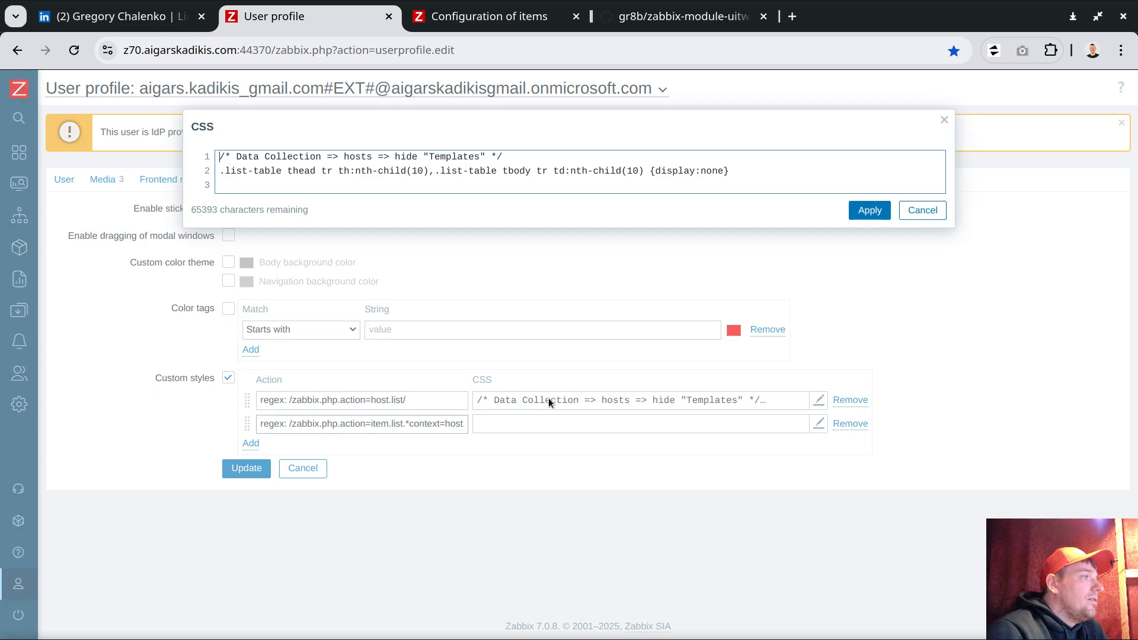
# - Copy the first style's hide-Templates CSS into the second style's CSS editor
pyautogui.hotkey('ctrl', 'a')
pyautogui.hotkey('ctrl', 'c')
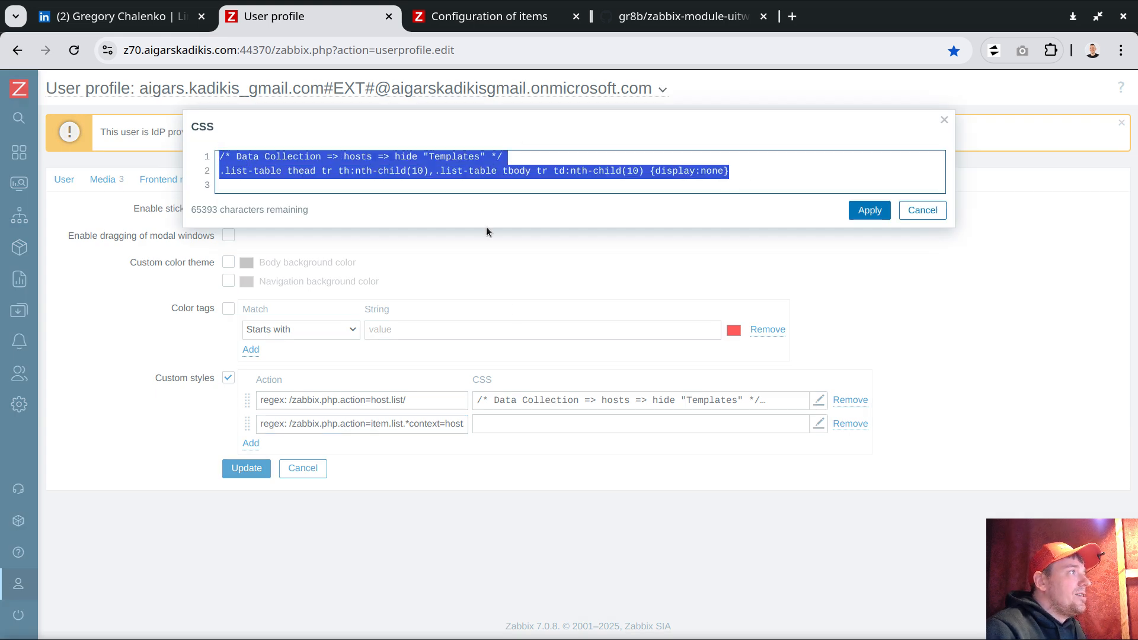
pyautogui.click(922, 210)
pyautogui.click(582, 424)
pyautogui.hotkey('ctrl', 'v')
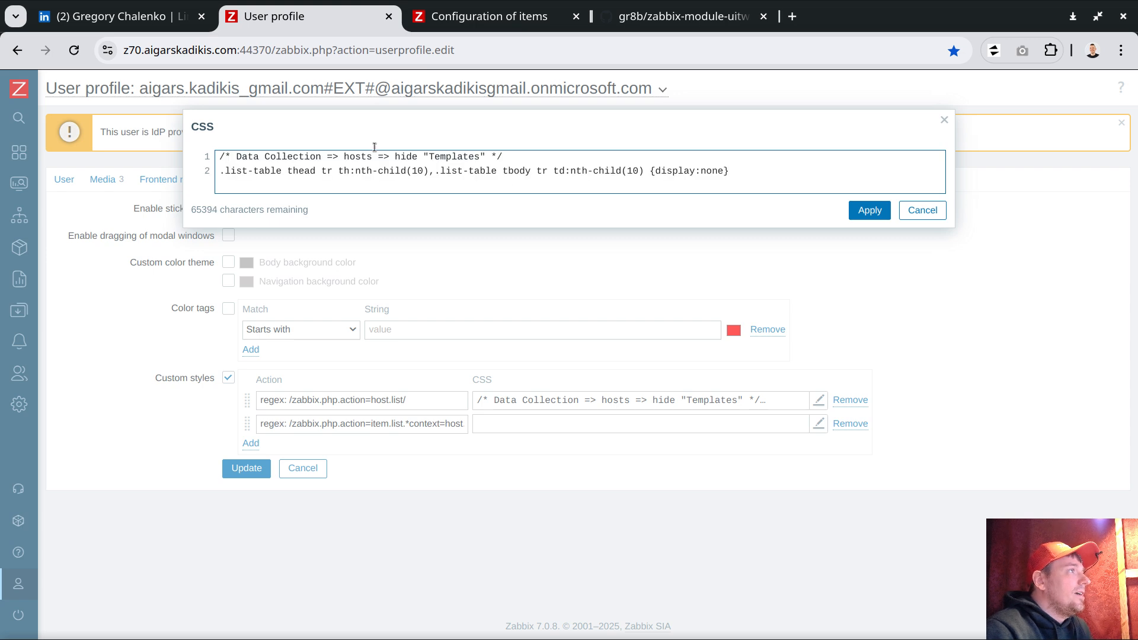
# - Change the pasted comment's 'hide' to 'items => hide'
pyautogui.click(477, 17)
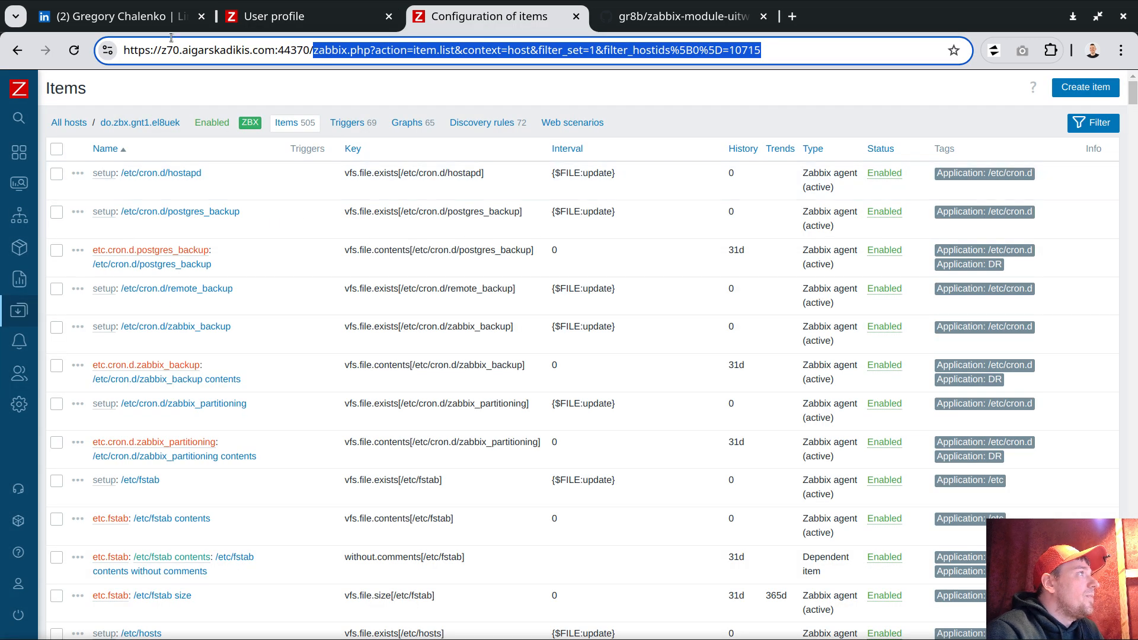
pyautogui.moveTo(6, 280)
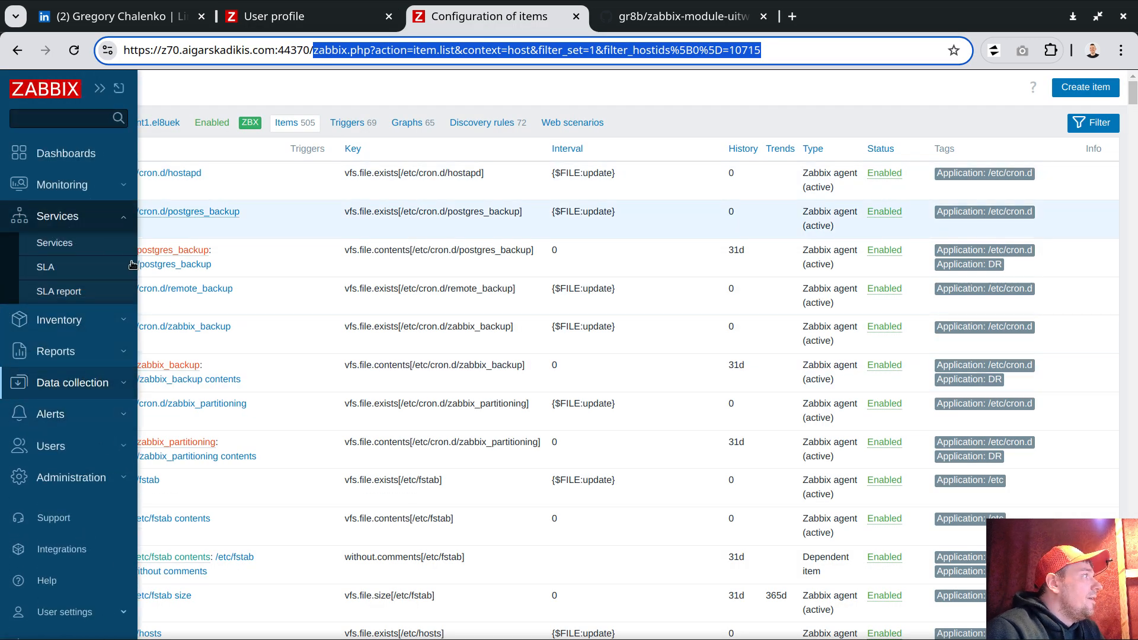
pyautogui.click(73, 382)
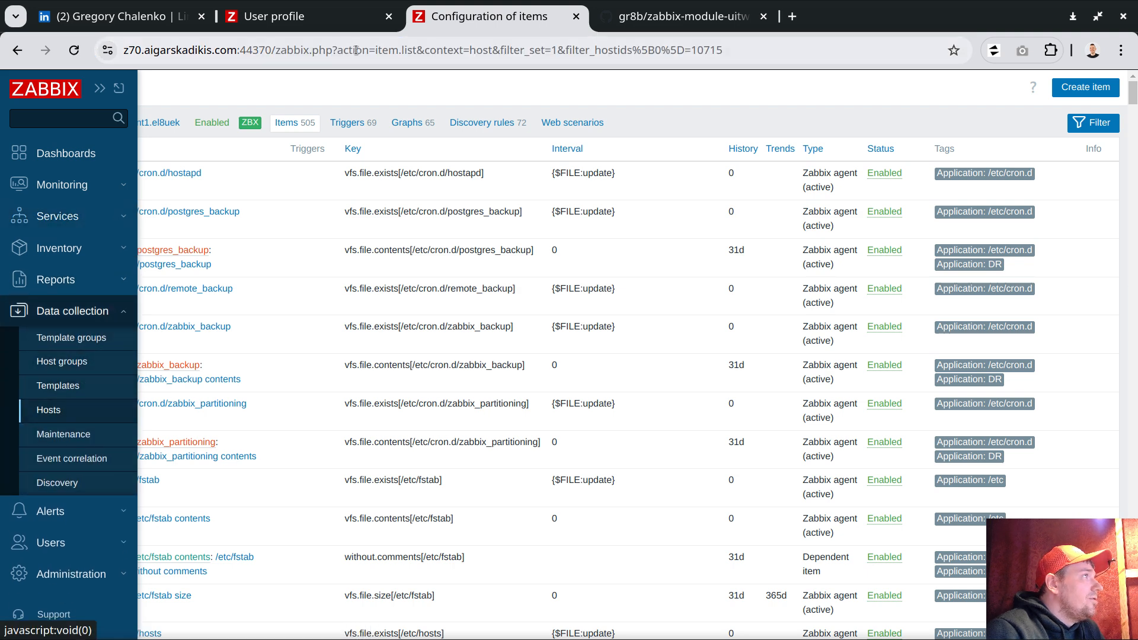
pyautogui.click(329, 15)
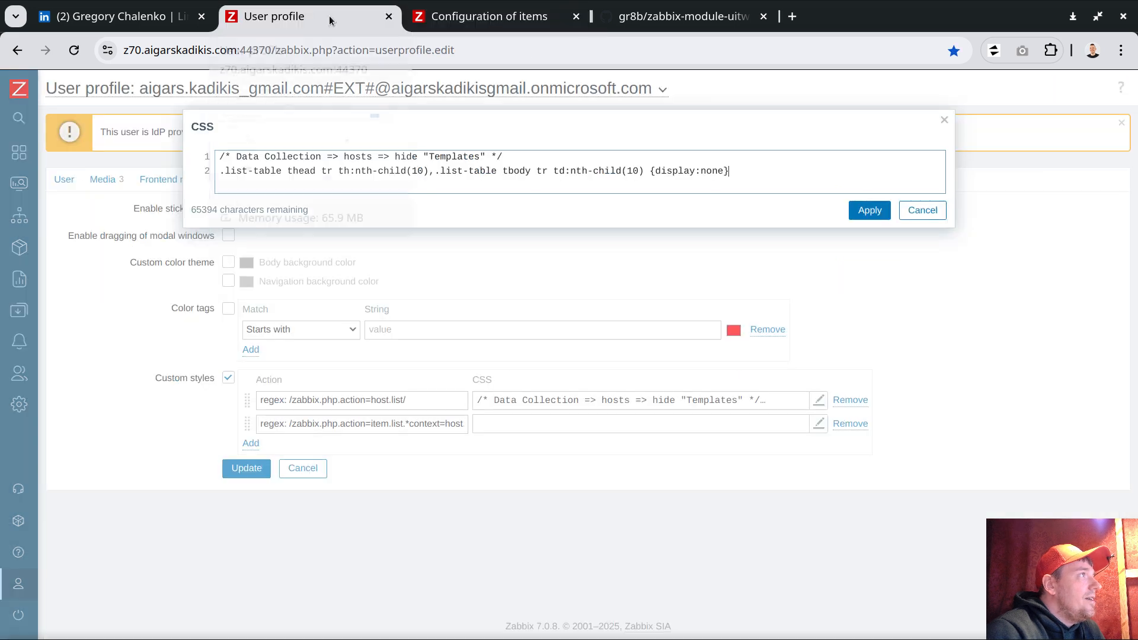
pyautogui.doubleClick(401, 157)
pyautogui.write('items => ')
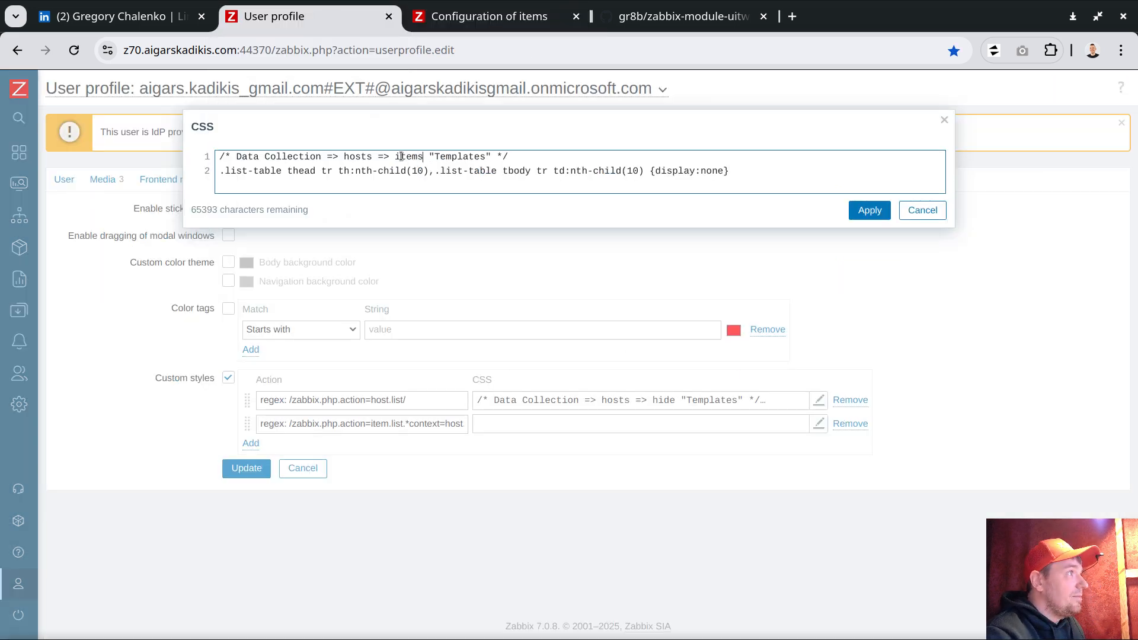
pyautogui.write('hide')
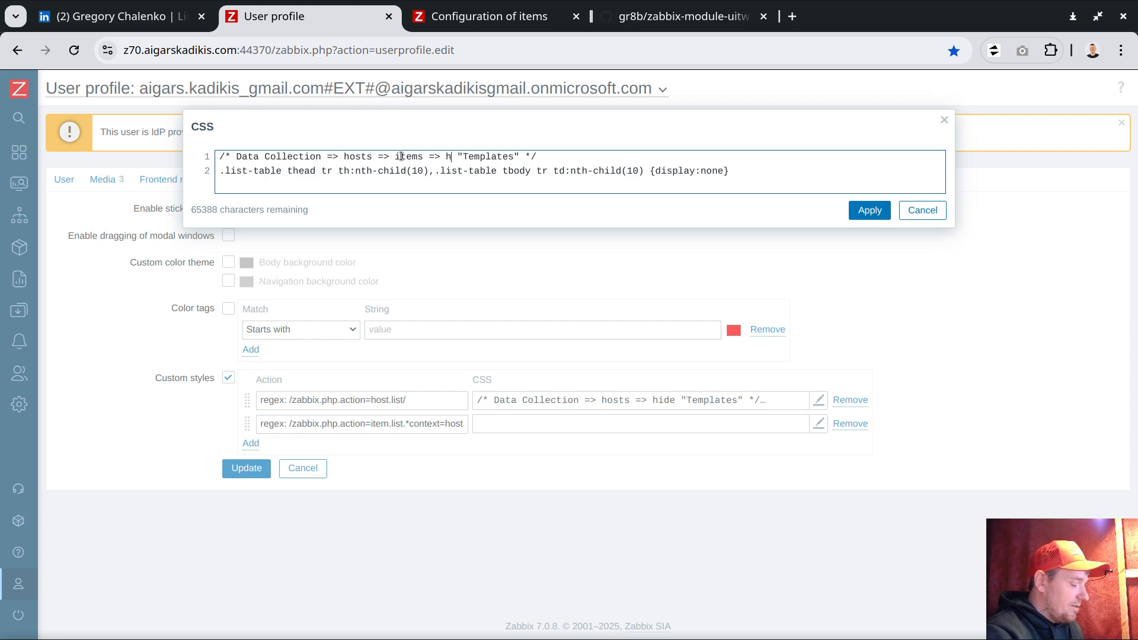
pyautogui.click(480, 18)
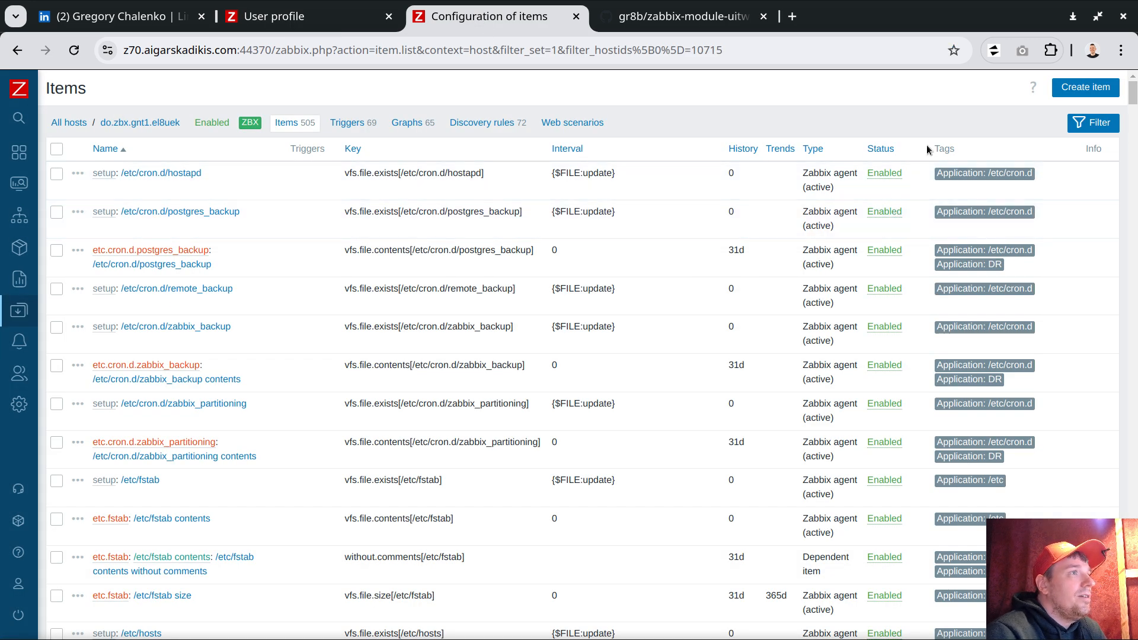
# - Inspect the items table header in DevTools, stepping through the th cells to the Tags column
pyautogui.rightClick(940, 150)
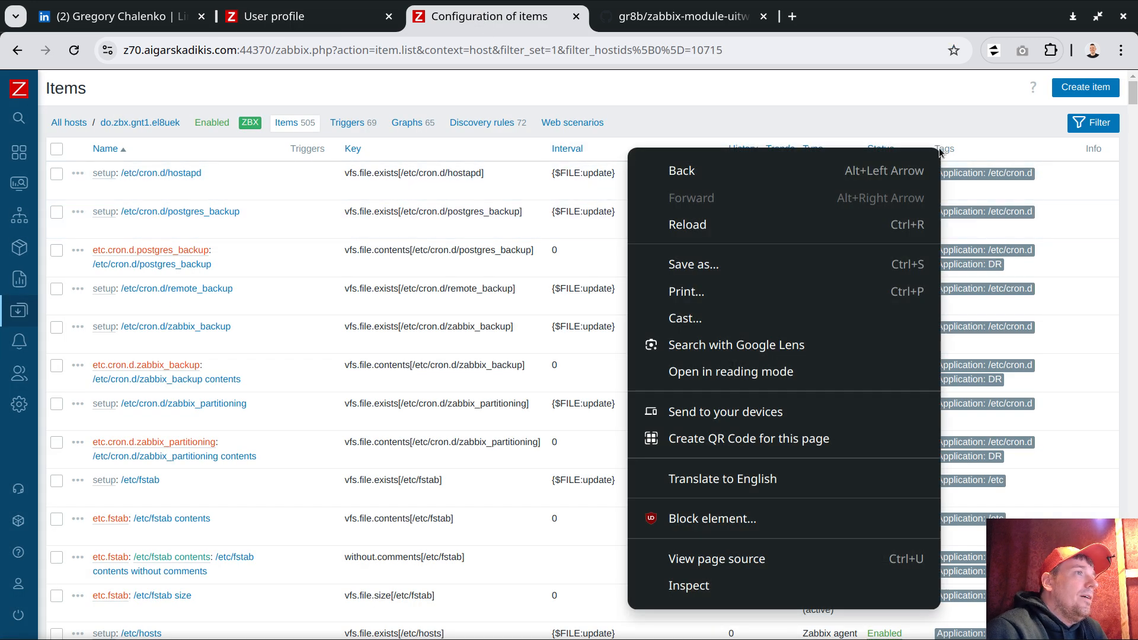
pyautogui.click(958, 141)
pyautogui.rightClick(947, 152)
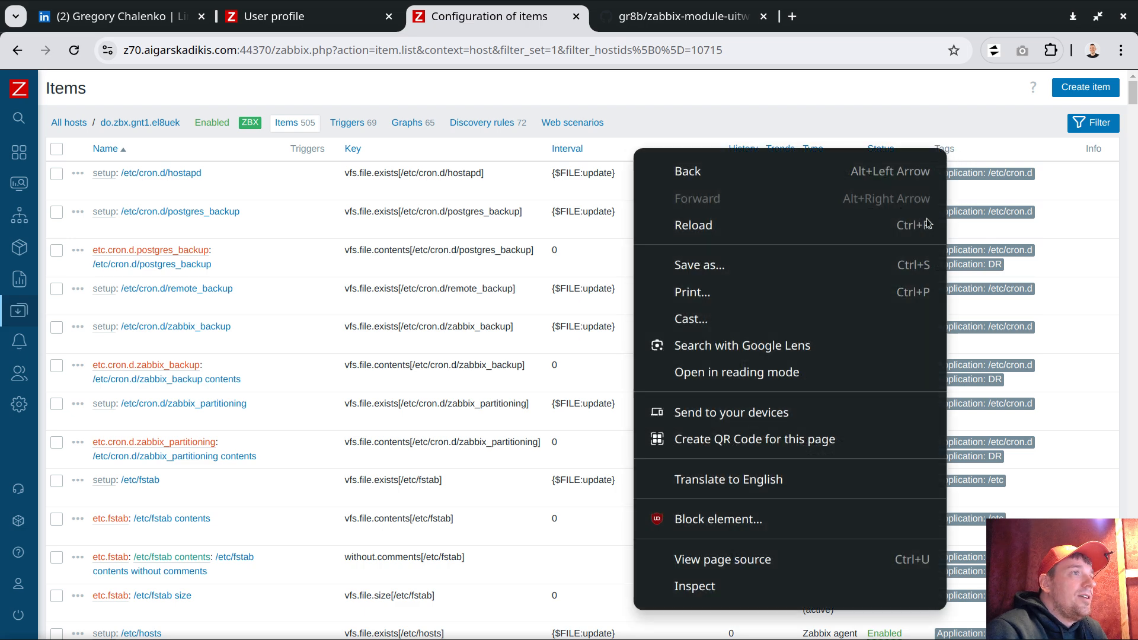
pyautogui.click(736, 587)
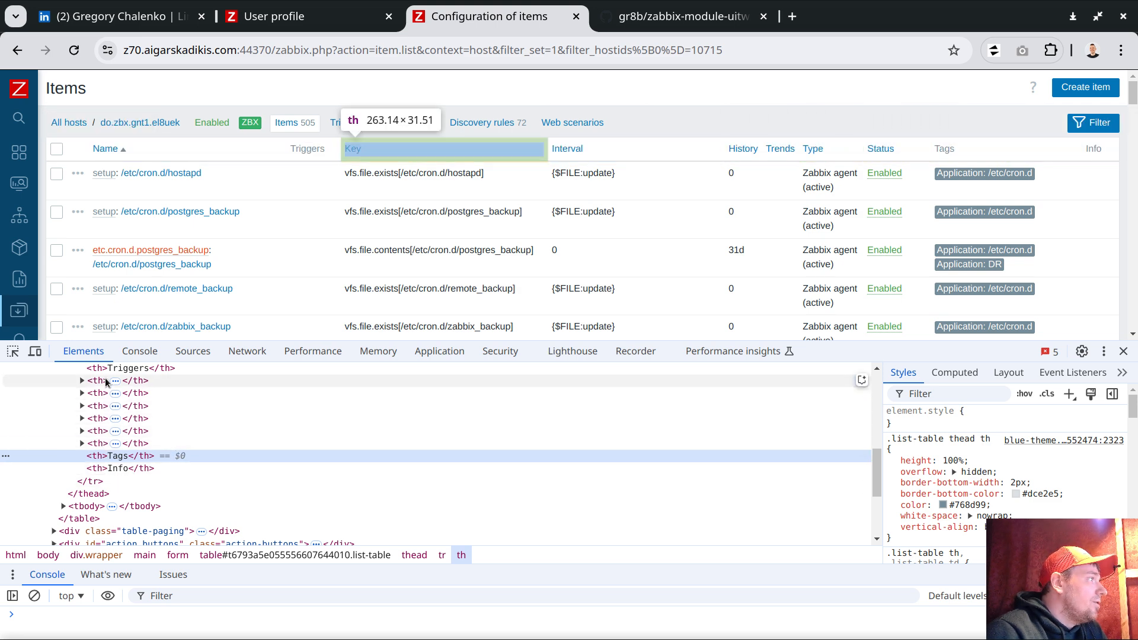
pyautogui.scroll(2, 113, 466)
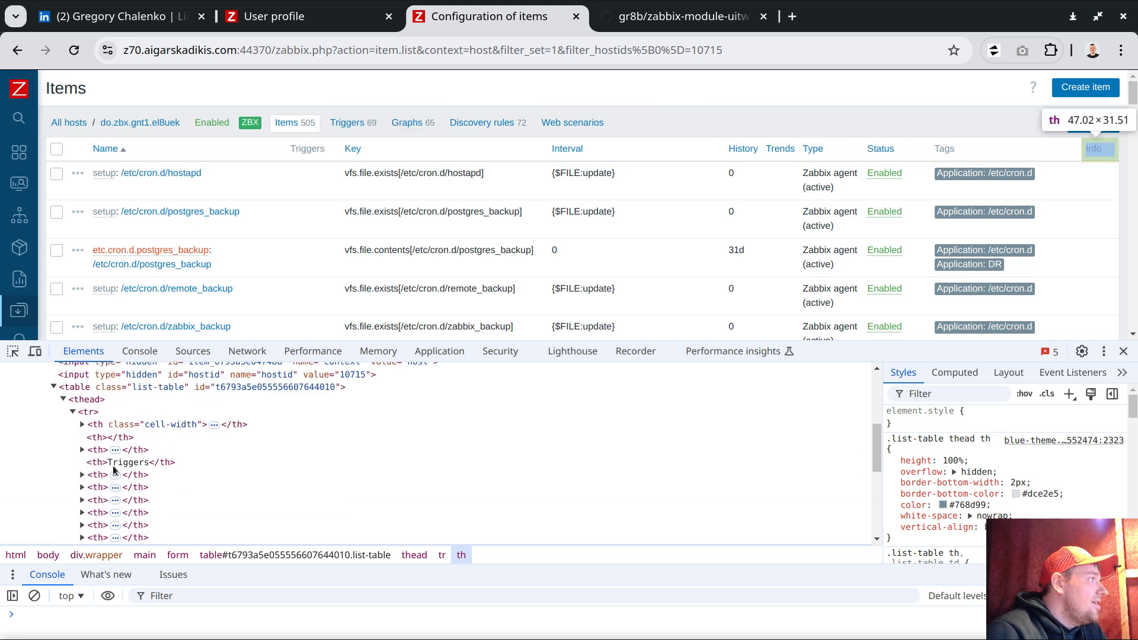
pyautogui.click(92, 413)
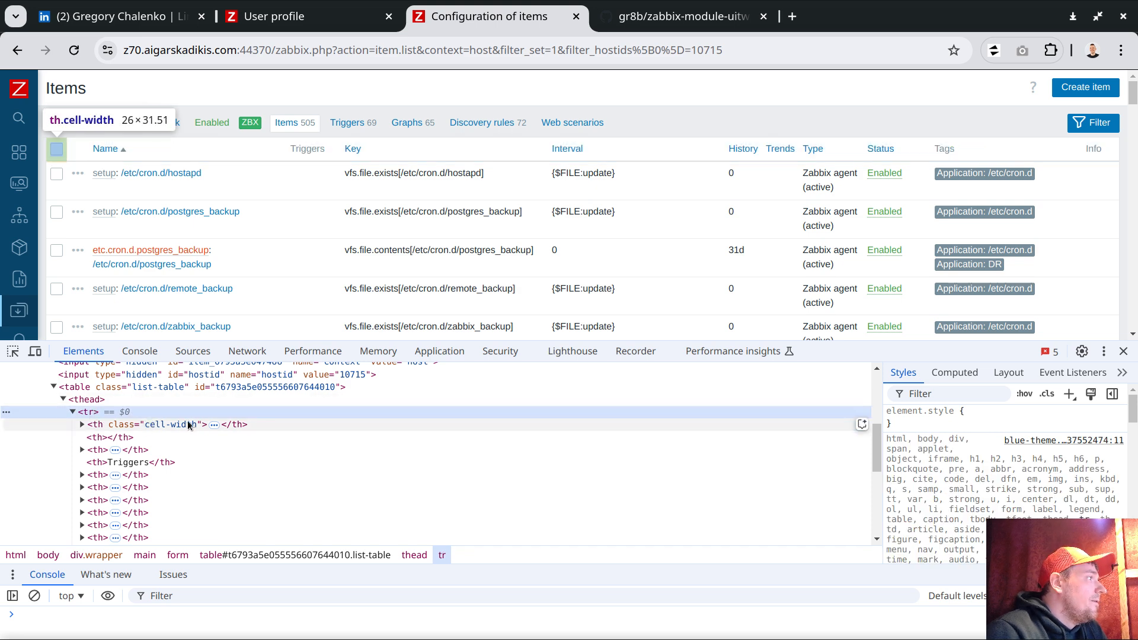
pyautogui.moveTo(661, 342); pyautogui.dragTo(663, 276)
pyautogui.click(115, 363)
pyautogui.click(121, 380)
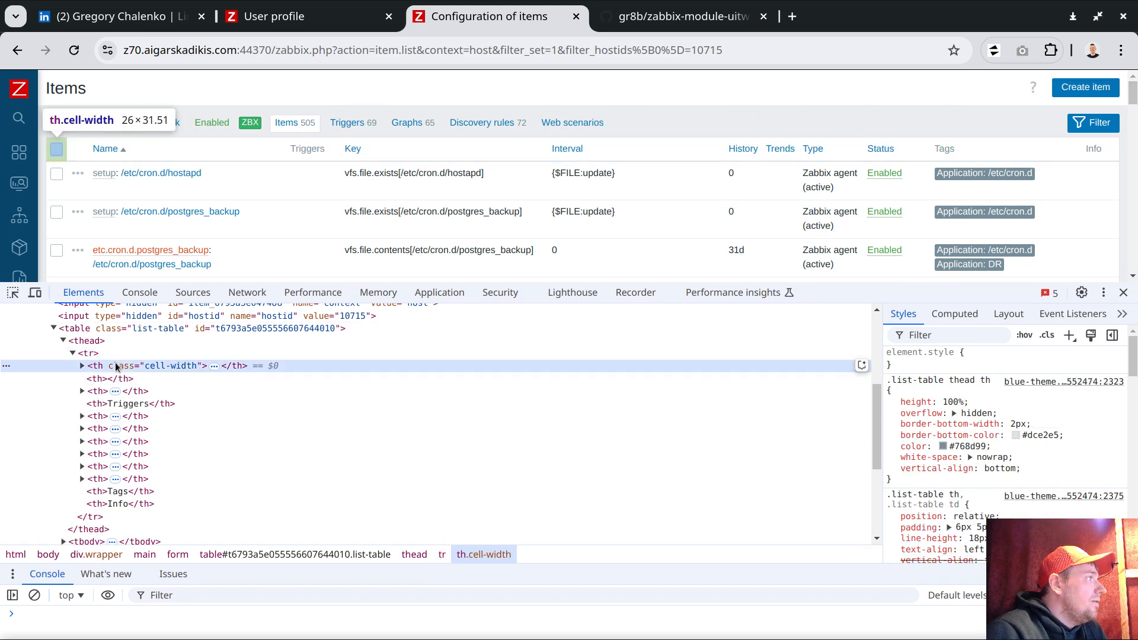
pyautogui.click(133, 430)
pyautogui.click(137, 480)
pyautogui.click(134, 491)
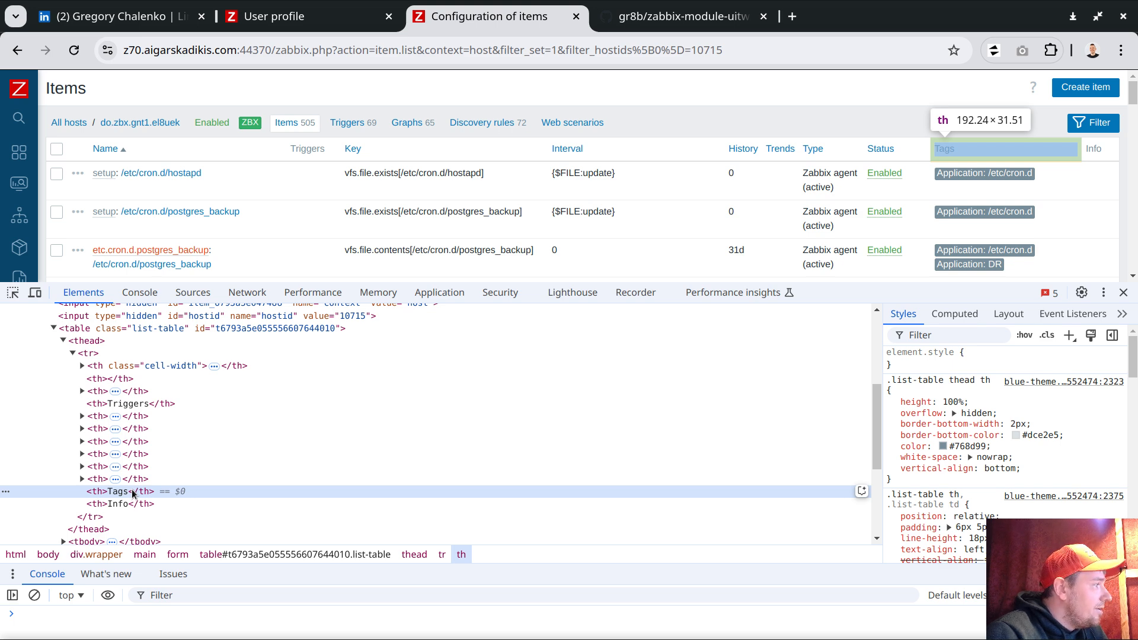
# - Change the comment's 'Templates' to 'Tags' and both nth-child(10) selectors to nth-child(11)
pyautogui.click(320, 16)
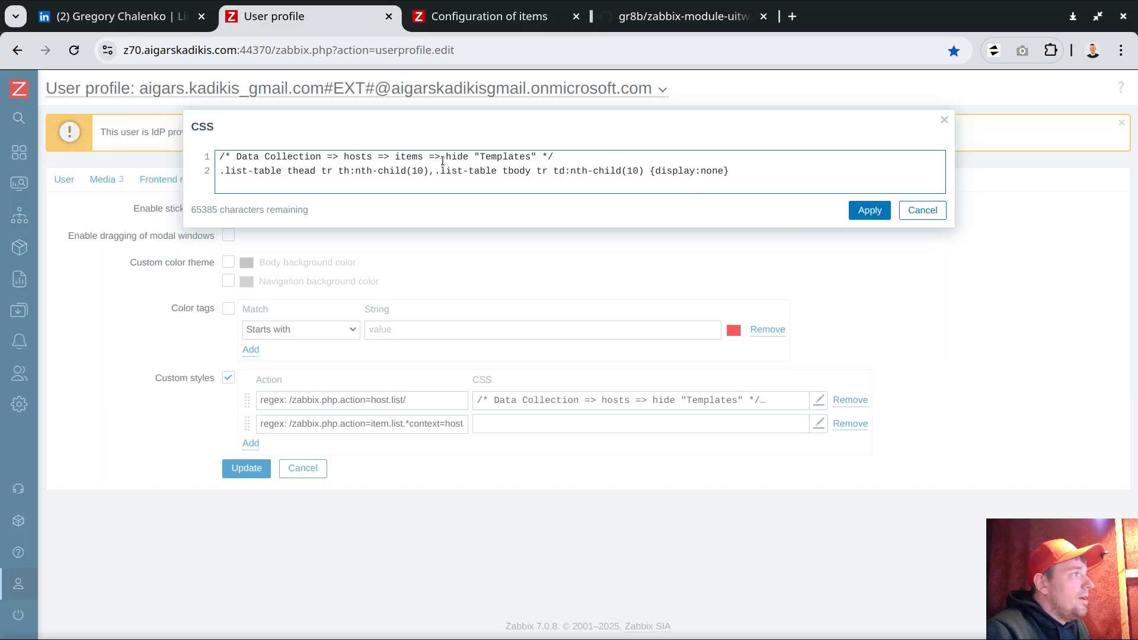
pyautogui.doubleClick(498, 156)
pyautogui.write('Tags')
pyautogui.doubleClick(418, 171)
pyautogui.write('11')
pyautogui.doubleClick(636, 171)
pyautogui.write('11')
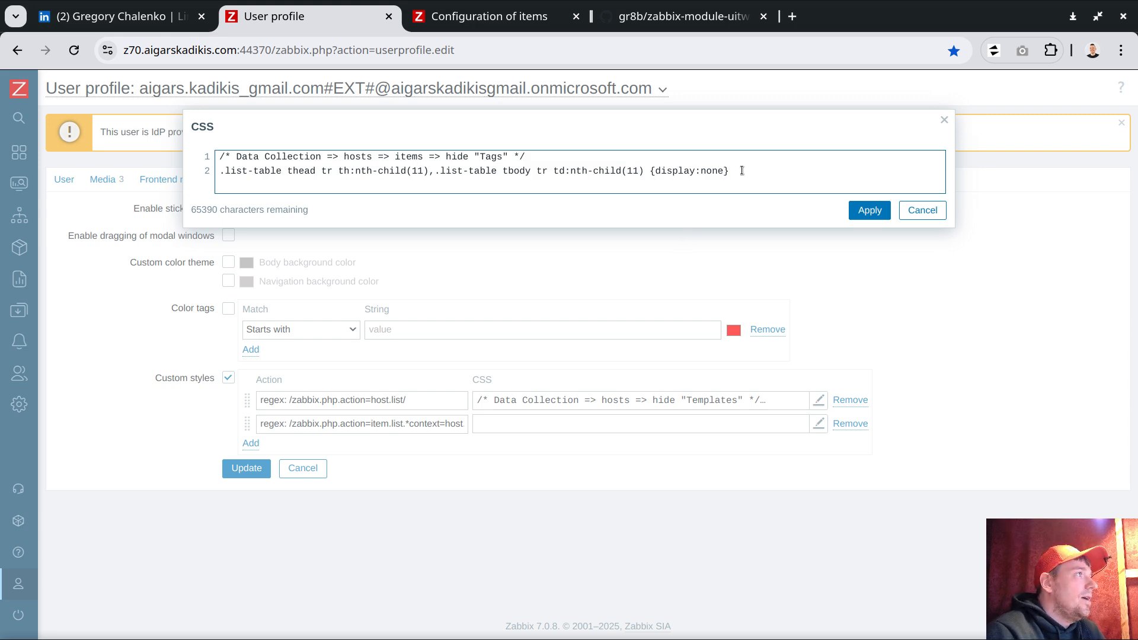
# - Apply the edited CSS and save the custom styles to the profile with Update
pyautogui.click(870, 211)
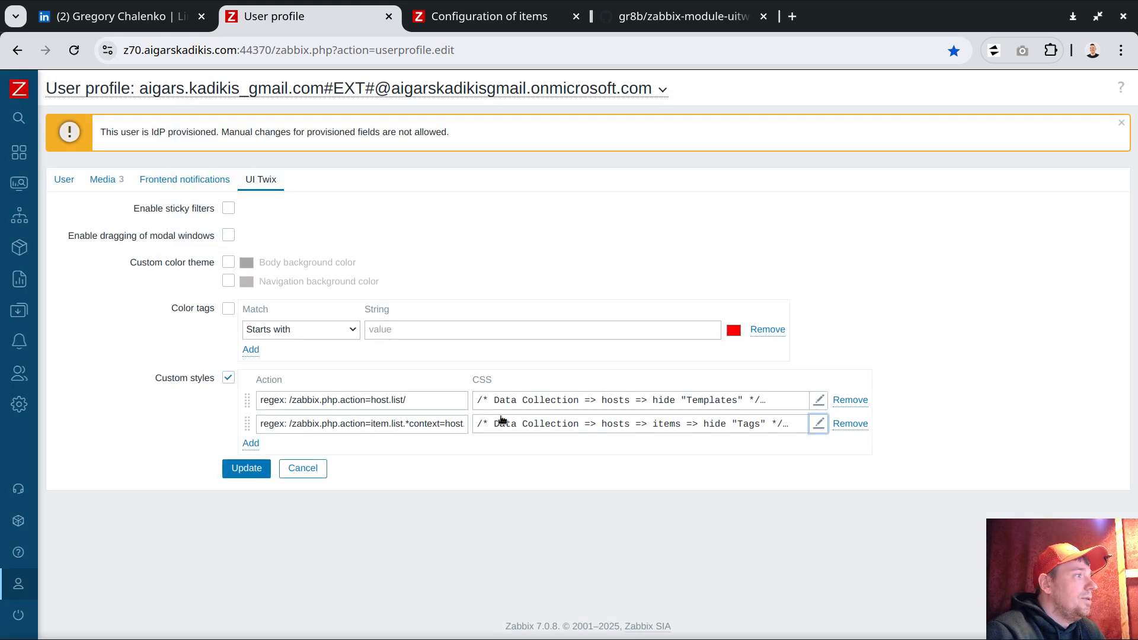
pyautogui.click(246, 468)
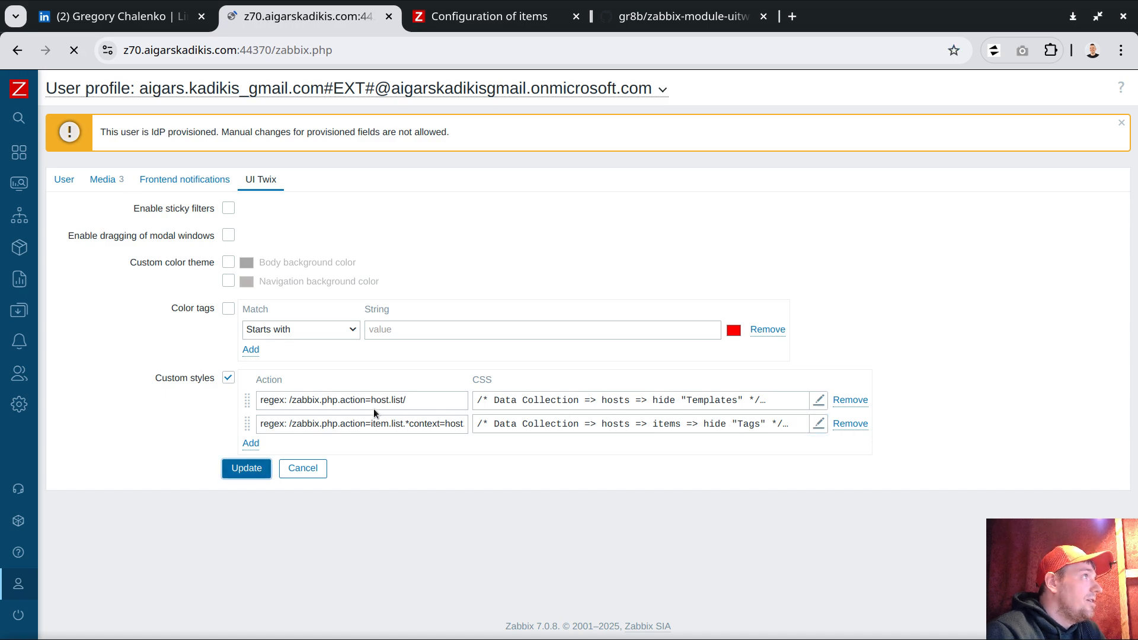
pyautogui.click(474, 19)
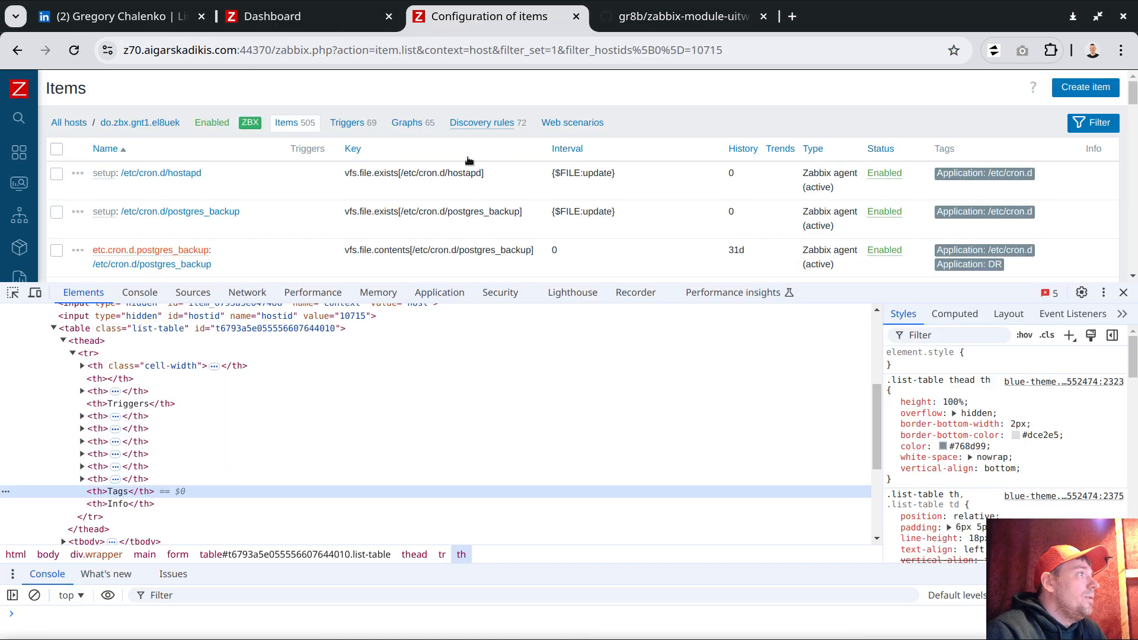
# - Close the developer tools, reload the host's item list and copy its zabbix.php page address
pyautogui.click(1122, 294)
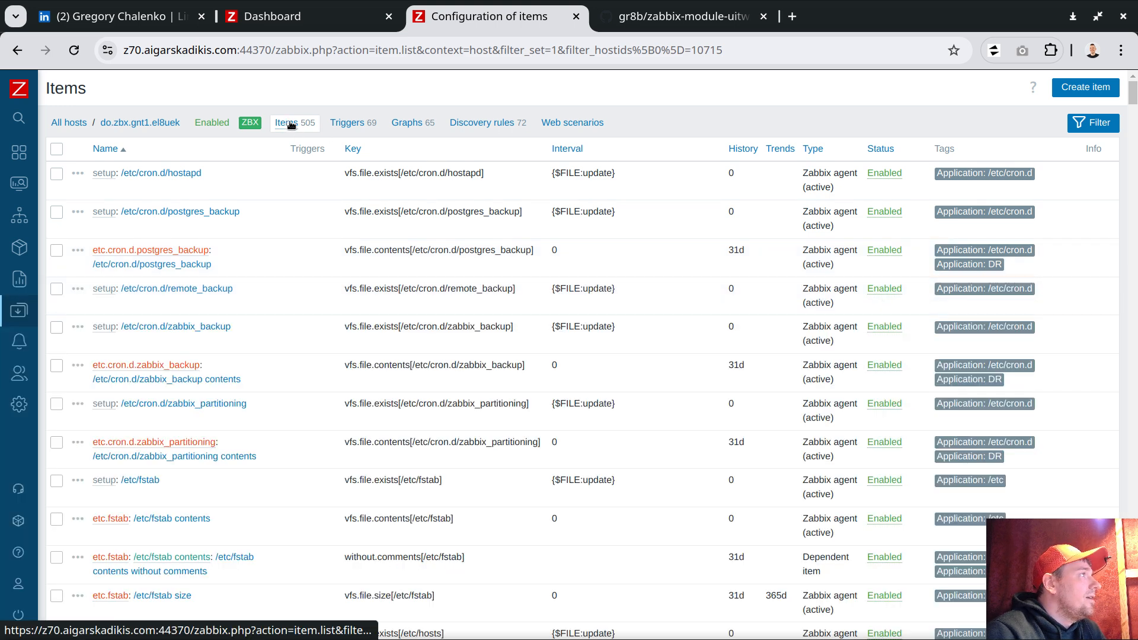
pyautogui.click(292, 124)
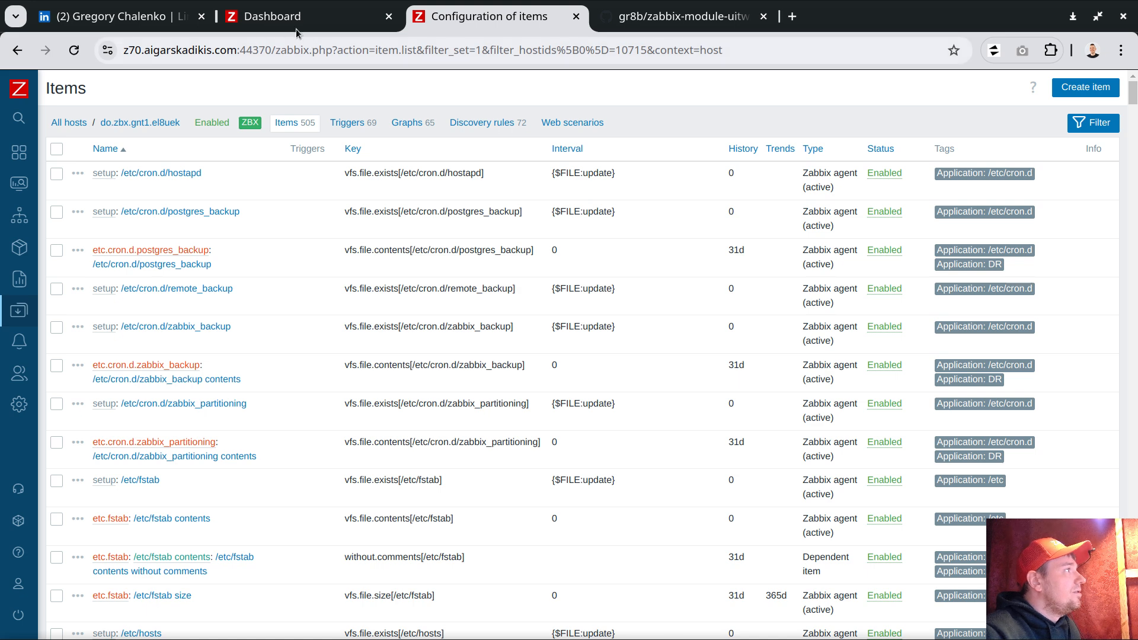
pyautogui.moveTo(278, 50); pyautogui.dragTo(743, 56)
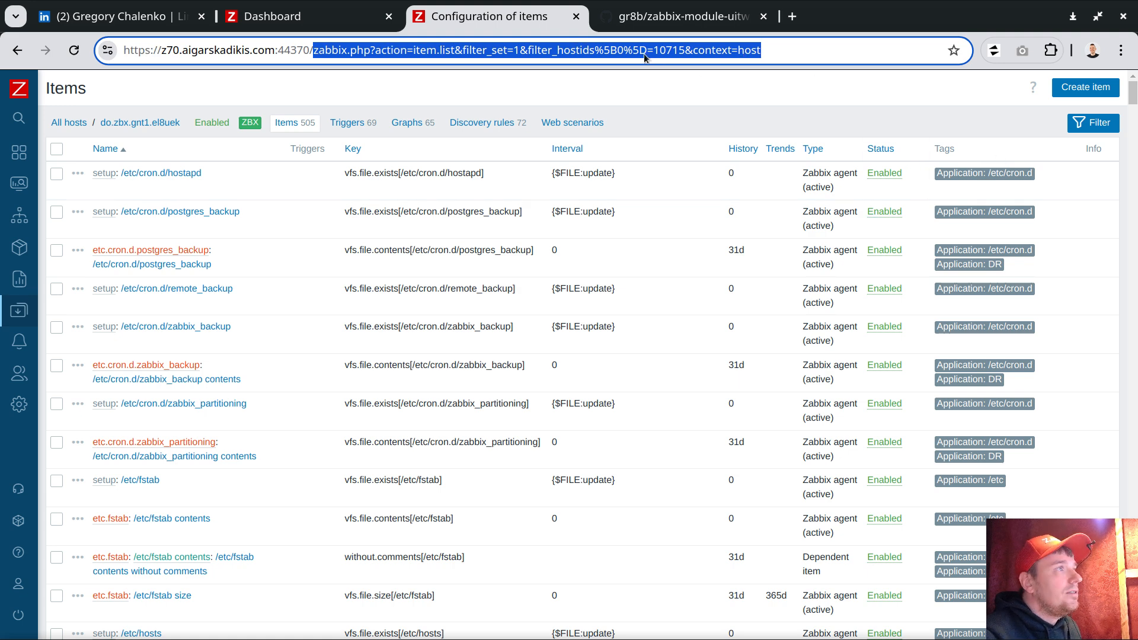
pyautogui.rightClick(640, 55)
pyautogui.click(695, 179)
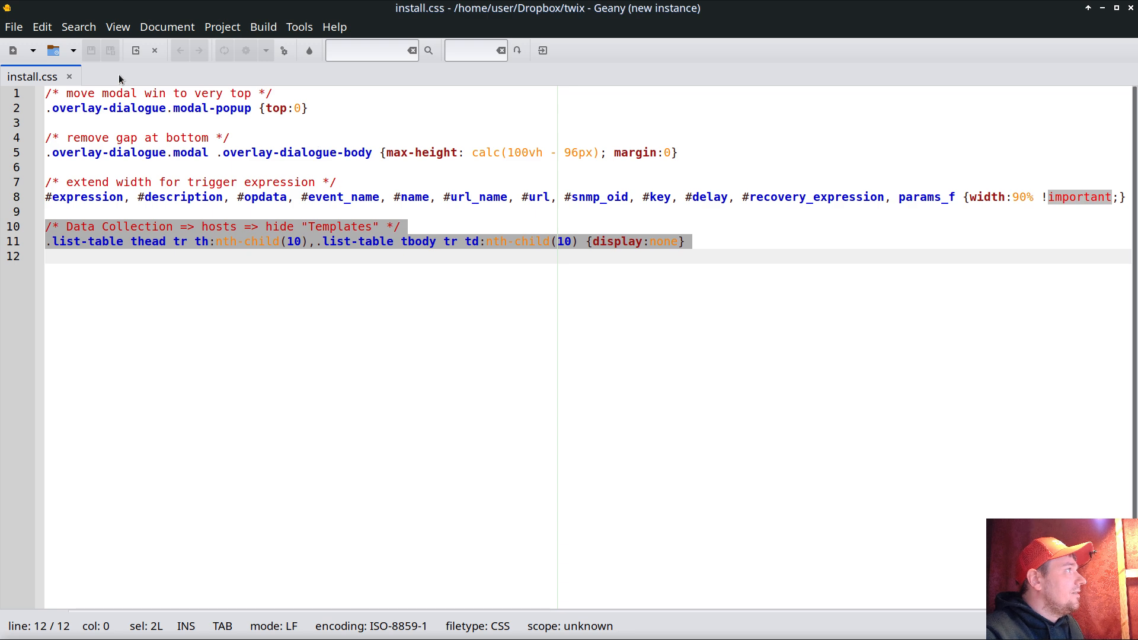
# - In a new Geany document, paste the item-list address and duplicate it onto line 3
pyautogui.hotkey('ctrl', 'n')
pyautogui.hotkey('ctrl', 'v')
pyautogui.press('Return')
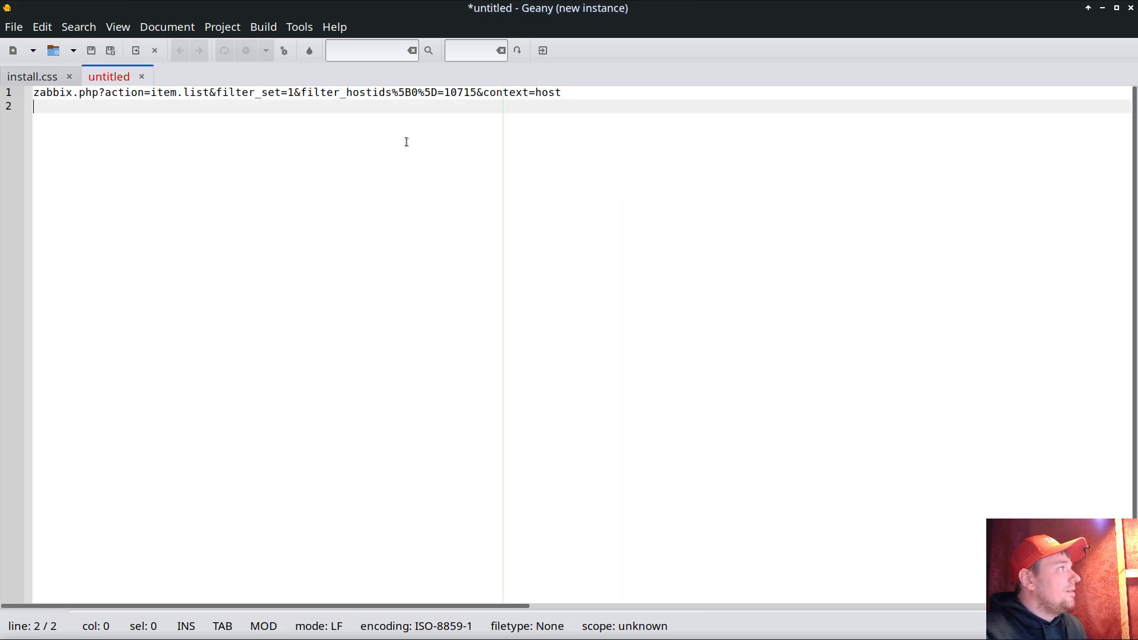
pyautogui.moveTo(618, 102); pyautogui.dragTo(33, 93)
pyautogui.hotkey('ctrl', 'c')
pyautogui.press('End')
pyautogui.press('Return')
pyautogui.press('Return')
pyautogui.hotkey('ctrl', 'v')
# - Rewrite line 3 as zabbix.php.*action=item.list.*context=host and copy the pattern
pyautogui.click(102, 120)
pyautogui.press('BackSpace')
pyautogui.write('.*')
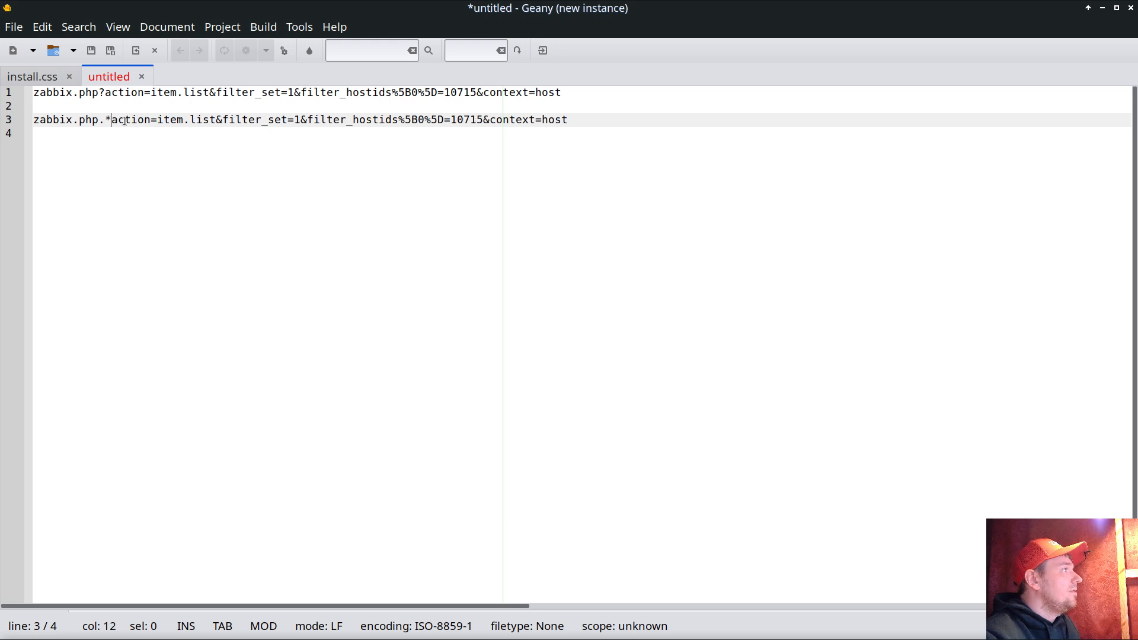
pyautogui.click(223, 120)
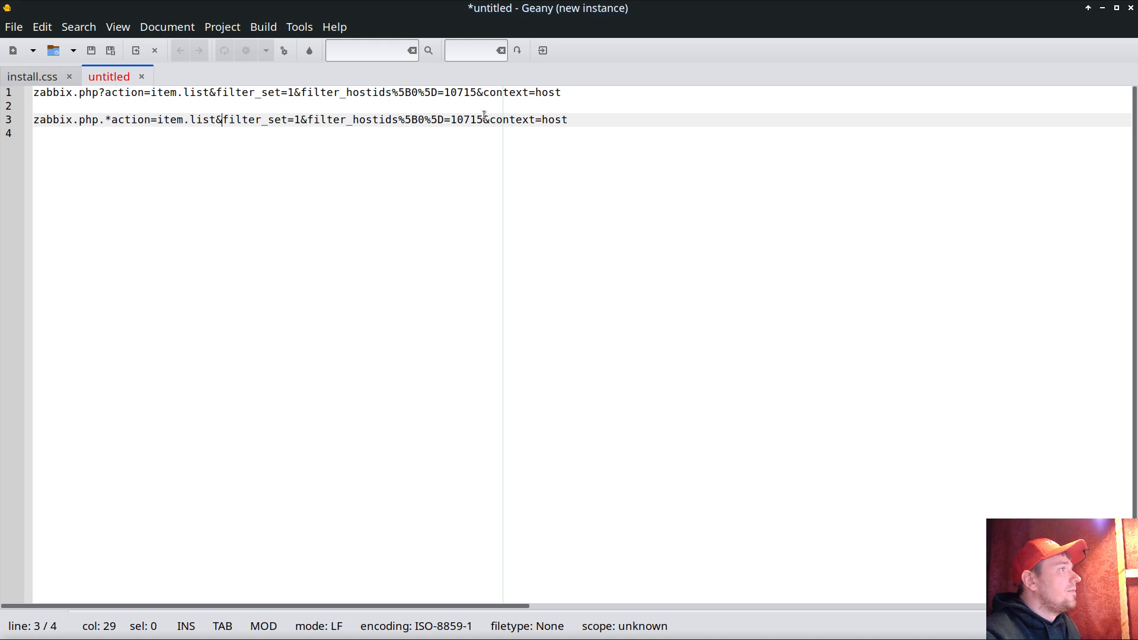
pyautogui.moveTo(490, 119); pyautogui.dragTo(219, 118)
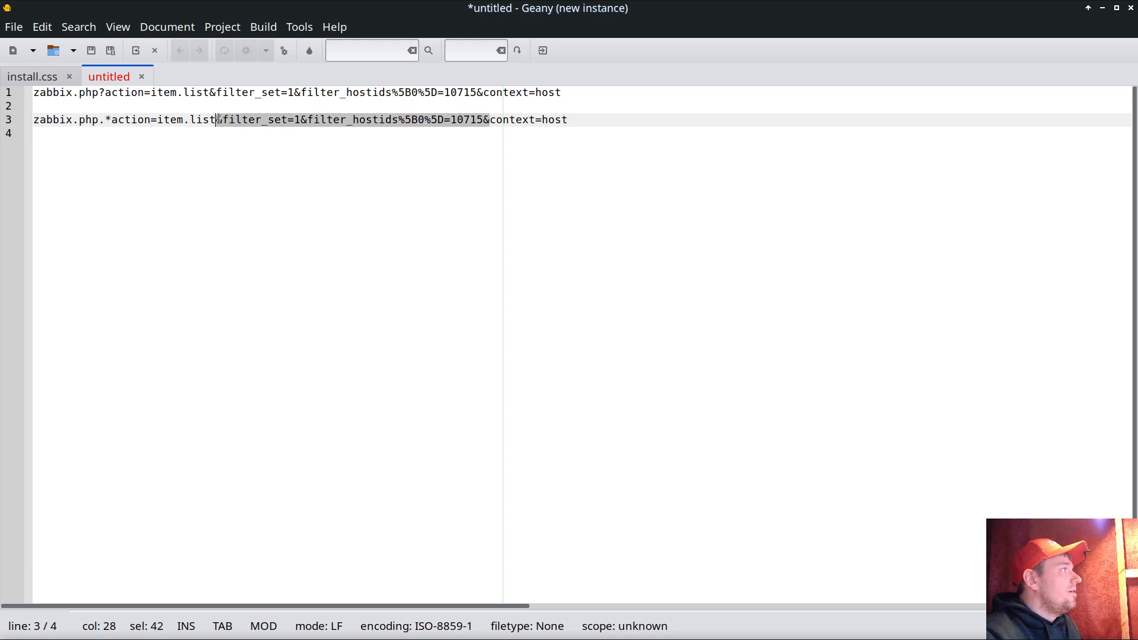
pyautogui.write('.*action=item.list.*')
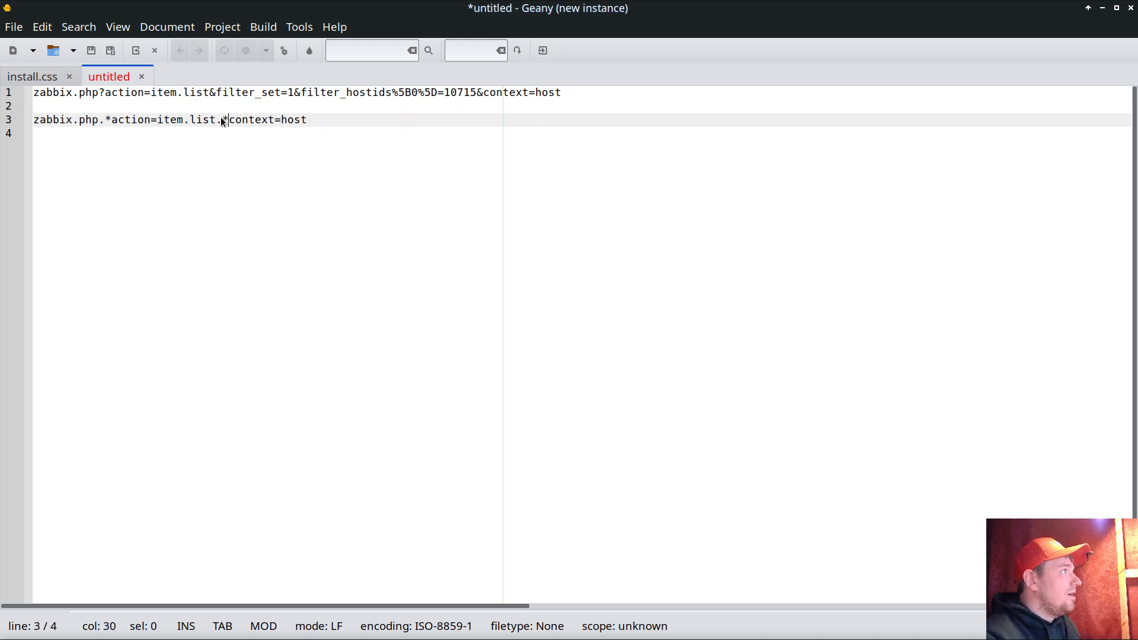
pyautogui.click(281, 190)
pyautogui.moveTo(112, 120); pyautogui.dragTo(310, 131)
pyautogui.click(140, 150)
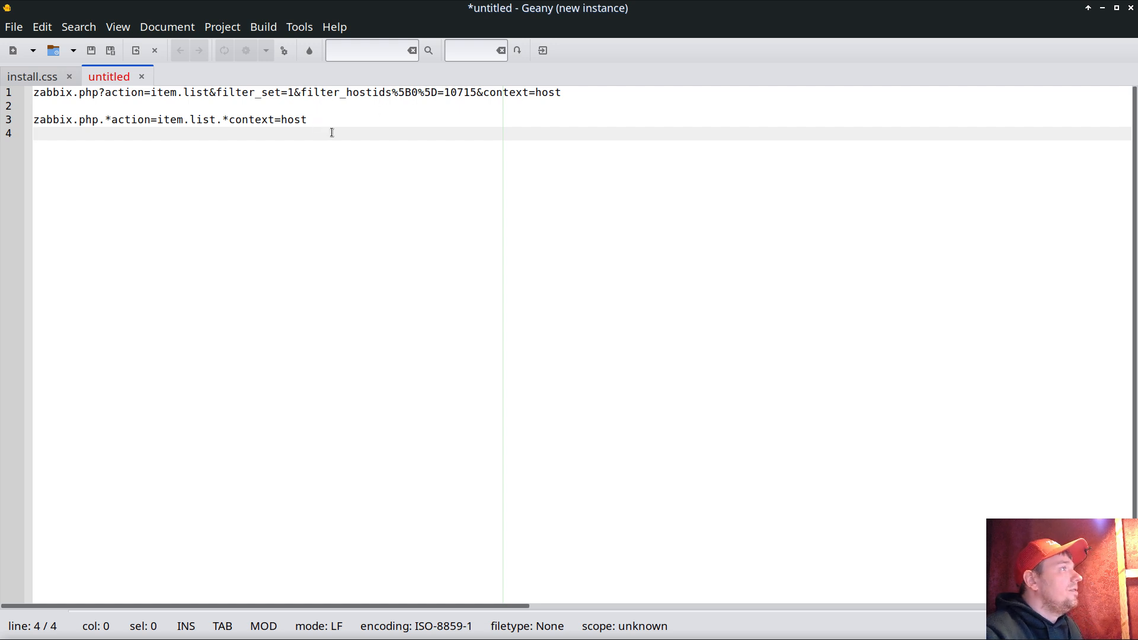
pyautogui.moveTo(318, 119); pyautogui.dragTo(31, 120)
pyautogui.rightClick(73, 122)
pyautogui.click(128, 195)
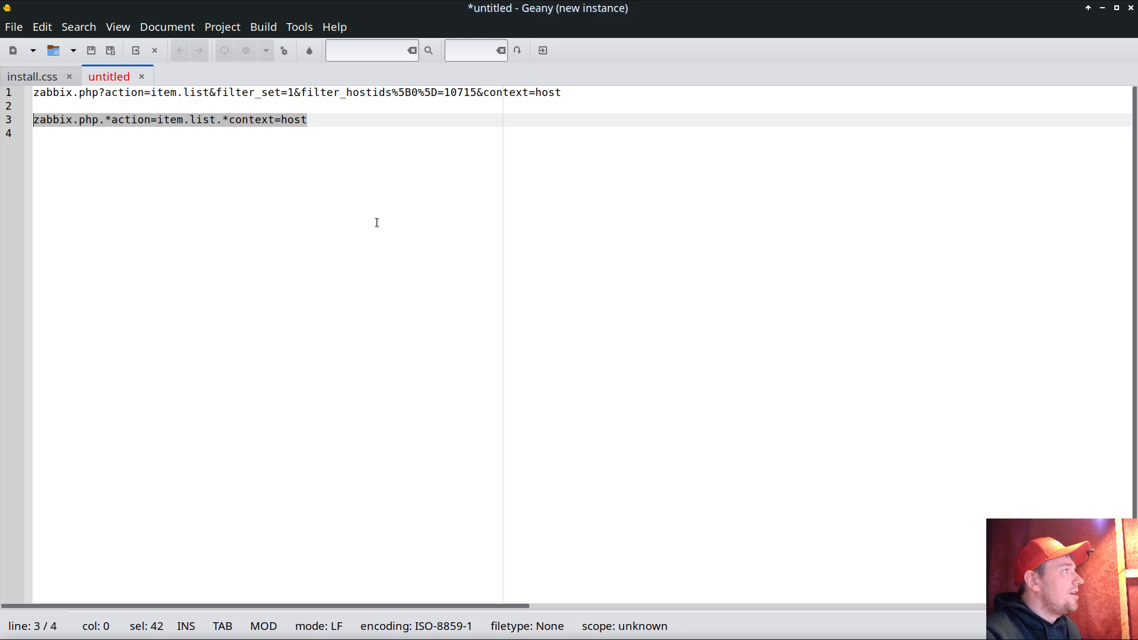
# - Minimize Geany and return to the Zabbix dashboard with its navigation menu expanded
pyautogui.click(1104, 10)
pyautogui.click(308, 16)
pyautogui.moveTo(2, 508)
pyautogui.click(65, 403)
pyautogui.scroll(-2, 71, 564)
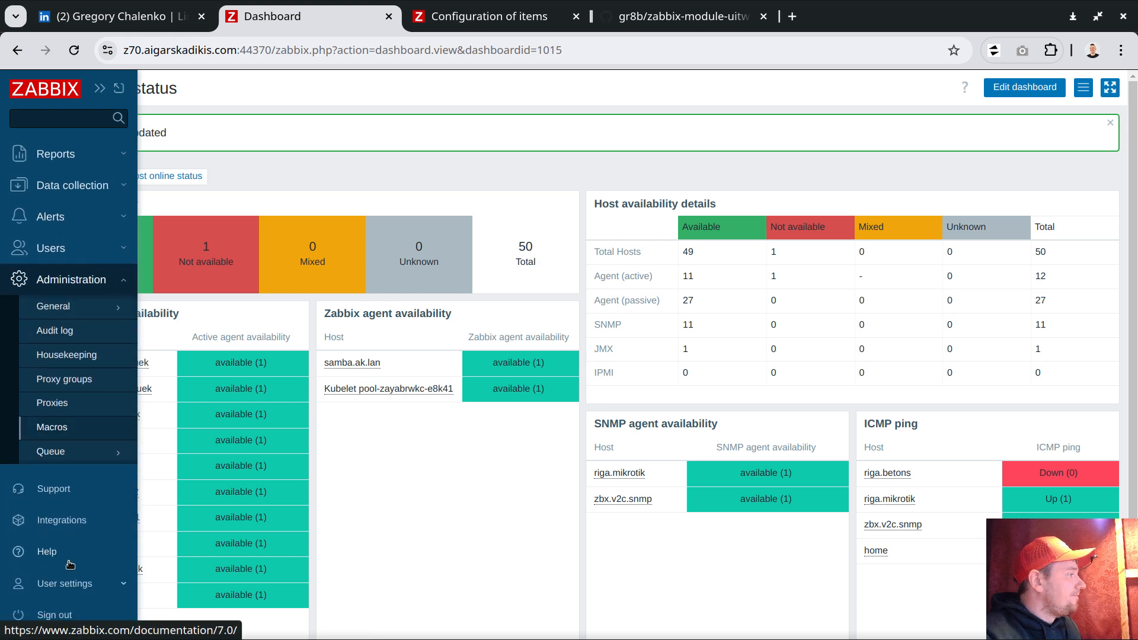
# - In UI Twix, replace the second style's action with the zabbix.php.*action=item.list.*context=host regex and update the profile
pyautogui.click(65, 583)
pyautogui.click(53, 602)
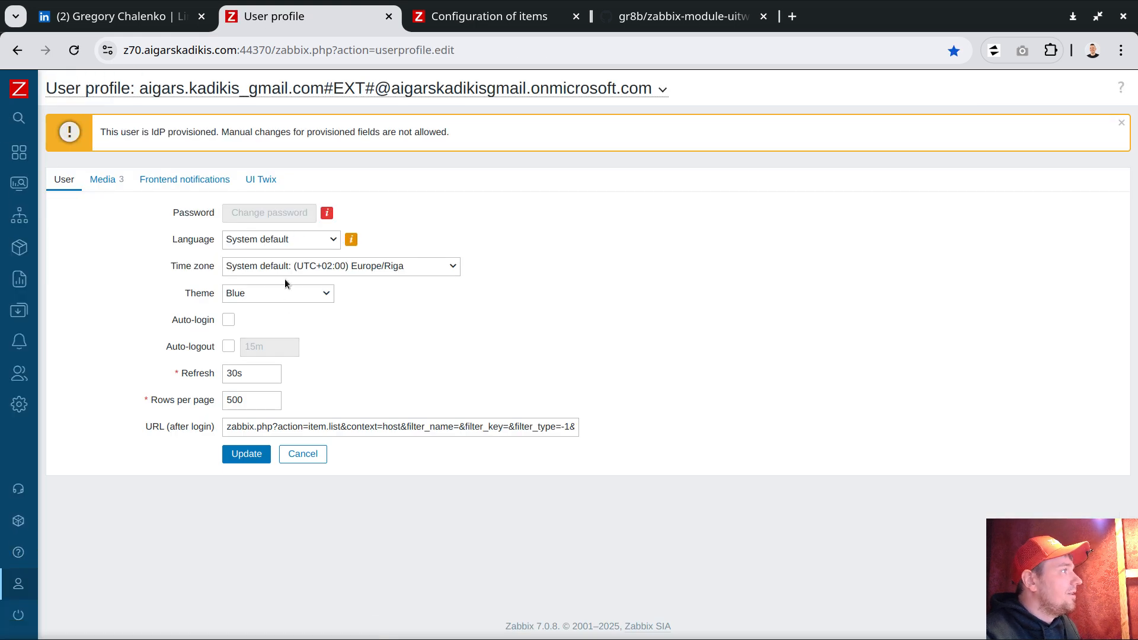
pyautogui.click(269, 184)
pyautogui.click(303, 425)
pyautogui.press('End')
pyautogui.hotkey('ctrl', 'a')
pyautogui.hotkey('ctrl', 'v')
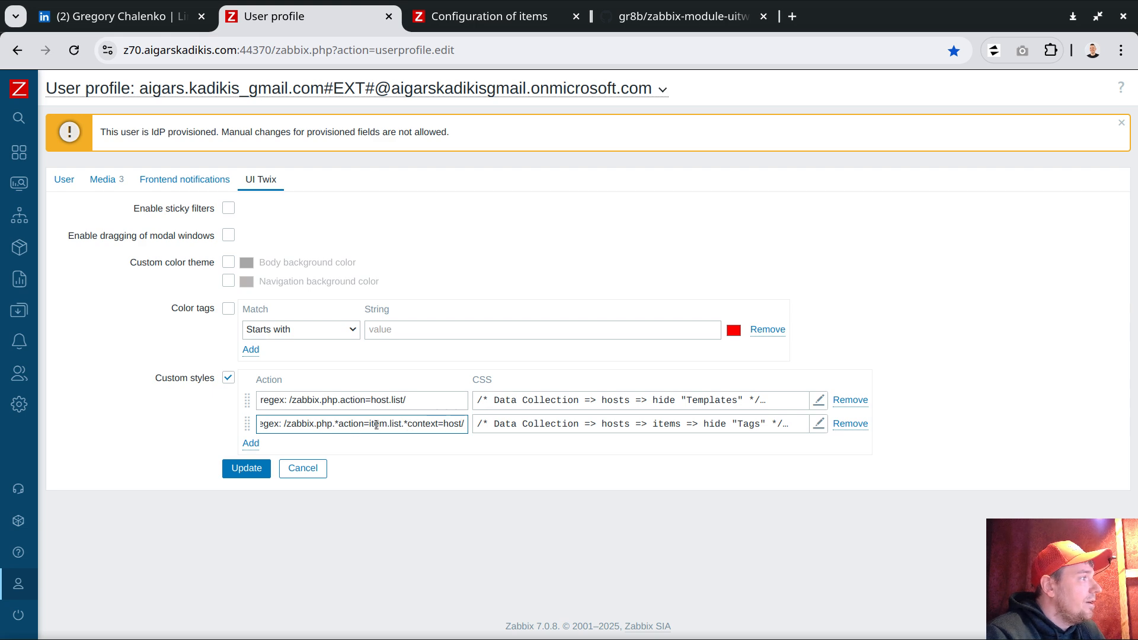
pyautogui.click(247, 468)
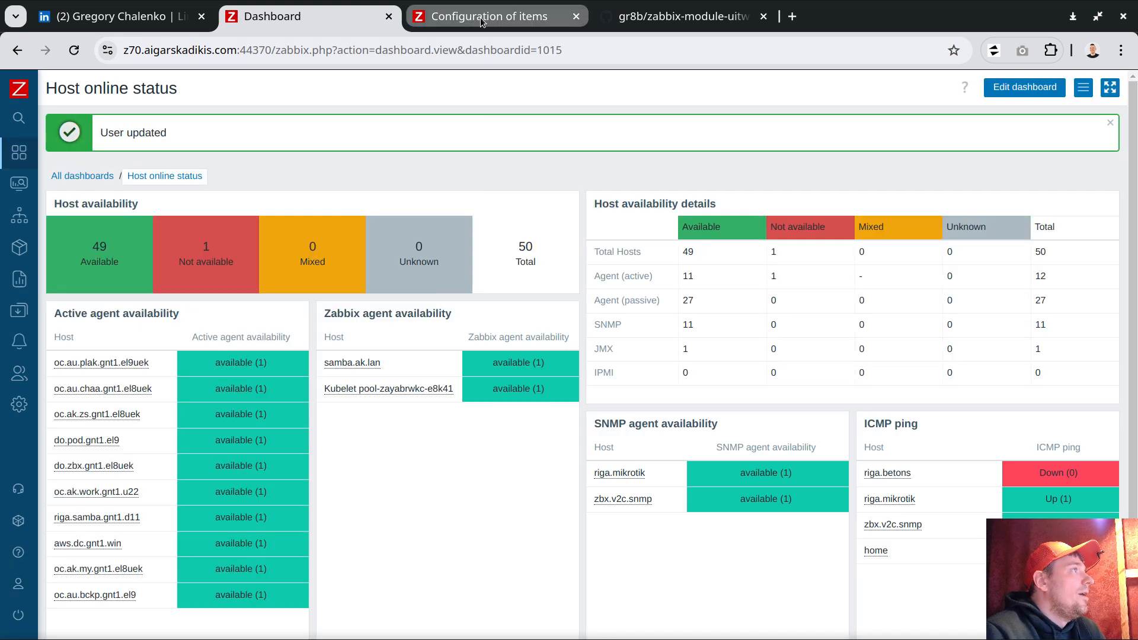
pyautogui.click(482, 18)
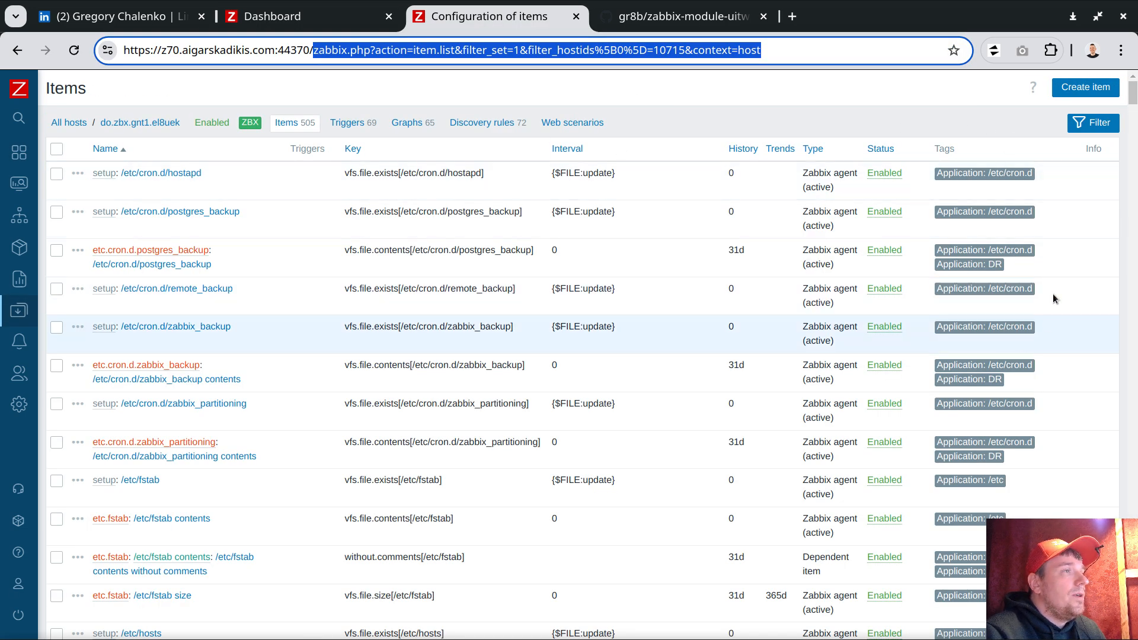
# - Reload the Items page for host do.zbx.gnt1.el8uek and start a new item
pyautogui.press('Return')
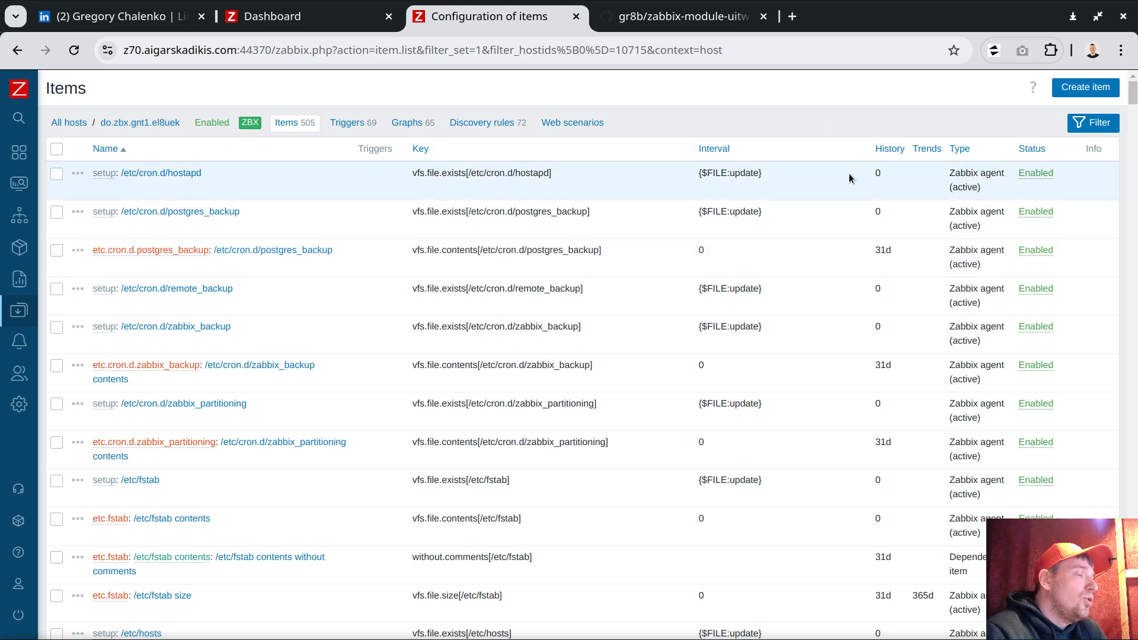
pyautogui.click(1076, 89)
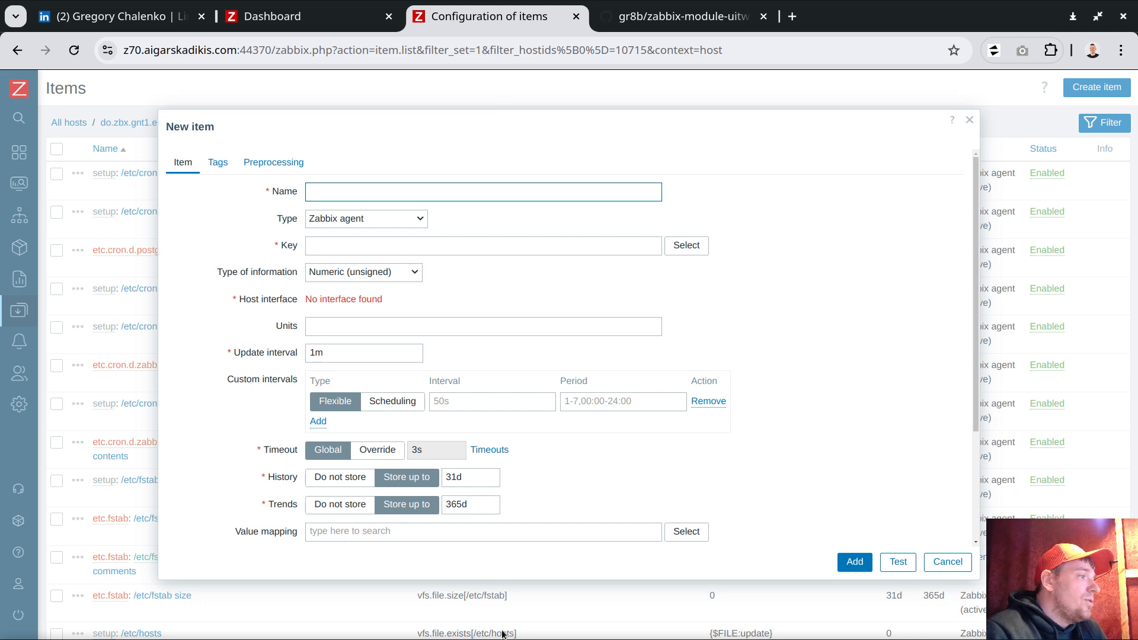
# - Scroll through the New item form's fields, then go back to the Host online status dashboard
pyautogui.moveTo(977, 343)
pyautogui.mouseDown()
pyautogui.moveTo(978, 413)
pyautogui.moveTo(979, 324)
pyautogui.mouseUp()
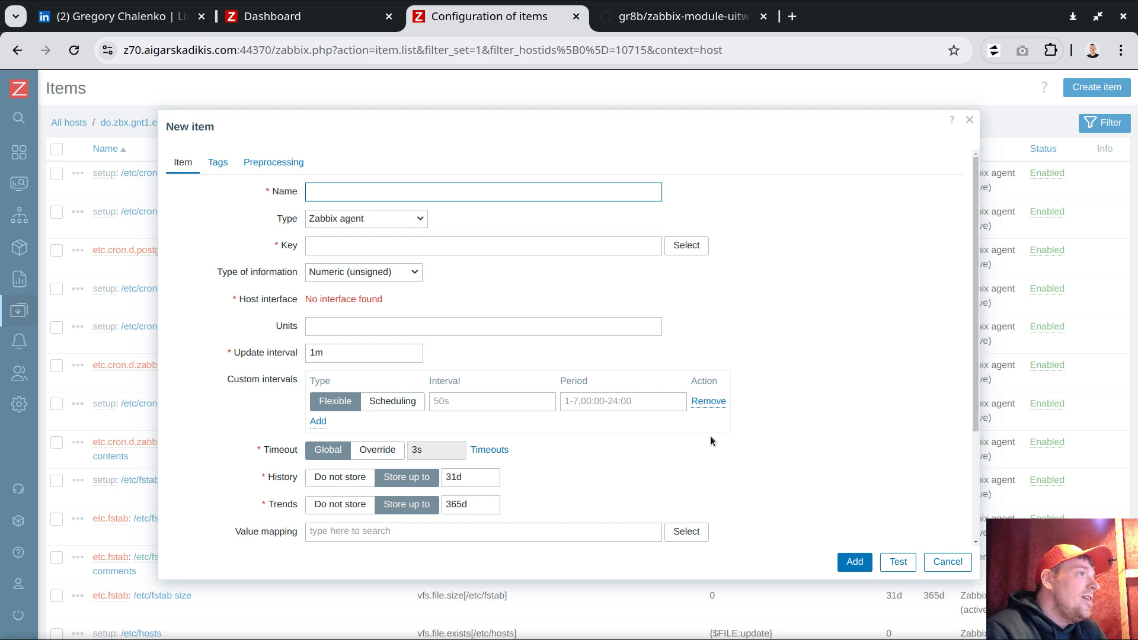
pyautogui.scroll(-3, 973, 291)
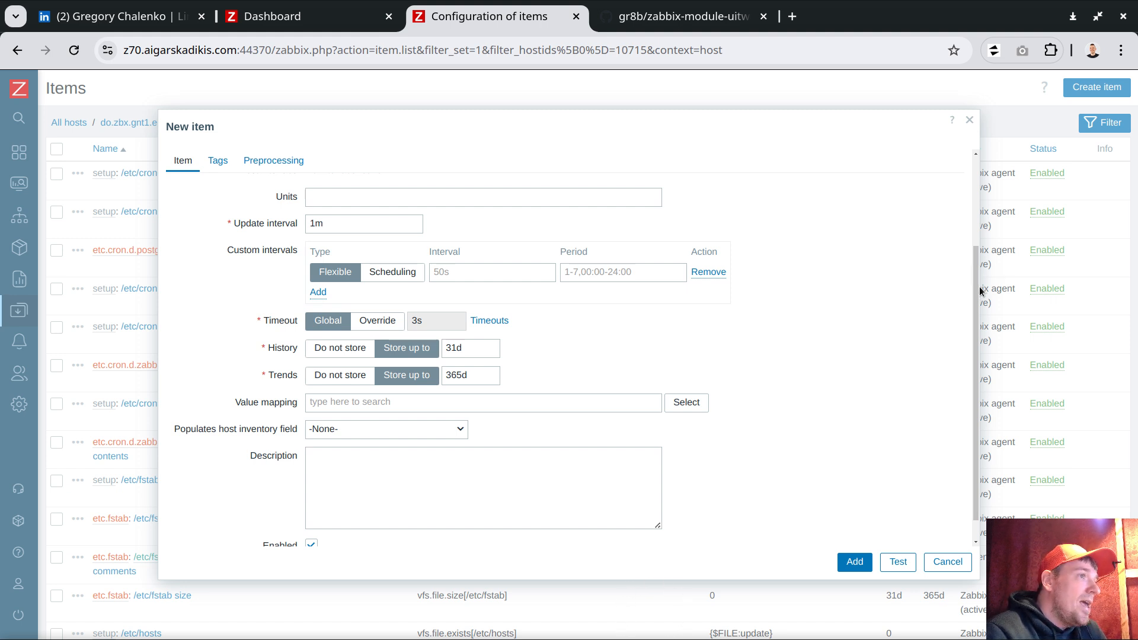
pyautogui.moveTo(976, 294); pyautogui.dragTo(977, 257)
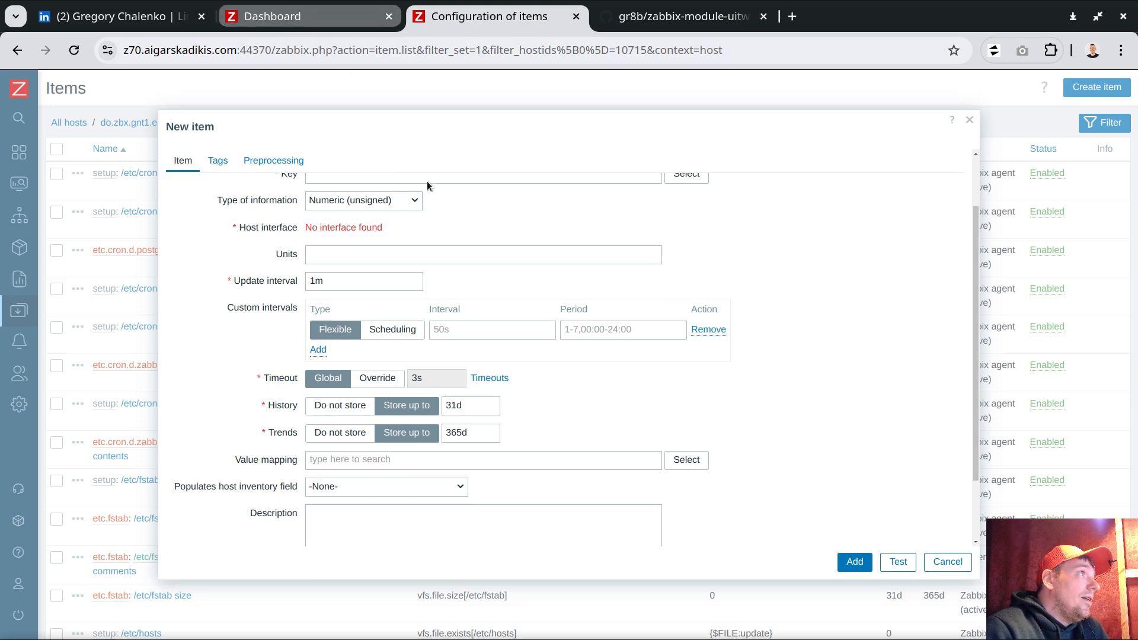
pyautogui.click(273, 16)
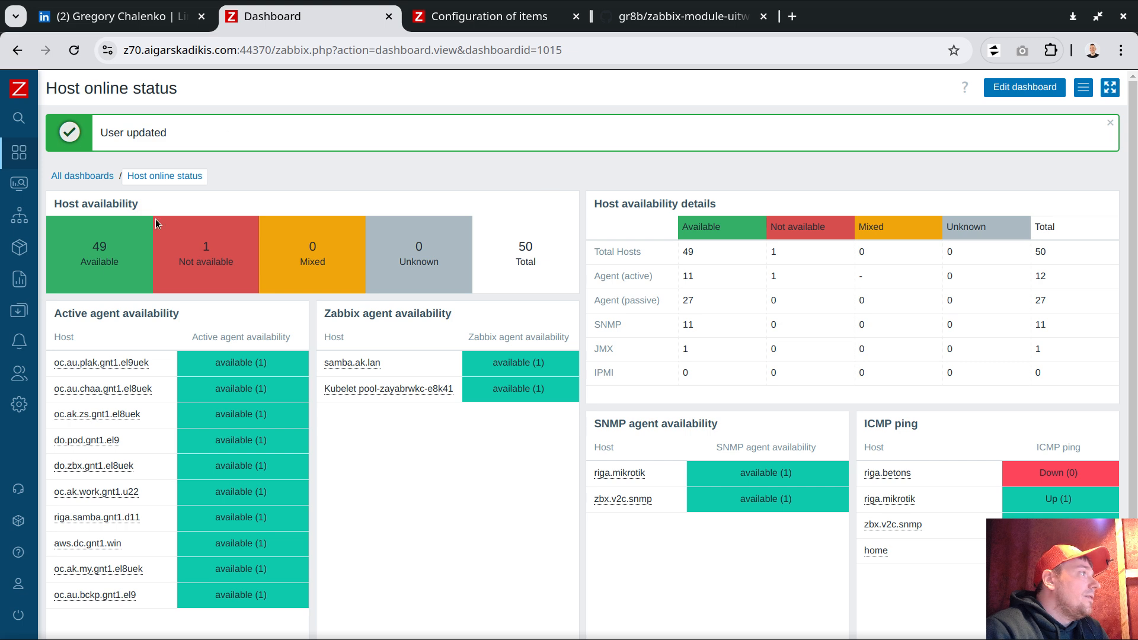
# - Open the UI Twix profile settings and add an empty third custom style row
pyautogui.moveTo(18, 613)
pyautogui.scroll(-3, 72, 580)
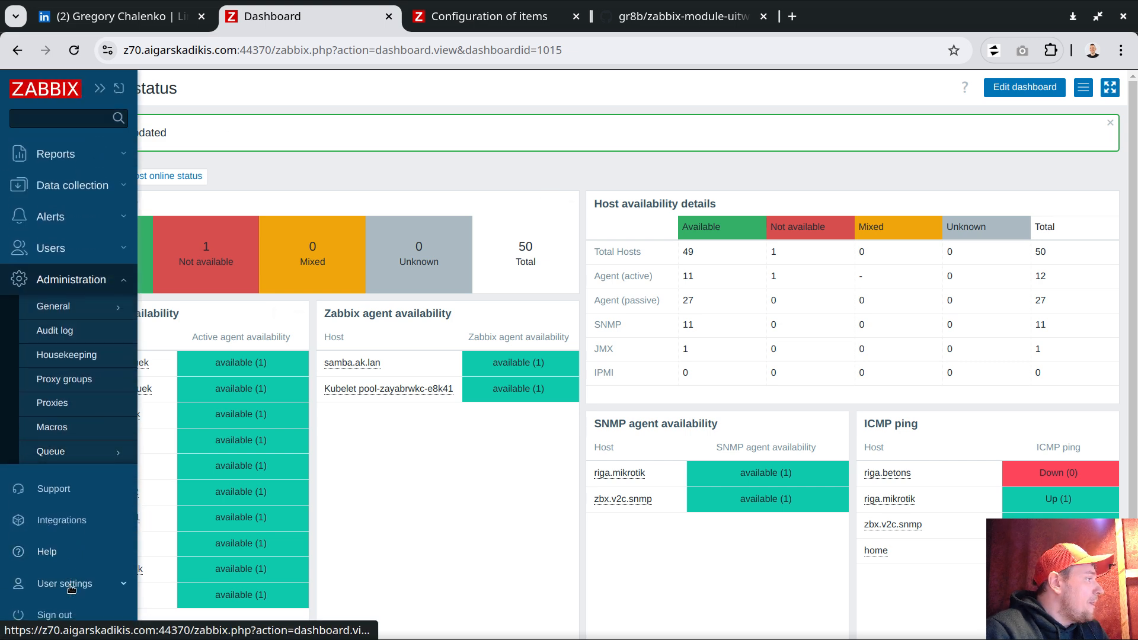
pyautogui.click(67, 583)
pyautogui.click(51, 610)
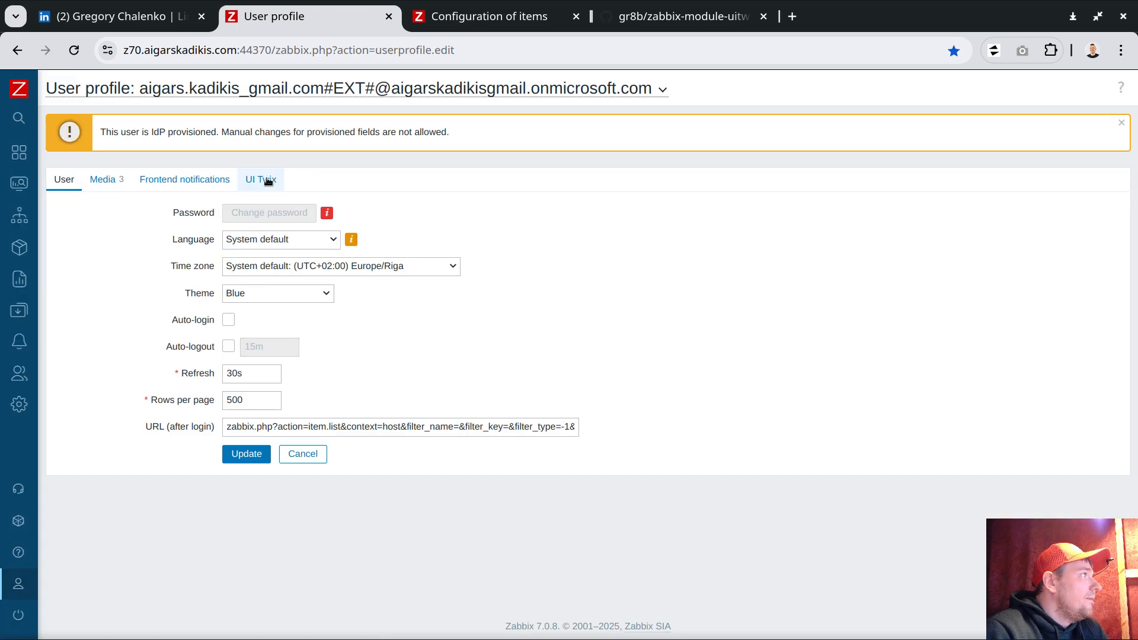
pyautogui.click(266, 180)
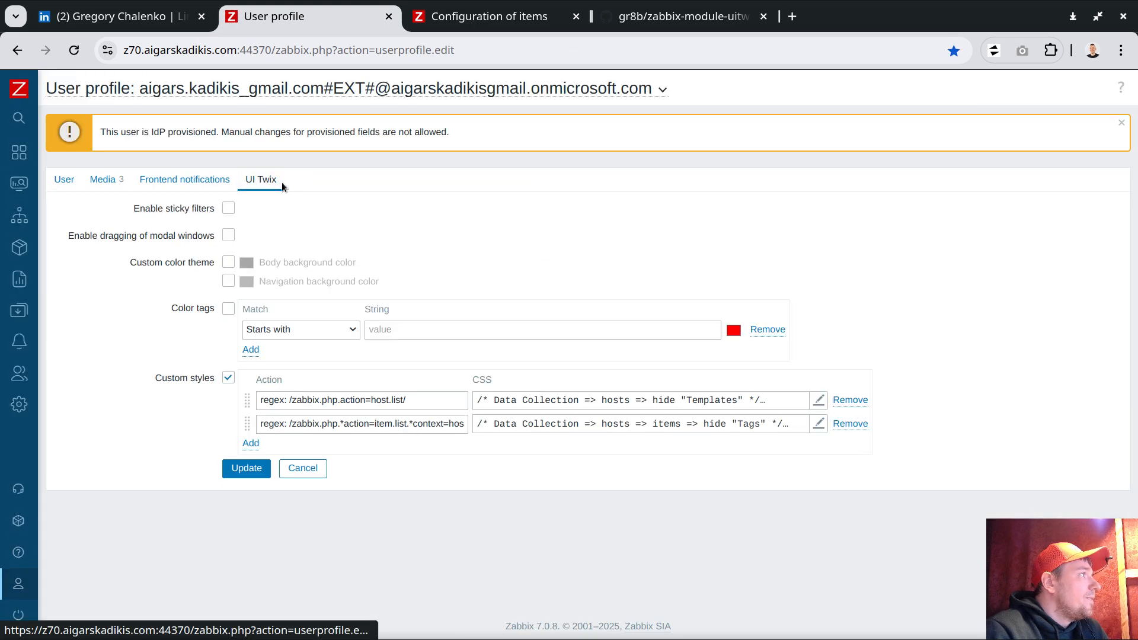
pyautogui.click(249, 445)
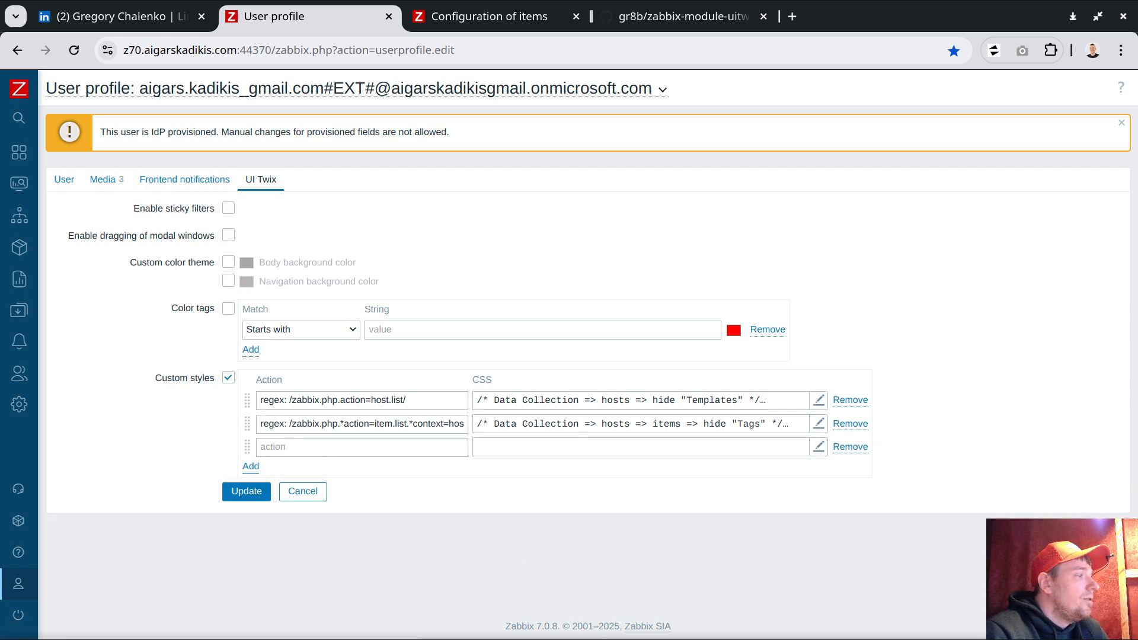
# - Paste the move-modal-window-to-very-top CSS ({top:0}) from install.css into the third style and apply it
pyautogui.hotkey('alt', 'Tab')
pyautogui.click(51, 80)
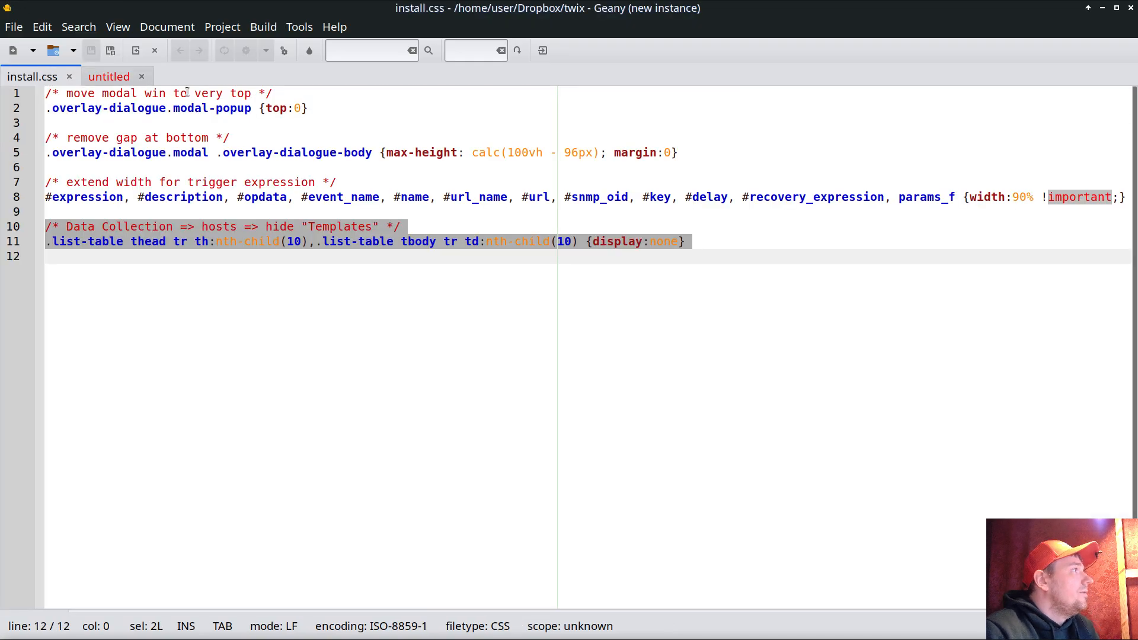
pyautogui.moveTo(330, 114); pyautogui.dragTo(1, 69)
pyautogui.hotkey('alt', 'Tab')
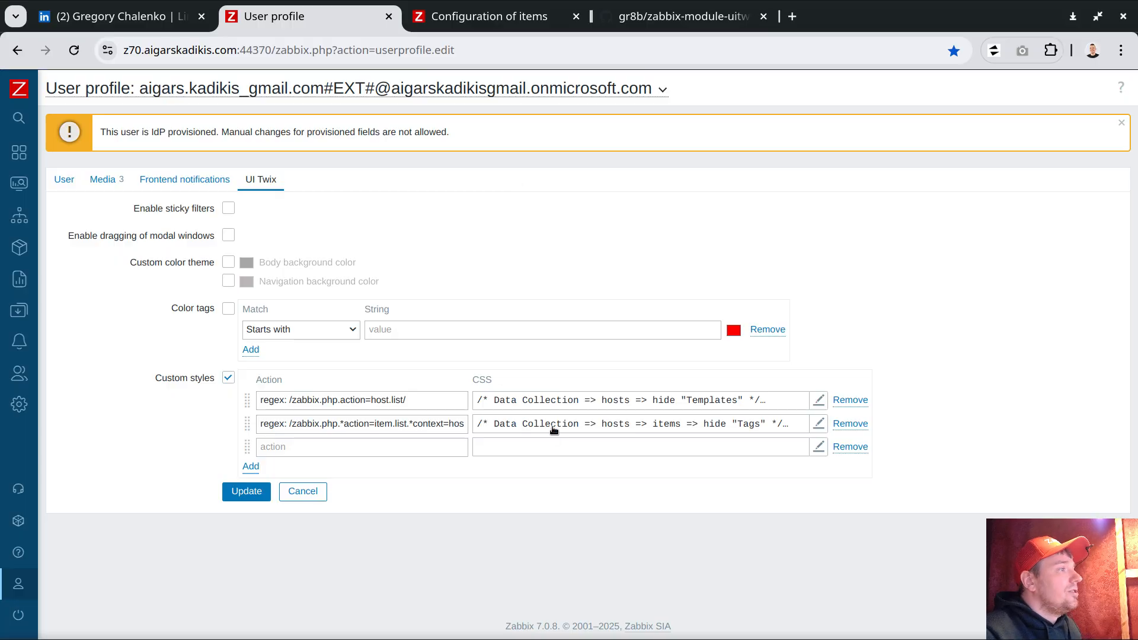
pyautogui.click(548, 447)
pyautogui.write('/* move modal win to very top */ .overlay-dialogue.modal-popup {top:0}')
pyautogui.doubleClick(249, 156)
pyautogui.moveTo(249, 156); pyautogui.dragTo(221, 175)
pyautogui.click(457, 183)
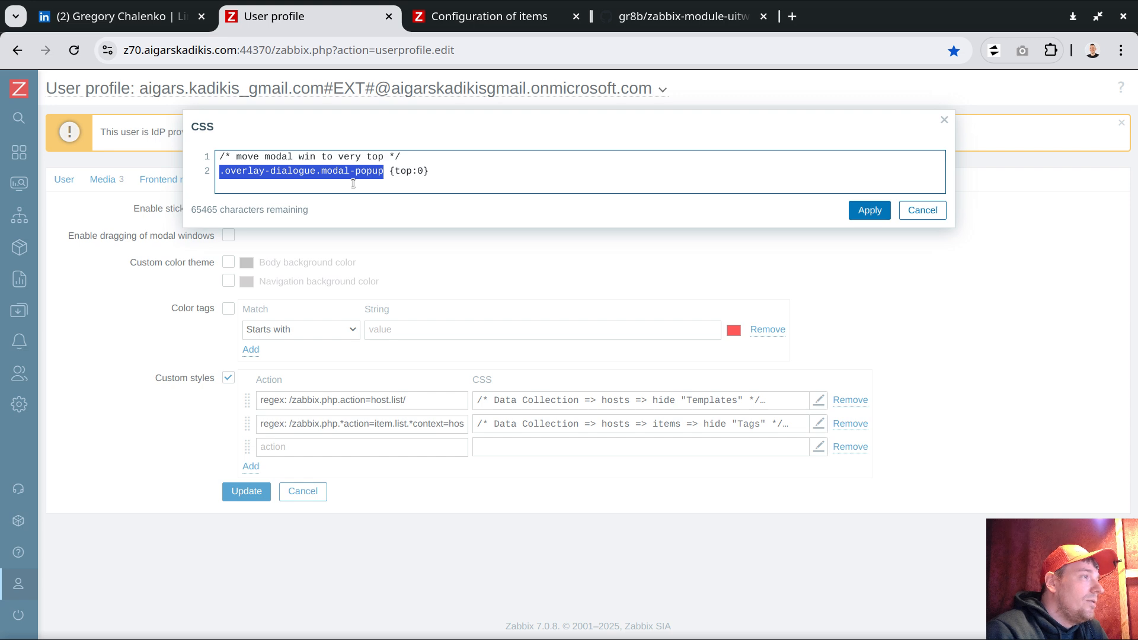
pyautogui.click(456, 175)
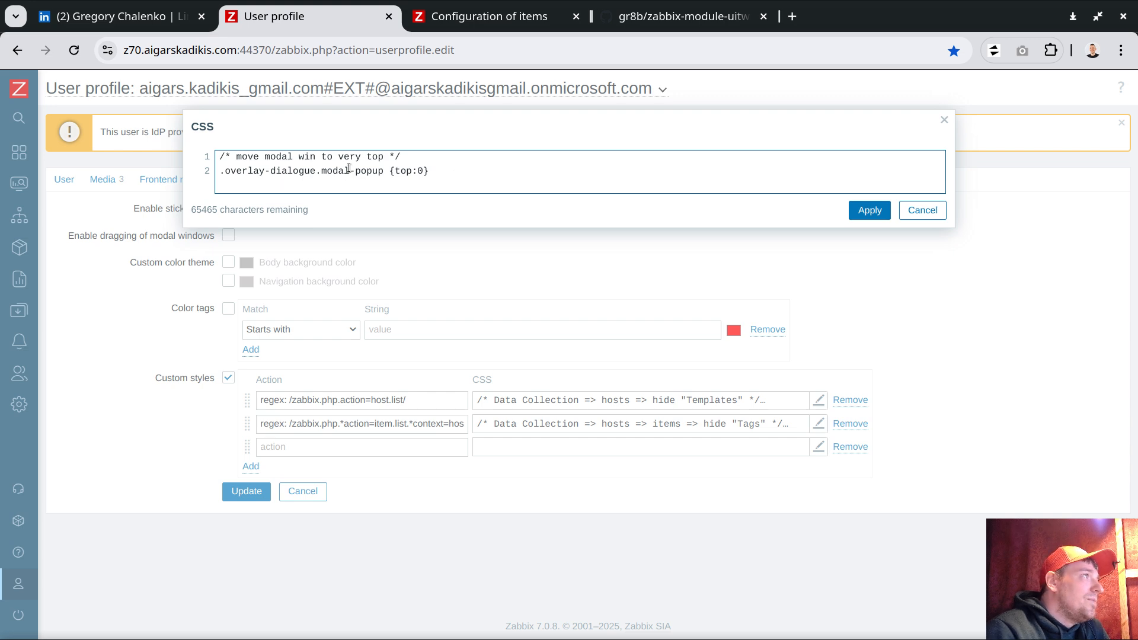
pyautogui.moveTo(392, 171); pyautogui.dragTo(430, 172)
pyautogui.click(449, 181)
pyautogui.click(871, 211)
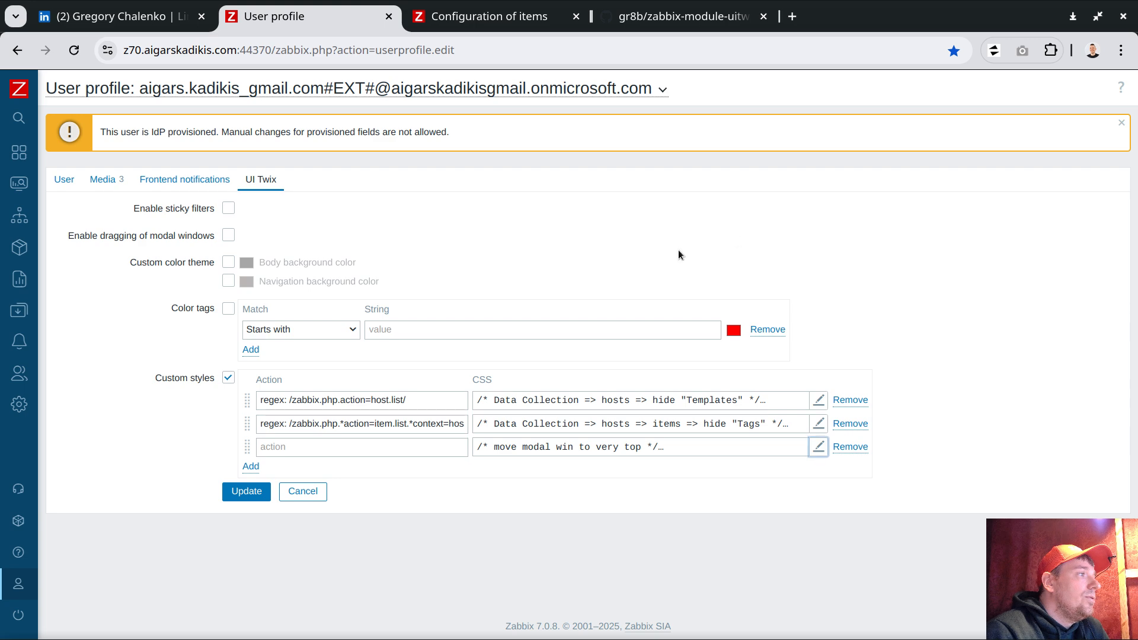
# - Set the third style's action to 'regex: /.*/' and save the profile
pyautogui.click(308, 448)
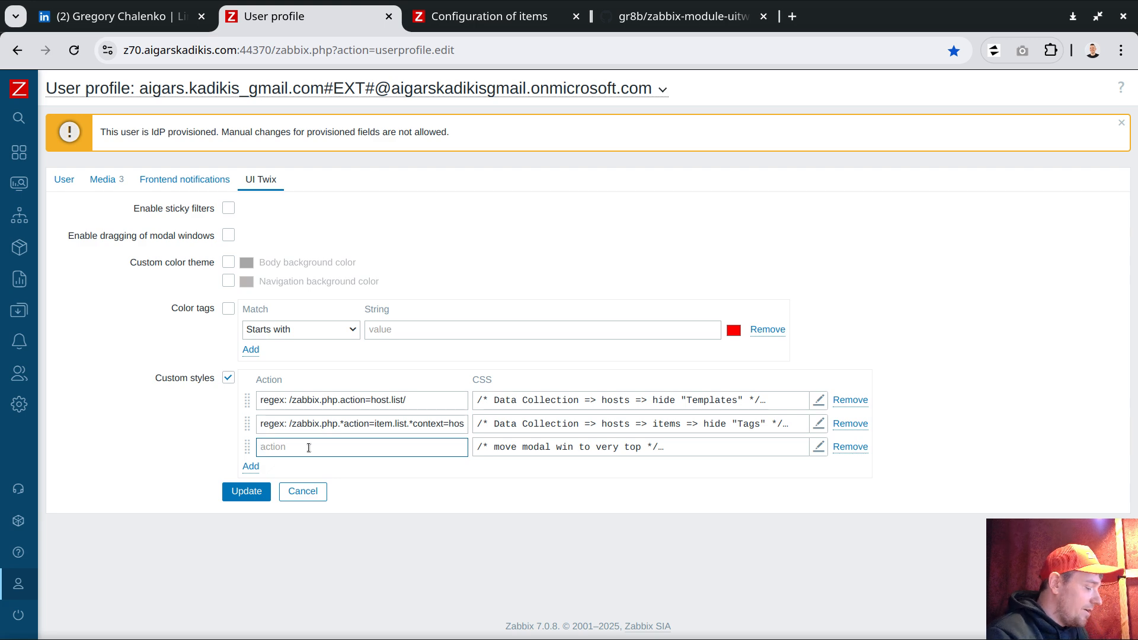
pyautogui.write('regex: /.*/')
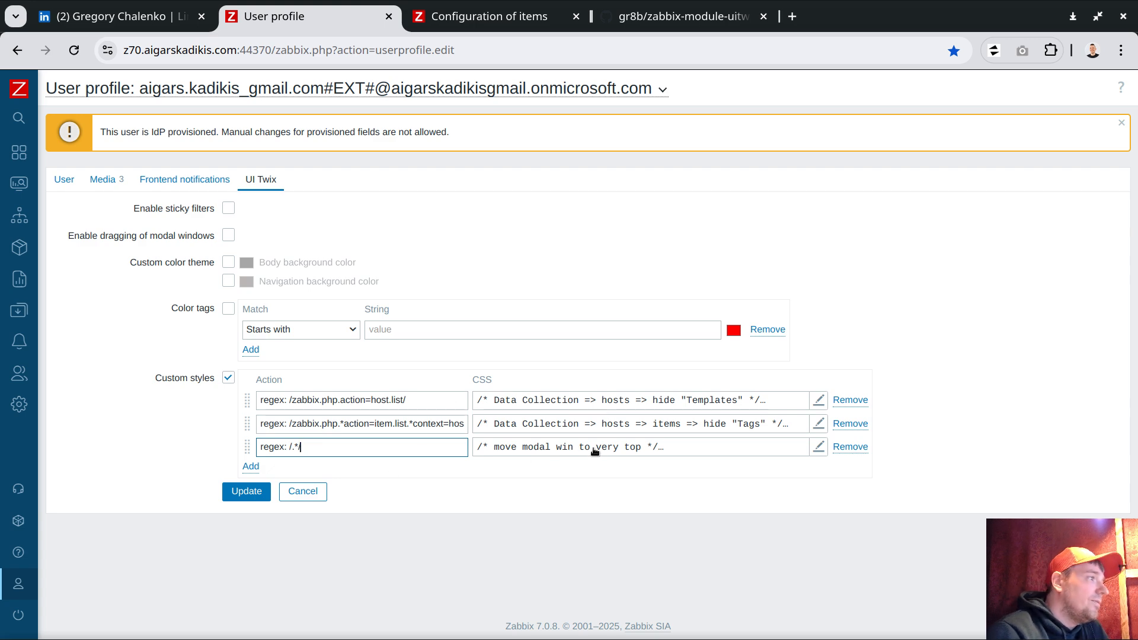
pyautogui.click(246, 491)
# - Cancel the old New item dialog, reload the items list and reopen New item, now at the top
pyautogui.click(517, 20)
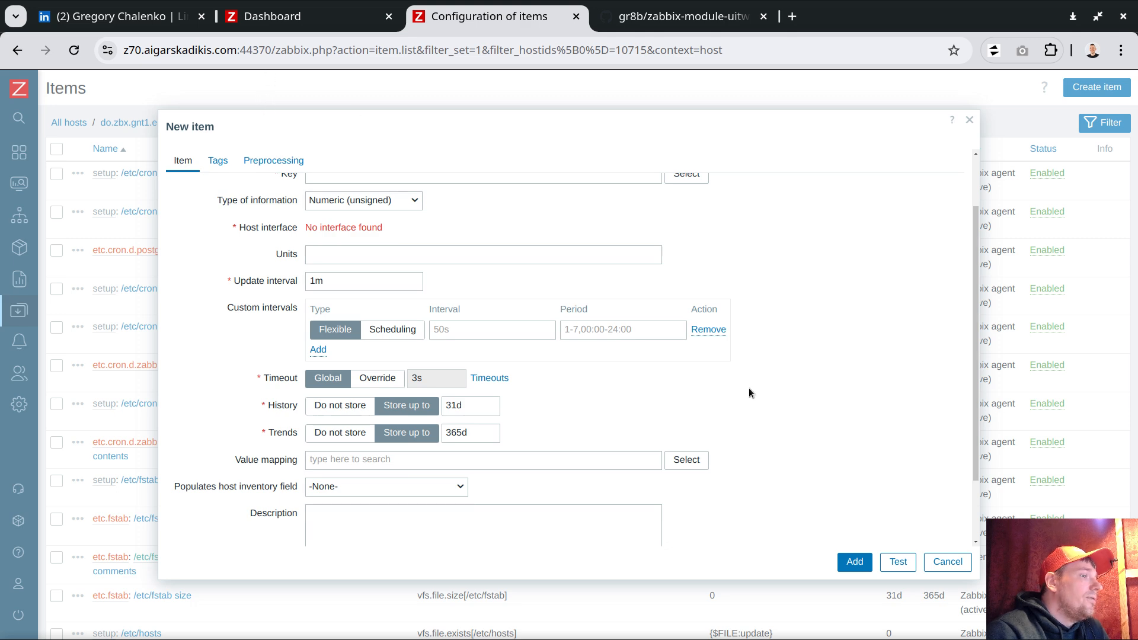
pyautogui.click(946, 557)
pyautogui.click(73, 50)
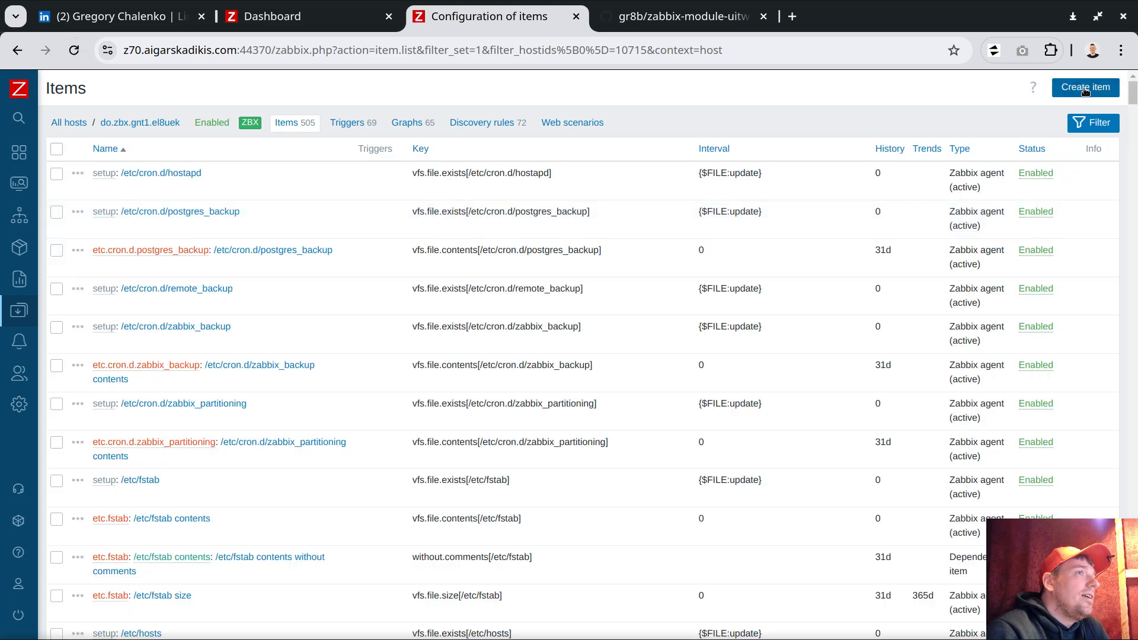
pyautogui.click(1097, 92)
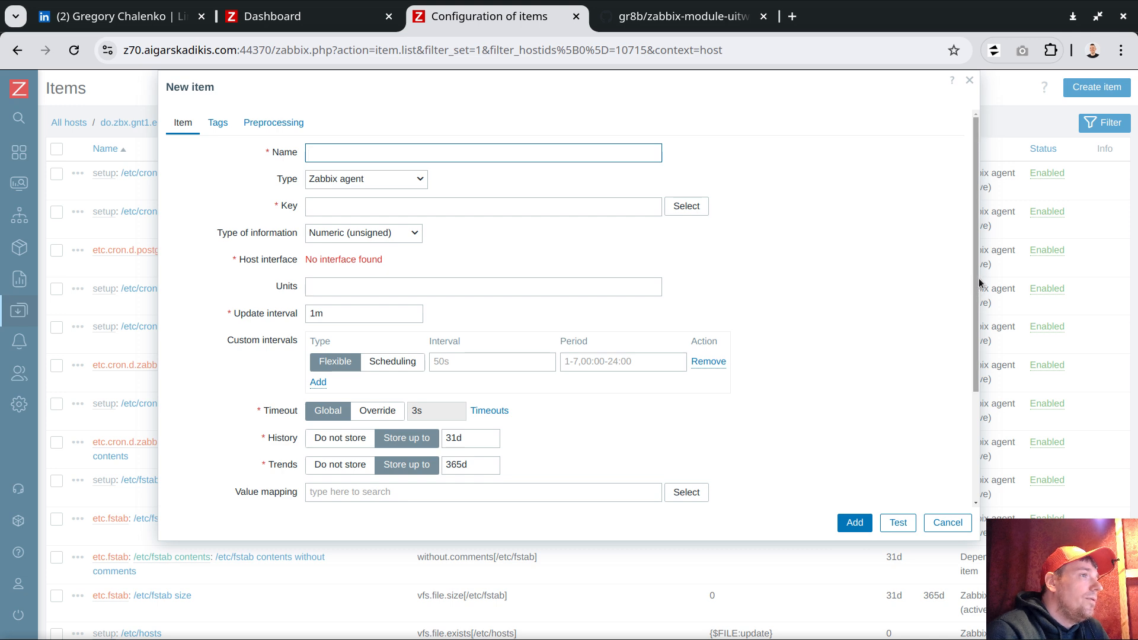
pyautogui.scroll(-3, 973, 361)
pyautogui.scroll(3, 973, 361)
pyautogui.scroll(-3, 973, 407)
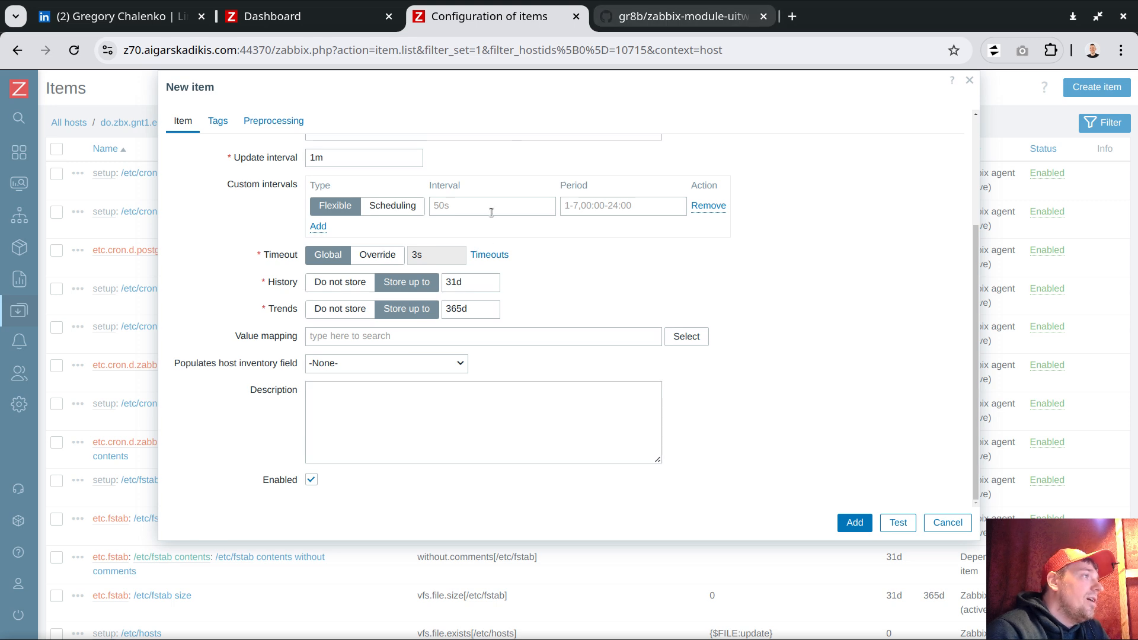
# - Add a fourth UI Twix custom style with action 'regex: /.*/' copied from the third row
pyautogui.click(320, 22)
pyautogui.moveTo(60, 587)
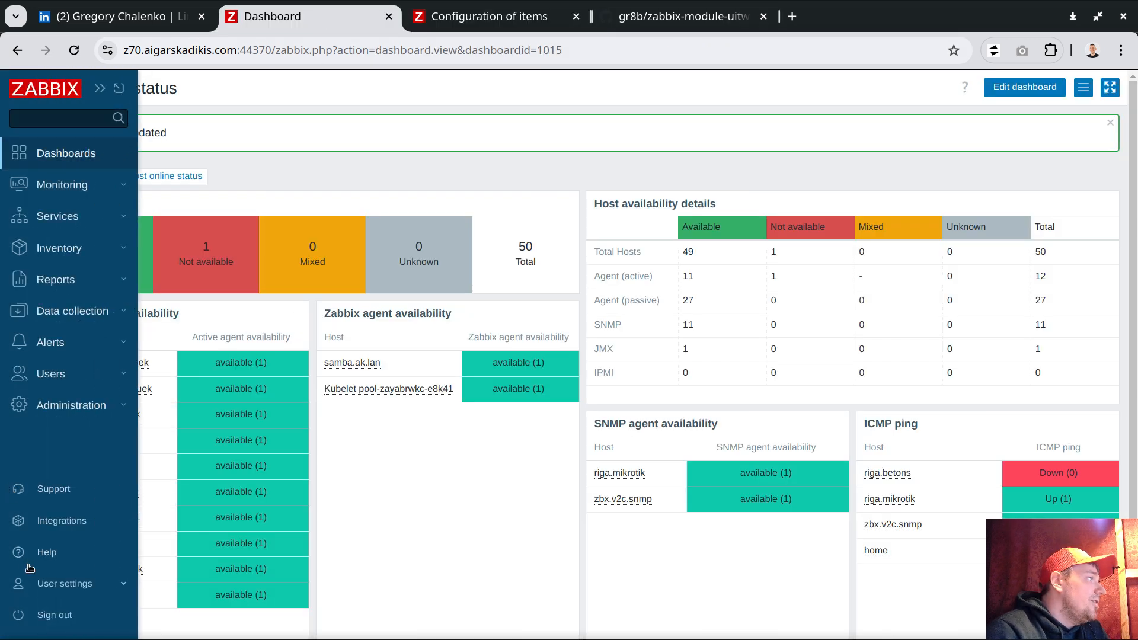
pyautogui.click(61, 584)
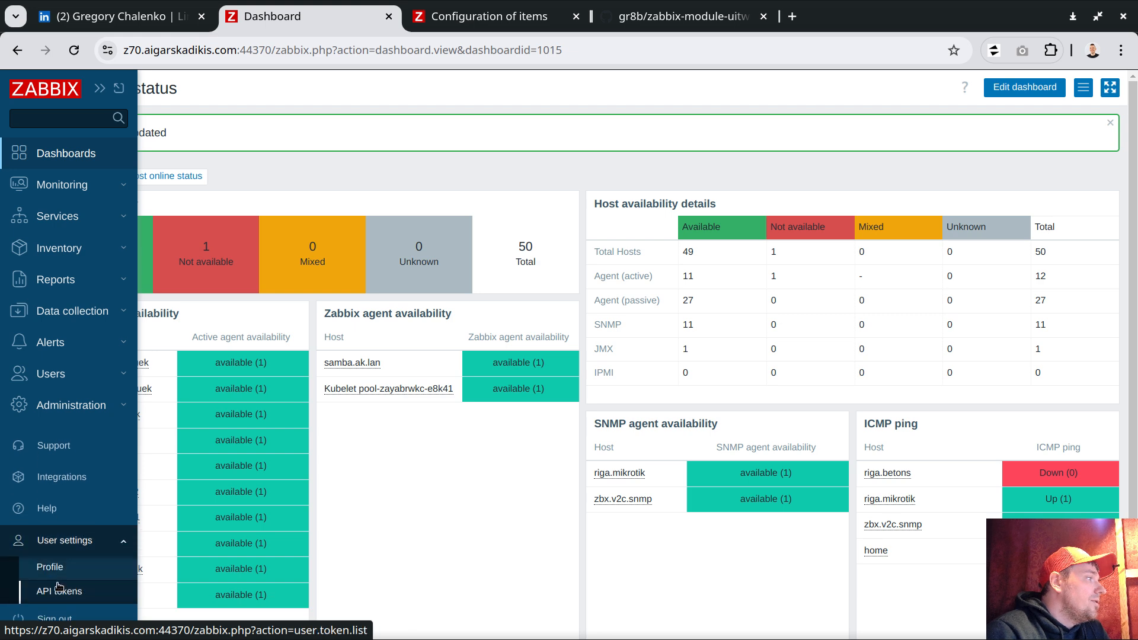
pyautogui.click(47, 620)
pyautogui.click(260, 180)
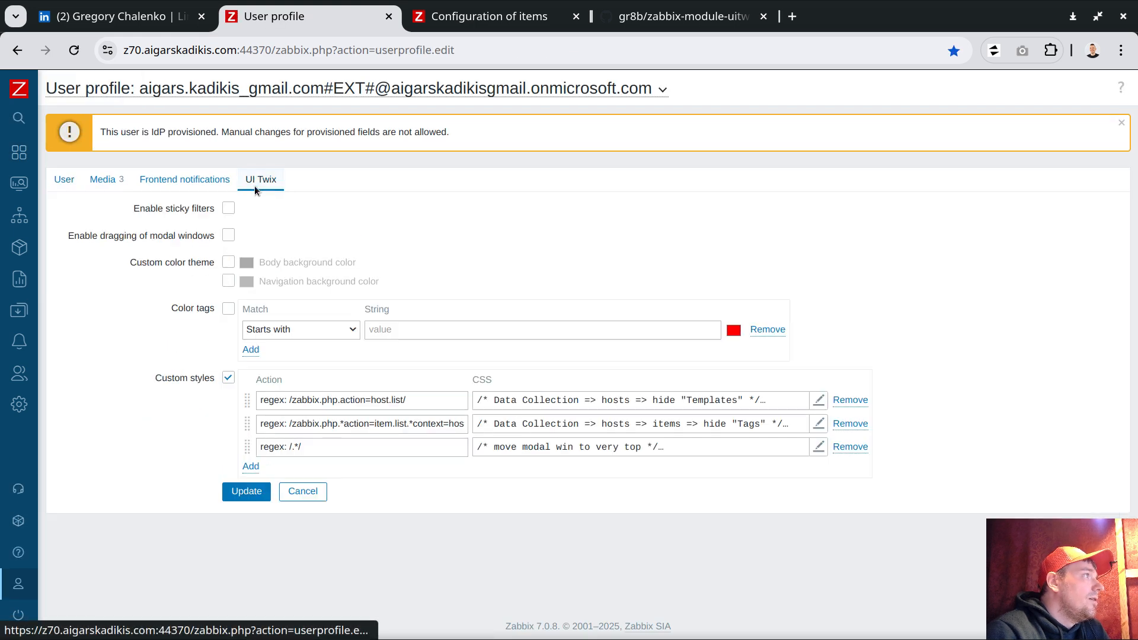
pyautogui.click(251, 466)
pyautogui.tripleClick(307, 449)
pyautogui.hotkey('ctrl', 'c')
pyautogui.click(304, 470)
pyautogui.hotkey('ctrl', 'v')
# - Paste the remove-gap-at-bottom CSS from Geany into the fourth style, apply it and save the profile
pyautogui.hotkey('alt', 'Tab')
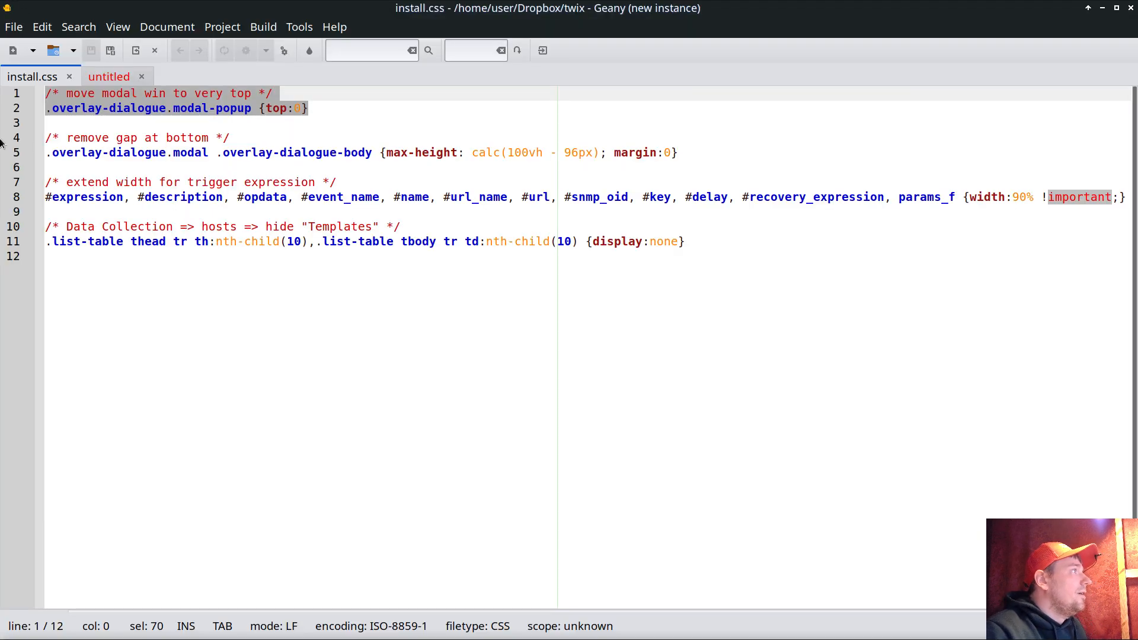
pyautogui.moveTo(14, 140); pyautogui.dragTo(13, 155)
pyautogui.hotkey('ctrl', 'c')
pyautogui.hotkey('alt', 'Tab')
pyautogui.click(564, 472)
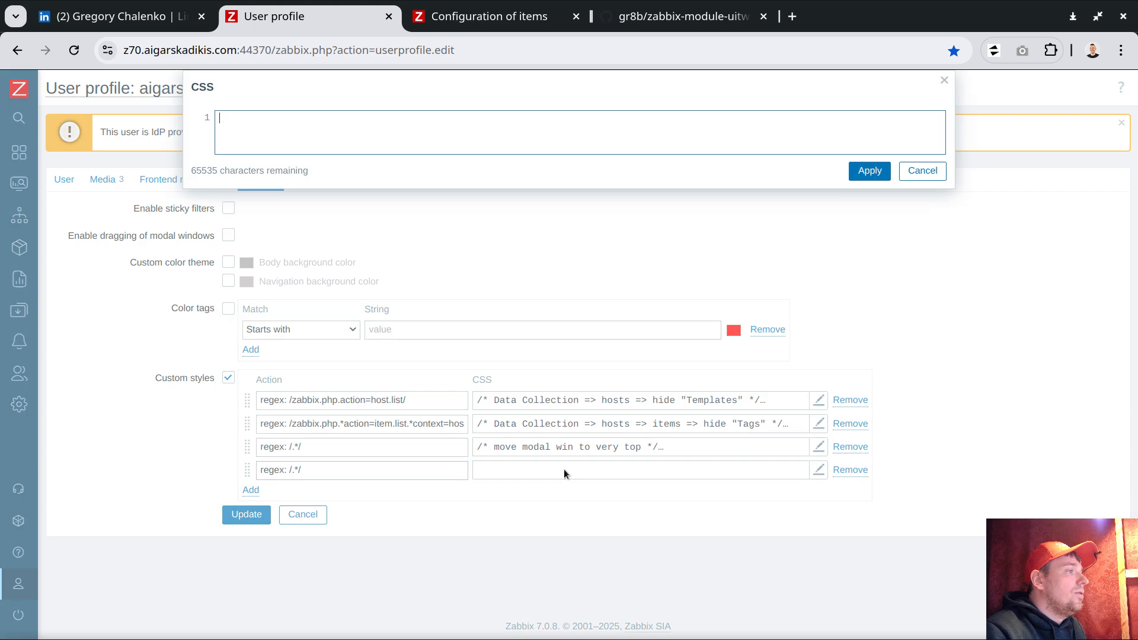
pyautogui.hotkey('ctrl', 'v')
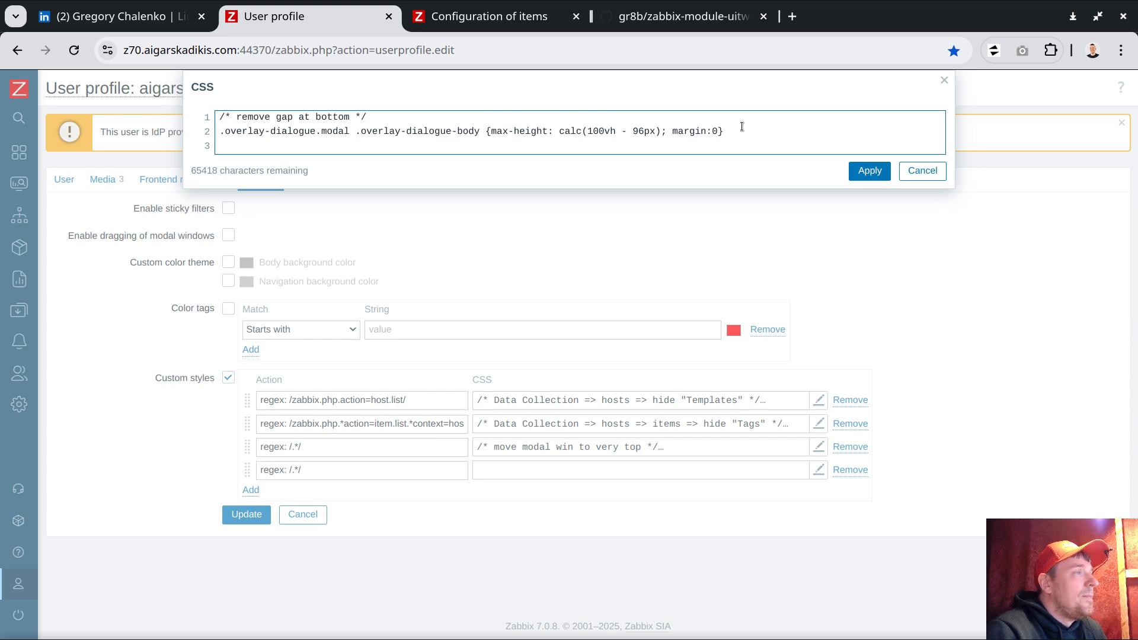
pyautogui.click(870, 171)
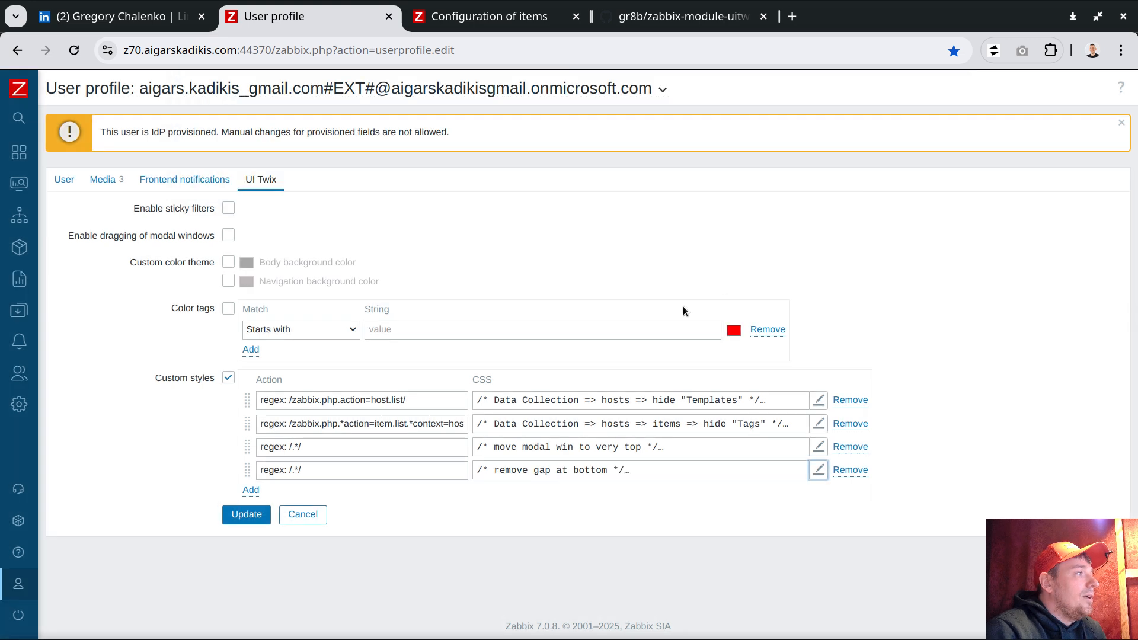
pyautogui.click(237, 515)
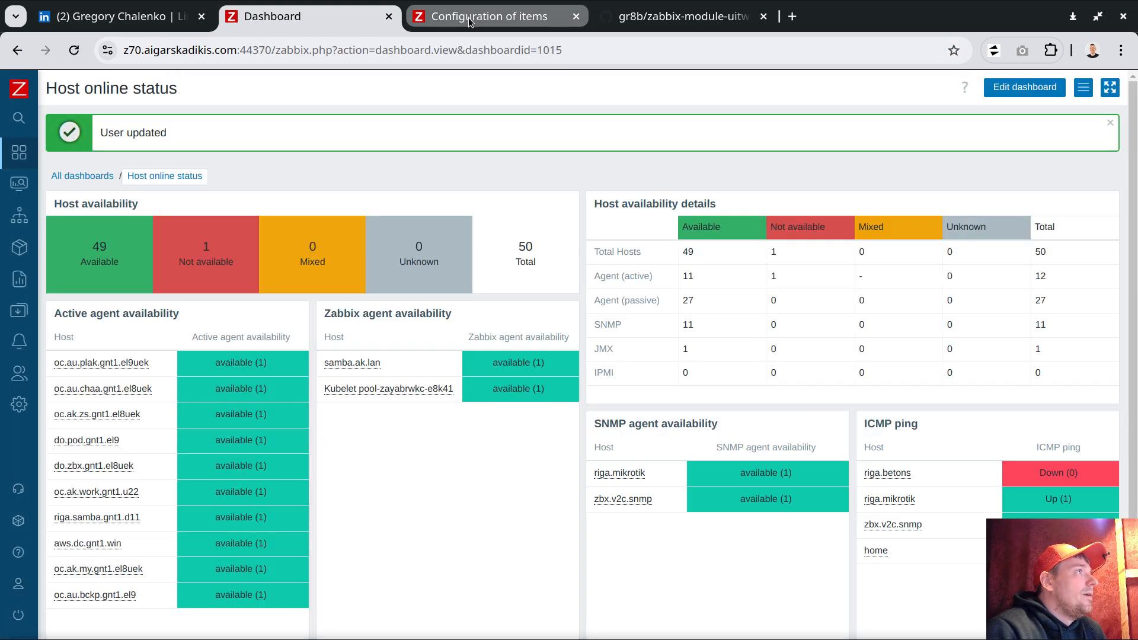
# - Reload the items list and reopen the New item dialog to check its restyled layout, including full screen
pyautogui.click(483, 17)
pyautogui.click(949, 524)
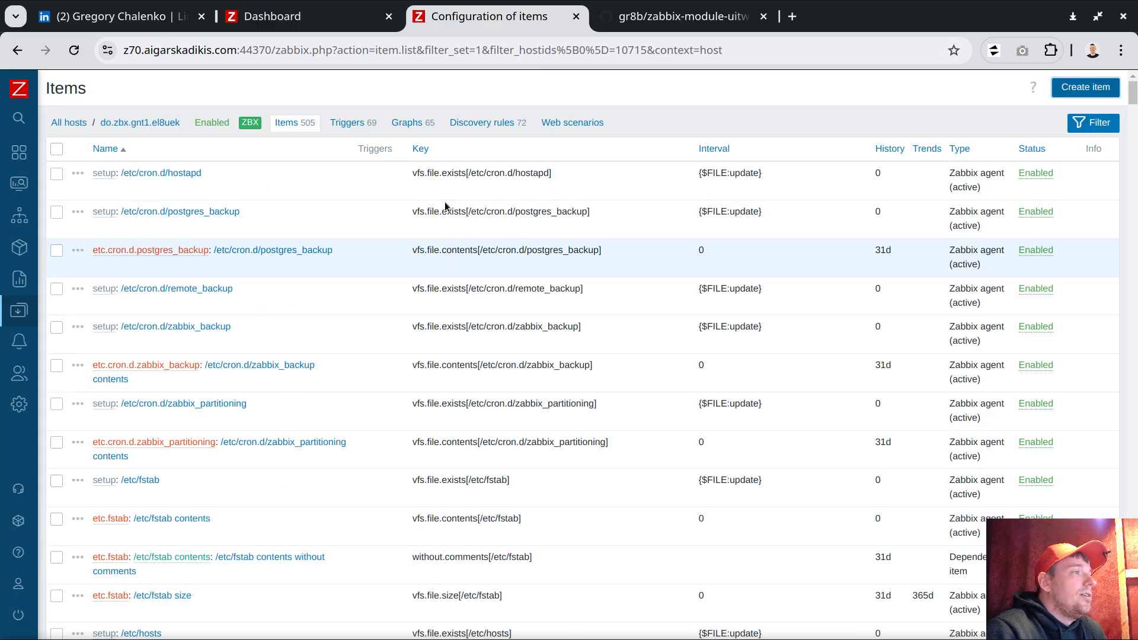
pyautogui.press('F5')
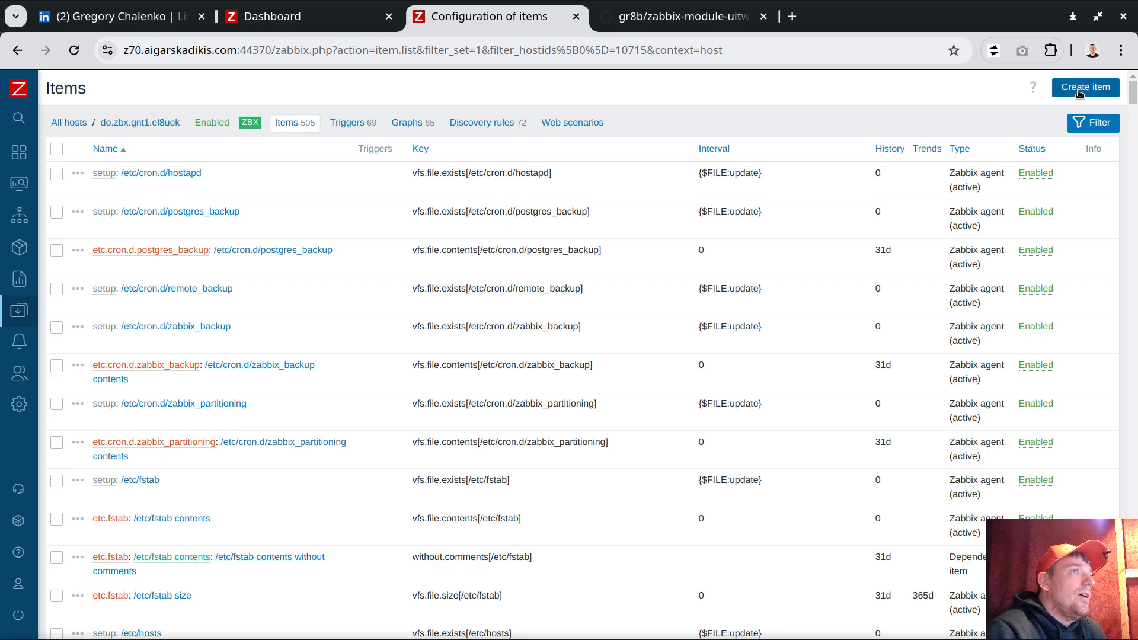
pyautogui.click(1096, 87)
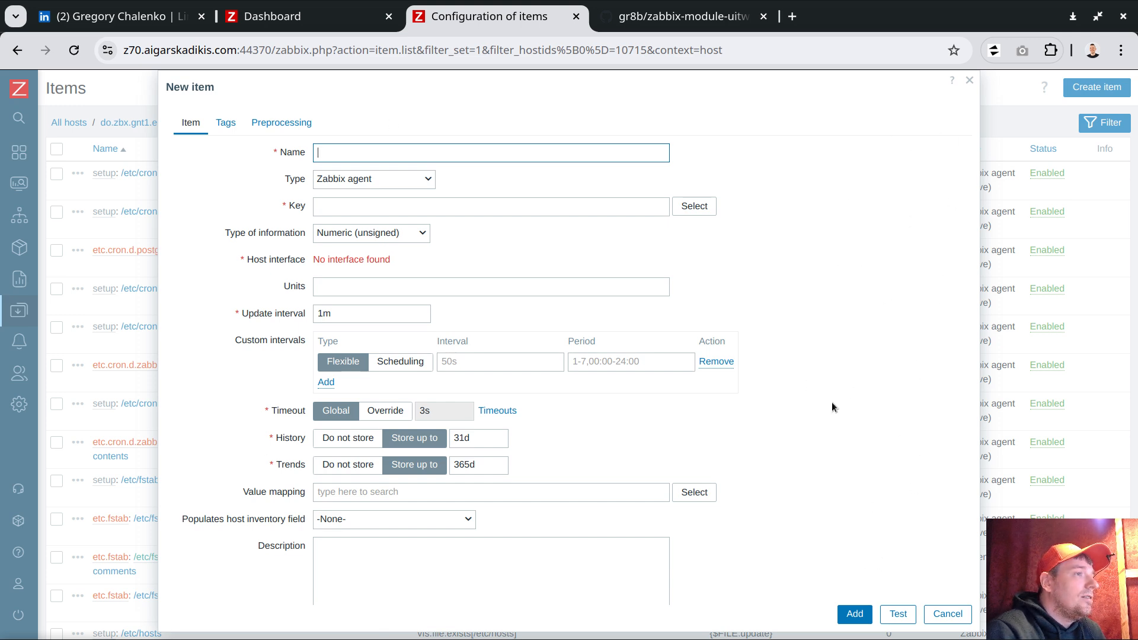
pyautogui.scroll(-2, 824, 417)
pyautogui.scroll(2, 824, 418)
pyautogui.scroll(-1, 825, 423)
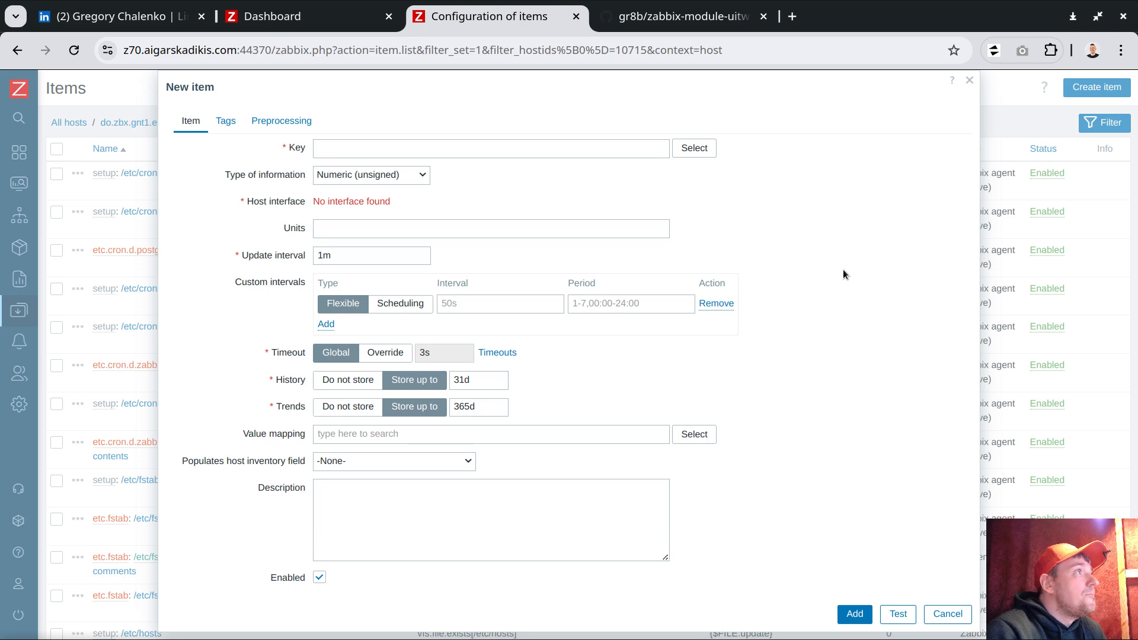
pyautogui.press('F11')
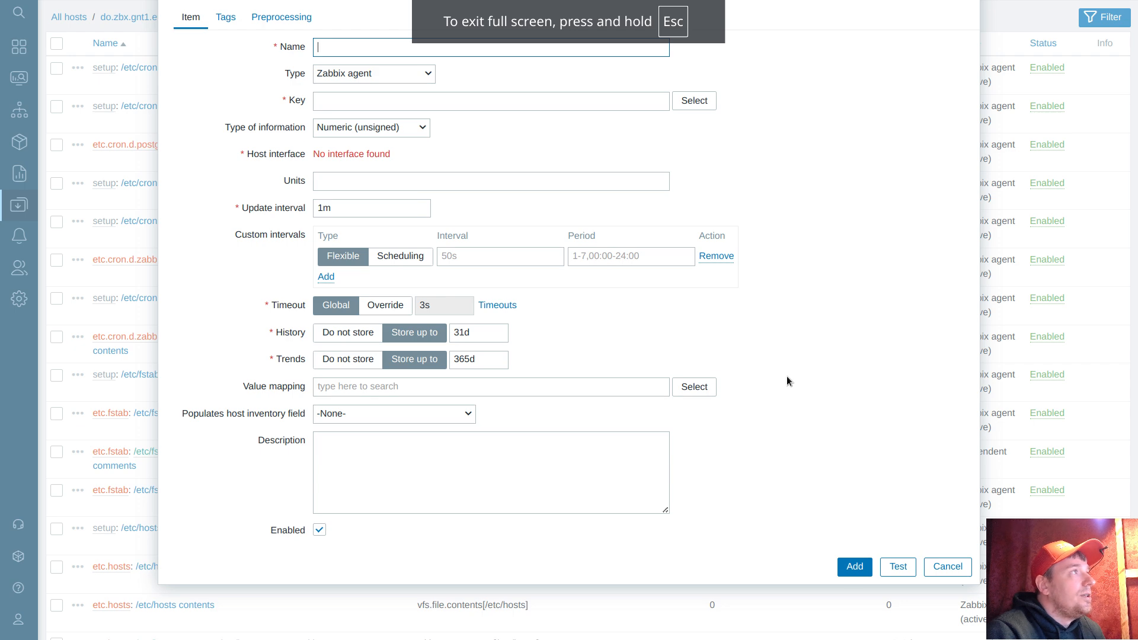
pyautogui.press('F11')
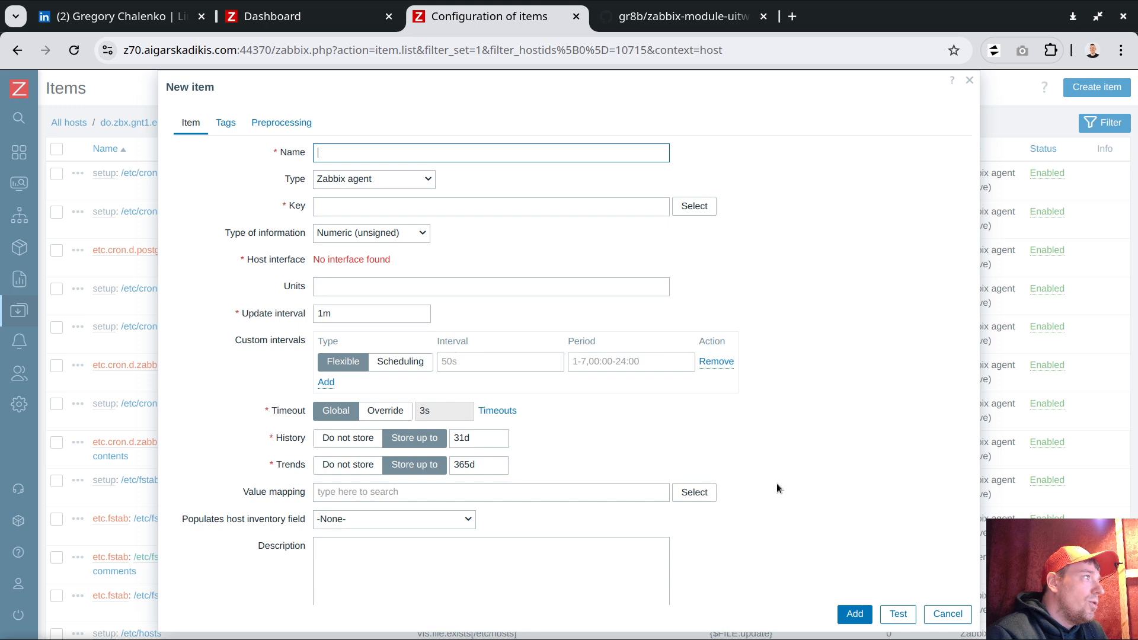
# - Switch the item Type to HTTP agent, review its fields, then cancel the dialog
pyautogui.click(370, 180)
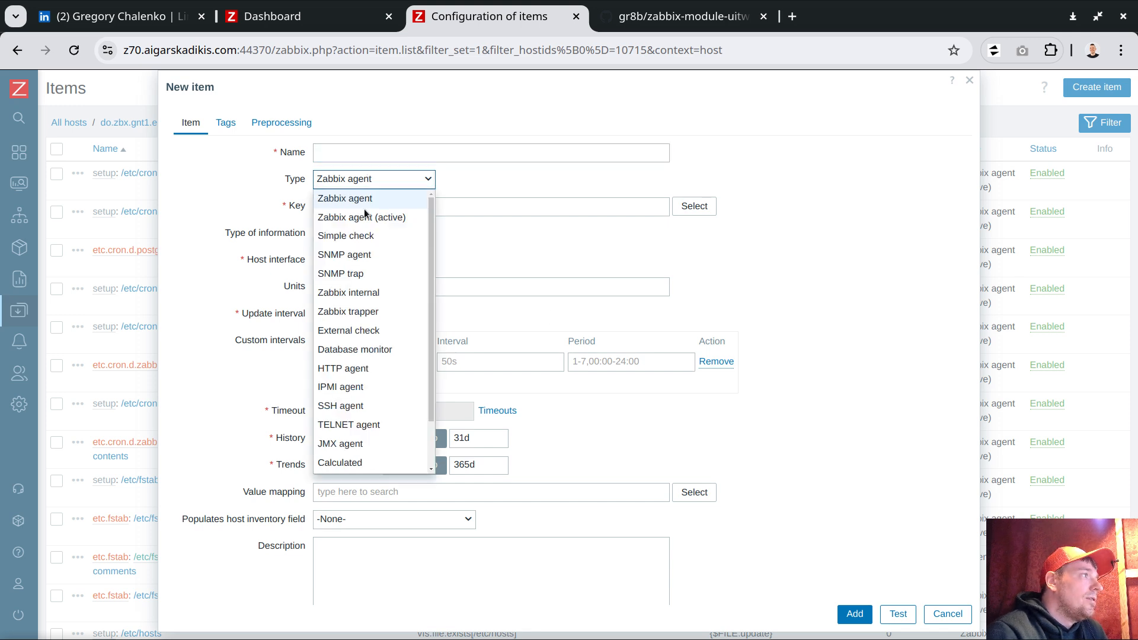
pyautogui.click(359, 372)
pyautogui.scroll(-10, 700, 360)
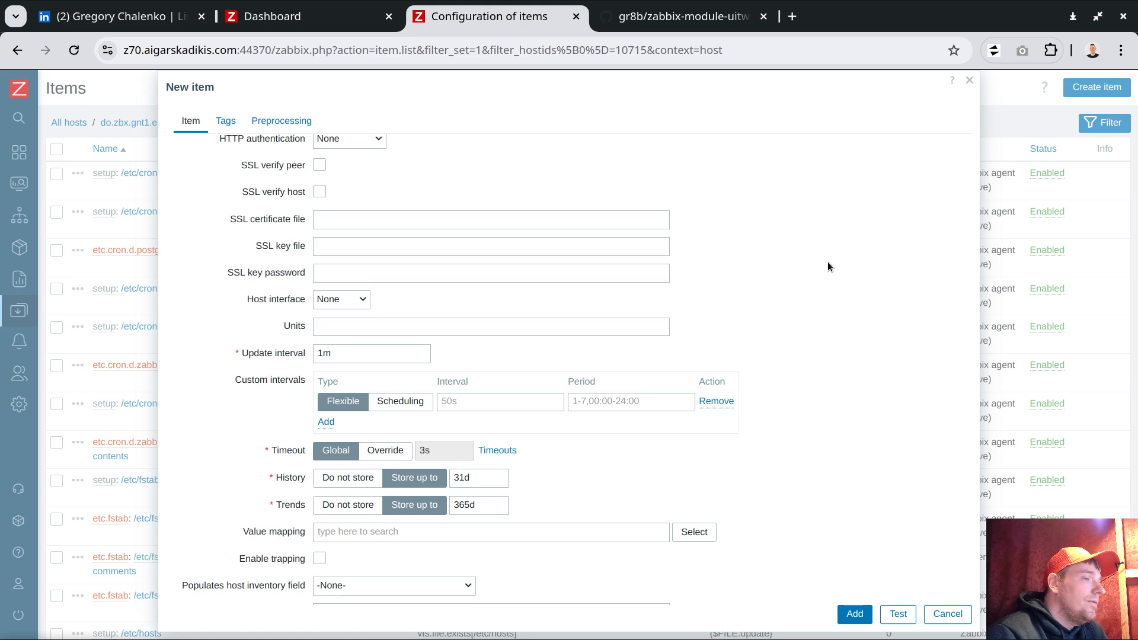
pyautogui.scroll(10, 802, 312)
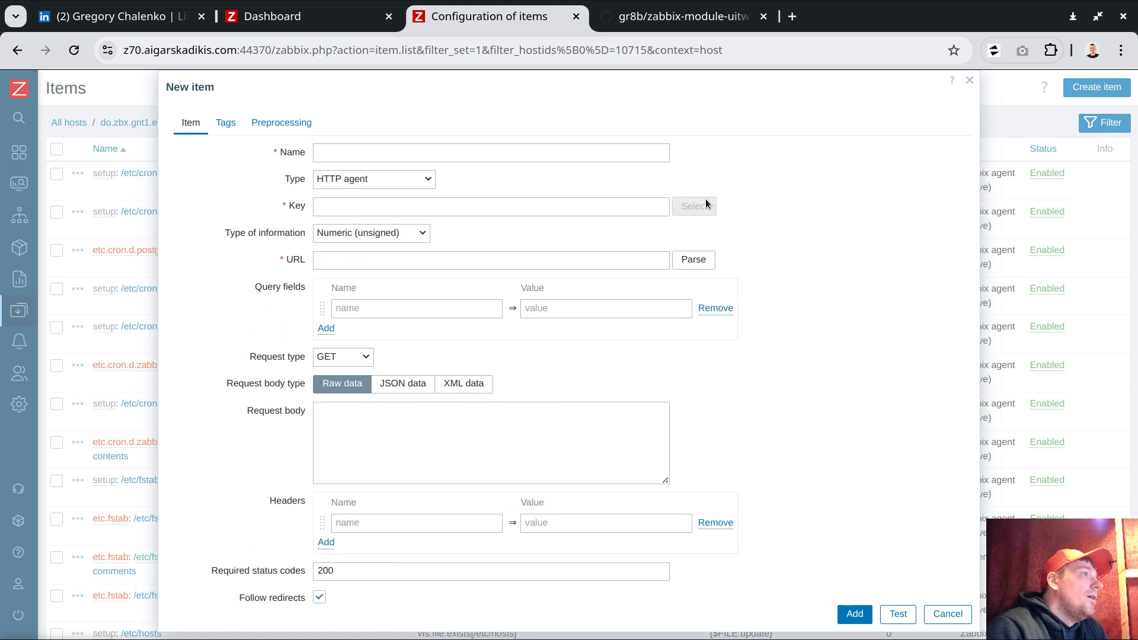
pyautogui.click(944, 617)
# - Open the Load average is too high trigger of the Linux by Zabbix agent template
pyautogui.moveTo(18, 391)
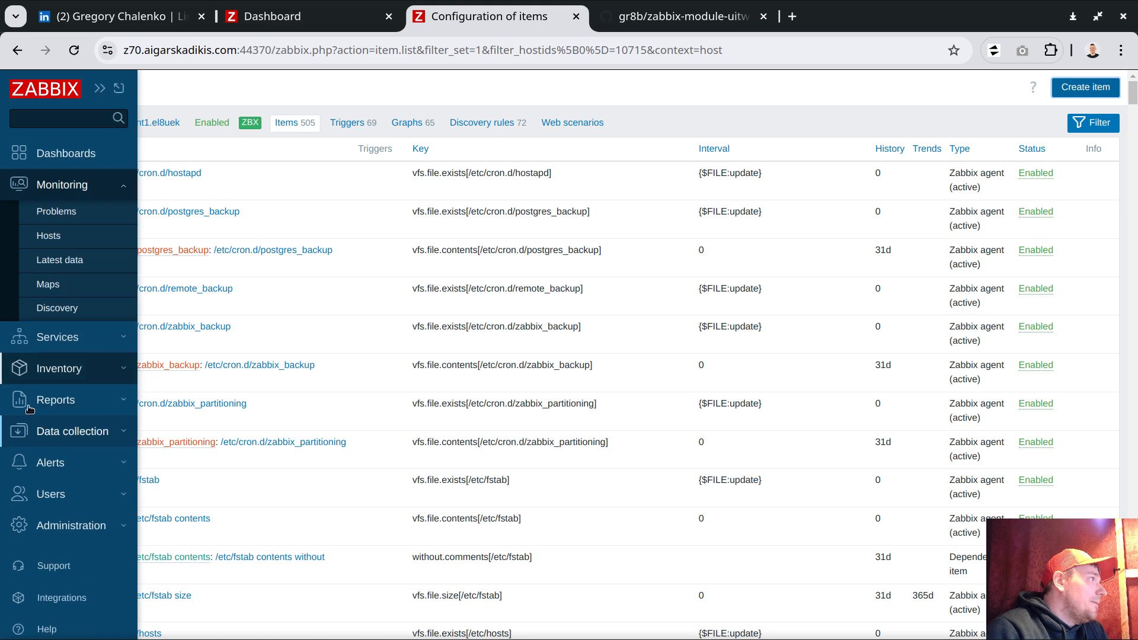
pyautogui.click(89, 431)
pyautogui.click(60, 387)
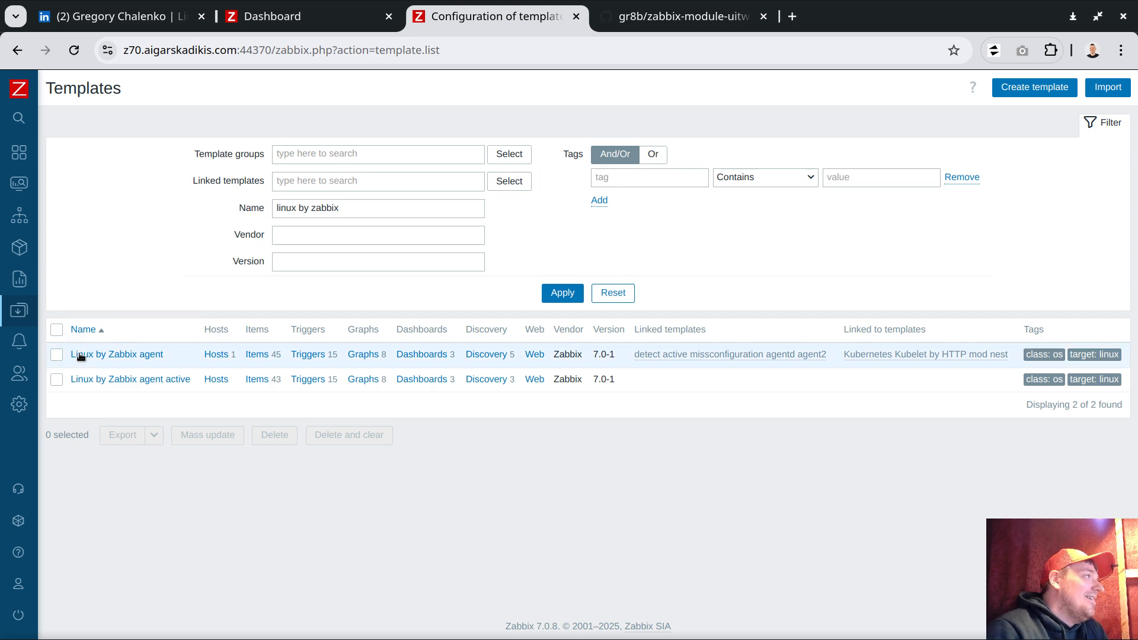
pyautogui.click(309, 355)
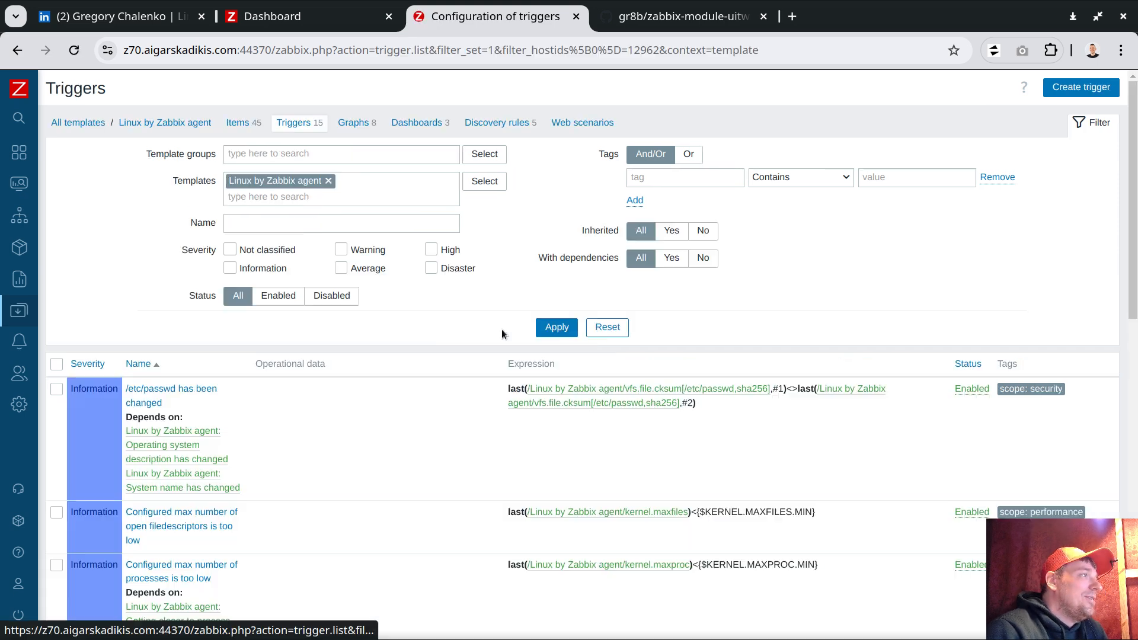
pyautogui.scroll(-15, 473, 318)
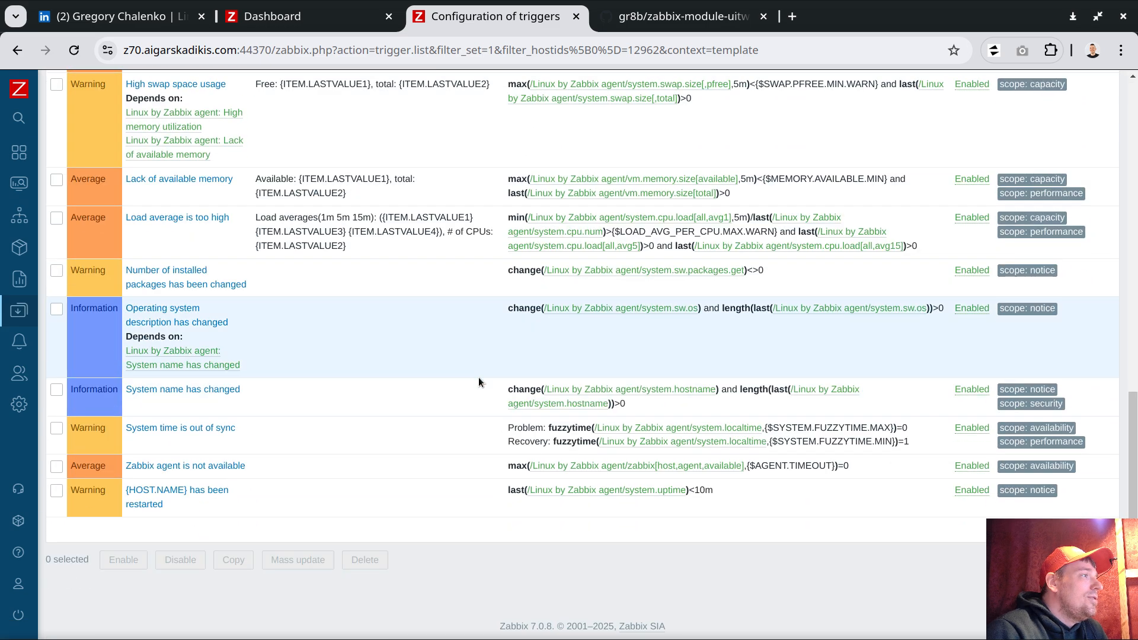
pyautogui.click(197, 217)
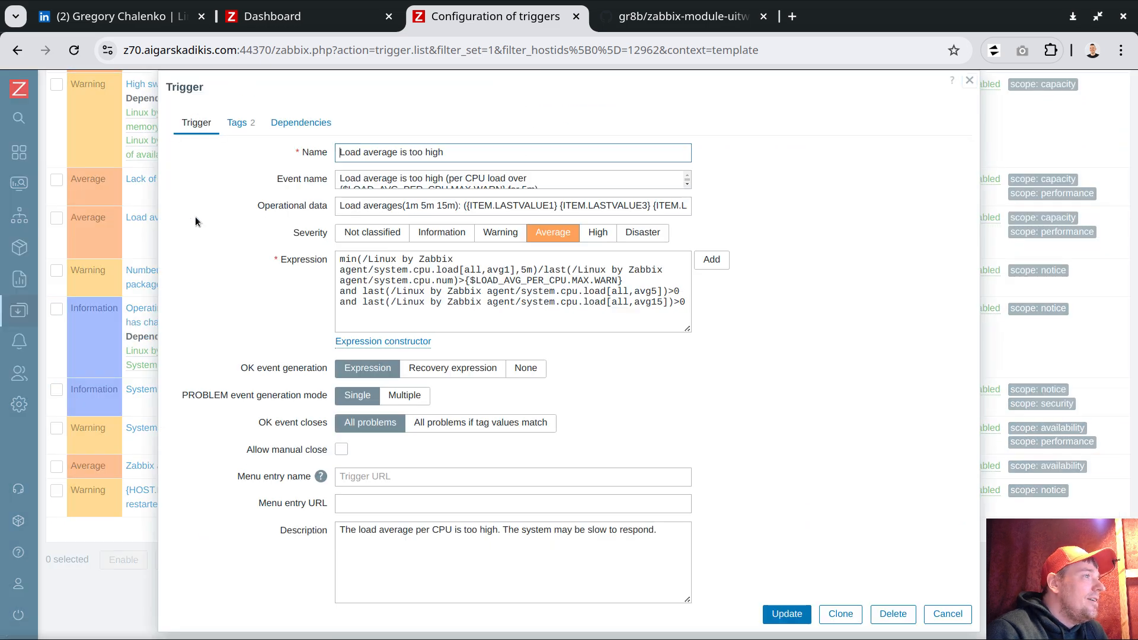
# - Enlarge the trigger's expression and description boxes and inspect its Event name and Operational data values
pyautogui.moveTo(688, 329); pyautogui.dragTo(735, 304)
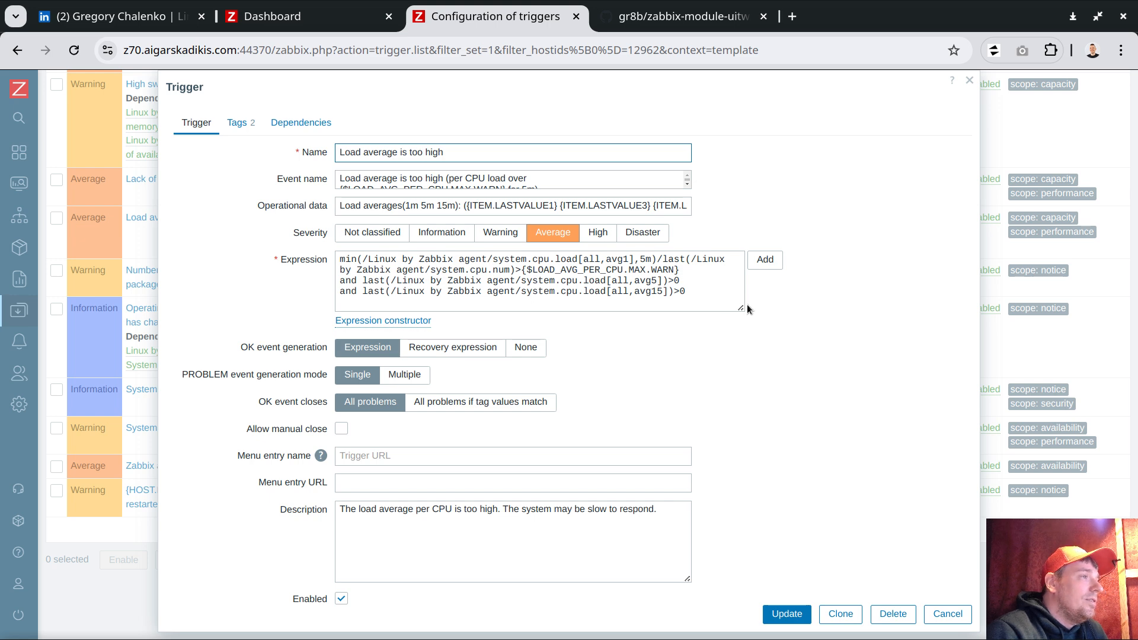
pyautogui.moveTo(687, 578); pyautogui.dragTo(923, 571)
pyautogui.moveTo(748, 308); pyautogui.dragTo(926, 330)
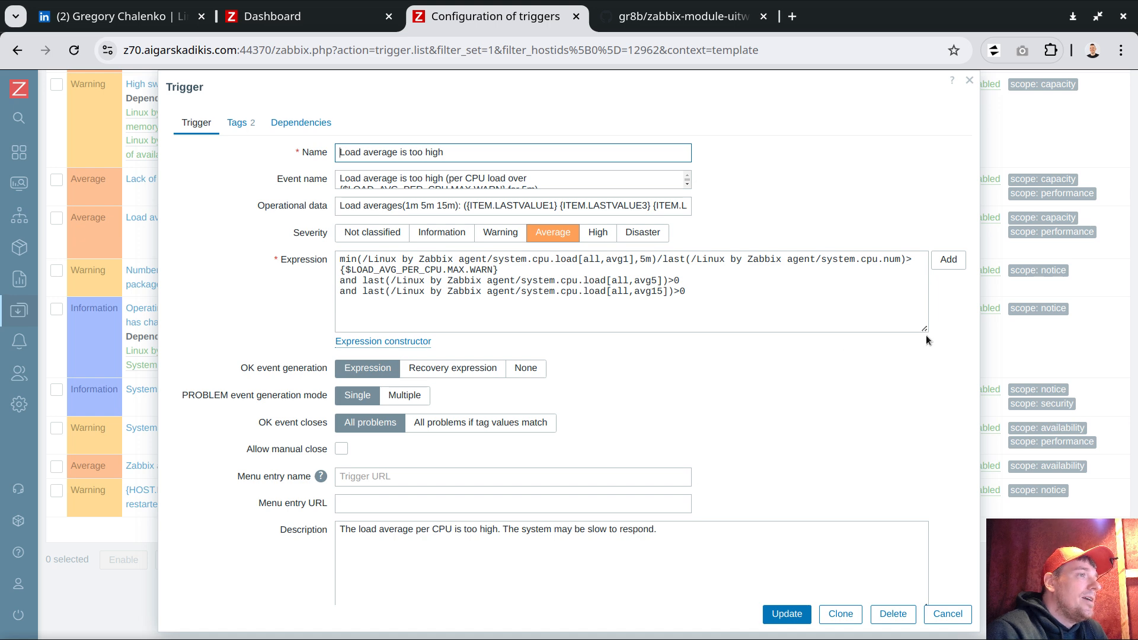
pyautogui.moveTo(925, 330); pyautogui.dragTo(803, 330)
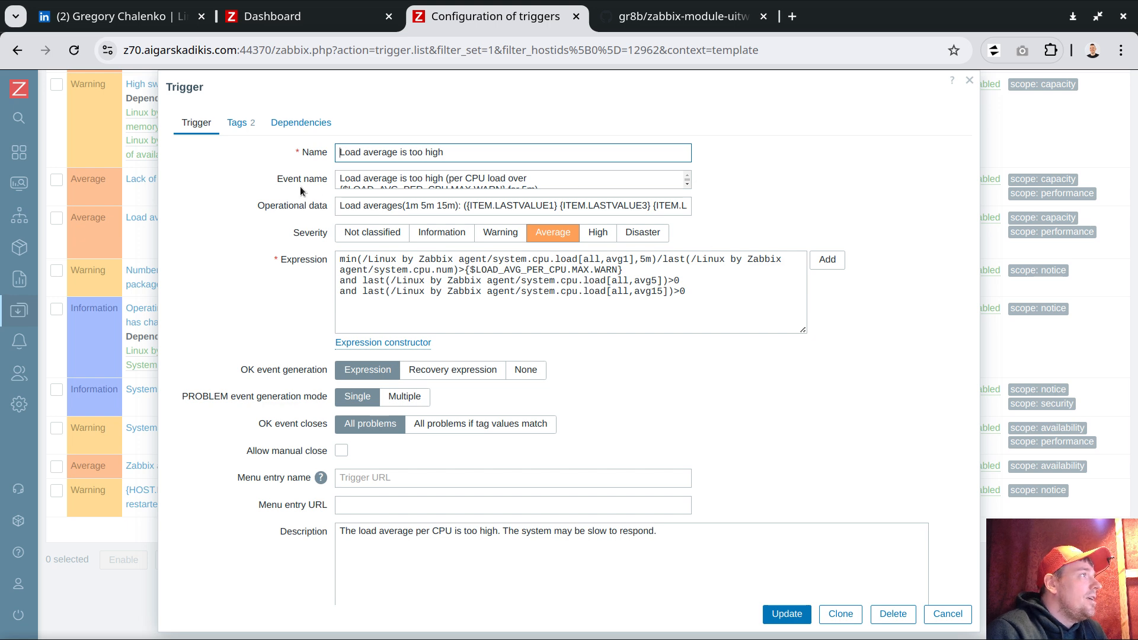
pyautogui.moveTo(279, 178); pyautogui.dragTo(327, 180)
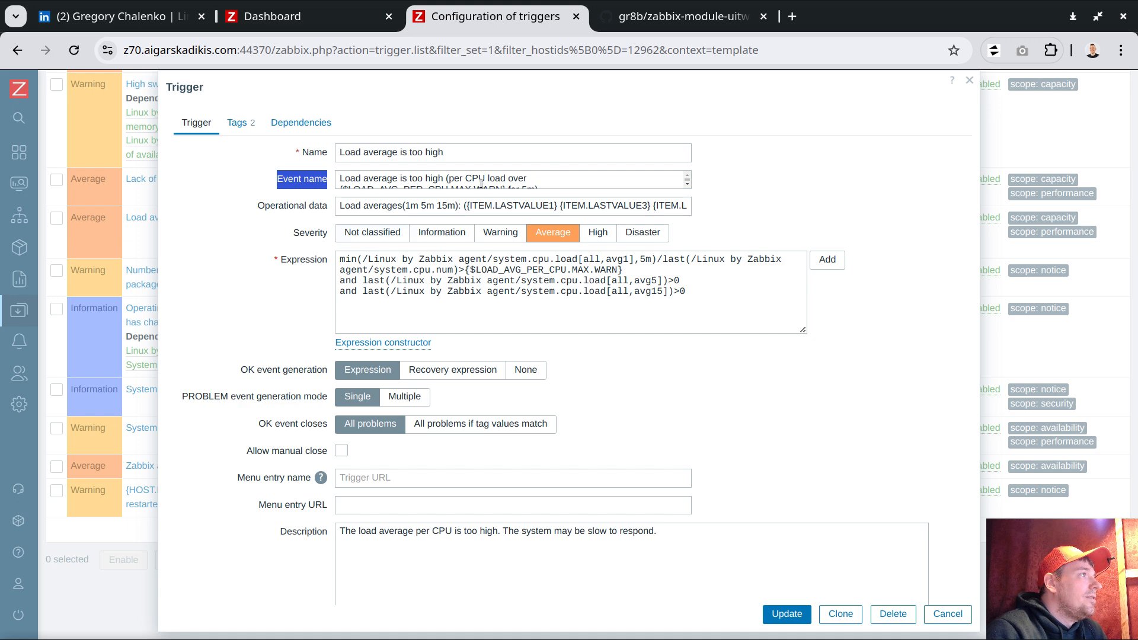
pyautogui.moveTo(342, 179); pyautogui.dragTo(540, 163)
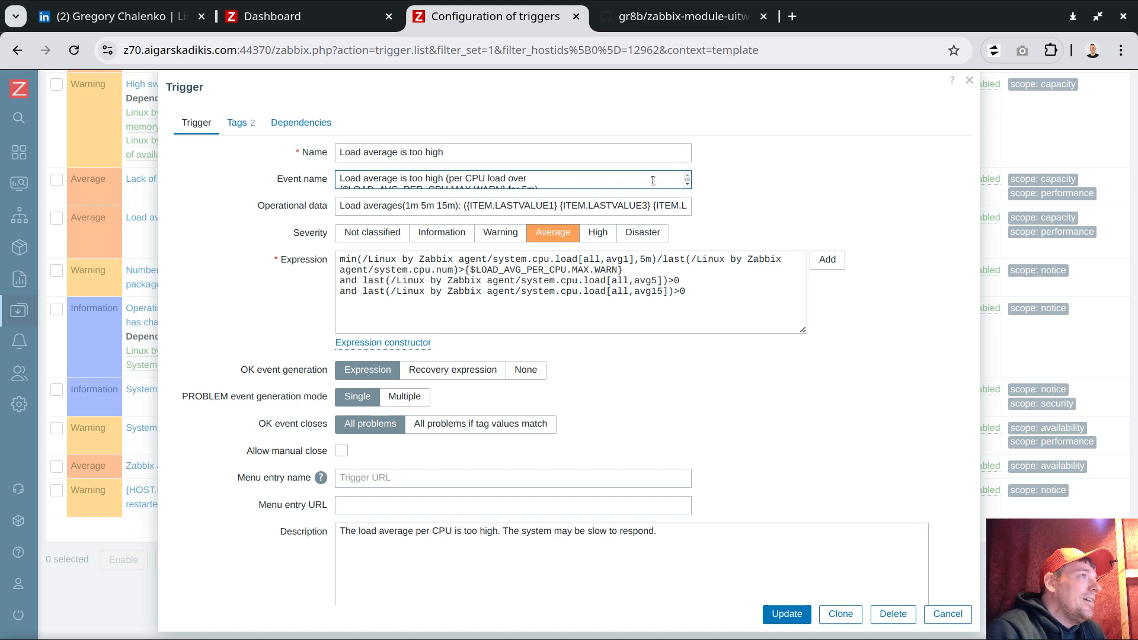
pyautogui.click(539, 178)
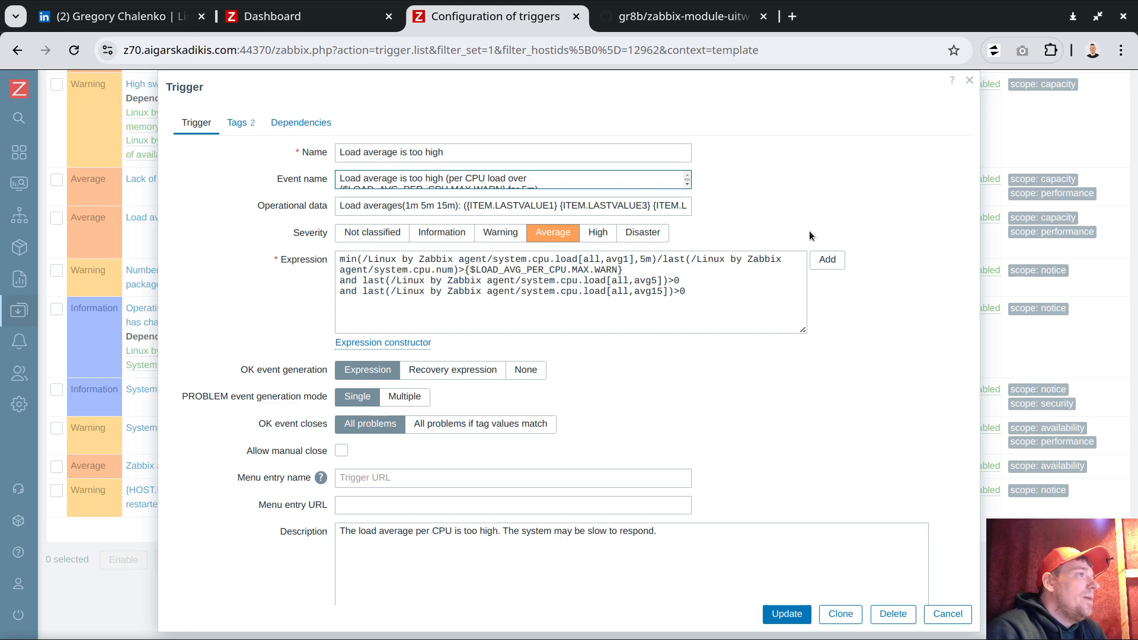
pyautogui.moveTo(261, 208); pyautogui.dragTo(329, 208)
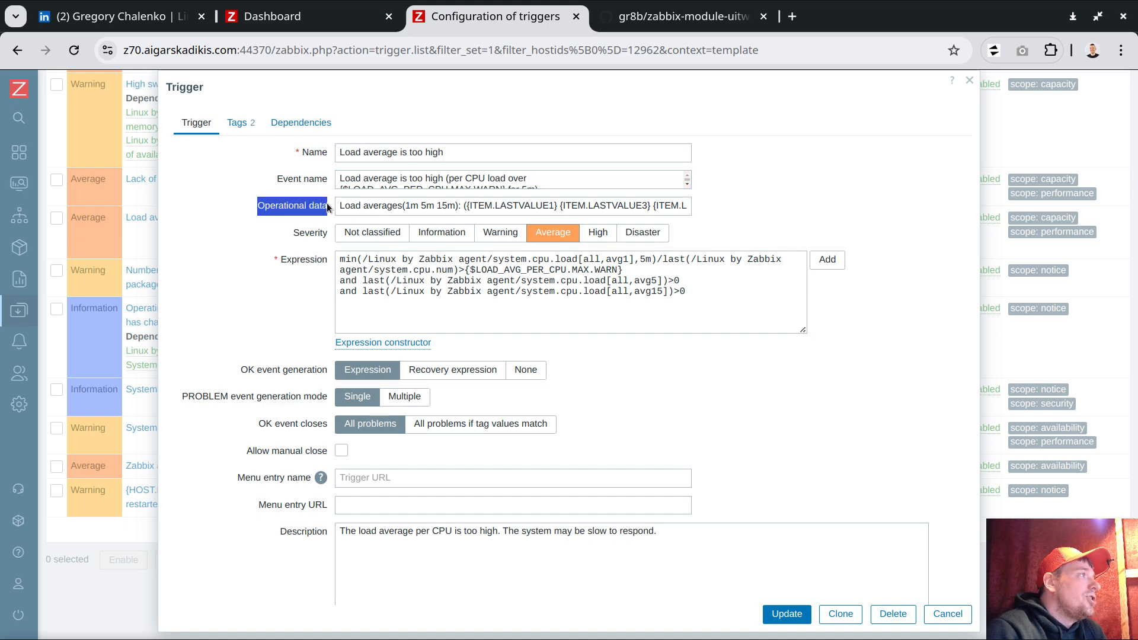
pyautogui.click(680, 208)
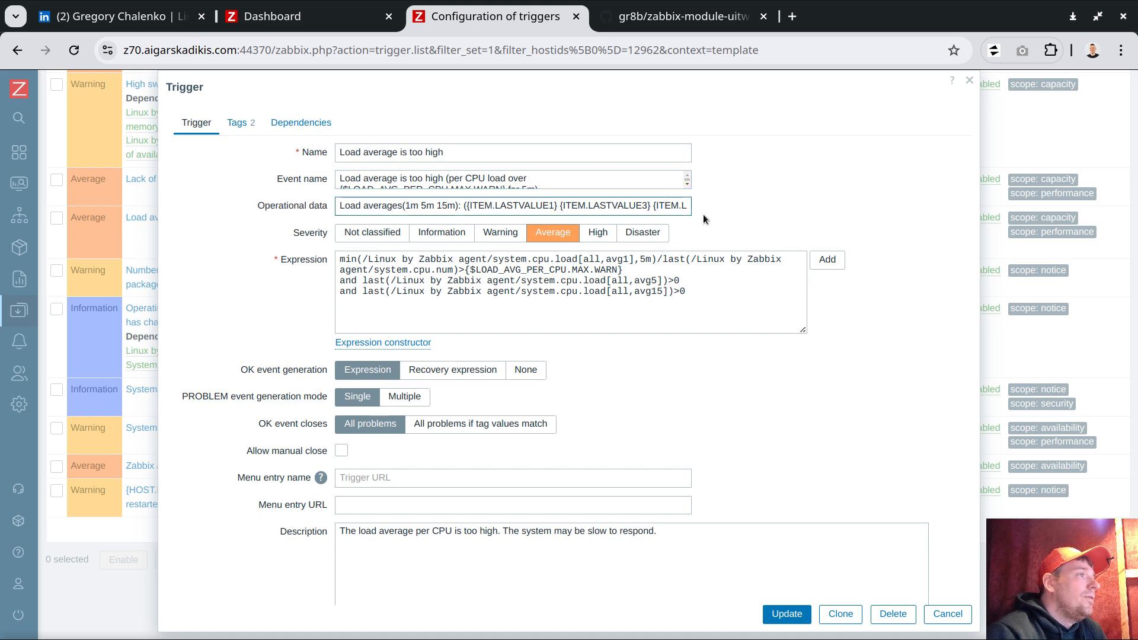
pyautogui.press('Right')
pyautogui.press('Right')
pyautogui.press('Right')
pyautogui.press('Right')
pyautogui.press('Right')
pyautogui.press('Right')
pyautogui.press('Right')
pyautogui.press('Right')
pyautogui.press('Right')
pyautogui.press('Right')
pyautogui.press('Right')
pyautogui.press('Right')
pyautogui.press('Right')
pyautogui.press('Right')
pyautogui.press('Right')
pyautogui.press('Right')
pyautogui.press('Right')
pyautogui.press('Right')
pyautogui.press('Right')
pyautogui.press('Right')
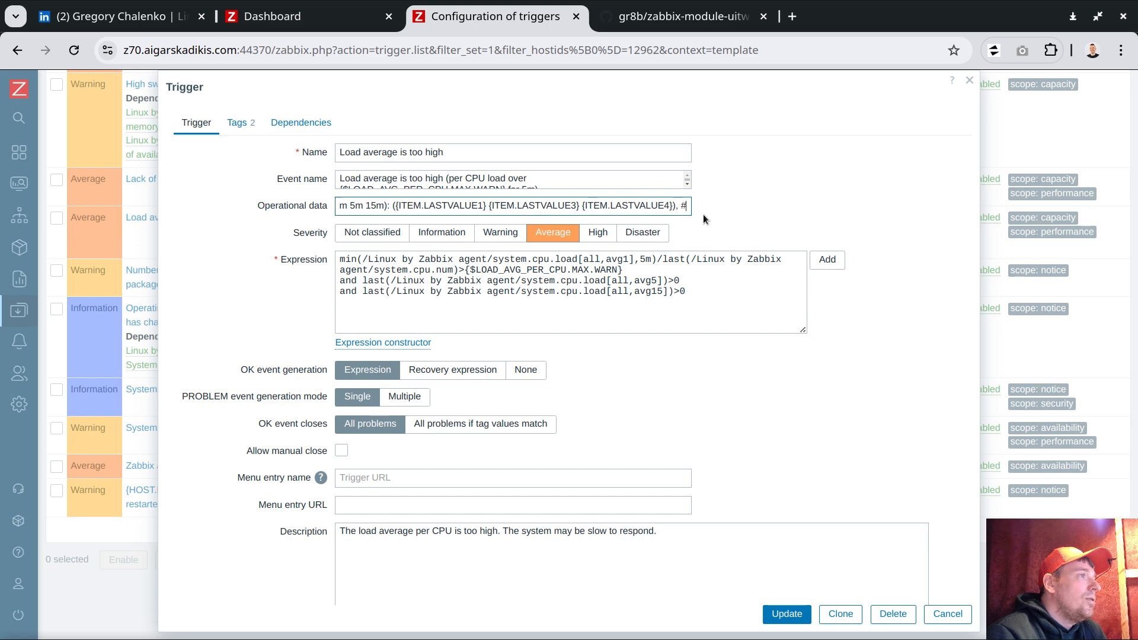
pyautogui.press('Right')
pyautogui.press('Right')
pyautogui.press('Right')
pyautogui.press('Right')
pyautogui.press('Right')
pyautogui.press('Right')
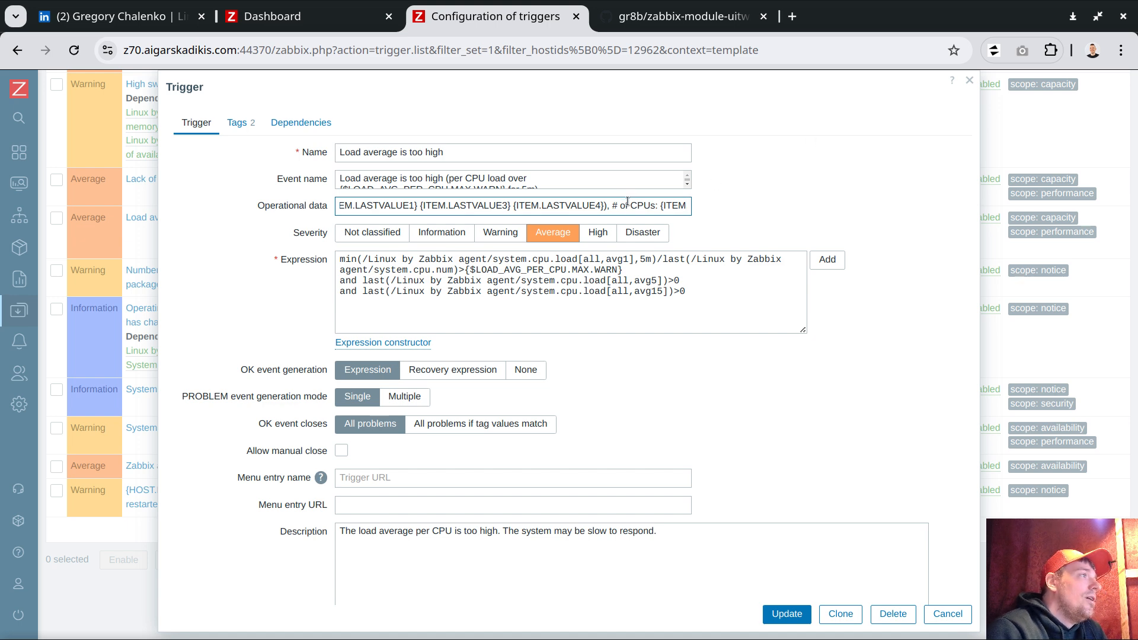
# - Return to the dashboard and open the UI Twix tab of the user profile
pyautogui.click(296, 23)
pyautogui.moveTo(24, 385)
pyautogui.click(60, 578)
pyautogui.click(57, 572)
pyautogui.click(260, 180)
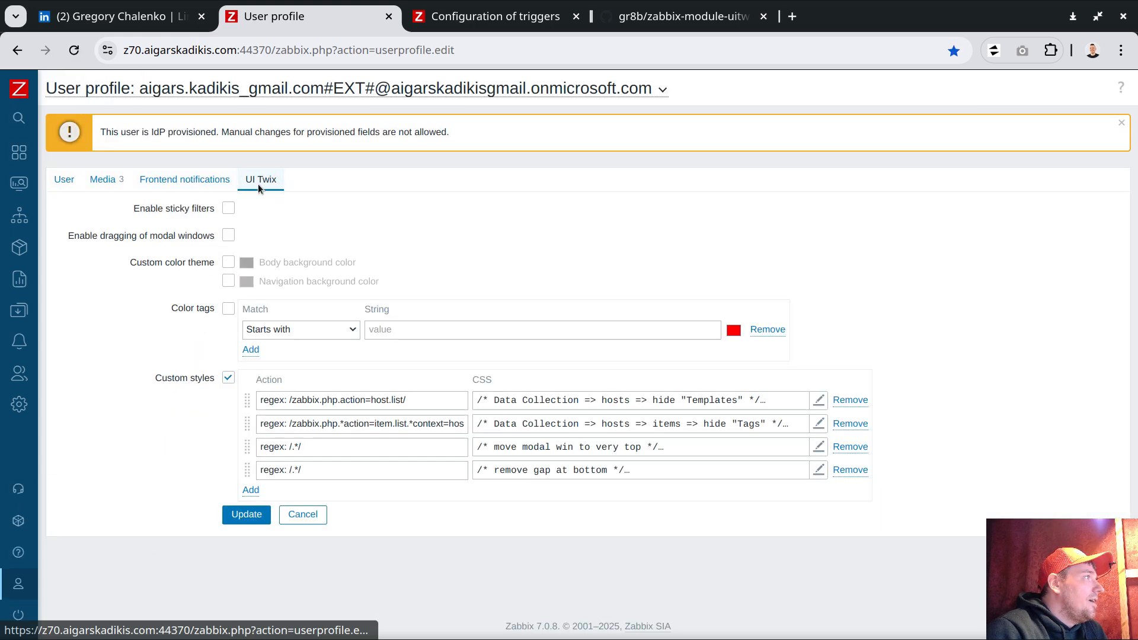
# - Add a fifth custom style row and paste the regex: /.*/ match rule into its action
pyautogui.click(251, 491)
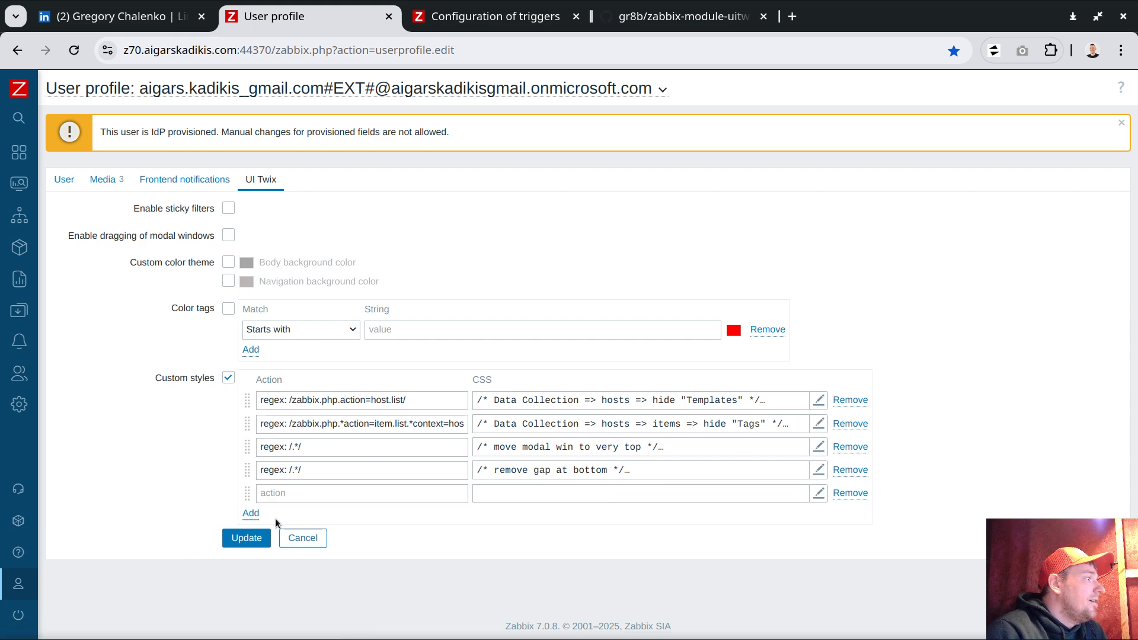
pyautogui.tripleClick(299, 471)
pyautogui.hotkey('ctrl', 'c')
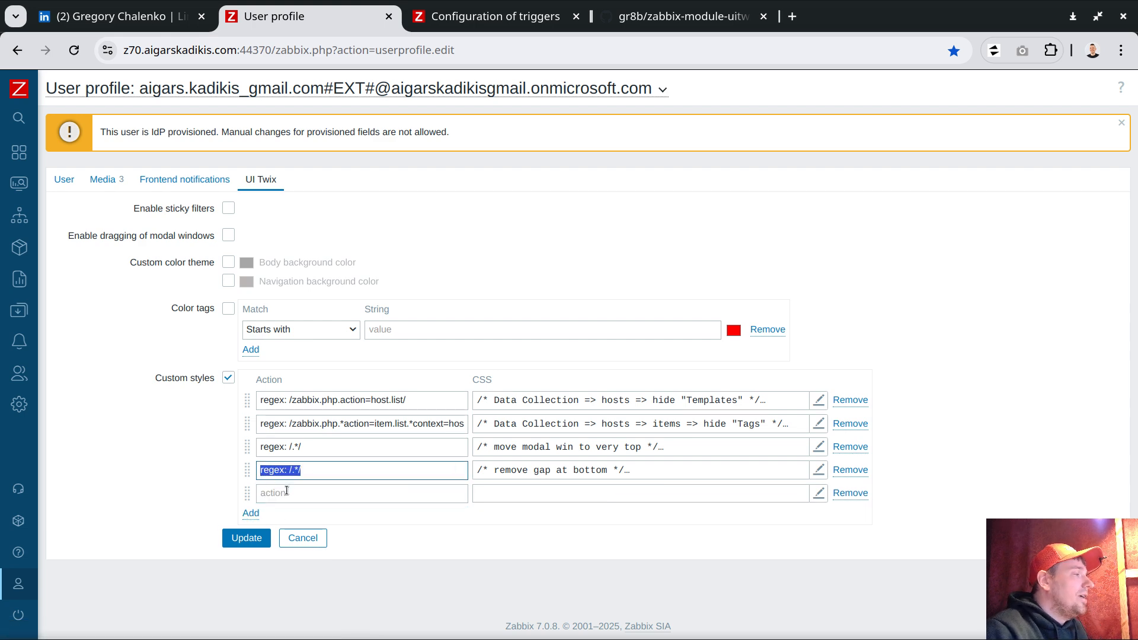
pyautogui.click(287, 492)
pyautogui.hotkey('ctrl', 'v')
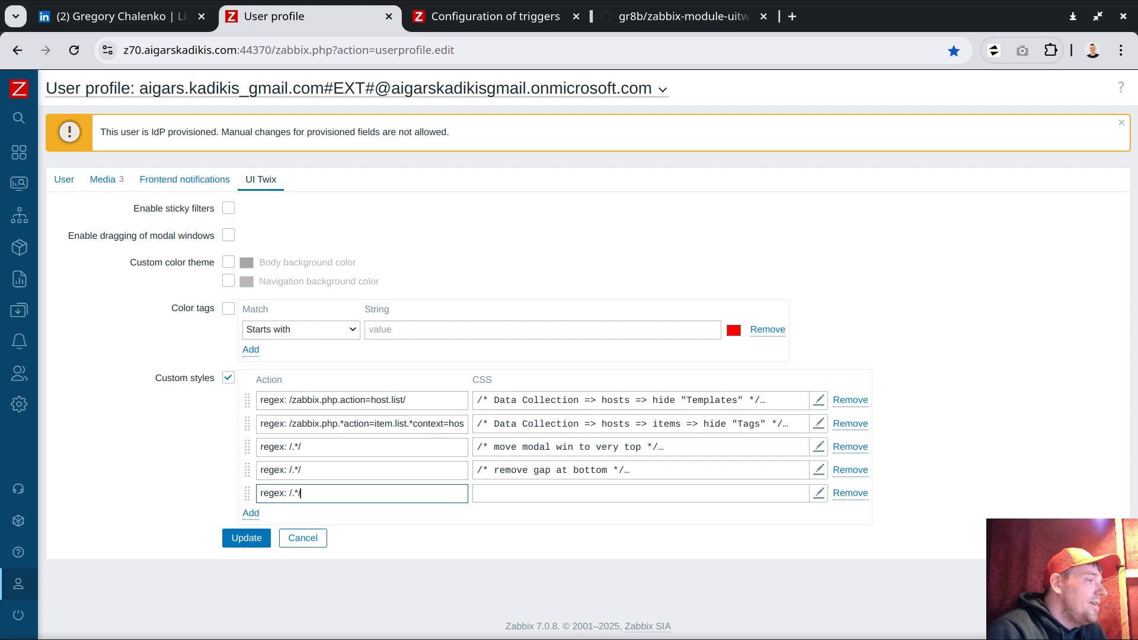
# - Copy the width rule from install.css in Geany into the fifth style's CSS editor
pyautogui.hotkey('alt', 'Tab')
pyautogui.moveTo(6, 187); pyautogui.dragTo(8, 201)
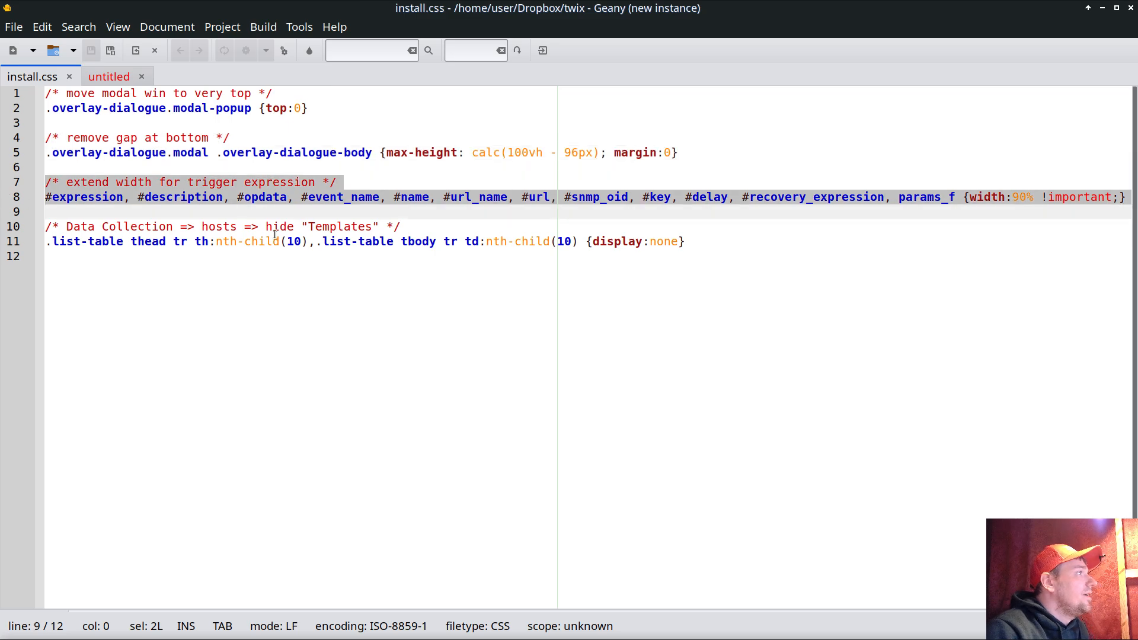
pyautogui.hotkey('ctrl', 'c')
pyautogui.hotkey('alt', 'Tab')
pyautogui.click(535, 492)
pyautogui.hotkey('ctrl', 'v')
# - Review the expression, description, opdata, event_name, name and url selectors set to width 90%, then apply the CSS
pyautogui.scroll(1, 636, 134)
pyautogui.doubleClick(252, 131)
pyautogui.doubleClick(334, 131)
pyautogui.doubleClick(404, 131)
pyautogui.doubleClick(460, 131)
pyautogui.doubleClick(521, 131)
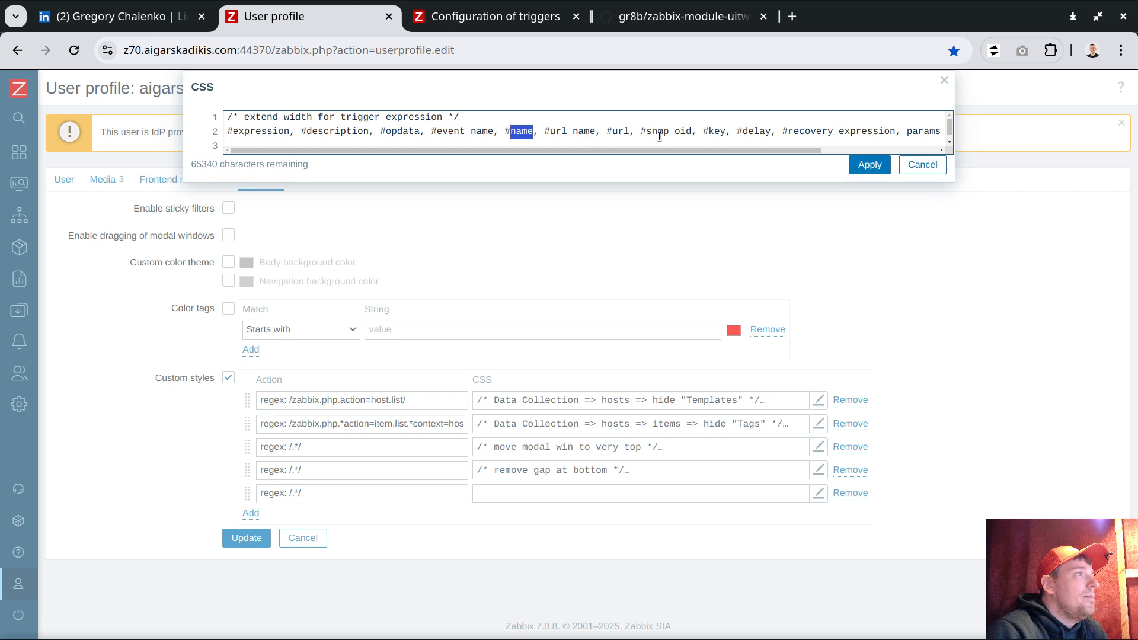
pyautogui.doubleClick(620, 131)
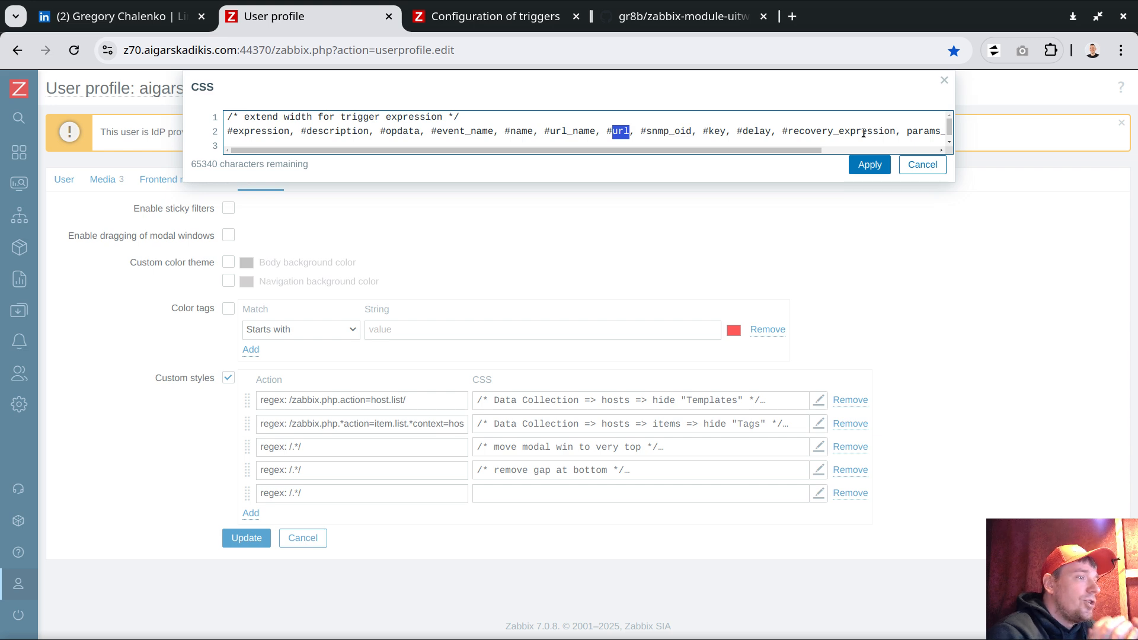
pyautogui.moveTo(808, 150); pyautogui.dragTo(923, 151)
pyautogui.moveTo(820, 132); pyautogui.dragTo(876, 131)
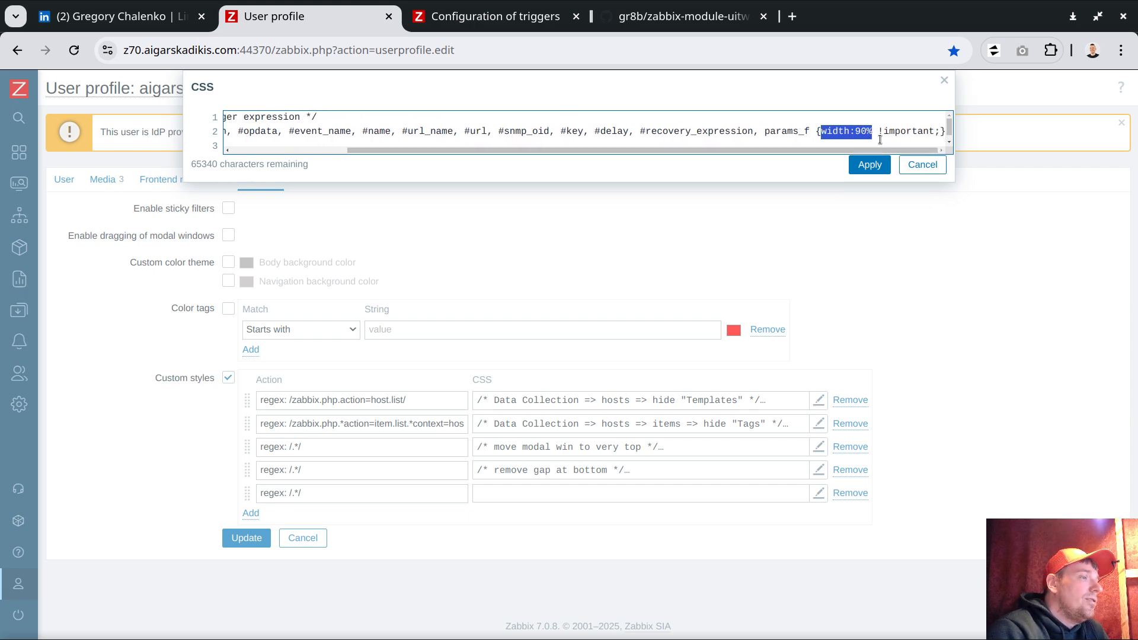
pyautogui.click(872, 165)
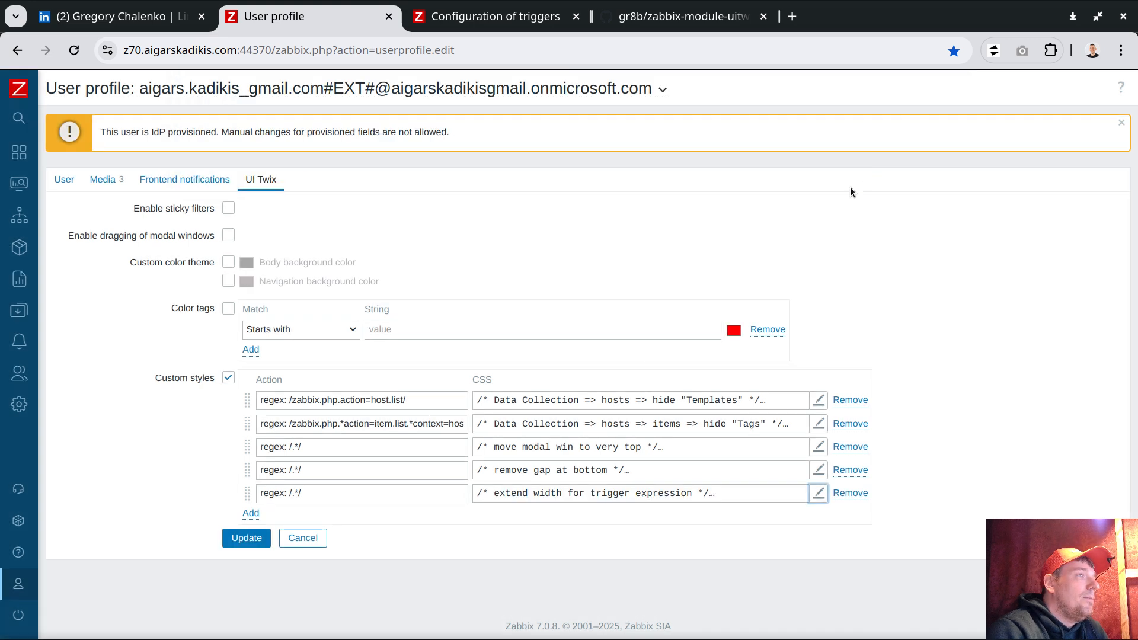
# - Save the custom styles, close the trigger form and reload the triggers page
pyautogui.click(247, 538)
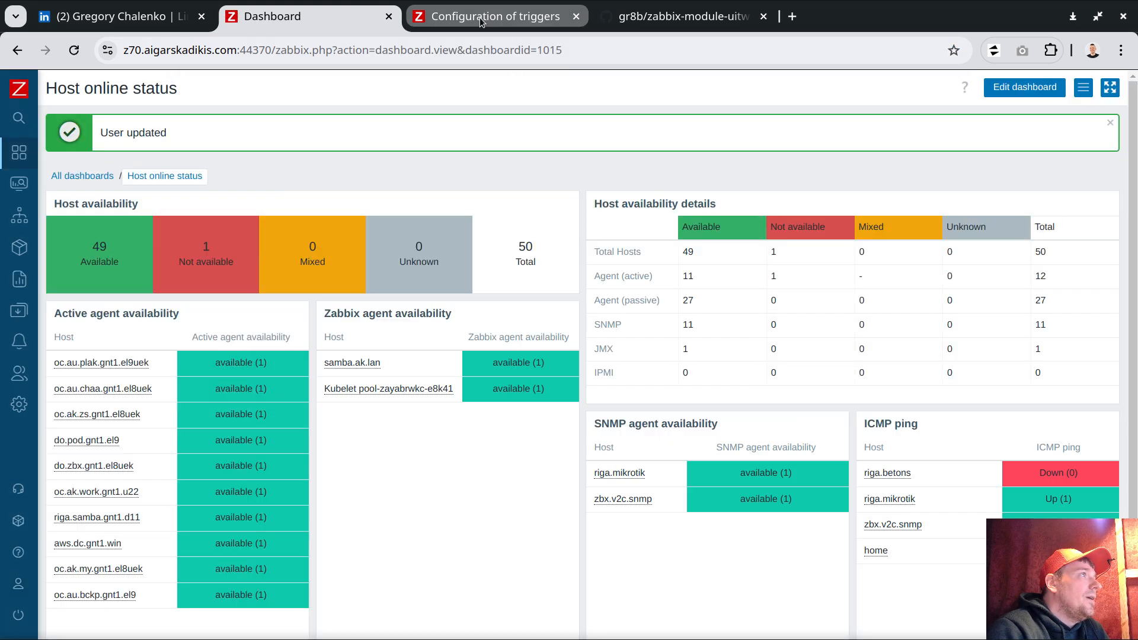
pyautogui.click(480, 17)
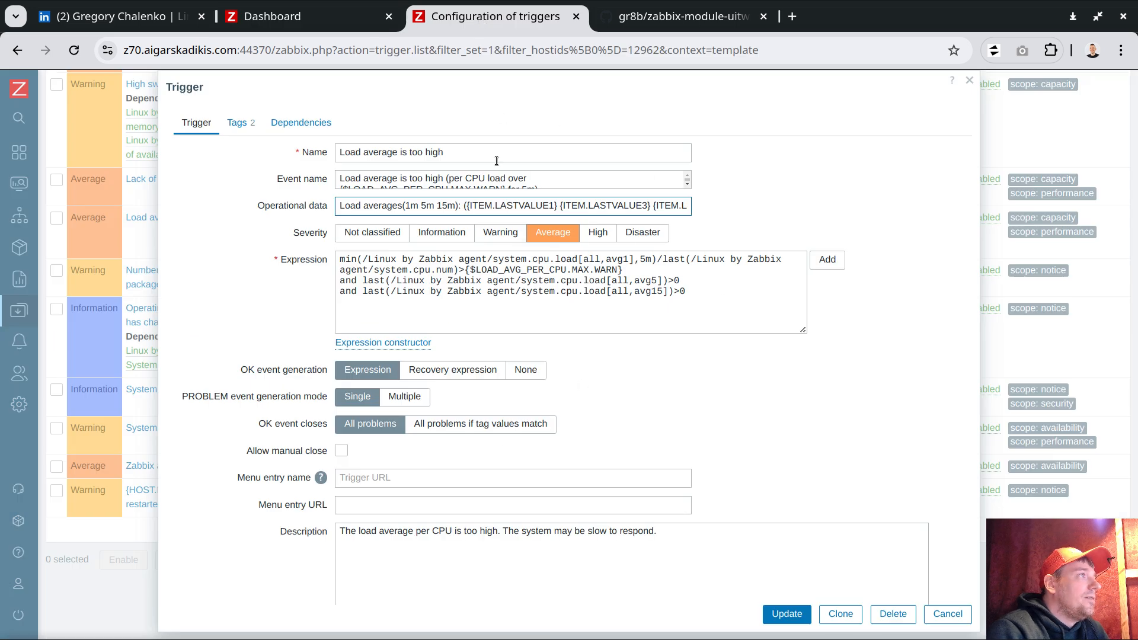
pyautogui.moveTo(284, 179); pyautogui.dragTo(327, 179)
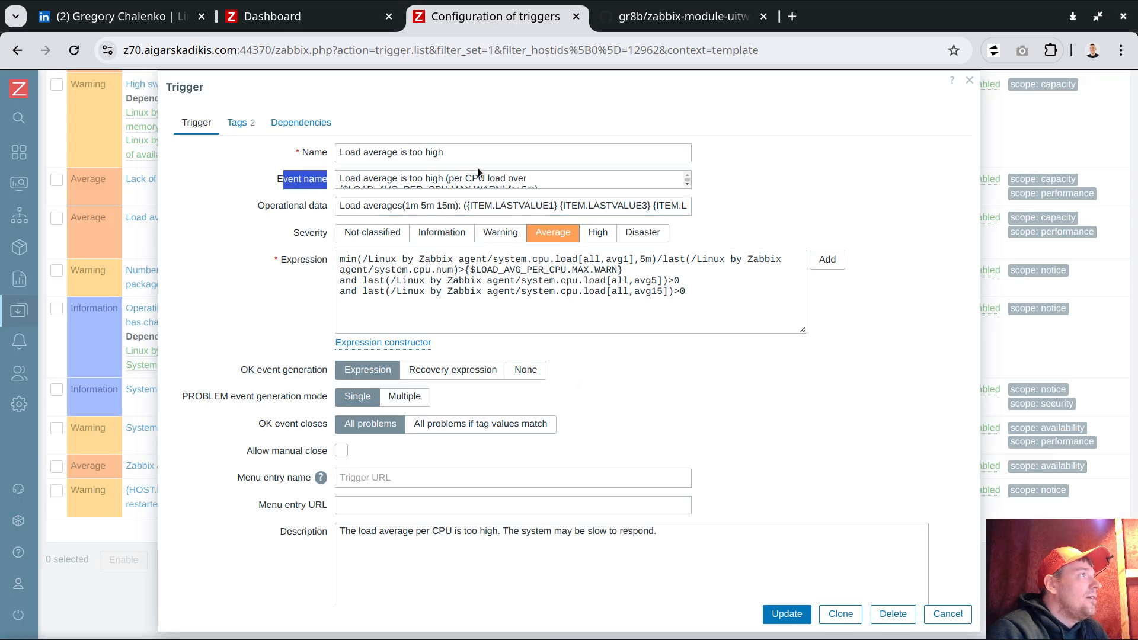
pyautogui.click(948, 614)
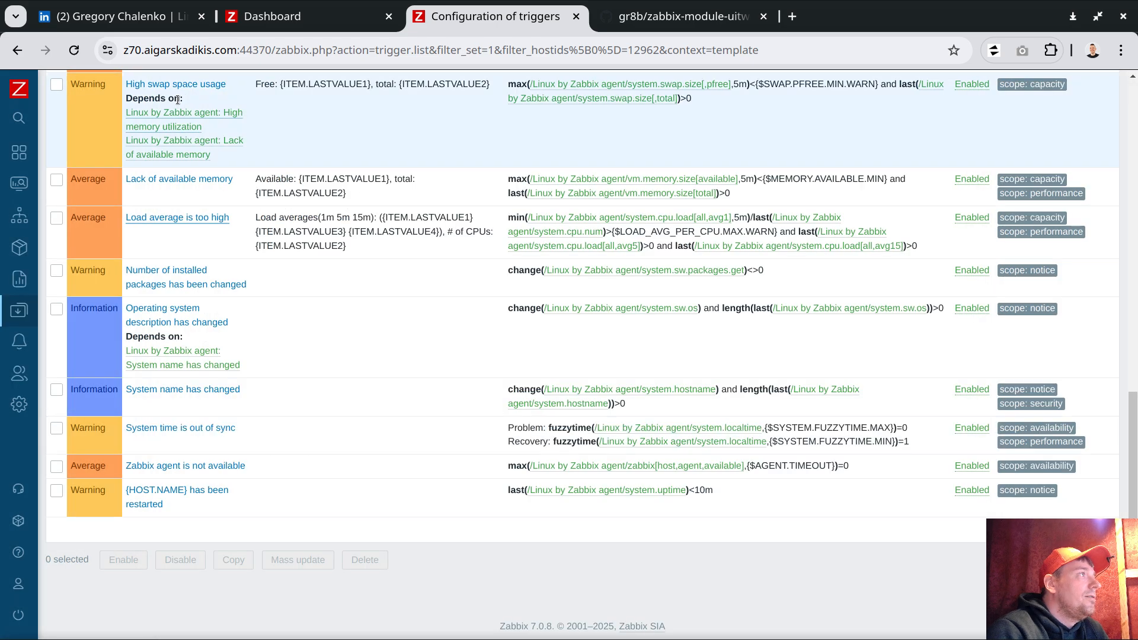
pyautogui.click(80, 53)
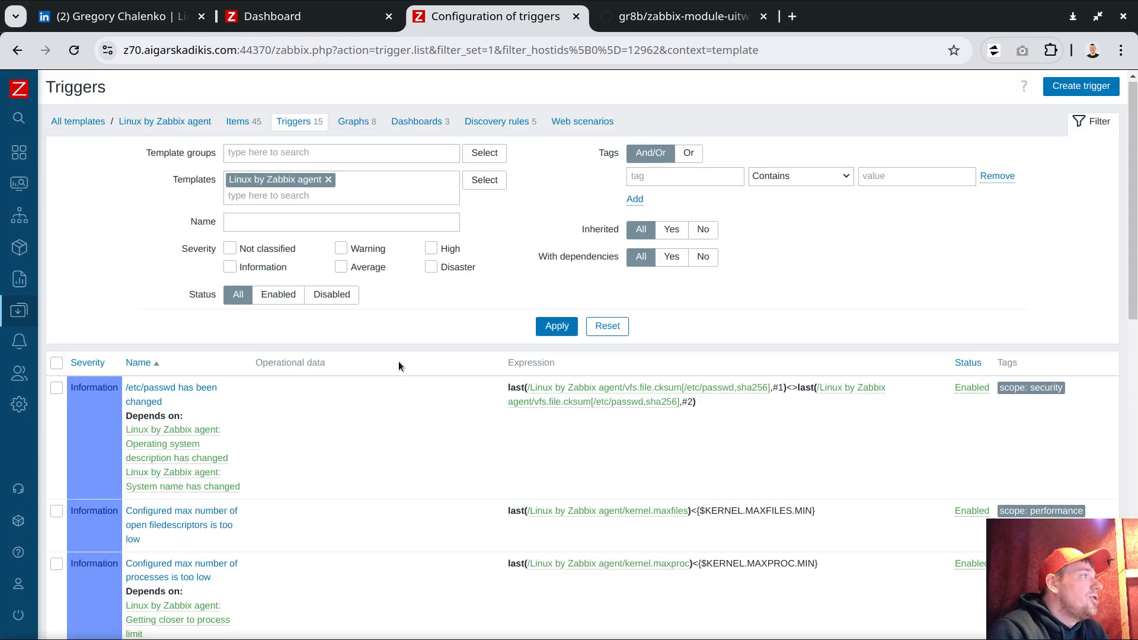
# - Inspect the Load average is too high trigger's widened operational data and event name fields
pyautogui.scroll(-10, 398, 361)
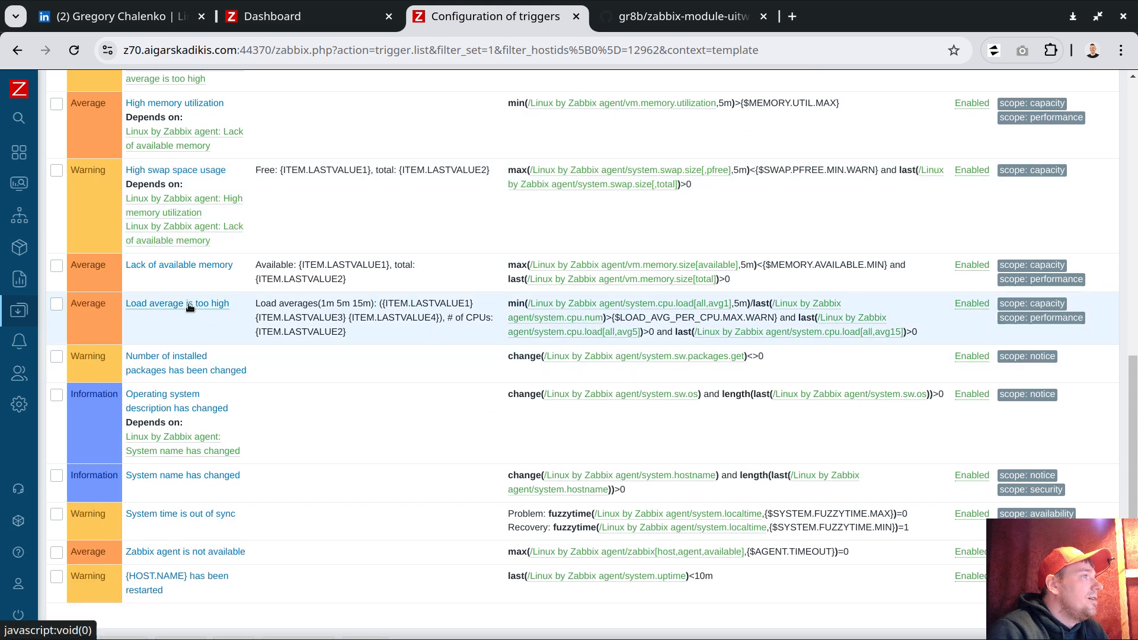
pyautogui.click(188, 303)
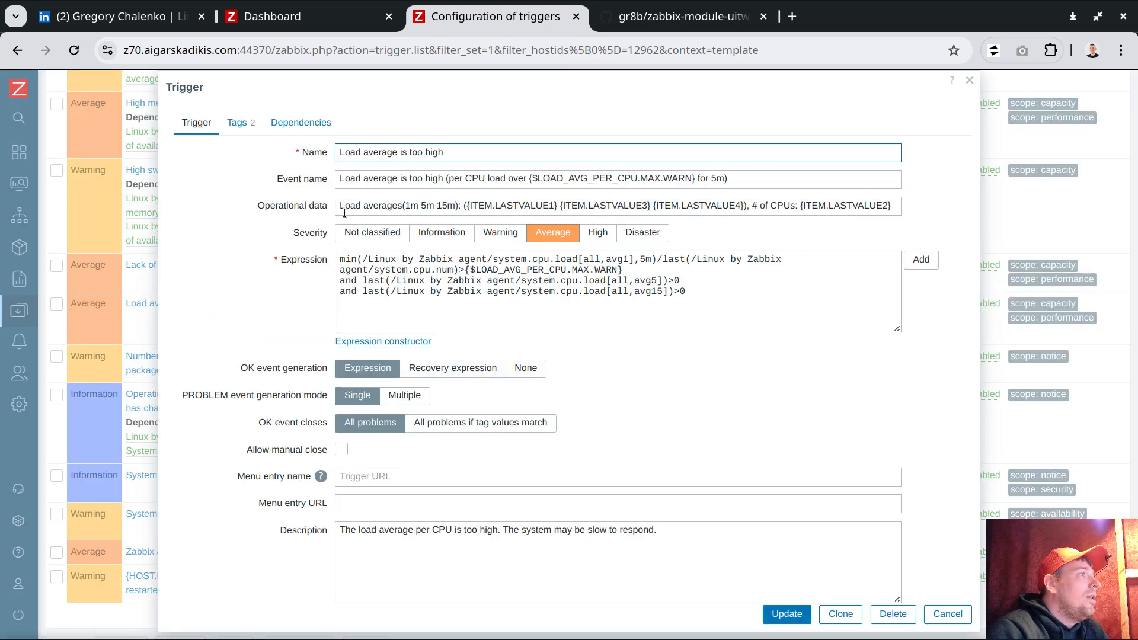
pyautogui.moveTo(338, 206); pyautogui.dragTo(427, 203)
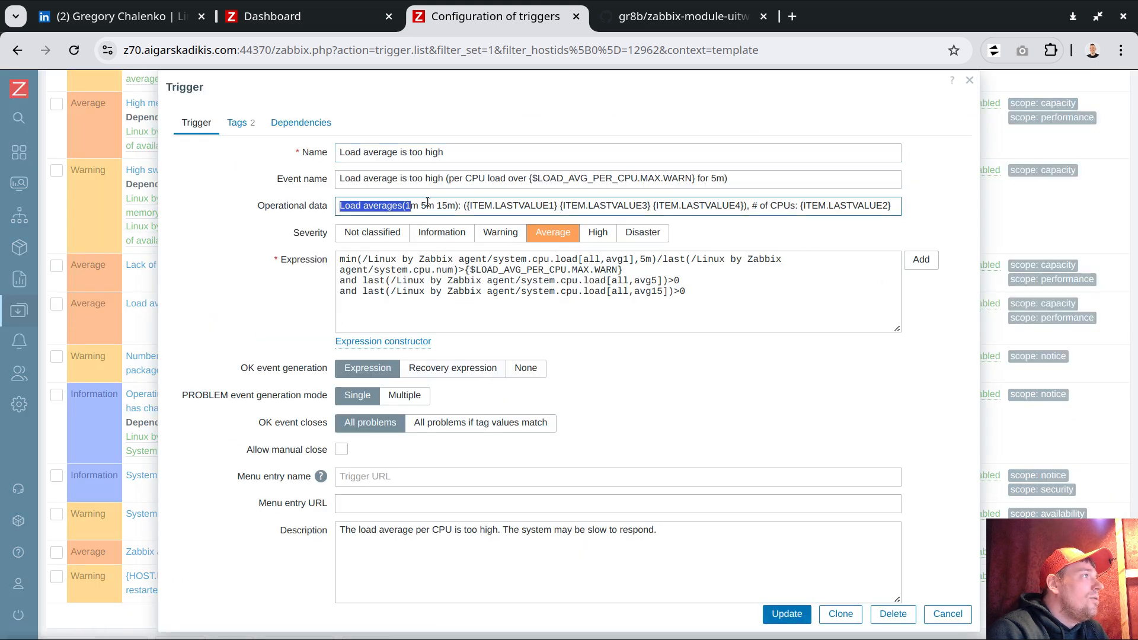
pyautogui.click(899, 212)
pyautogui.moveTo(899, 212); pyautogui.dragTo(397, 207)
pyautogui.click(888, 208)
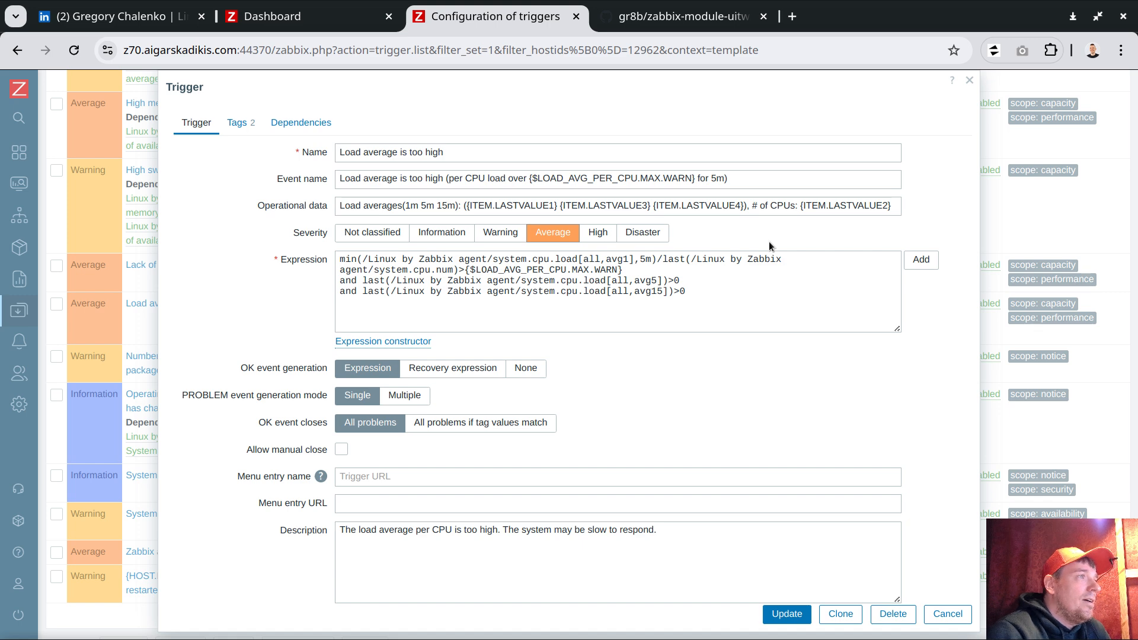
pyautogui.click(758, 182)
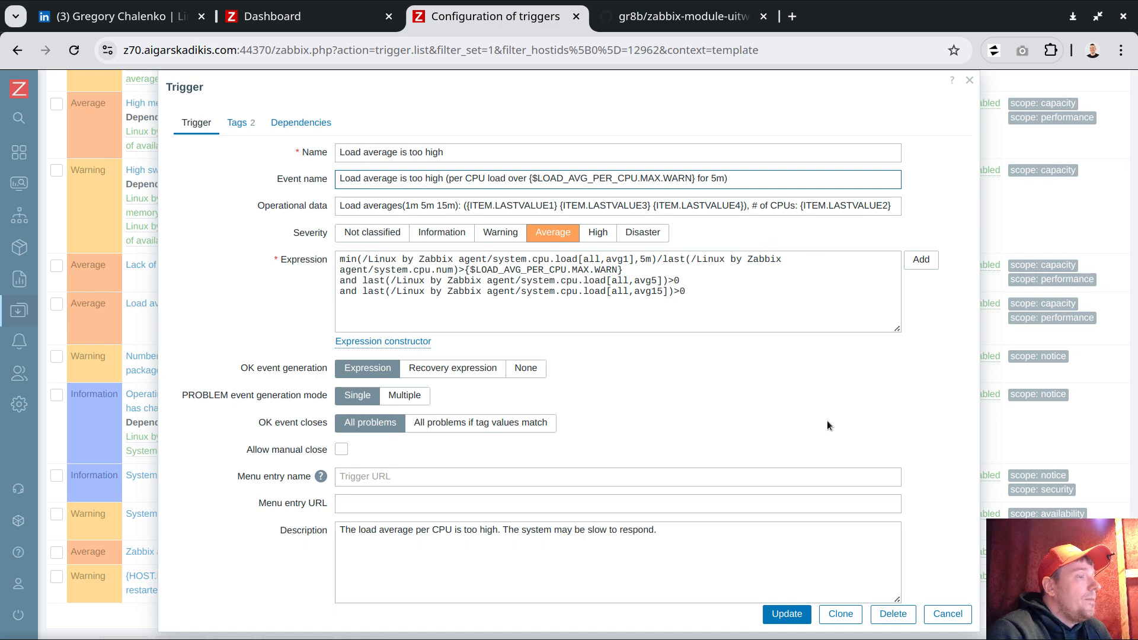
pyautogui.hotkey('alt', 'Tab')
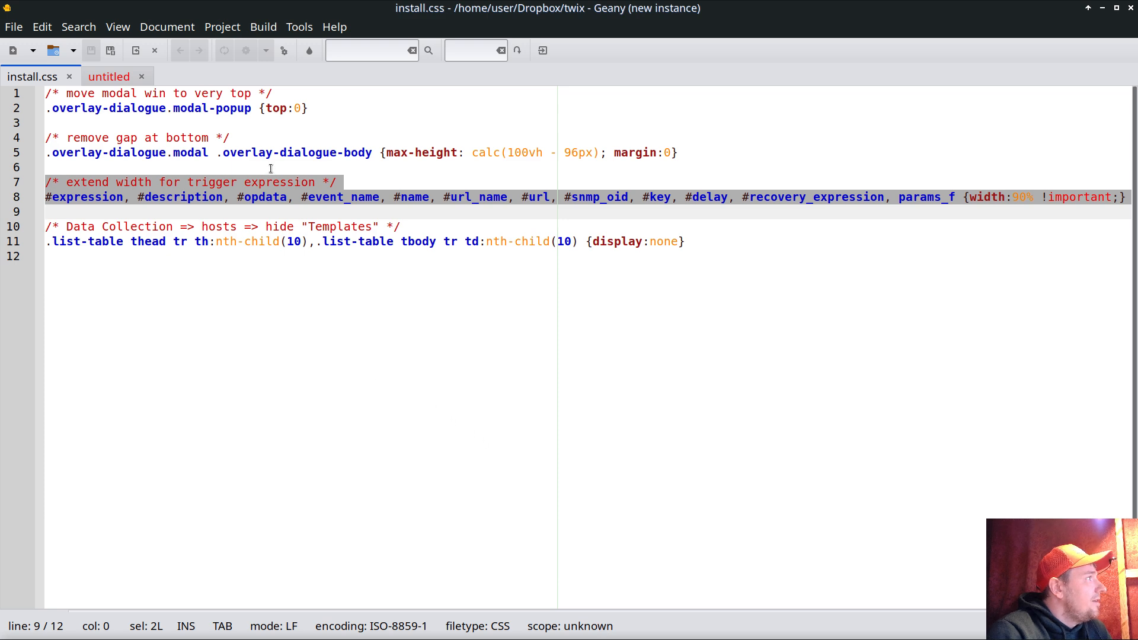
pyautogui.click(1105, 10)
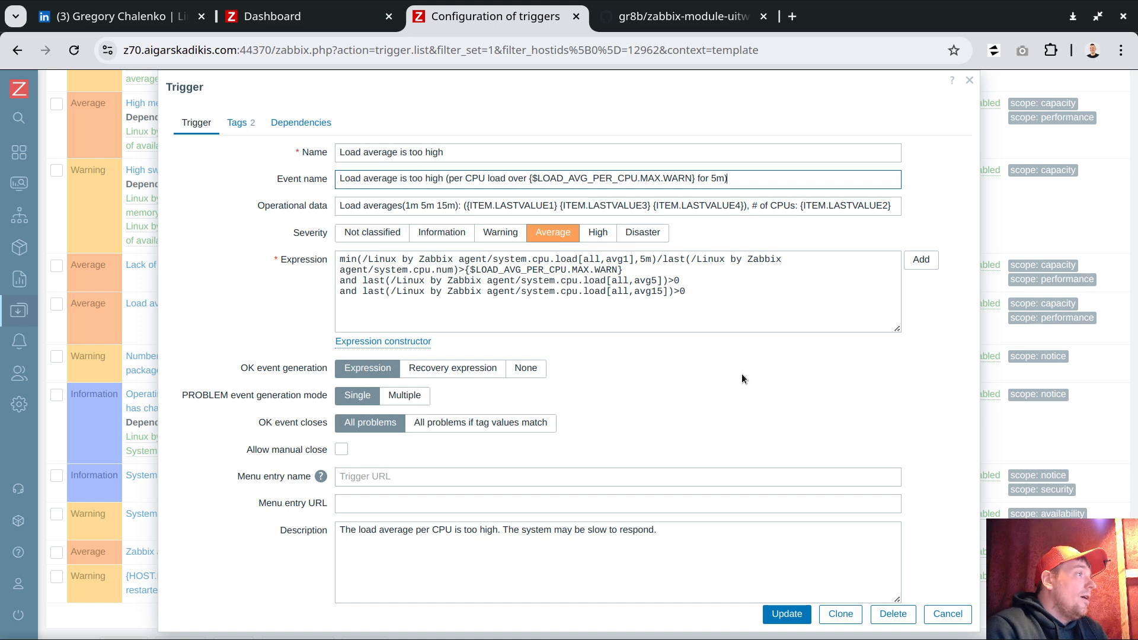
pyautogui.click(954, 611)
pyautogui.moveTo(72, 584)
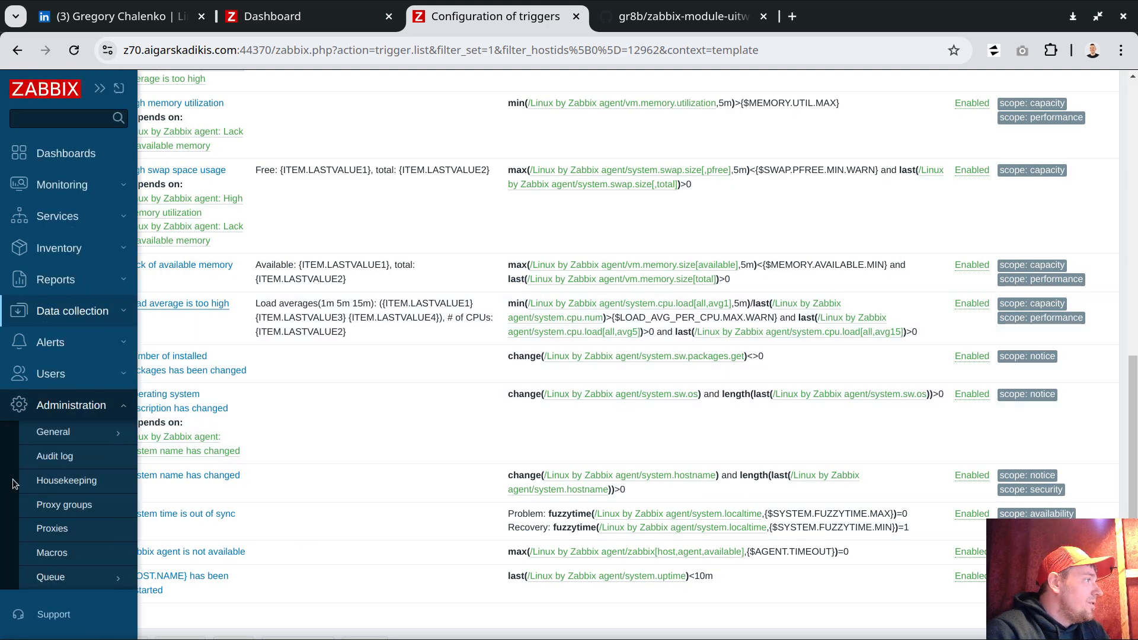
pyautogui.scroll(-2, 72, 584)
pyautogui.click(86, 583)
pyautogui.click(77, 610)
pyautogui.click(261, 179)
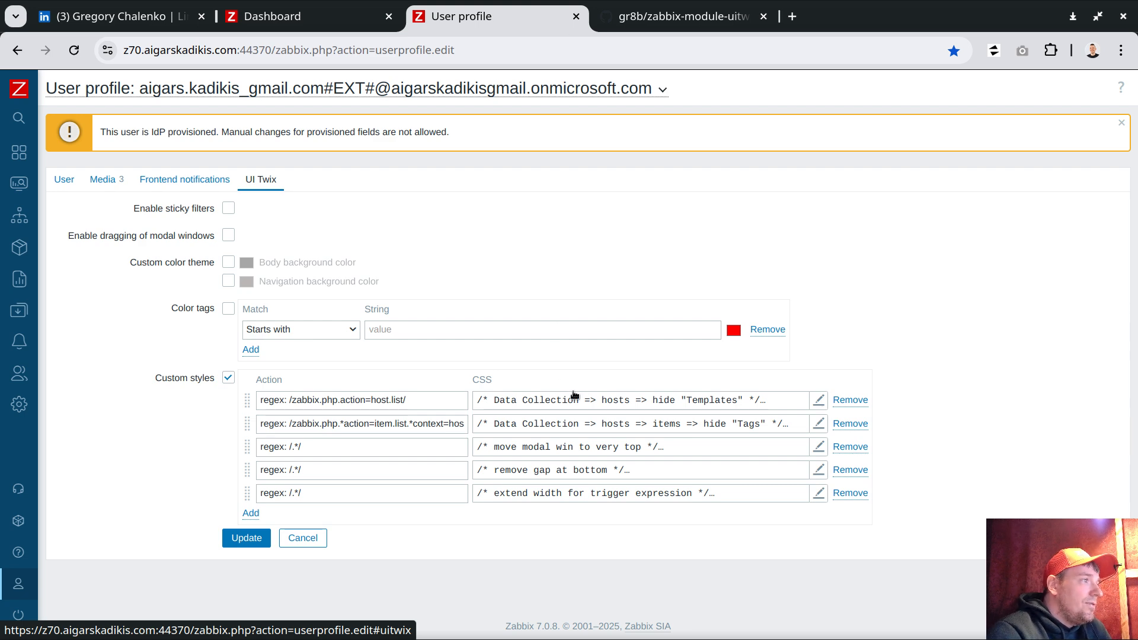
pyautogui.click(607, 396)
pyautogui.click(928, 164)
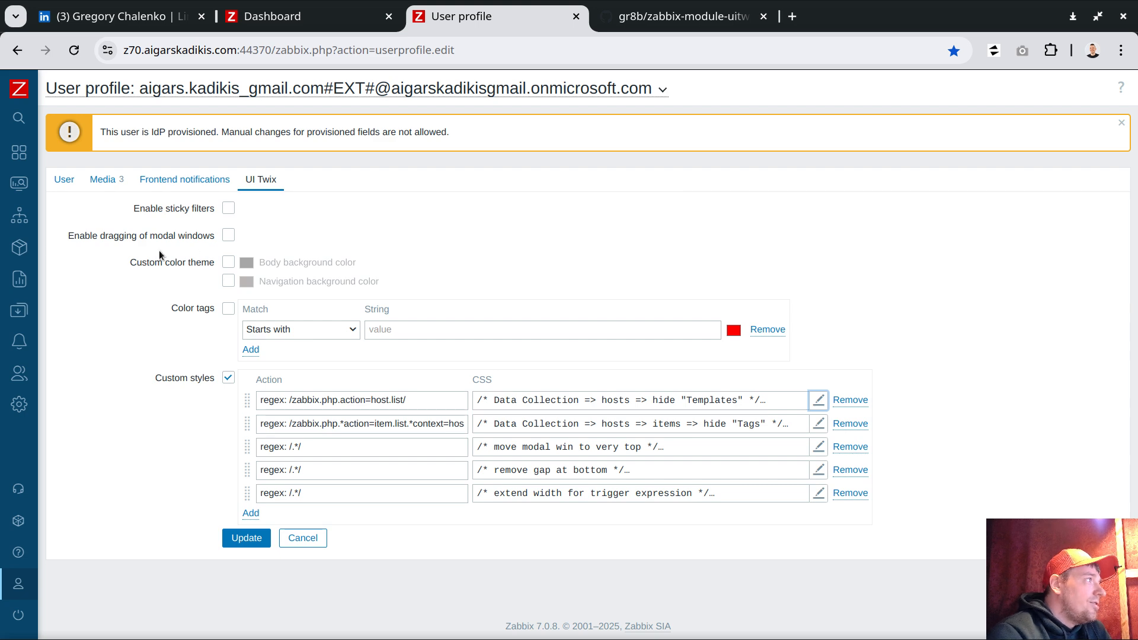
# - Go to Data collection > Hosts and select the 'zbx' text in the Name filter
pyautogui.moveTo(18, 318)
pyautogui.click(76, 363)
pyautogui.click(52, 409)
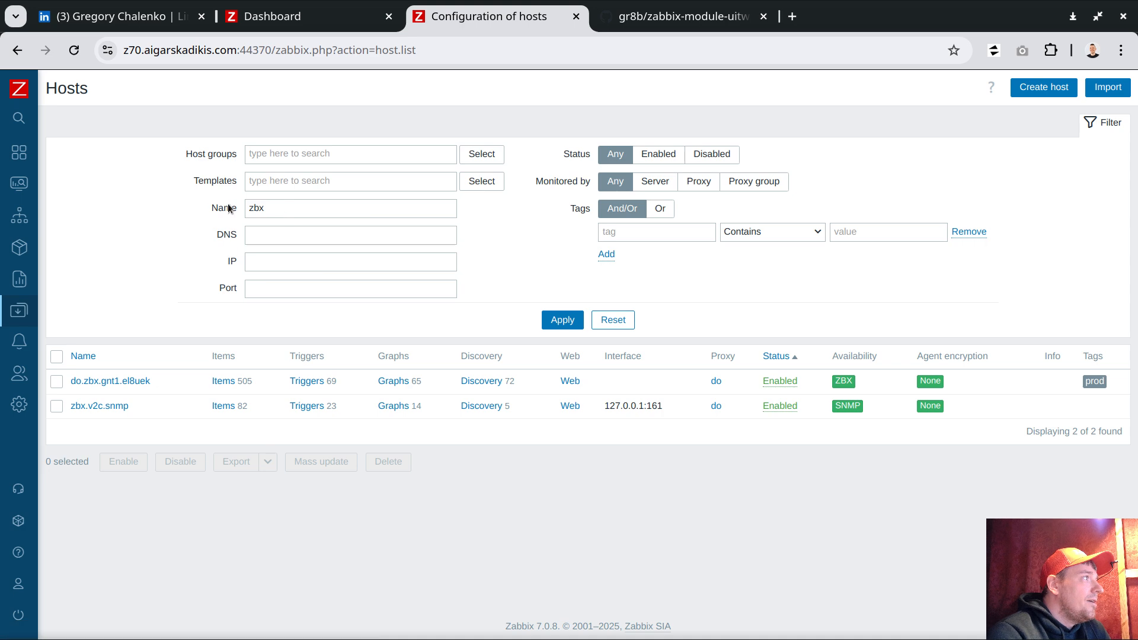
pyautogui.doubleClick(270, 208)
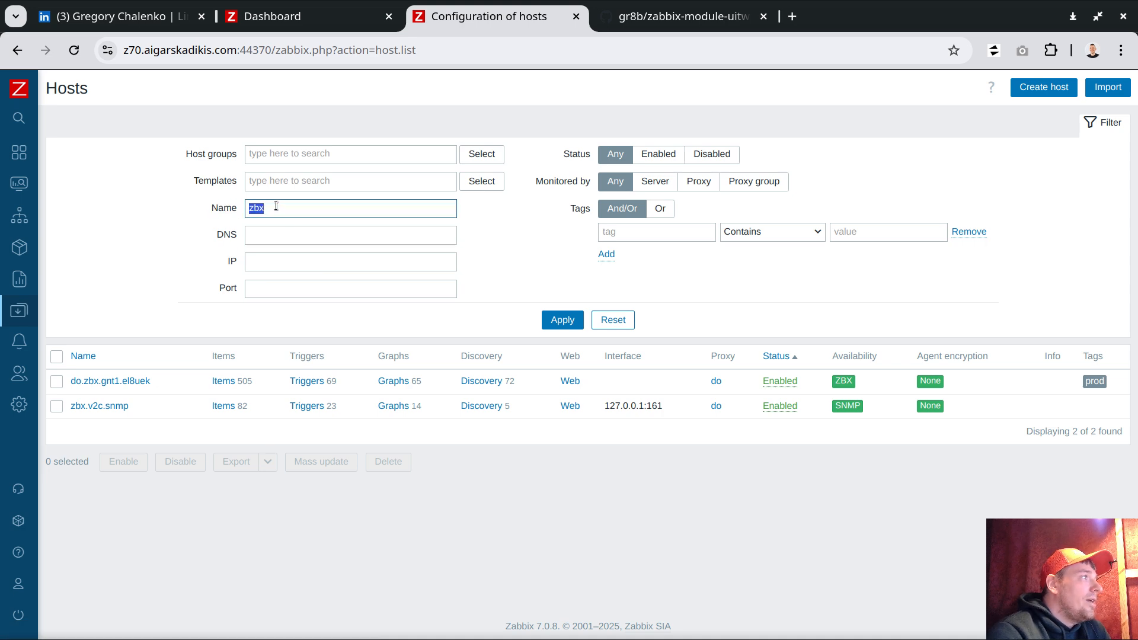
pyautogui.click(276, 206)
pyautogui.moveTo(316, 216); pyautogui.dragTo(242, 211)
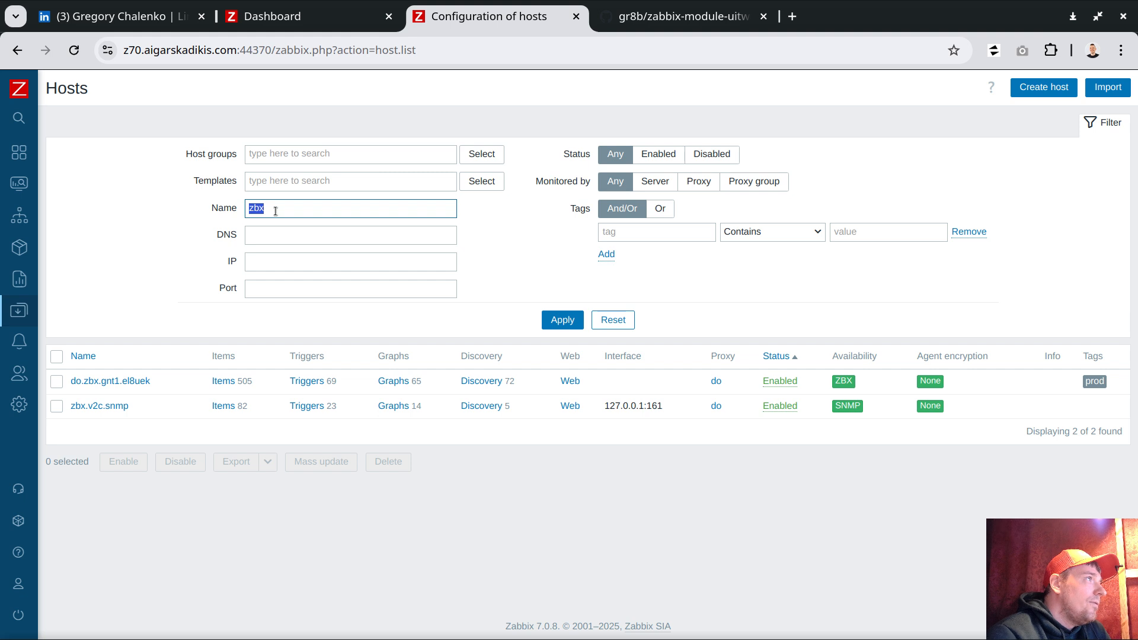
pyautogui.moveTo(275, 50); pyautogui.dragTo(430, 50)
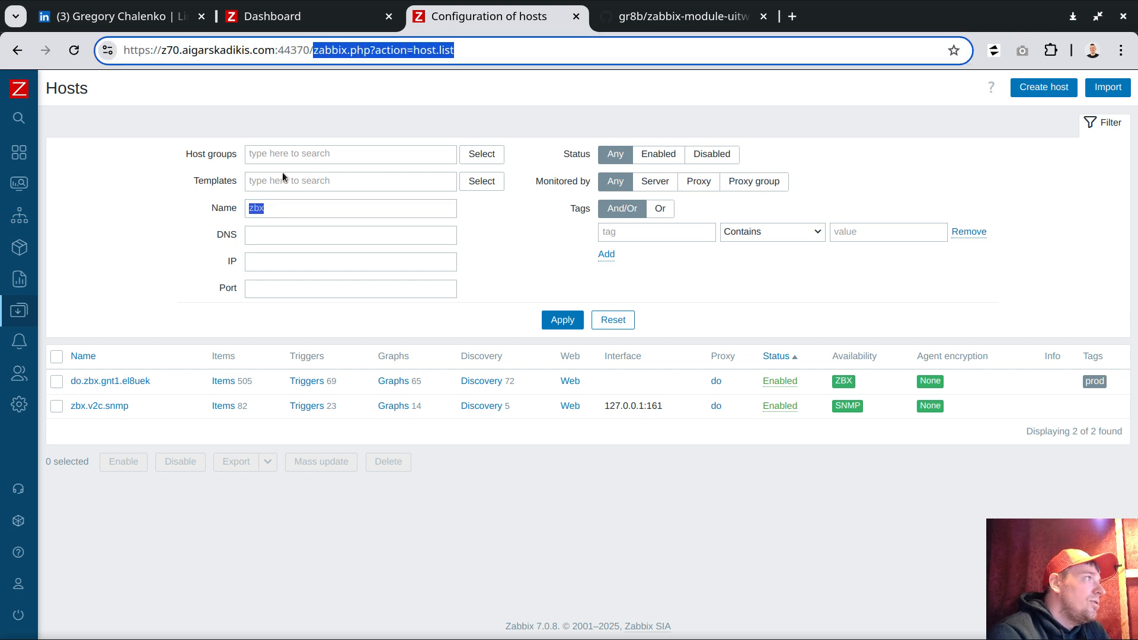
pyautogui.click(272, 220)
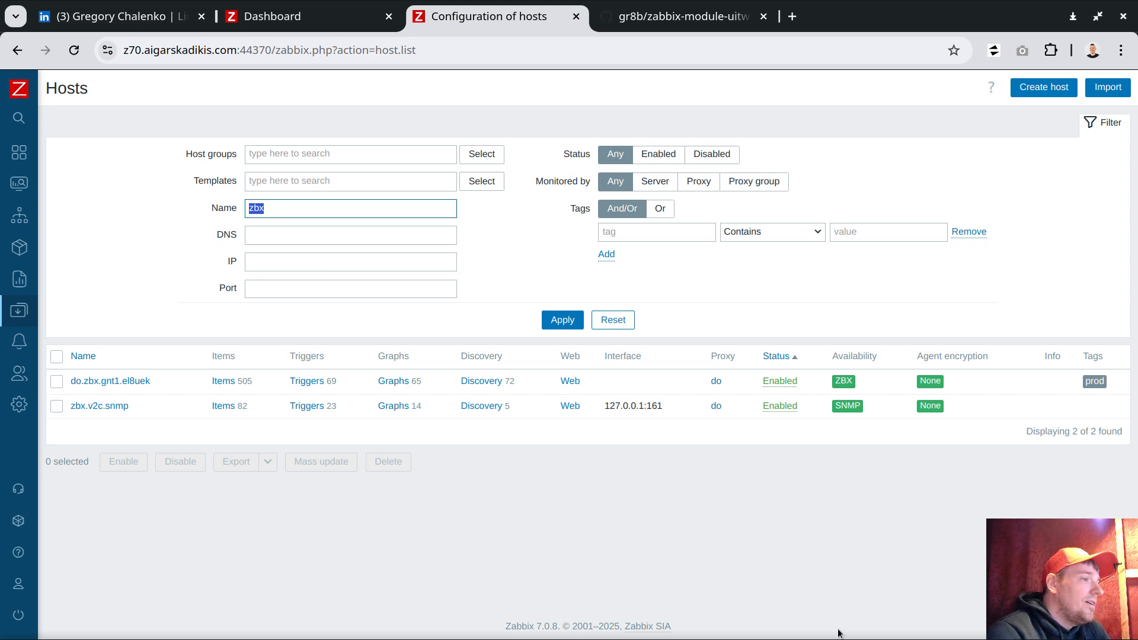
# - Exit the remote root shell and pg16 connection, then start psql on database z70
pyautogui.hotkey('alt', 'Tab')
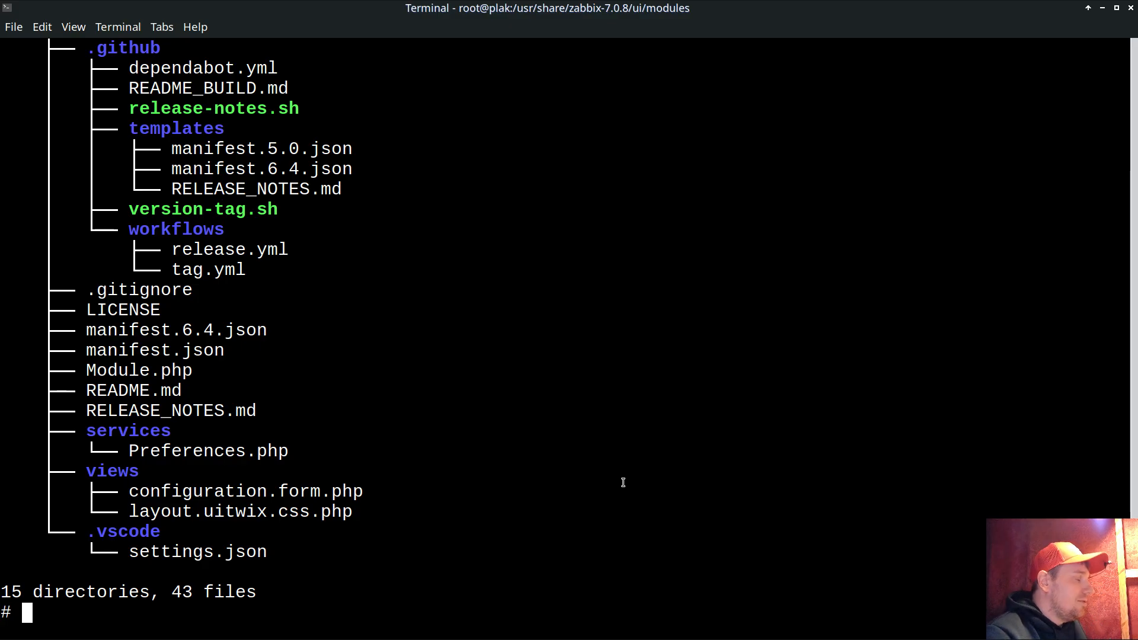
pyautogui.write('exit')
pyautogui.press('Return')
pyautogui.write('exit')
pyautogui.press('Return')
pyautogui.write('z70')
pyautogui.press('Return')
pyautogui.press('Return')
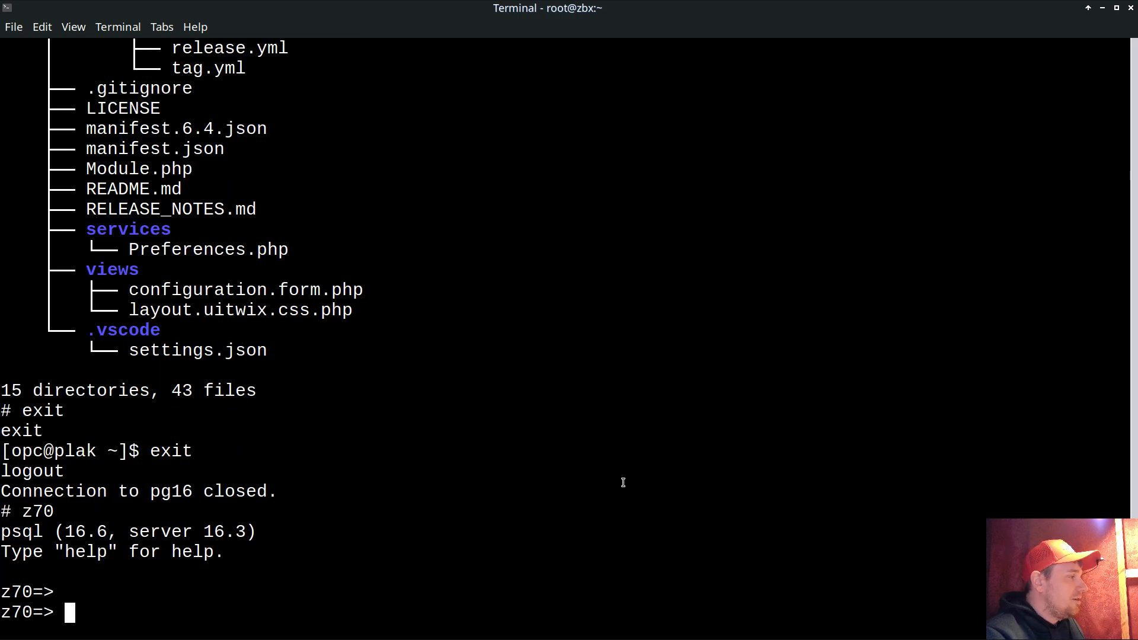
pyautogui.press('Return')
# - Rerun the select on profiles where idx='uitwix-css' to show the stored five-rule value_str
pyautogui.press('Up')
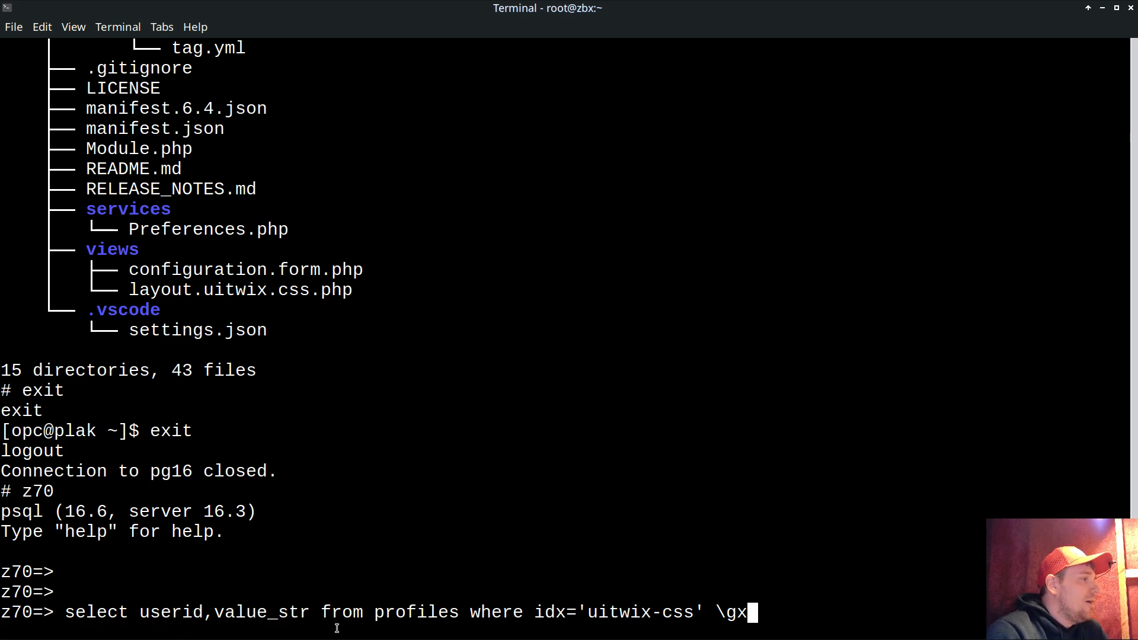
pyautogui.doubleClick(394, 614)
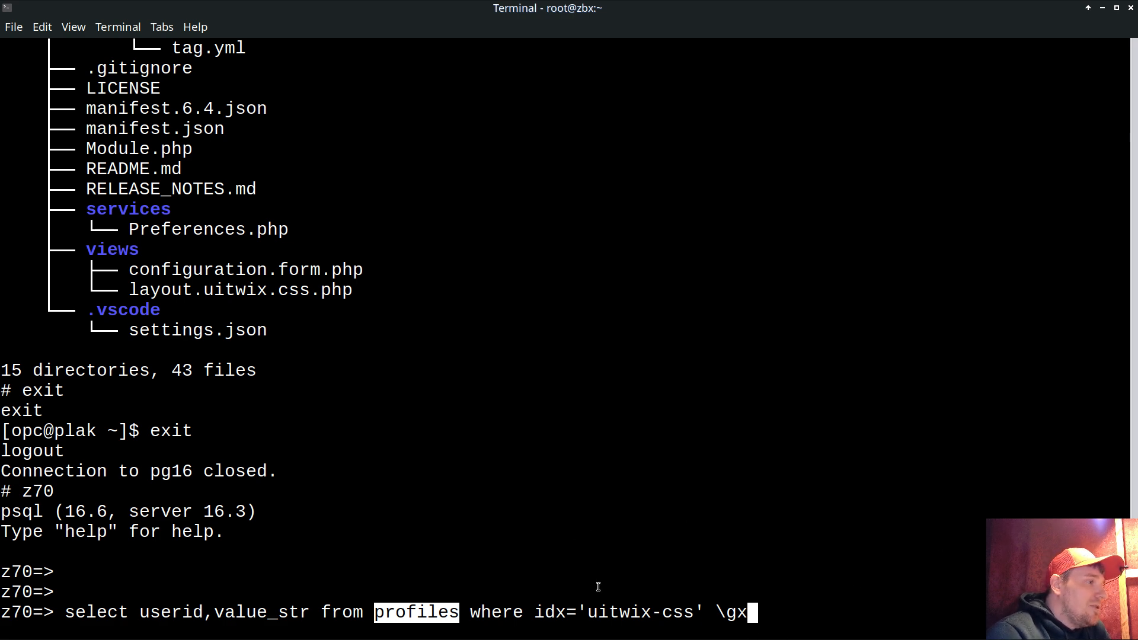
pyautogui.moveTo(535, 614); pyautogui.dragTo(703, 611)
pyautogui.doubleClick(426, 614)
pyautogui.click(671, 602)
pyautogui.doubleClick(539, 615)
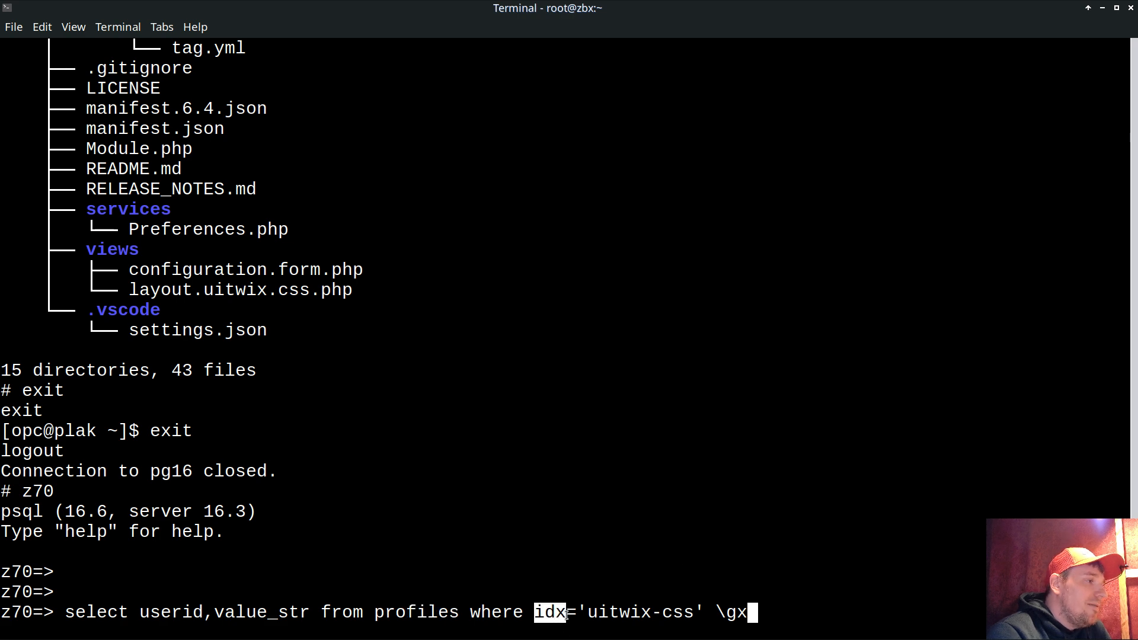
pyautogui.click(630, 603)
pyautogui.moveTo(578, 612); pyautogui.dragTo(705, 612)
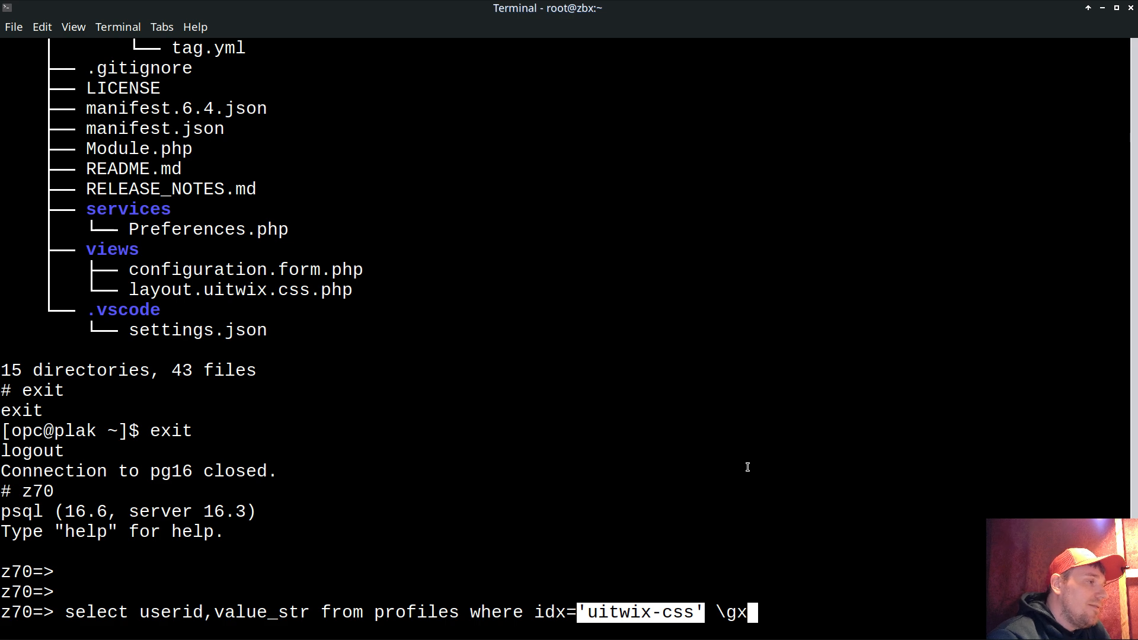
pyautogui.click(651, 618)
pyautogui.moveTo(536, 615); pyautogui.dragTo(696, 612)
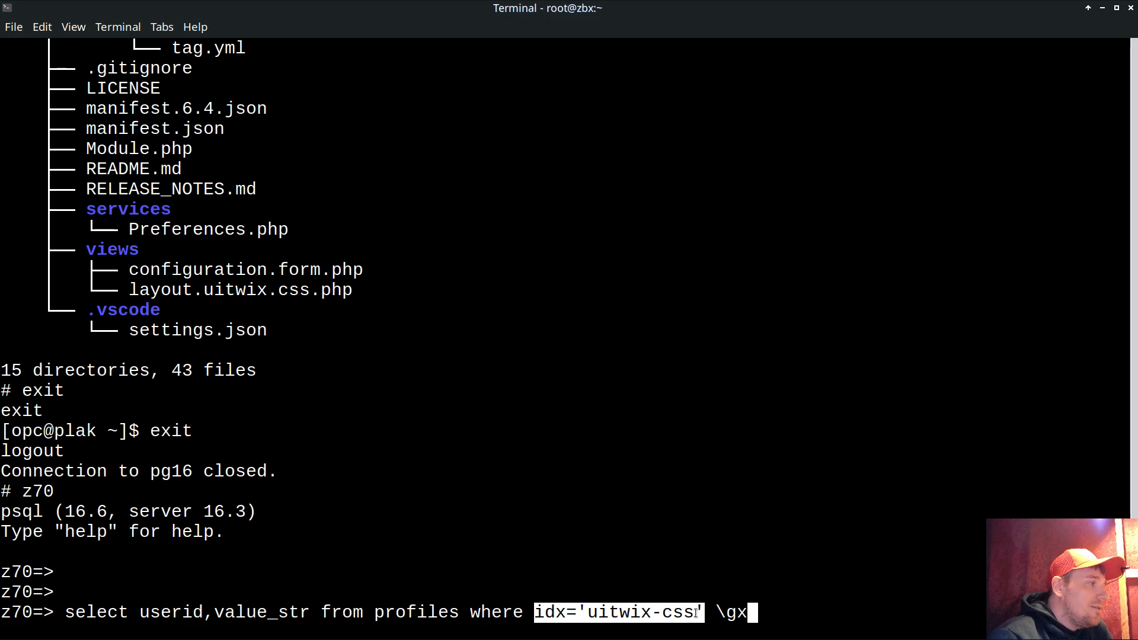
pyautogui.press('Return')
pyautogui.press('Return')
pyautogui.press('Return')
pyautogui.press('Return')
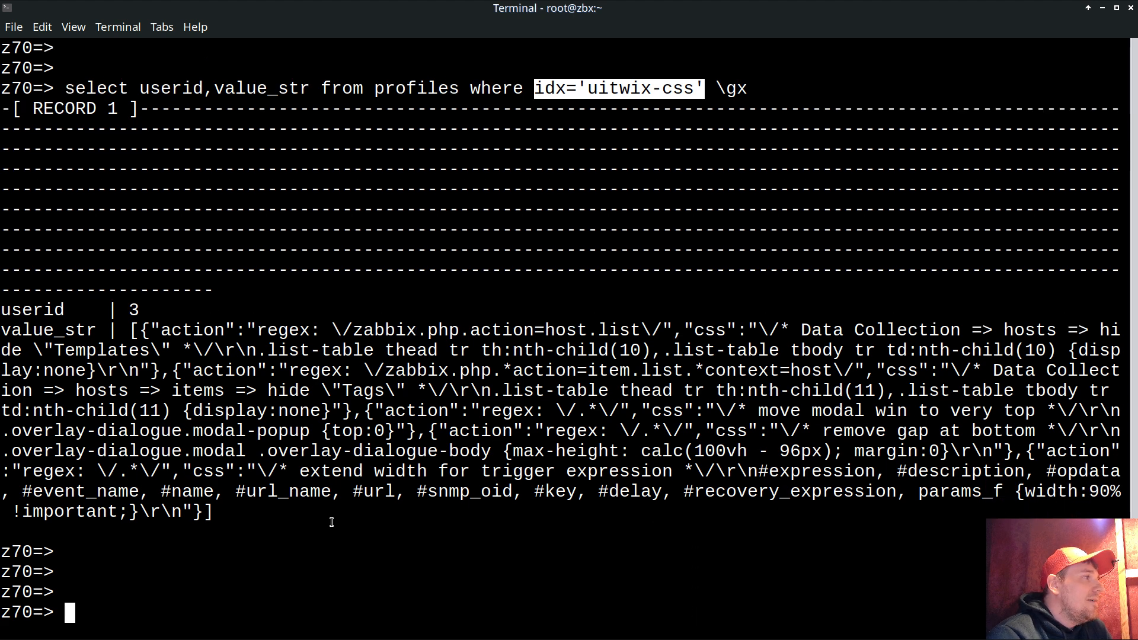
pyautogui.moveTo(132, 330); pyautogui.dragTo(216, 514)
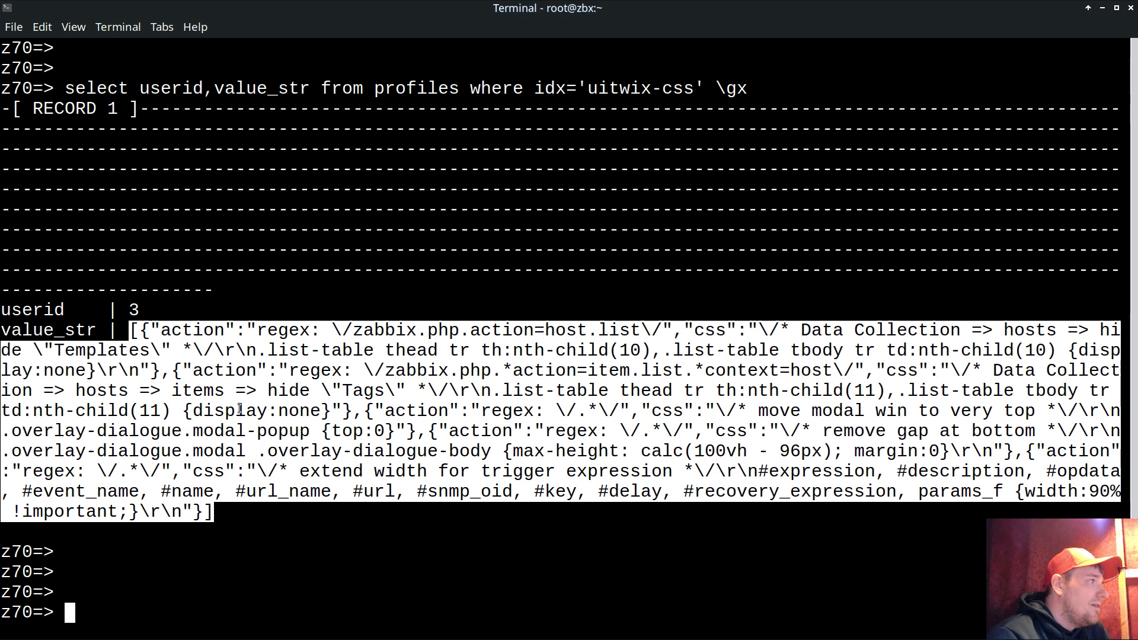
pyautogui.click(193, 427)
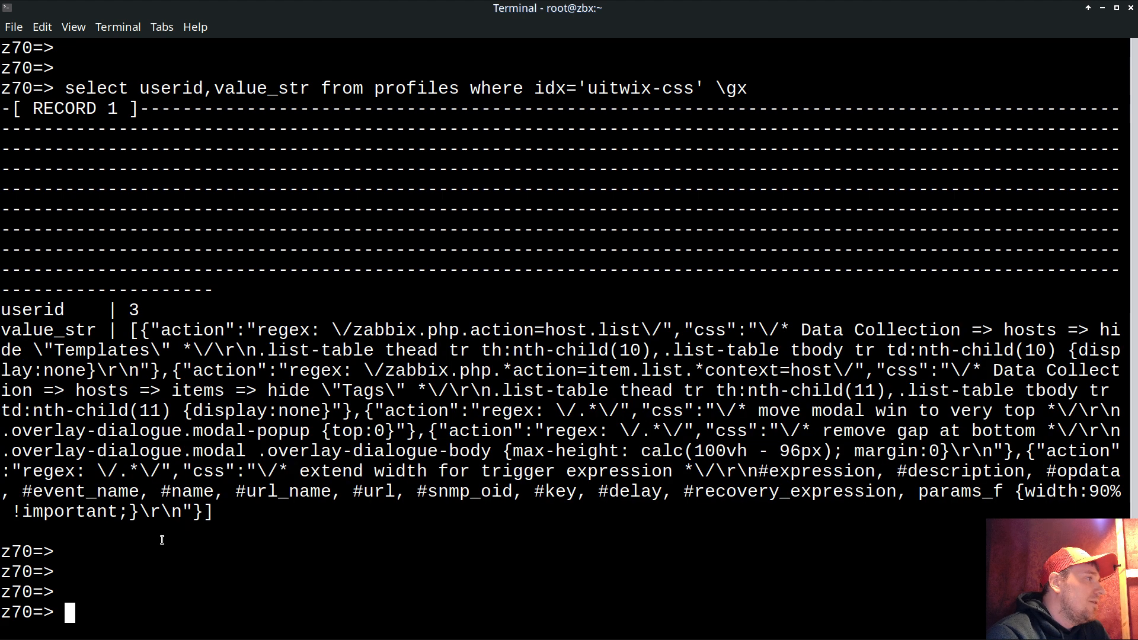
# - Begin the statement UPDATE profiles SET
pyautogui.write('UPDATE')
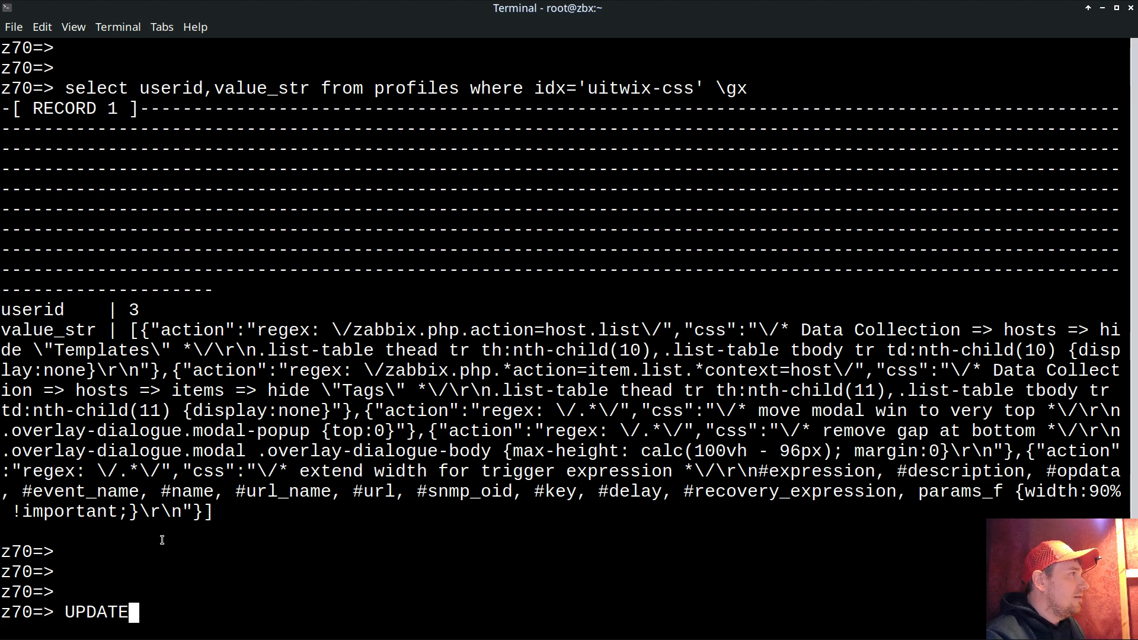
pyautogui.doubleClick(393, 90)
pyautogui.middleClick(415, 236)
pyautogui.write('SET')
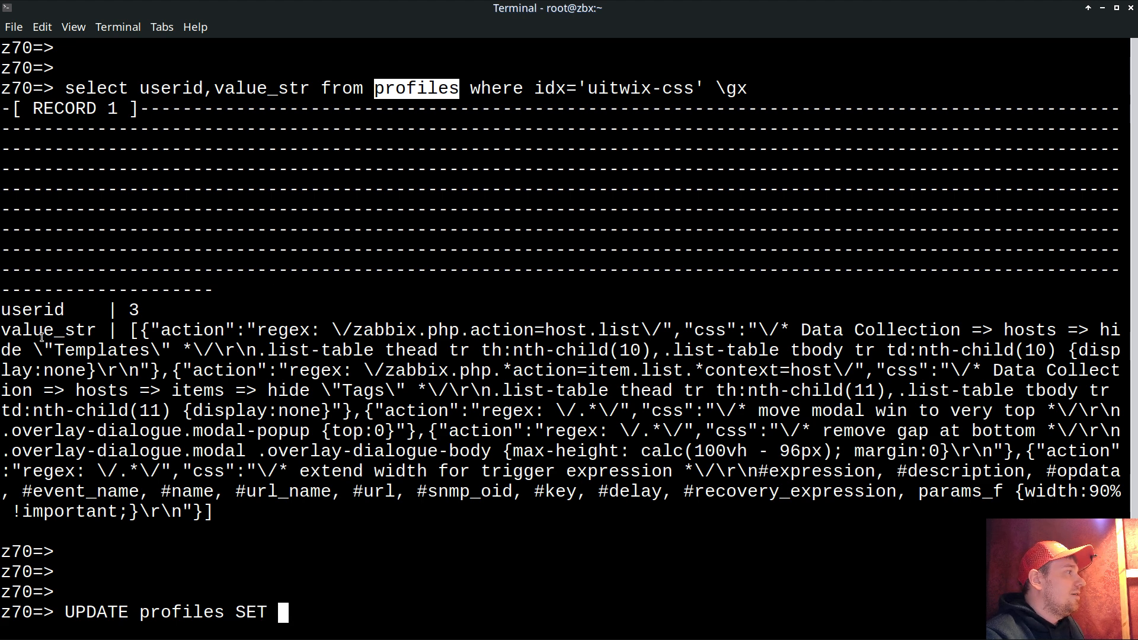
# - Complete the statement as UPDATE profiles SET value_str='' WHERE idx='uitwix-css';
pyautogui.doubleClick(42, 332)
pyautogui.middleClick(392, 442)
pyautogui.write('=')
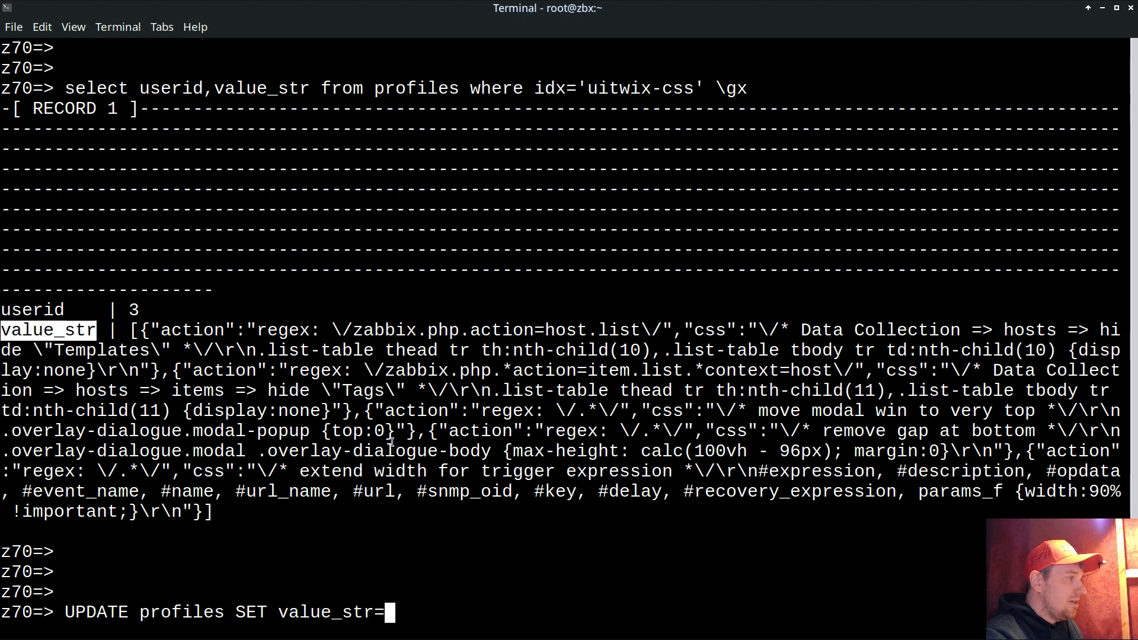
pyautogui.write("''")
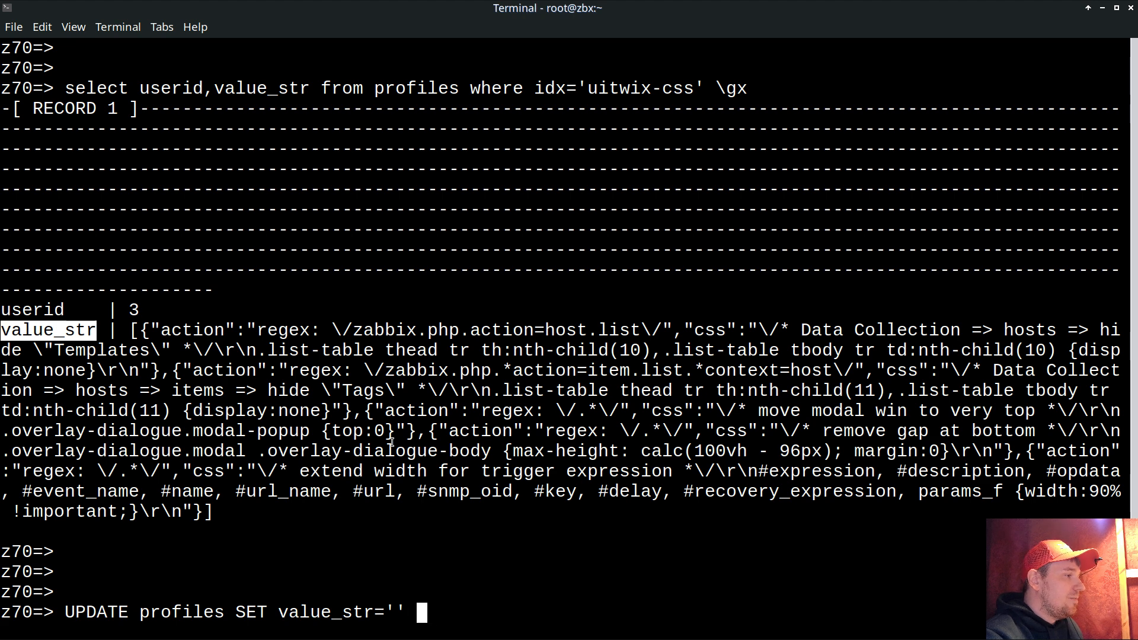
pyautogui.write(' WHERE')
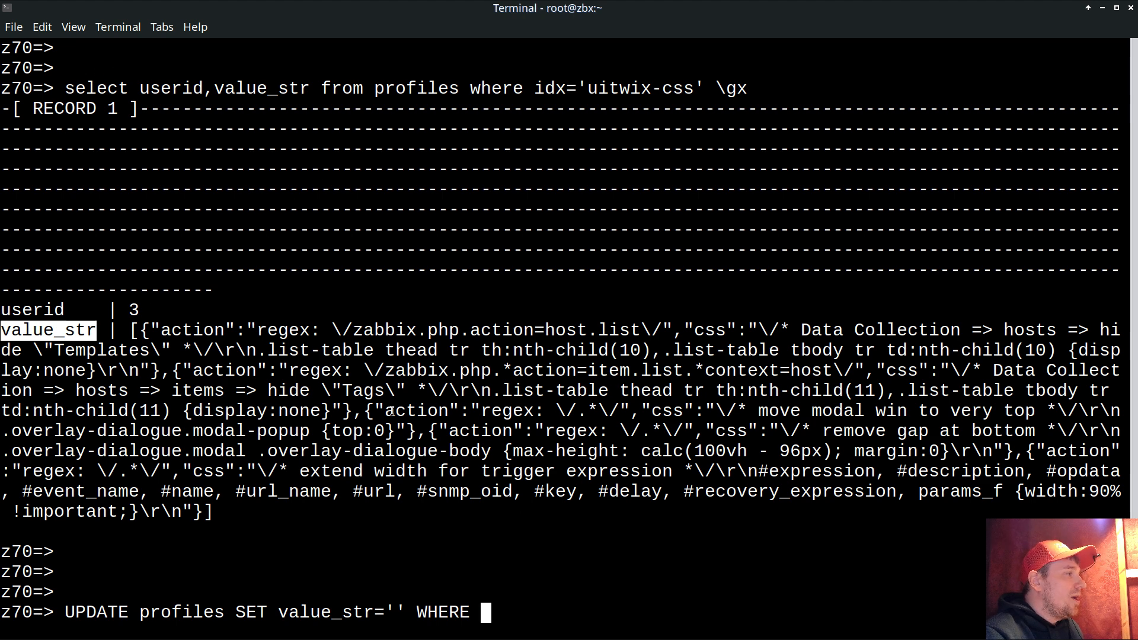
pyautogui.moveTo(537, 89); pyautogui.dragTo(705, 89)
pyautogui.middleClick(624, 373)
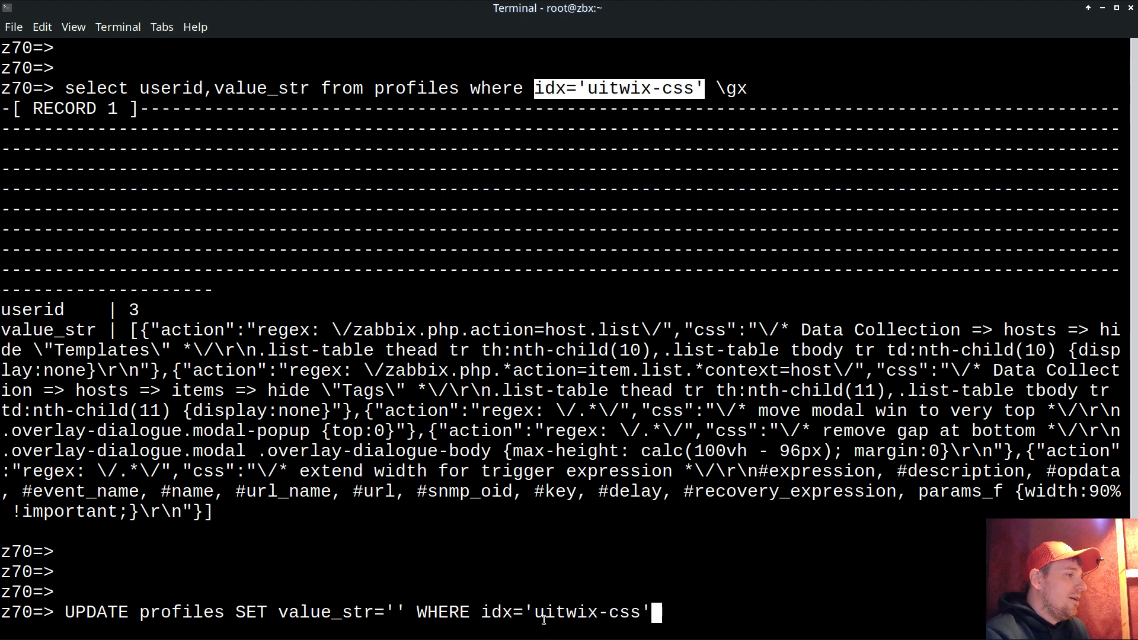
pyautogui.write(';')
# - Verify the WHERE condition, temporarily replacing uitwix-css and restoring it from the select query
pyautogui.moveTo(417, 612); pyautogui.dragTo(658, 617)
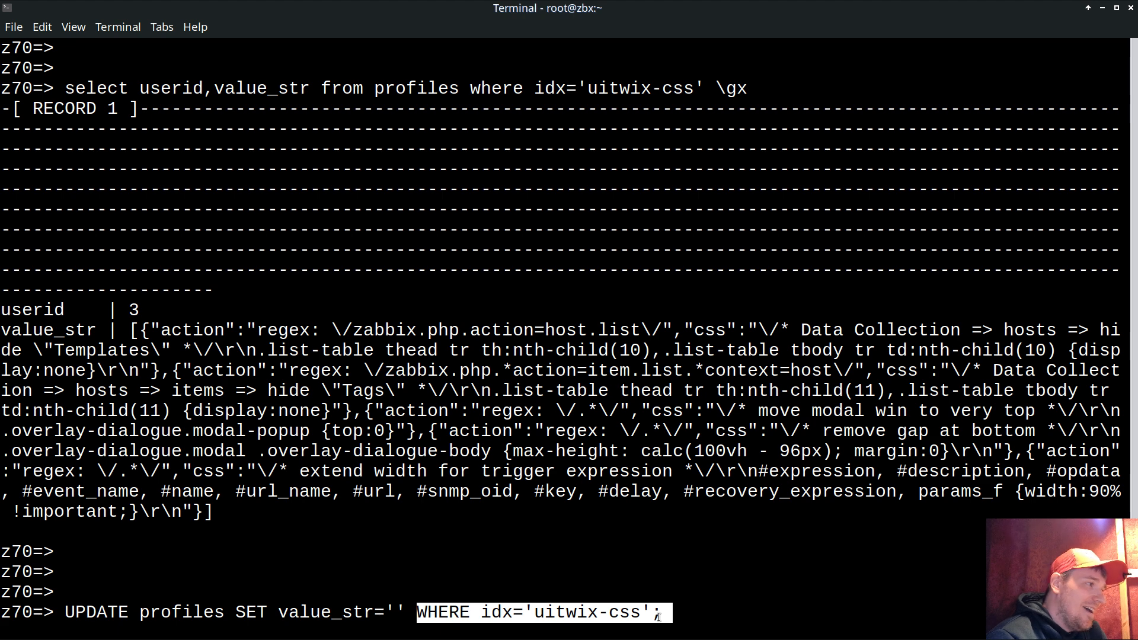
pyautogui.click(439, 610)
pyautogui.moveTo(439, 610); pyautogui.dragTo(645, 606)
pyautogui.click(568, 606)
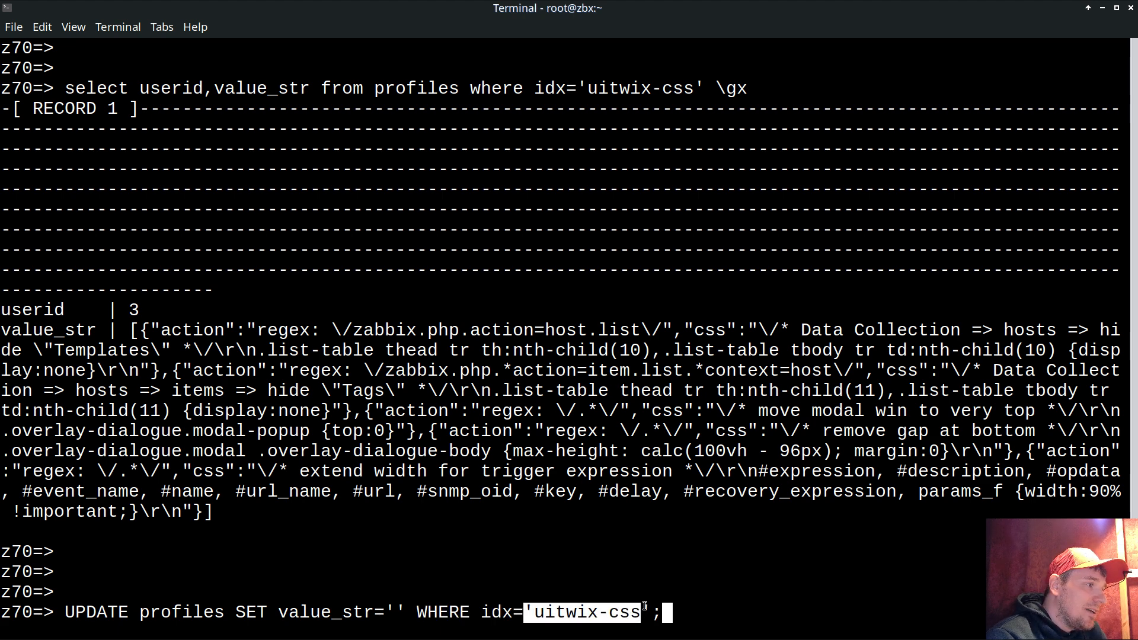
pyautogui.click(631, 610)
pyautogui.moveTo(536, 610); pyautogui.dragTo(636, 610)
pyautogui.hotkey('ctrl', 'c')
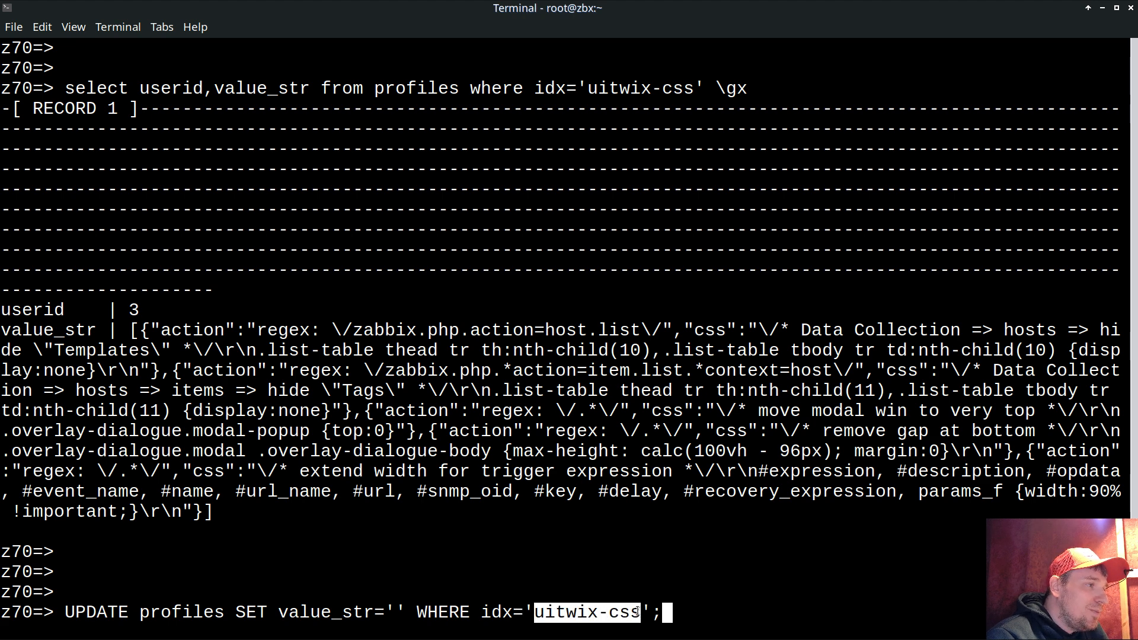
pyautogui.click(604, 617)
pyautogui.press('Left')
pyautogui.press('BackSpace')
pyautogui.press('BackSpace')
pyautogui.press('BackSpace')
pyautogui.press('BackSpace')
pyautogui.press('BackSpace')
pyautogui.press('BackSpace')
pyautogui.press('BackSpace')
pyautogui.press('BackSpace')
pyautogui.press('BackSpace')
pyautogui.press('BackSpace')
pyautogui.write('a')
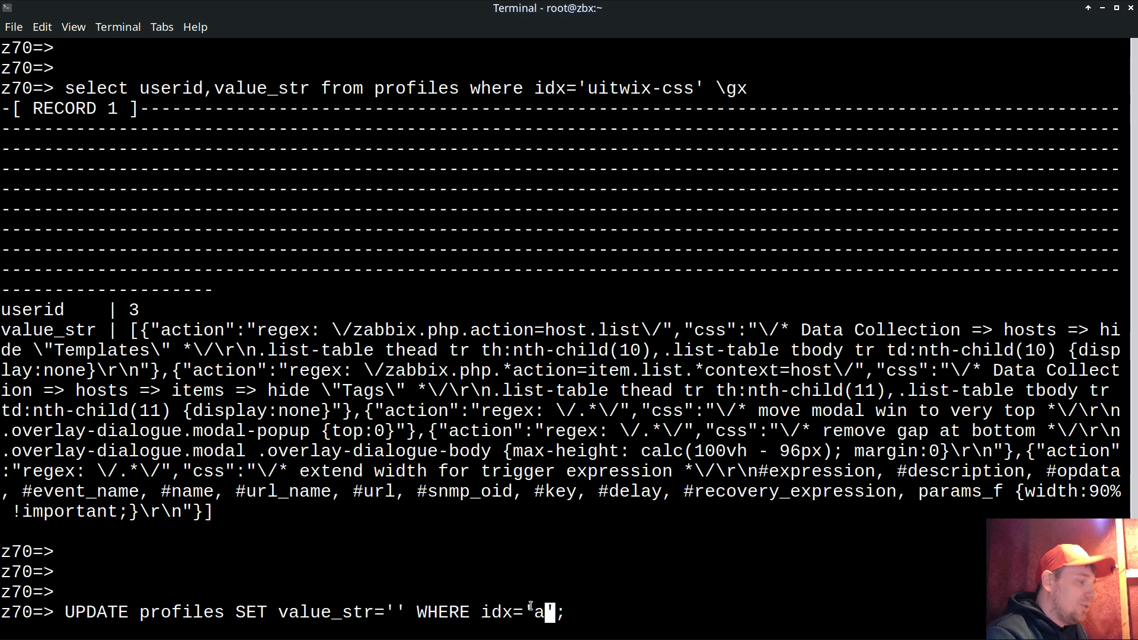
pyautogui.write('sdv')
pyautogui.press('BackSpace')
pyautogui.write('f')
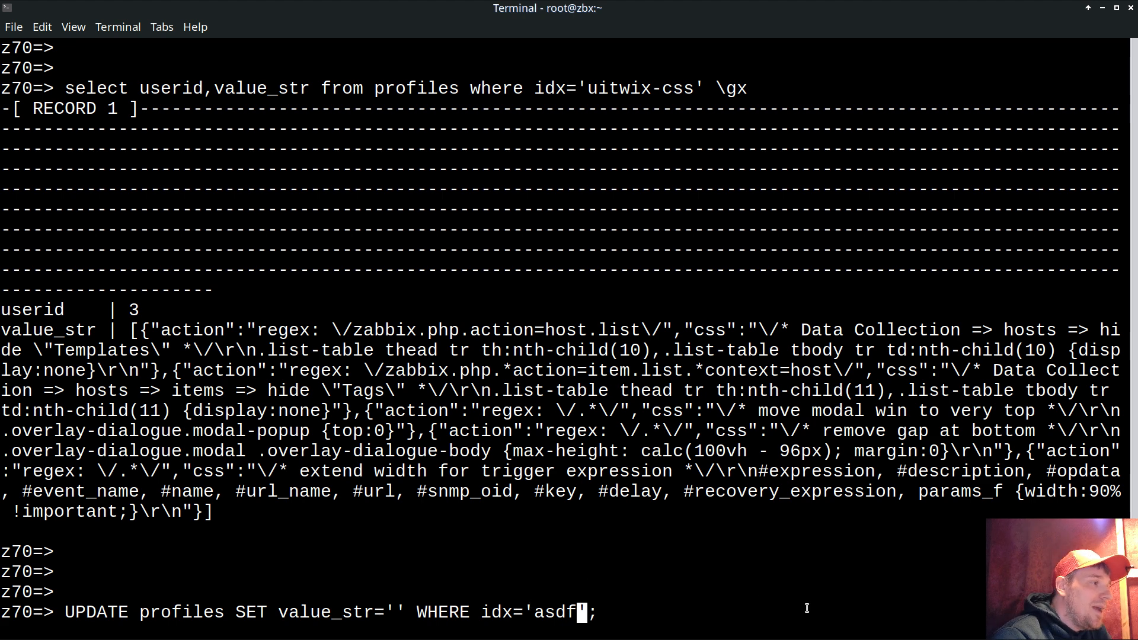
pyautogui.press('BackSpace')
pyautogui.press('BackSpace')
pyautogui.press('BackSpace')
pyautogui.press('BackSpace')
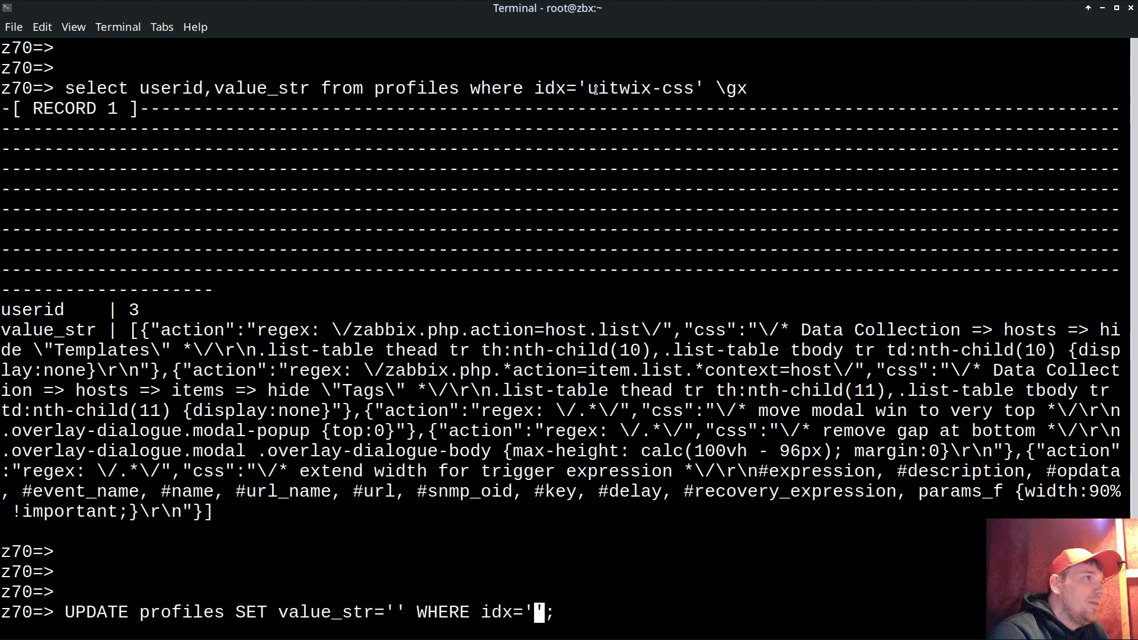
pyautogui.moveTo(590, 89); pyautogui.dragTo(695, 89)
pyautogui.middleClick(735, 418)
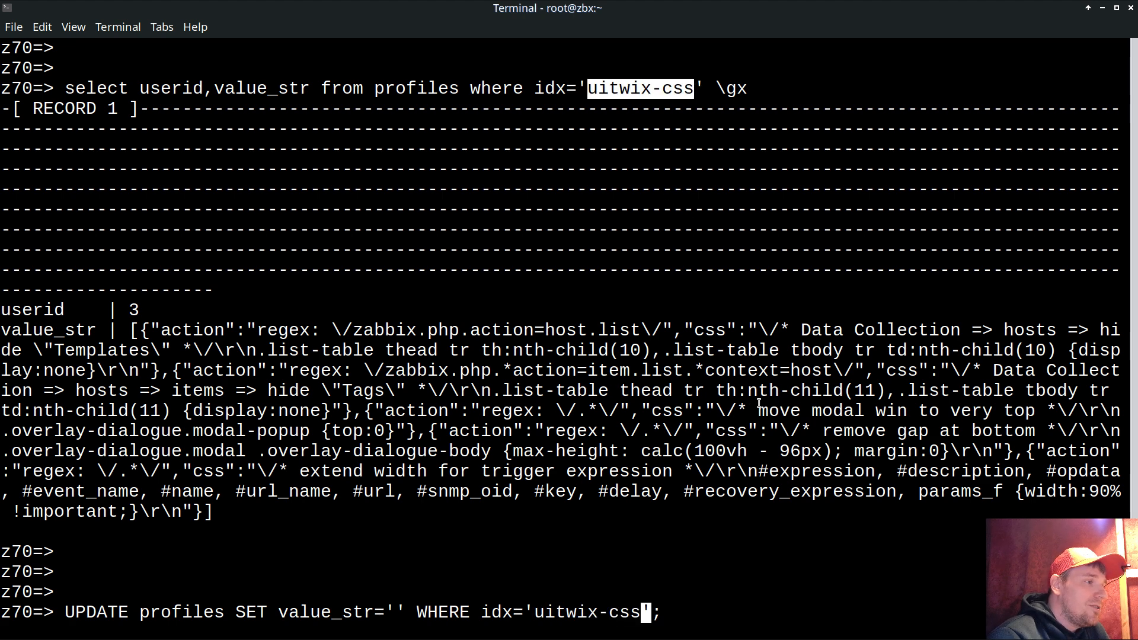
# - Paste the five-rule style JSON into the empty value quotes and run the UPDATE
pyautogui.press('Left')
pyautogui.press('Left')
pyautogui.press('Left')
pyautogui.press('Left')
pyautogui.press('Left')
pyautogui.press('Left')
pyautogui.press('Left')
pyautogui.press('Left')
pyautogui.press('Left')
pyautogui.press('Left')
pyautogui.press('Left')
pyautogui.press('Left')
pyautogui.press('Left')
pyautogui.press('Left')
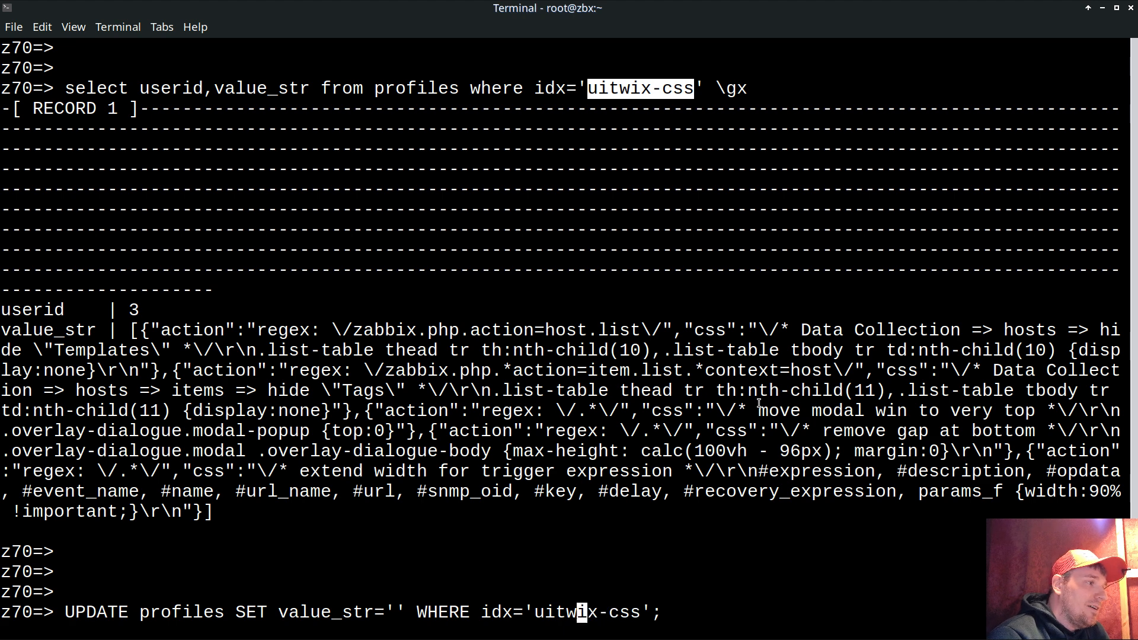
pyautogui.press('Left')
pyautogui.press('Left')
pyautogui.press('Left')
pyautogui.press('Left')
pyautogui.press('Left')
pyautogui.press('Left')
pyautogui.press('Left')
pyautogui.press('Left')
pyautogui.press('Left')
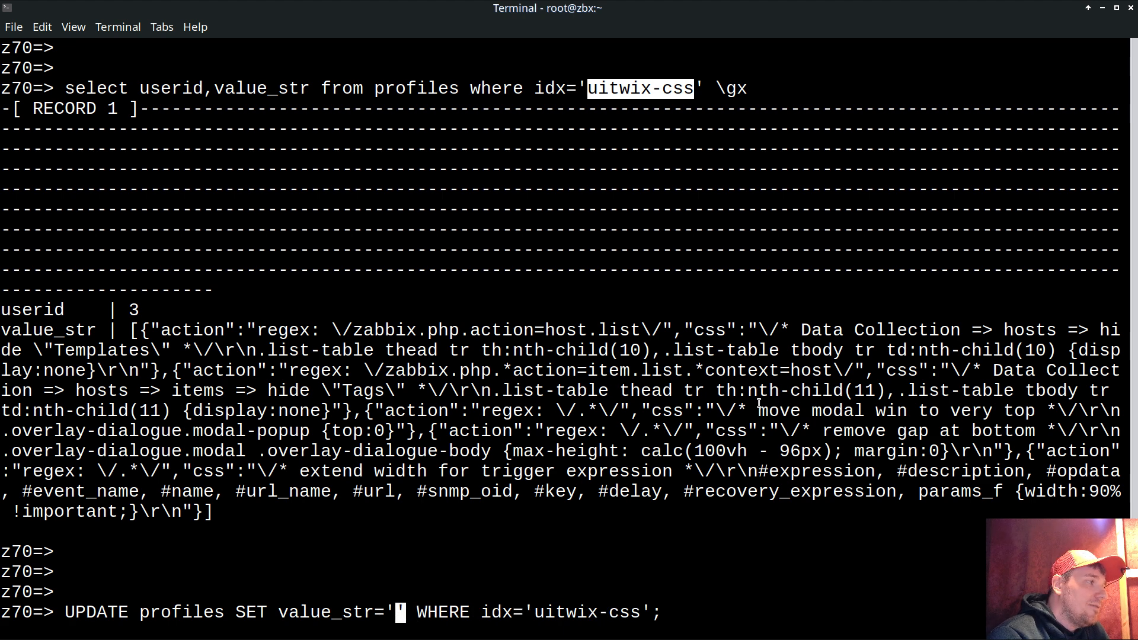
pyautogui.moveTo(132, 330); pyautogui.dragTo(212, 511)
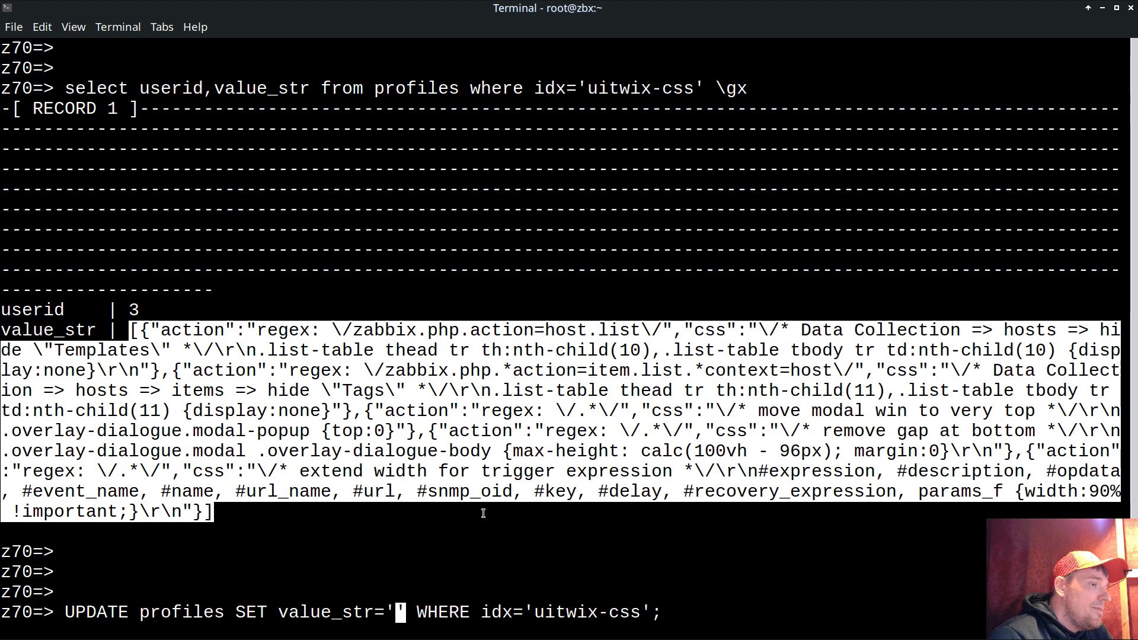
pyautogui.middleClick(557, 482)
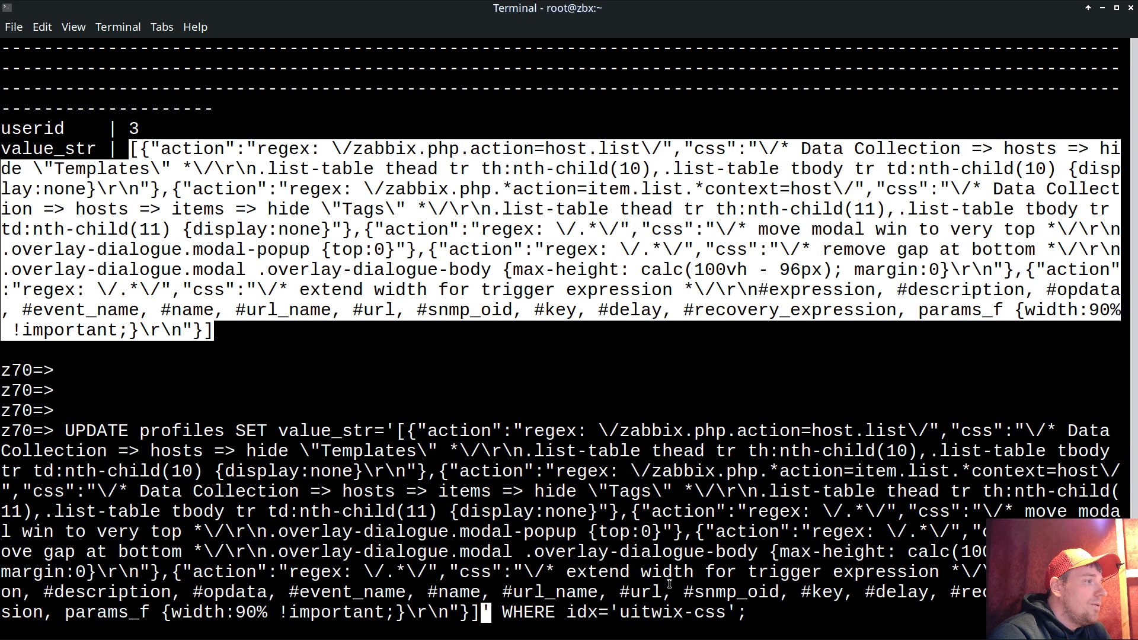
pyautogui.click(767, 608)
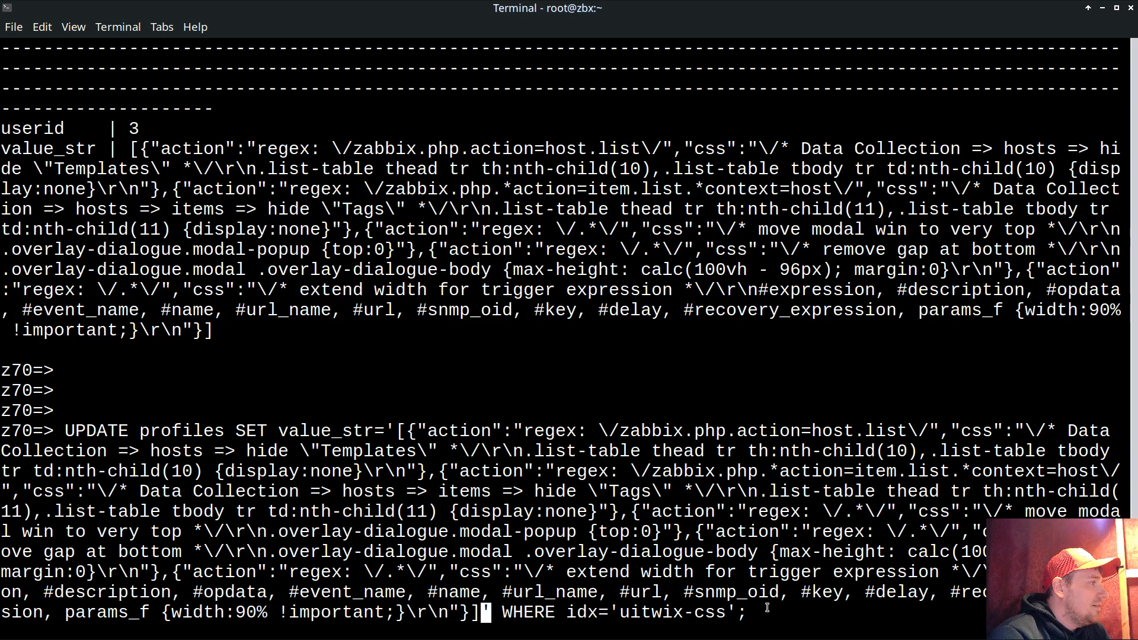
pyautogui.press('Return')
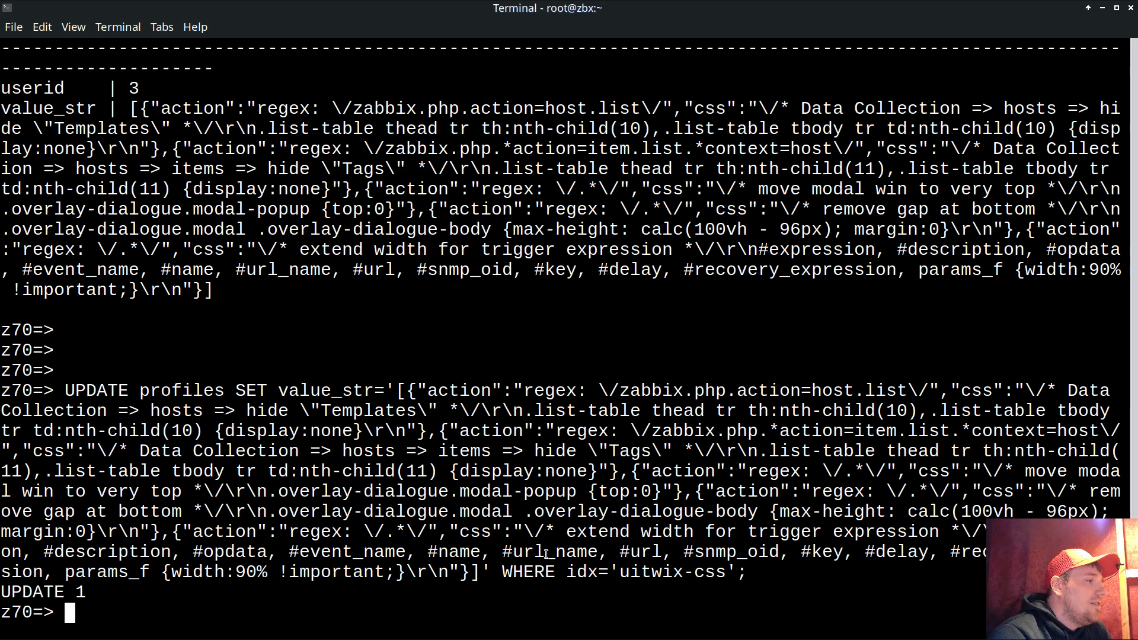
# - Compose and run select userid,value_str WHERE idx='uitwix-css'; after the UPDATE 1 result
pyautogui.moveTo(2, 590); pyautogui.dragTo(86, 591)
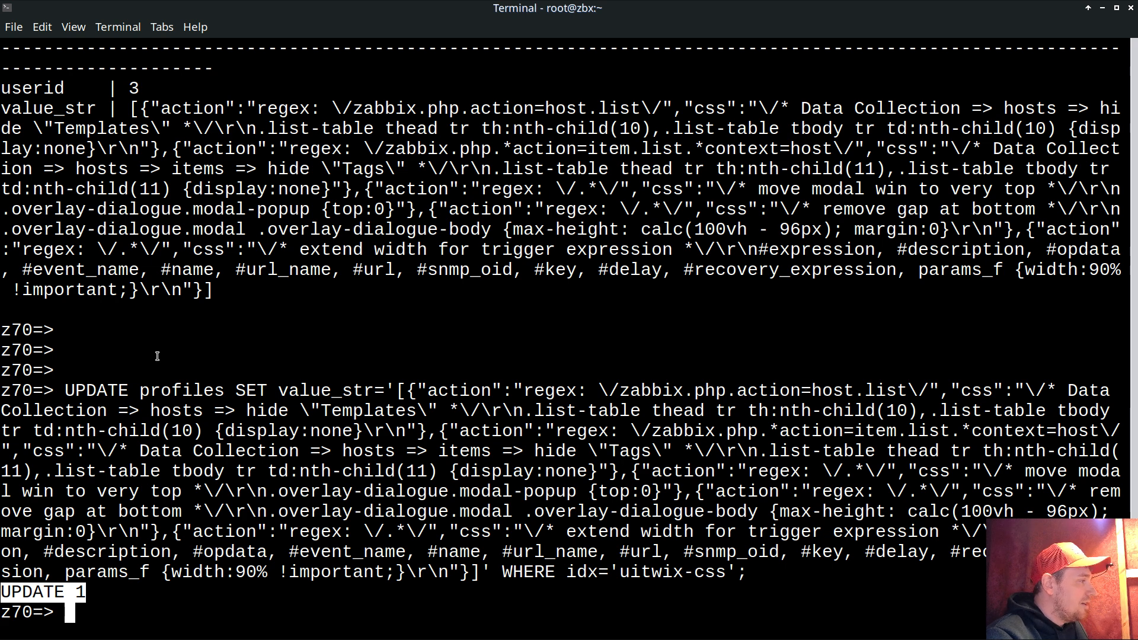
pyautogui.press('Return')
pyautogui.press('Return')
pyautogui.write('select ')
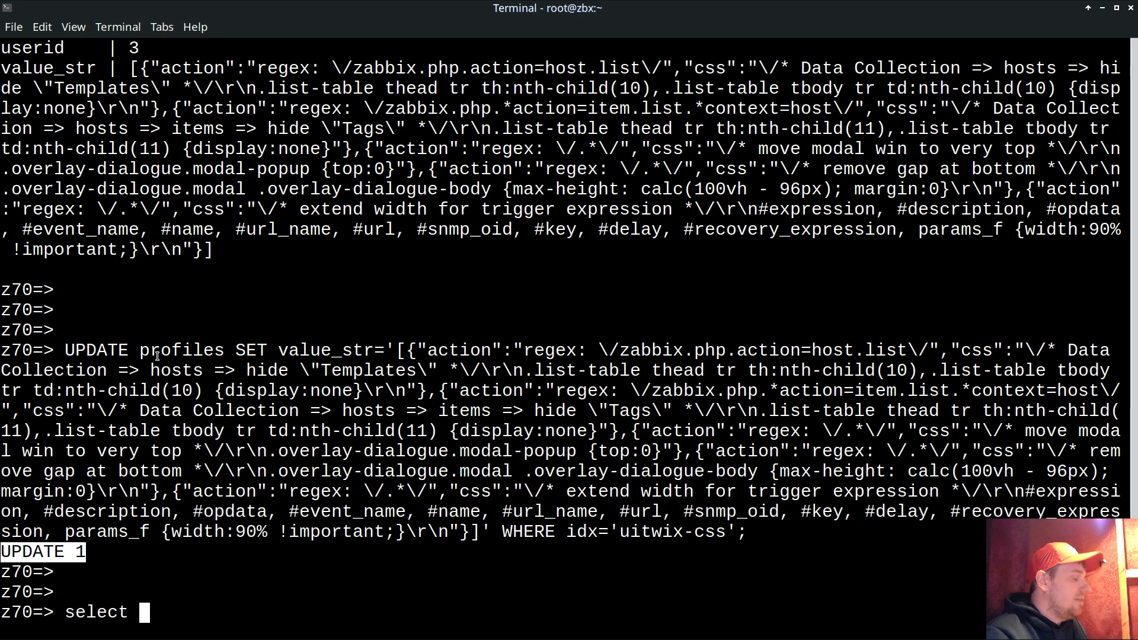
pyautogui.write('userid,')
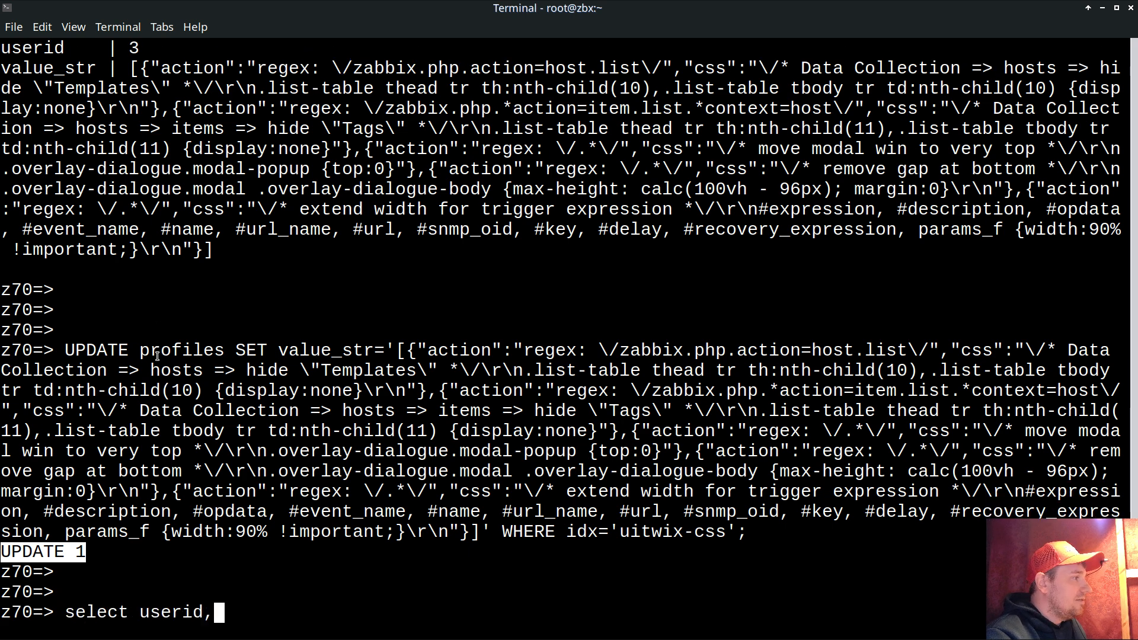
pyautogui.doubleClick(341, 348)
pyautogui.middleClick(366, 375)
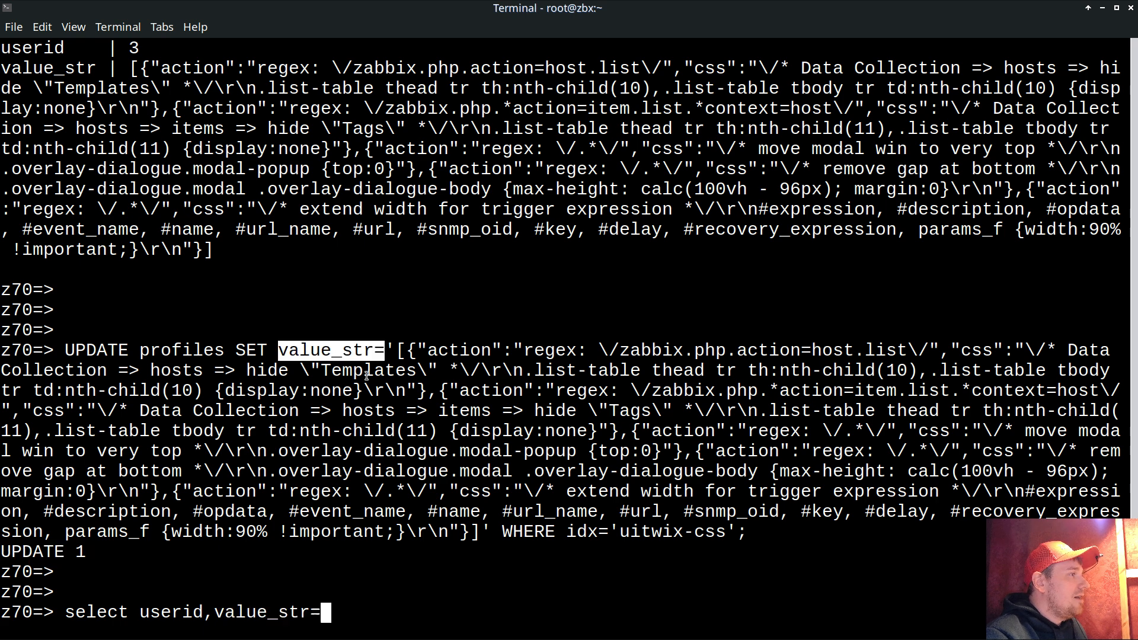
pyautogui.press('BackSpace')
pyautogui.write('WHERE')
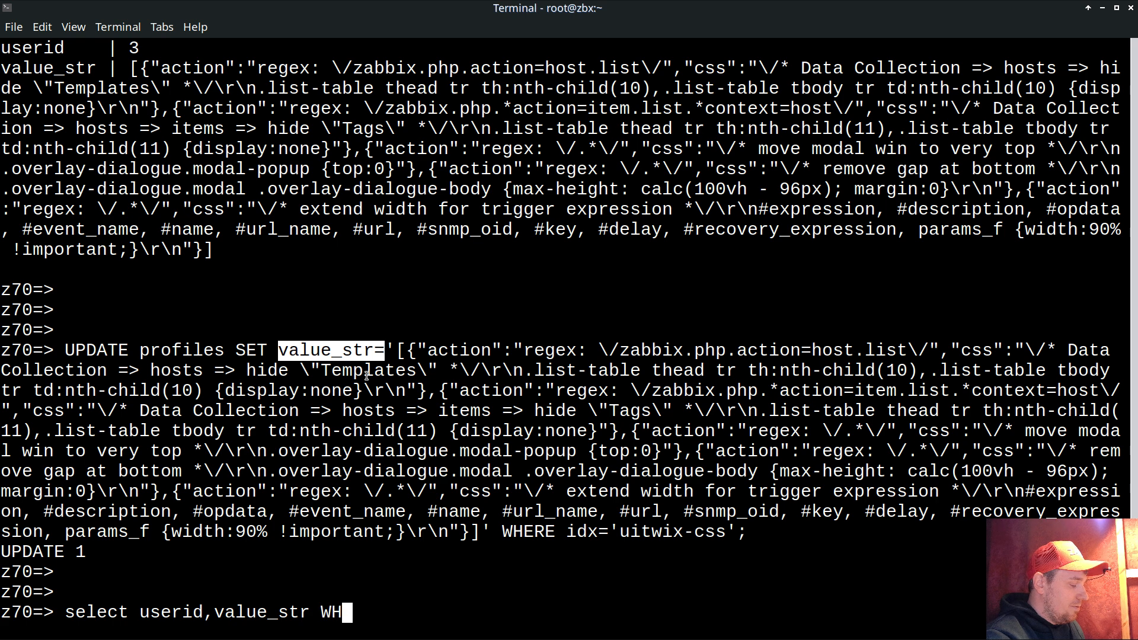
pyautogui.click(575, 529)
pyautogui.moveTo(576, 530); pyautogui.dragTo(735, 531)
pyautogui.middleClick(734, 534)
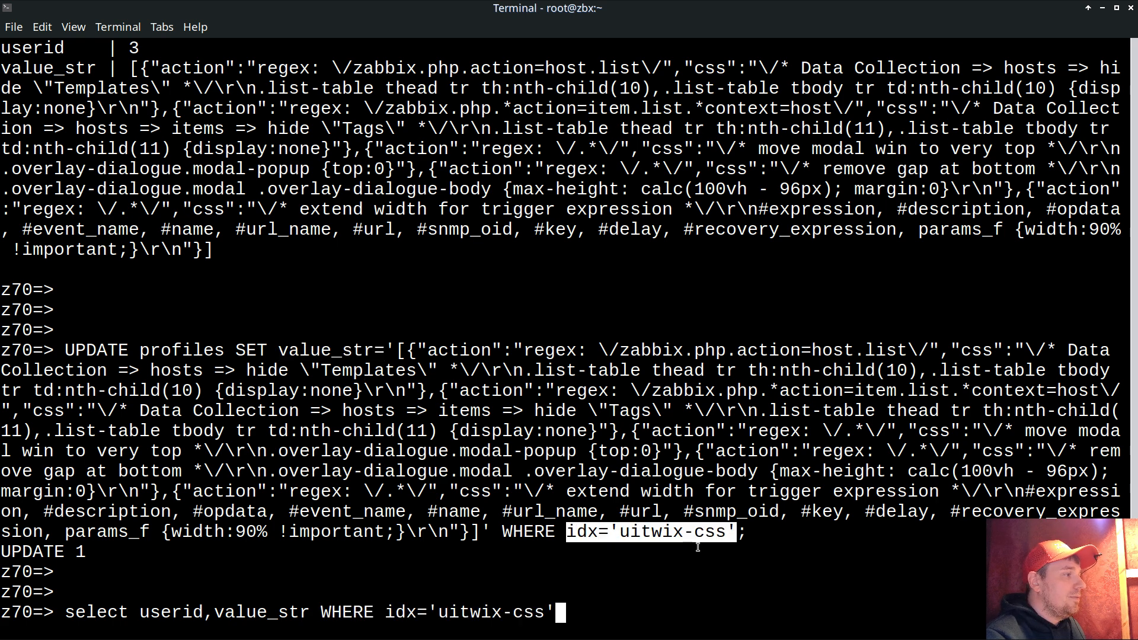
pyautogui.write(';')
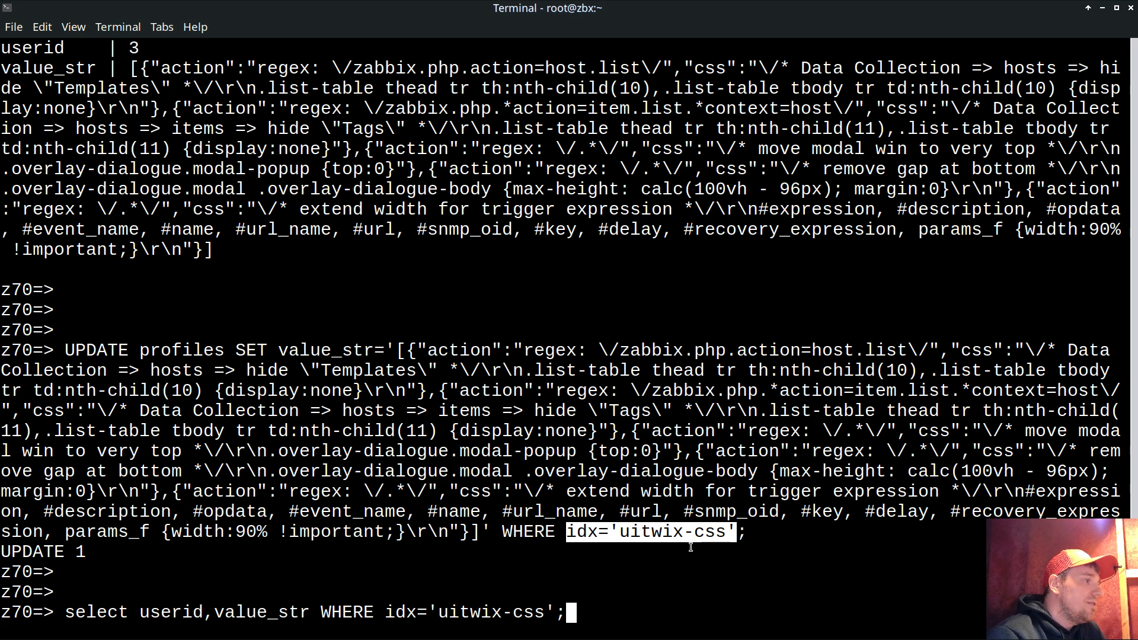
pyautogui.press('Return')
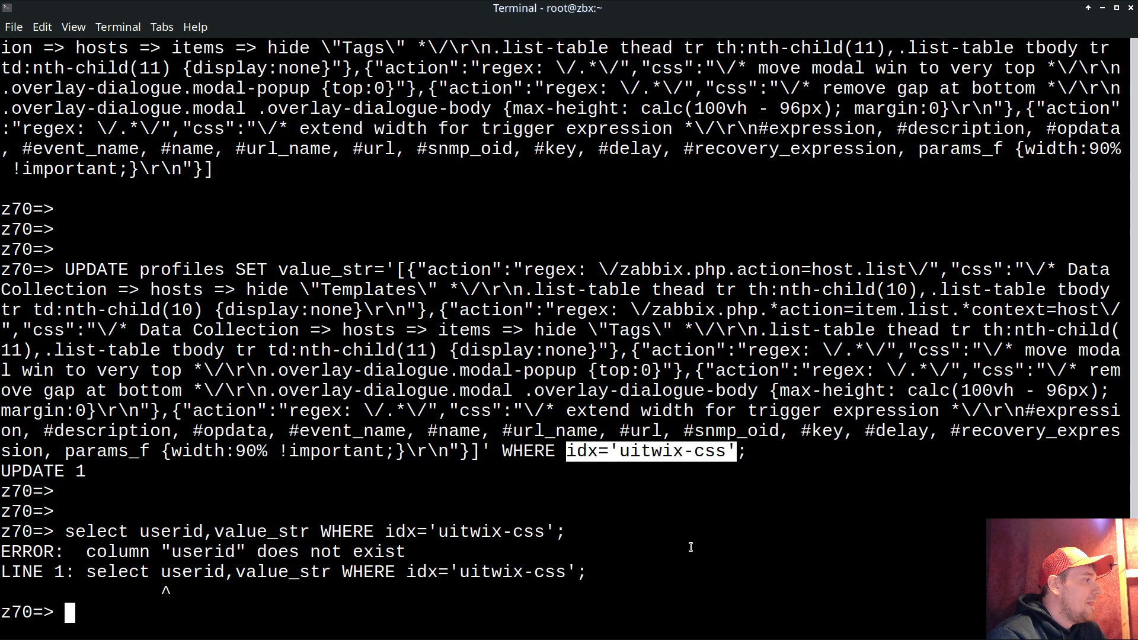
# - Add the missing FROM profiles, rerun the query, and page through the userid 3 result
pyautogui.press('Up')
pyautogui.press('Home')
pyautogui.press('Right')
pyautogui.press('Right')
pyautogui.press('Right')
pyautogui.press('Right')
pyautogui.press('Right')
pyautogui.press('Right')
pyautogui.press('Right')
pyautogui.press('Right')
pyautogui.press('Right')
pyautogui.press('Right')
pyautogui.press('Right')
pyautogui.press('Right')
pyautogui.press('Right')
pyautogui.press('Right')
pyautogui.press('Right')
pyautogui.press('Right')
pyautogui.press('Right')
pyautogui.press('Right')
pyautogui.press('Right')
pyautogui.press('Right')
pyautogui.press('Right')
pyautogui.press('Right')
pyautogui.press('Right')
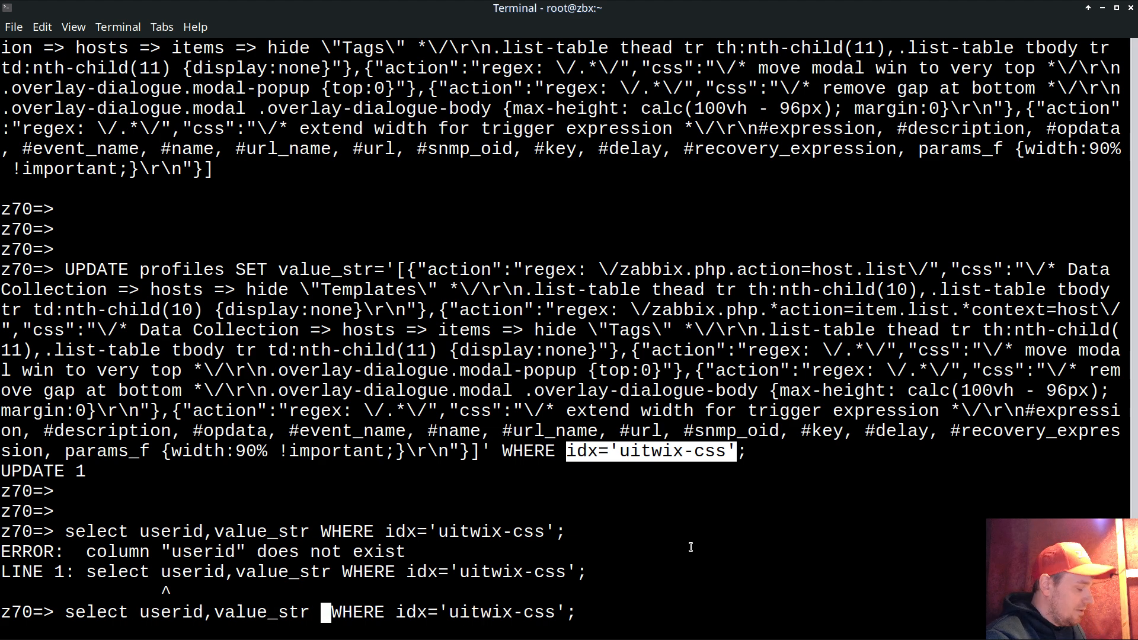
pyautogui.write('FROM')
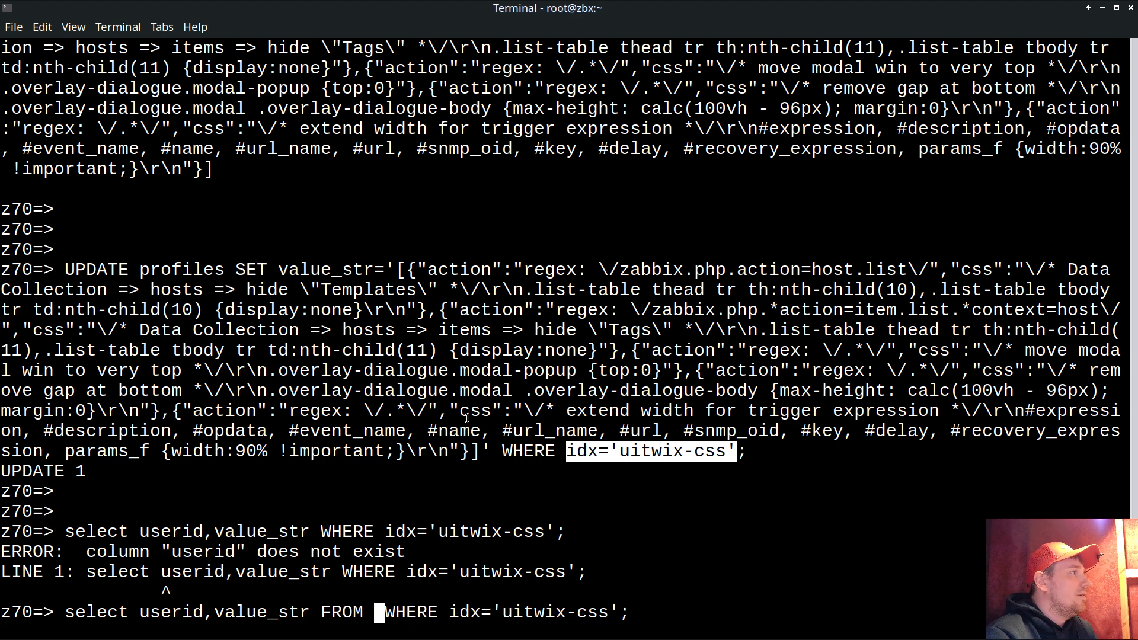
pyautogui.doubleClick(184, 270)
pyautogui.middleClick(369, 293)
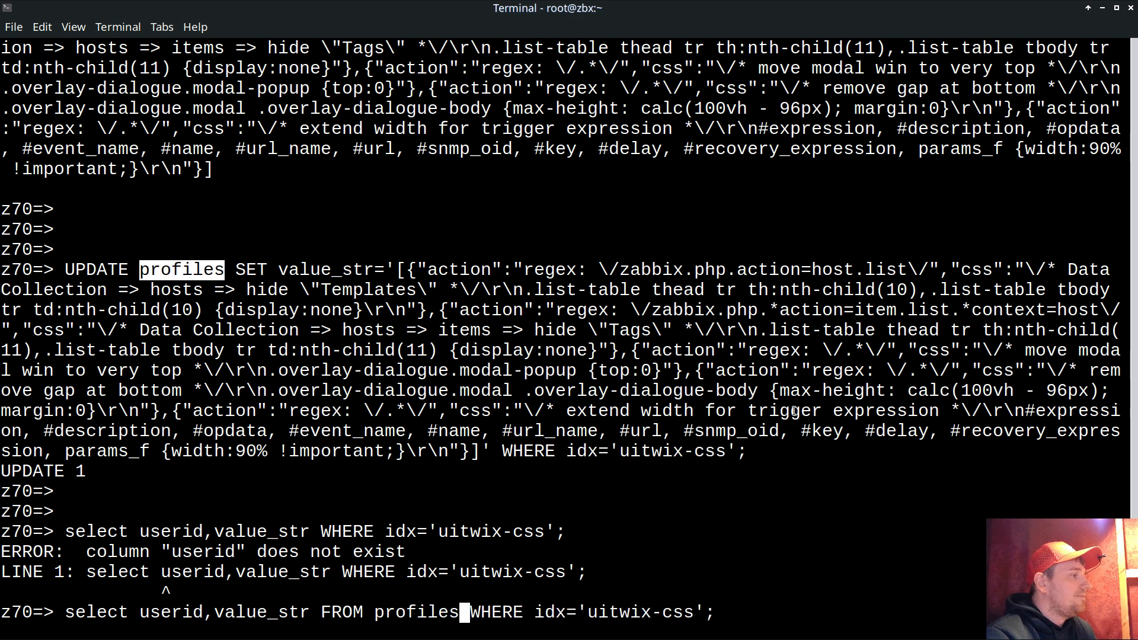
pyautogui.press('Return')
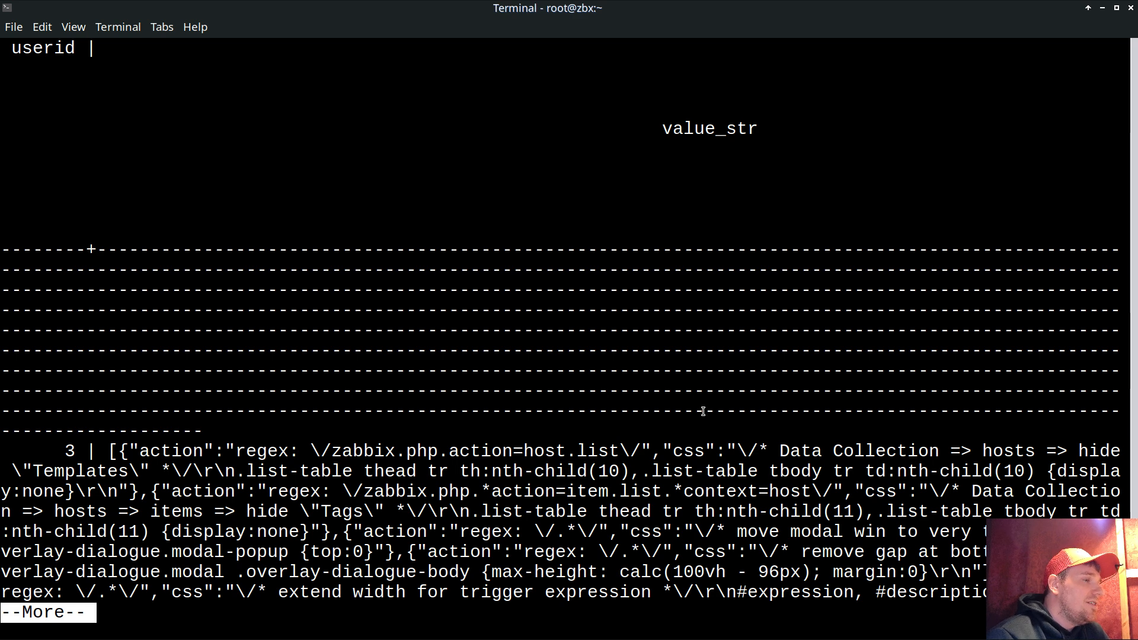
pyautogui.moveTo(58, 450); pyautogui.dragTo(75, 452)
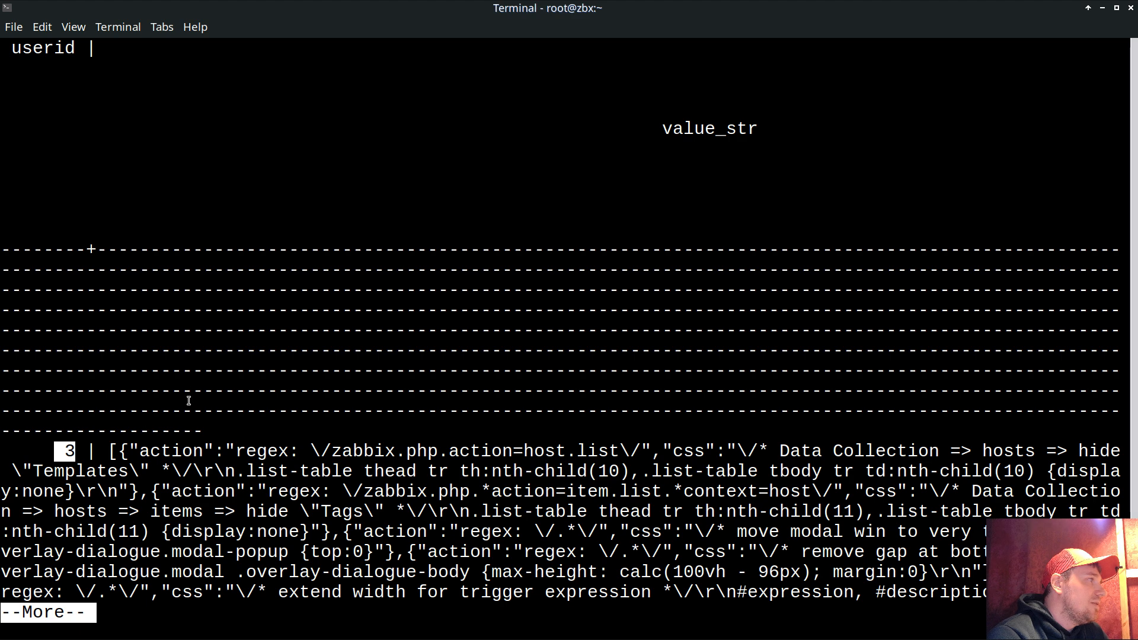
pyautogui.press('Return')
pyautogui.press('Return')
pyautogui.press('Return')
pyautogui.press('Return')
pyautogui.press('Return')
pyautogui.press('Return')
pyautogui.press('Return')
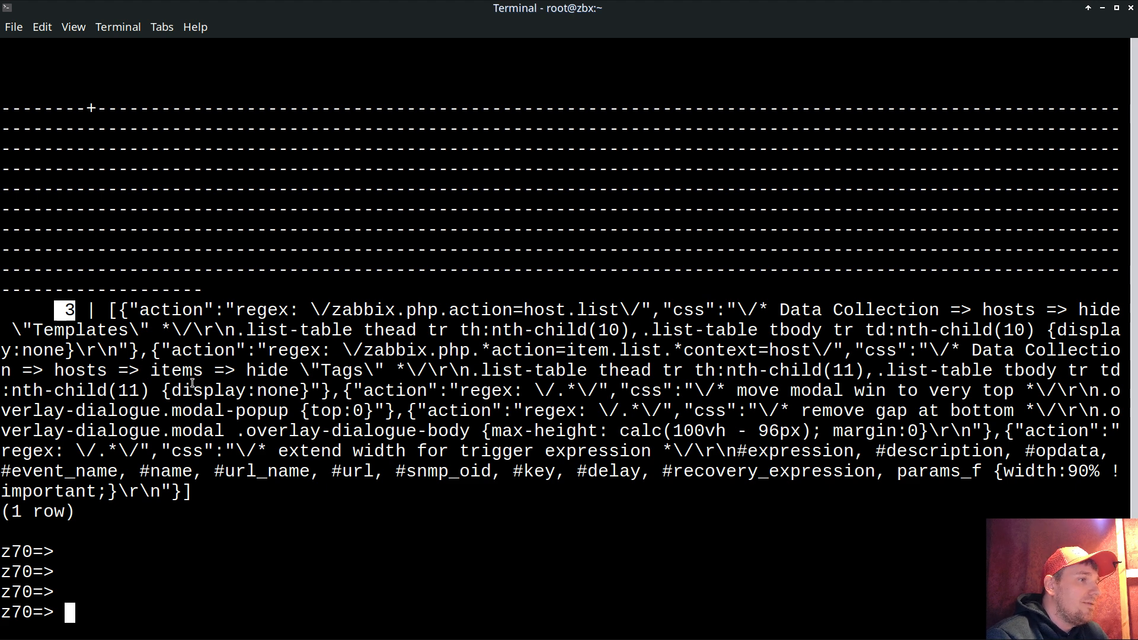
# - Rerun the uitwix-css UPDATE with AND userid=3 added before the semicolon
pyautogui.press('Up')
pyautogui.press('Up')
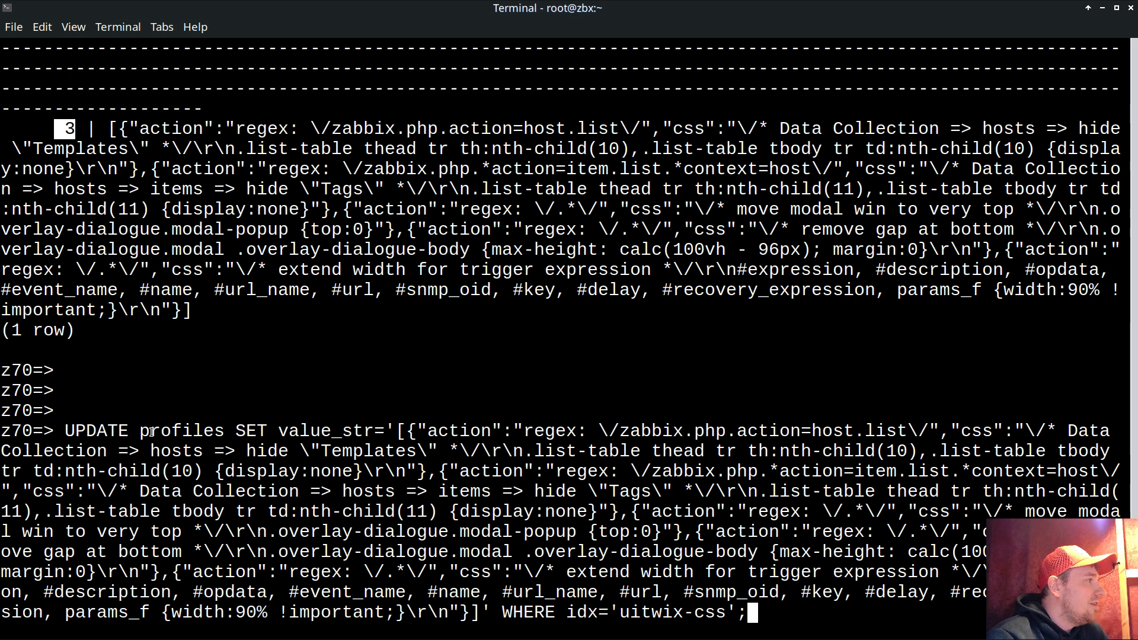
pyautogui.press('Left')
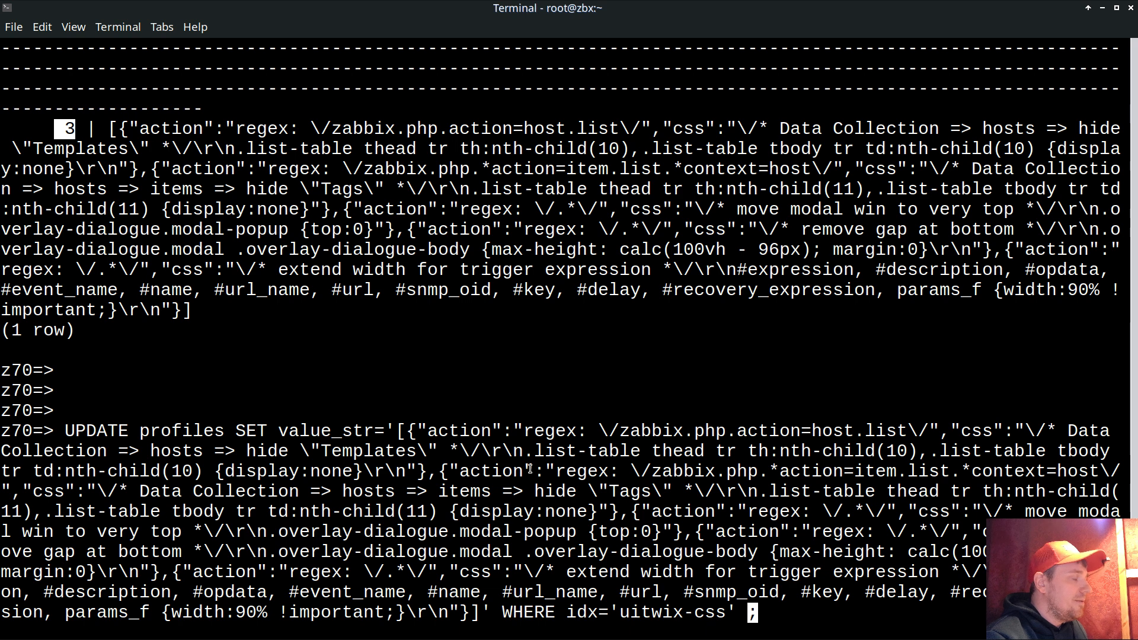
pyautogui.write('AND userid=3')
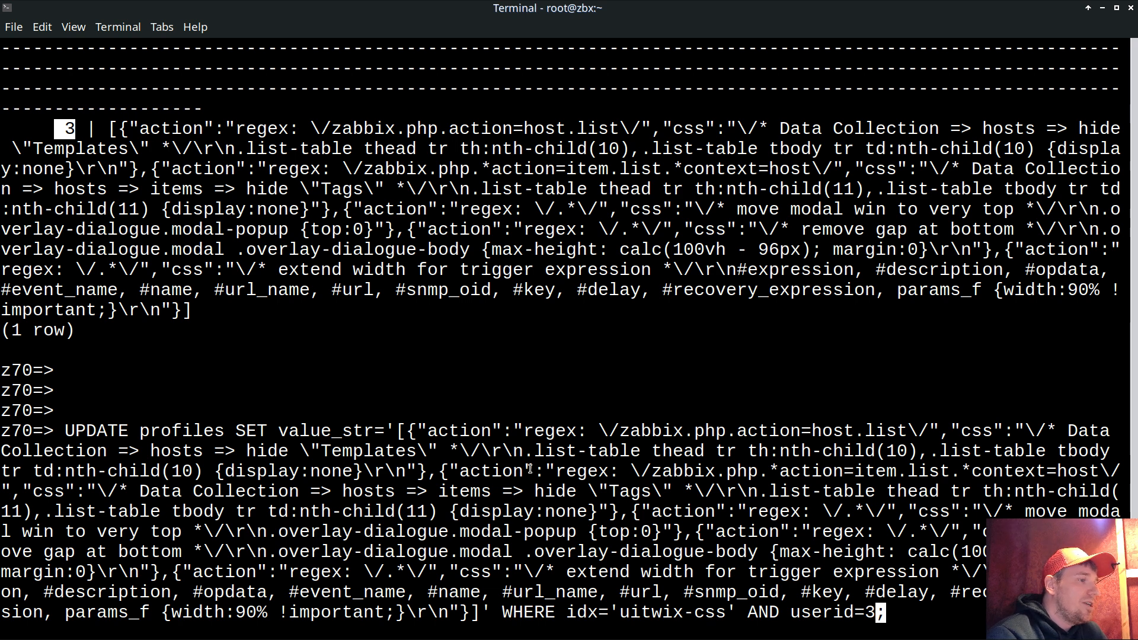
pyautogui.press('Return')
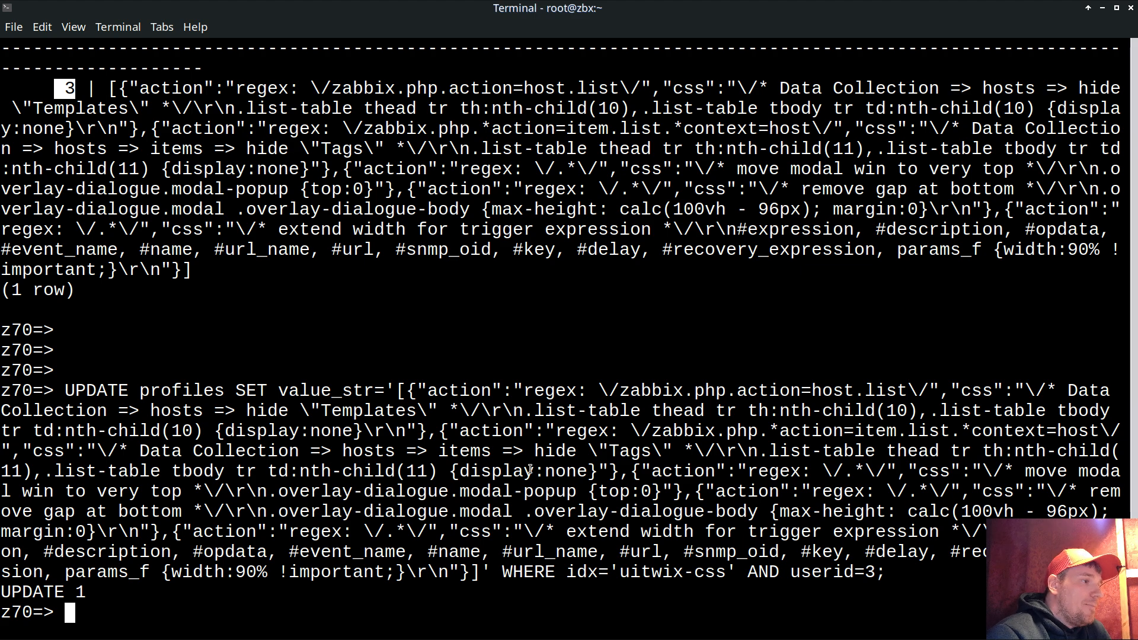
# - Return to Zabbix and show the user profile's UI Twix settings with the five style rules
pyautogui.hotkey('alt', 'Tab')
pyautogui.moveTo(2, 455)
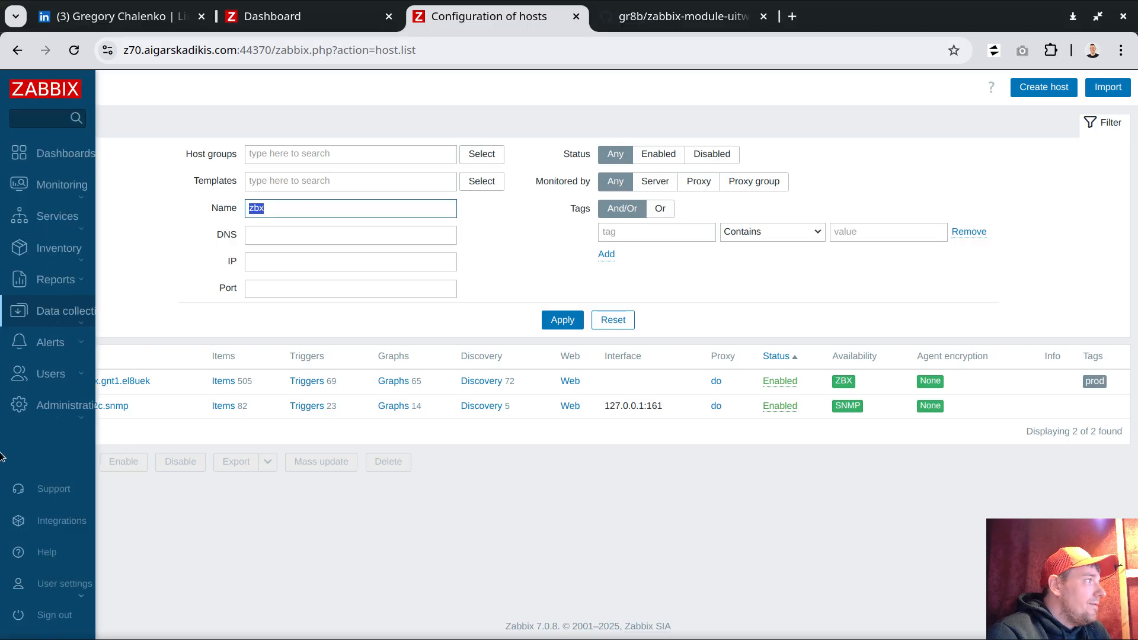
pyautogui.click(62, 587)
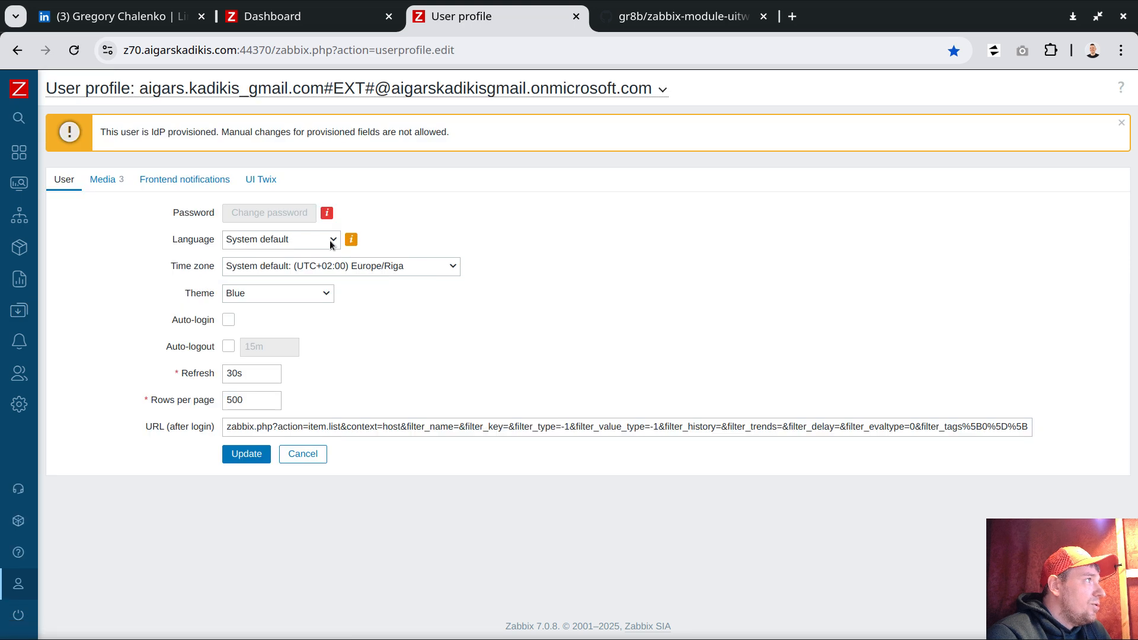
pyautogui.click(256, 179)
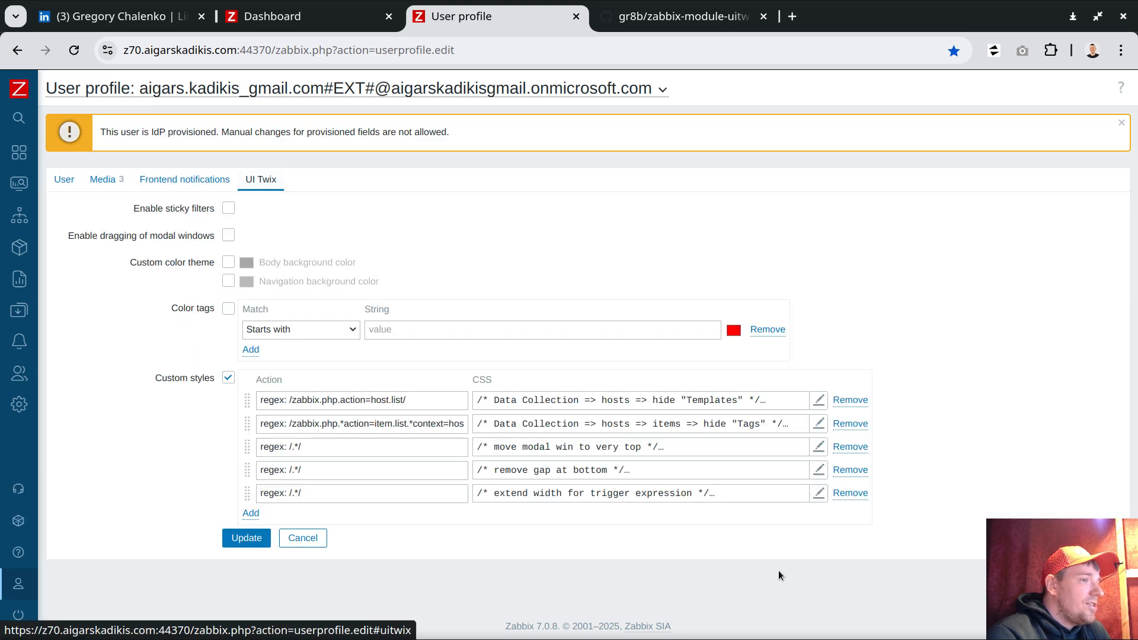
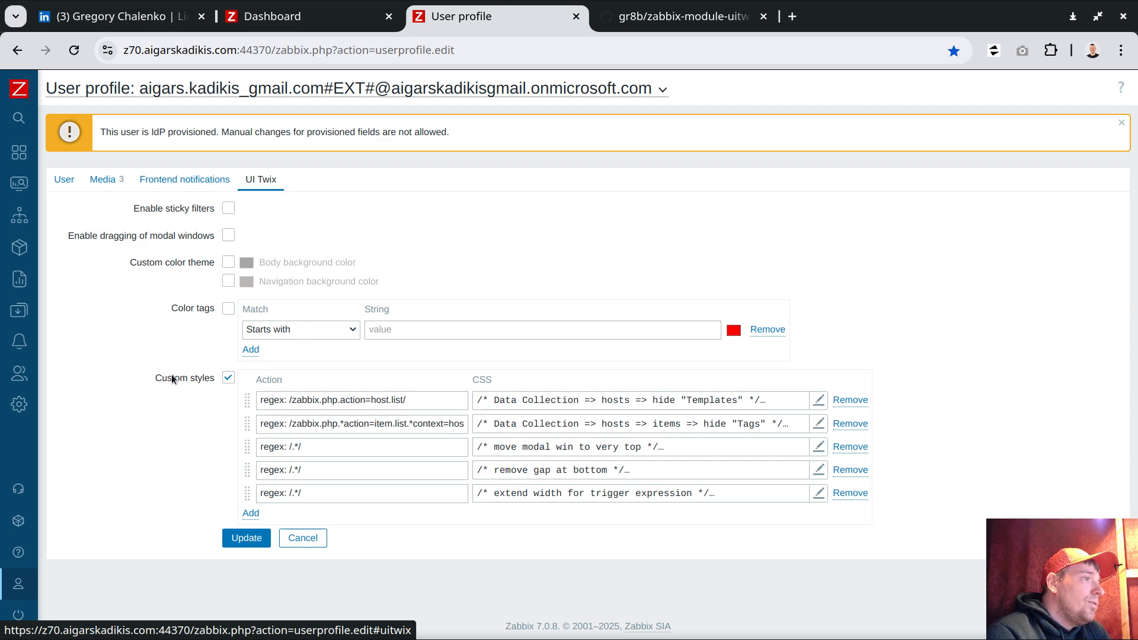
# - Uncheck Custom styles on the UI Twix tab, update the profile, and reopen the tab to confirm
pyautogui.click(229, 379)
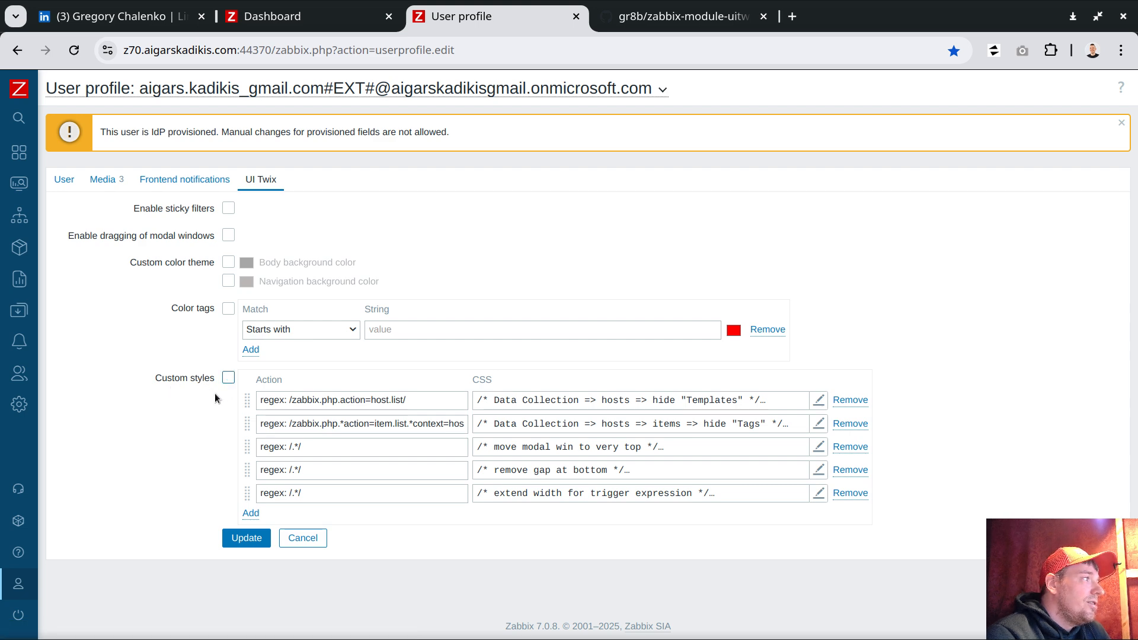
pyautogui.click(247, 537)
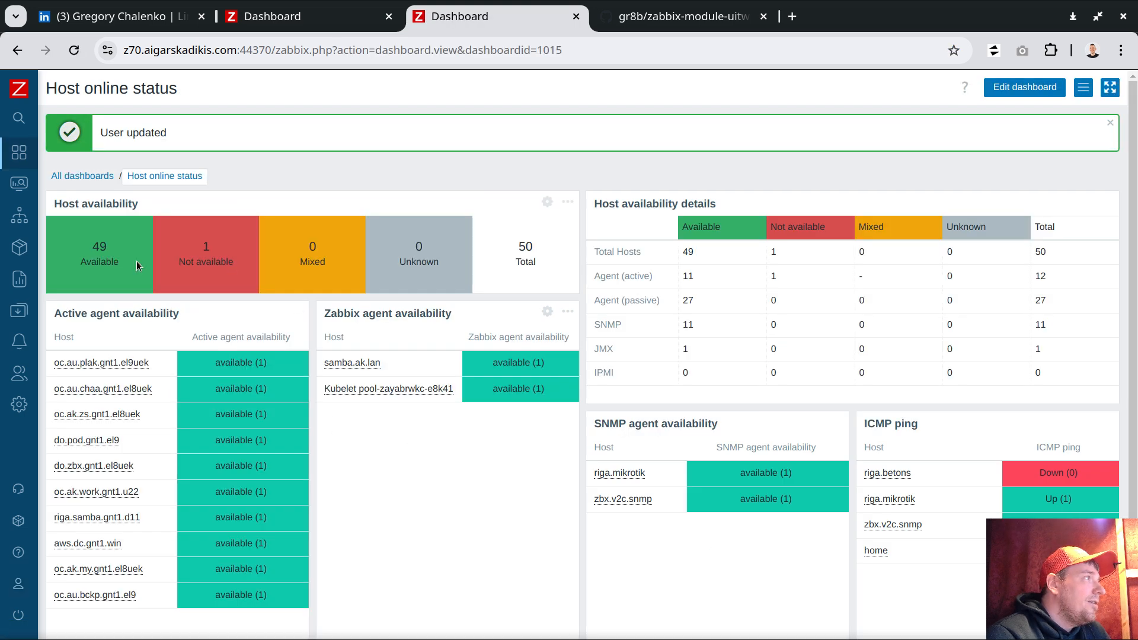
pyautogui.moveTo(29, 581)
pyautogui.scroll(-3, 70, 585)
pyautogui.click(62, 592)
pyautogui.click(57, 609)
pyautogui.click(259, 180)
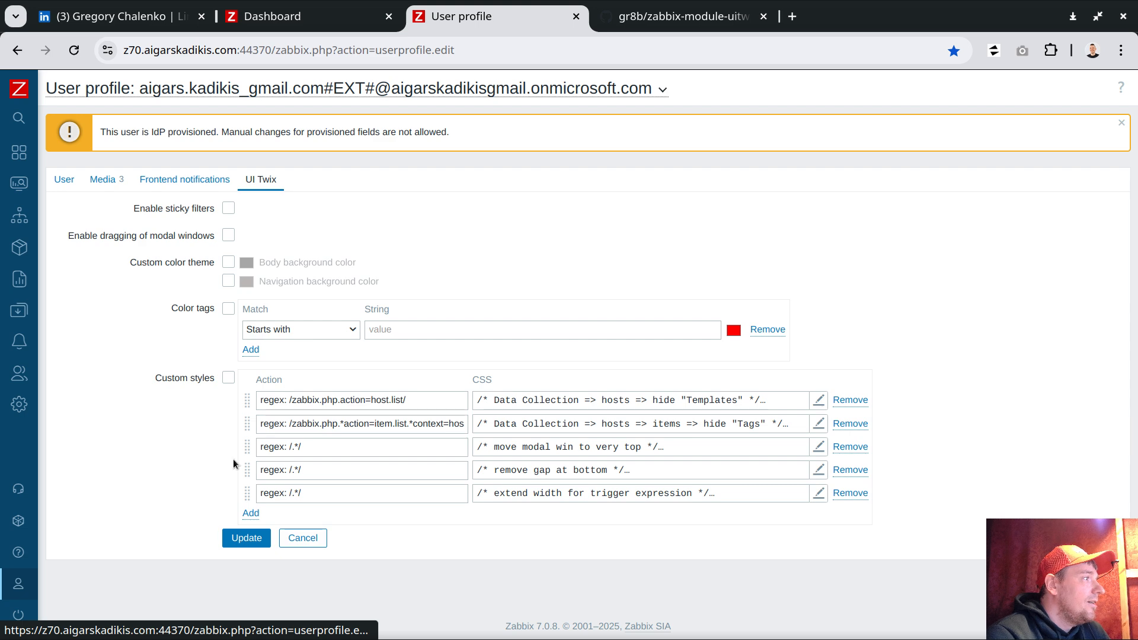
# - Open the Data collection > Hosts list, now showing its Templates column
pyautogui.moveTo(34, 323)
pyautogui.click(91, 320)
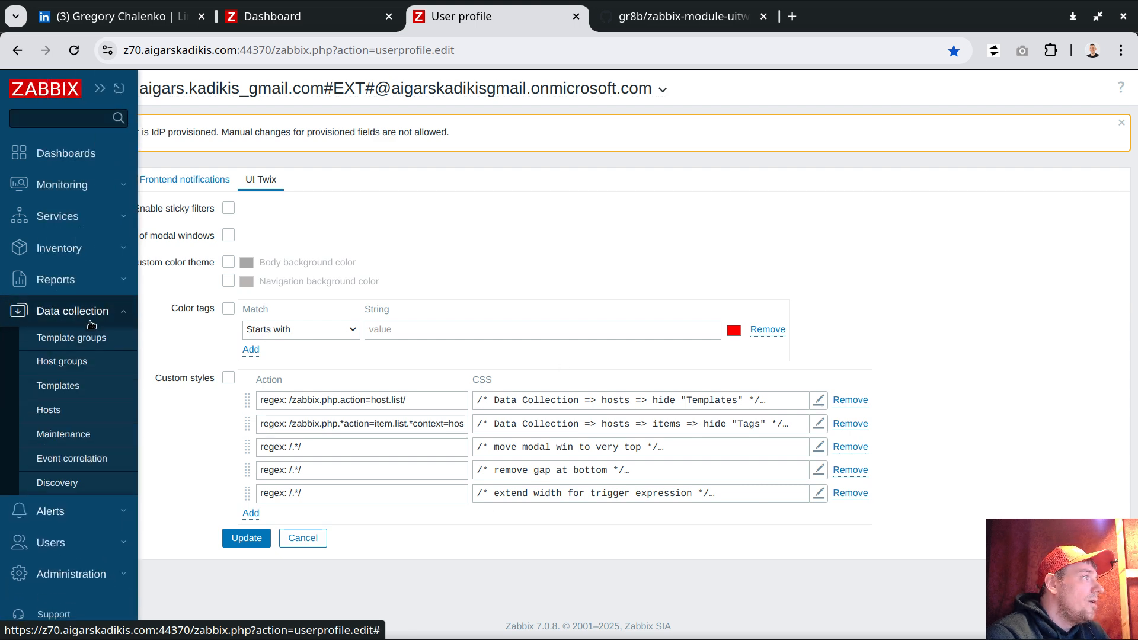
pyautogui.click(48, 410)
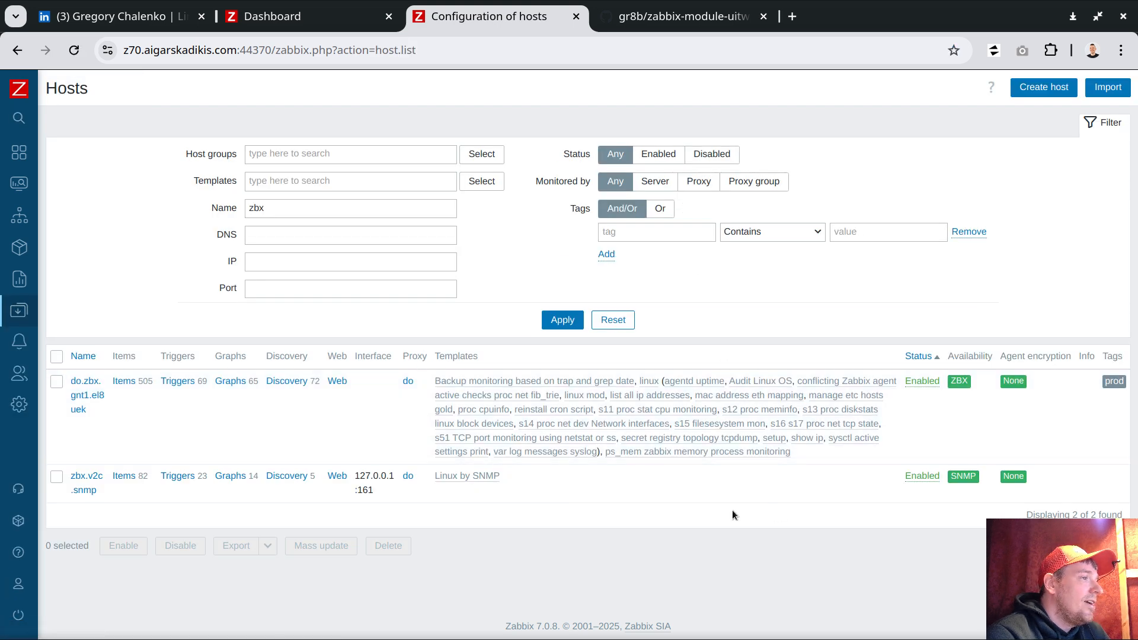